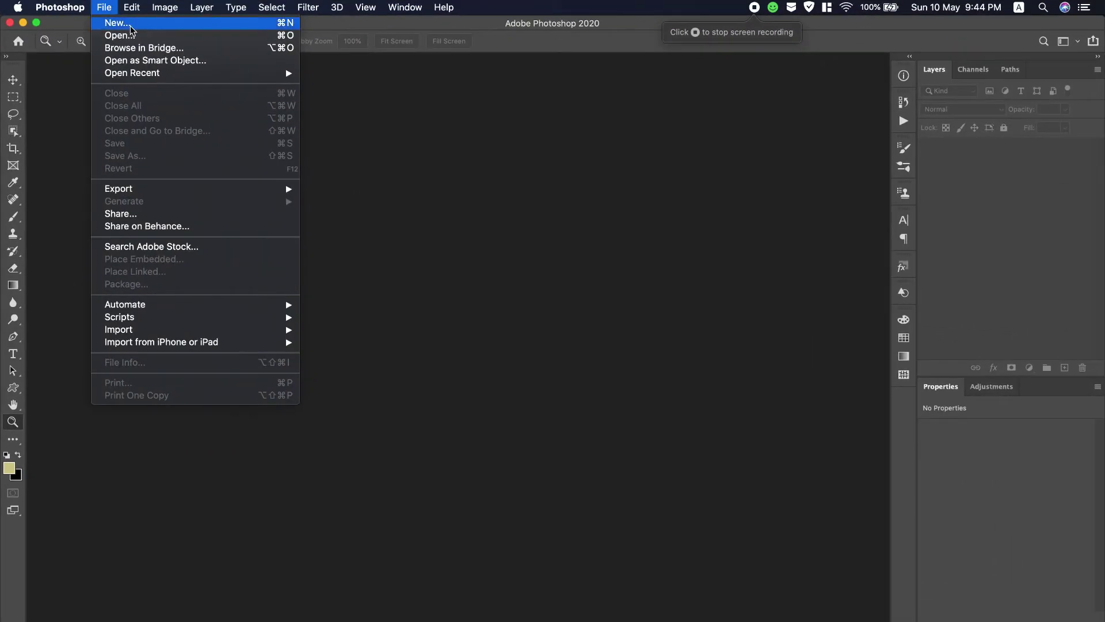
Step: Create a blank white document from the Poster (18 in × 24 in) preset at 72 ppi
{"action": "left_click", "coordinate": [120, 24]}
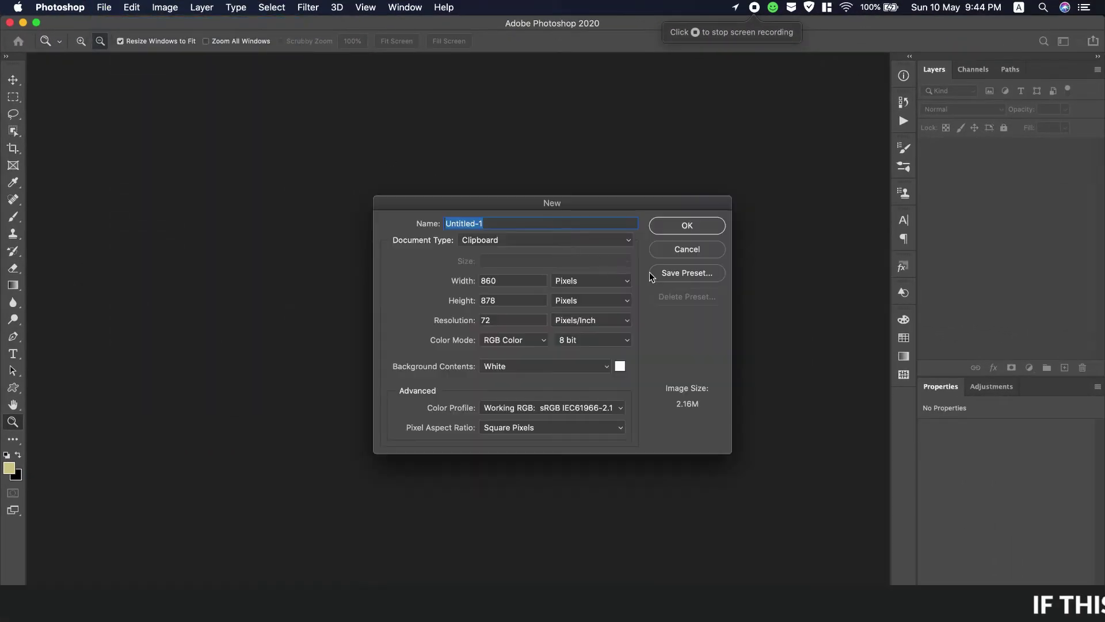
{"action": "left_click", "coordinate": [551, 238]}
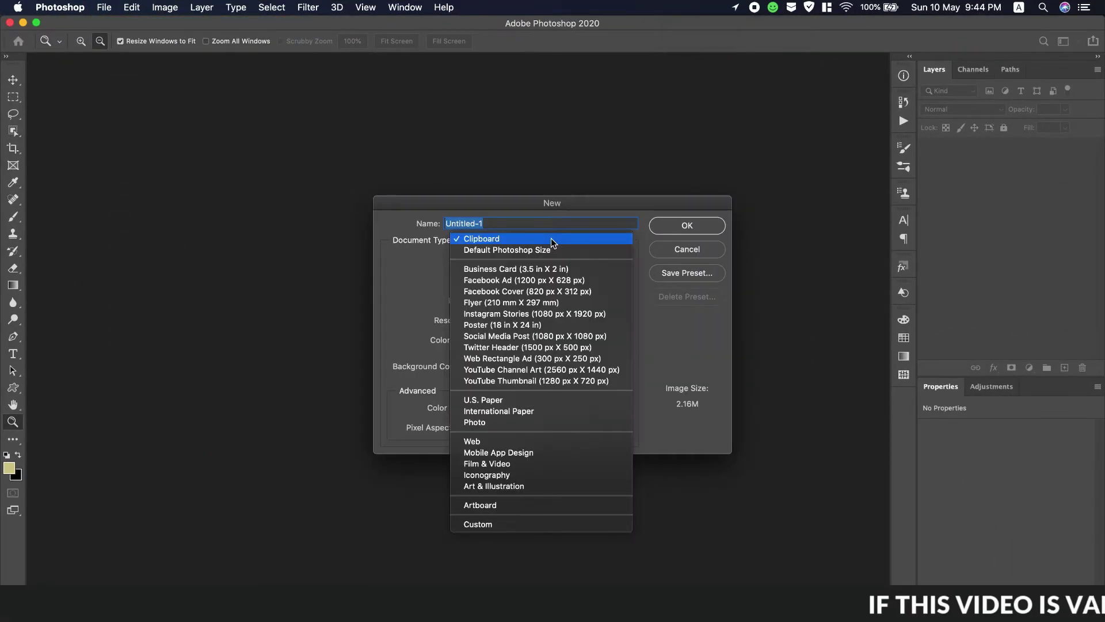
{"action": "left_click", "coordinate": [524, 325]}
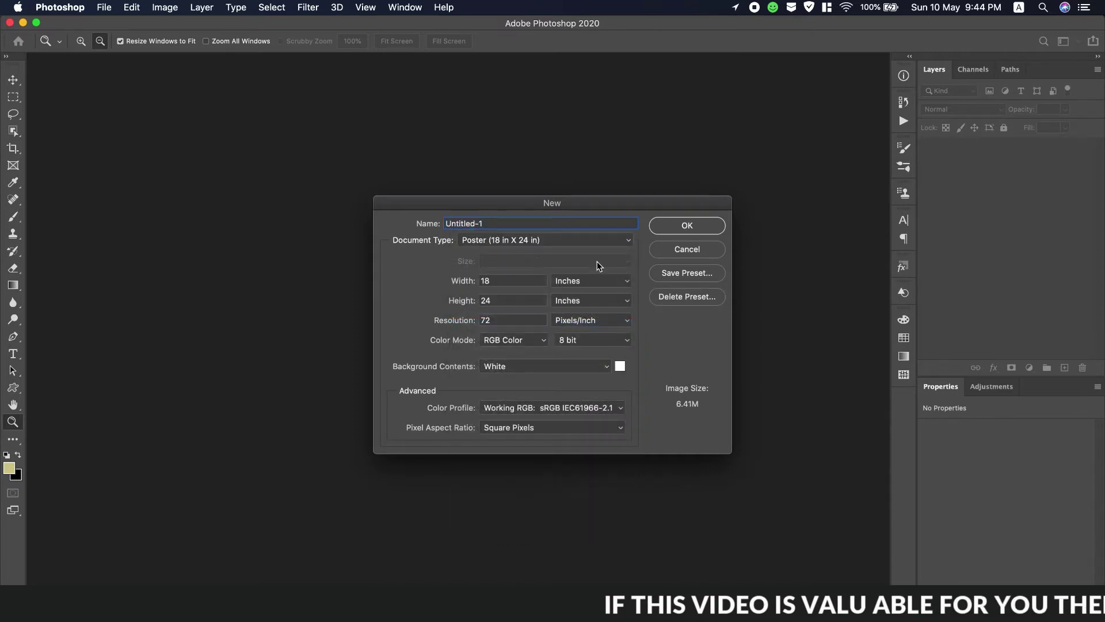
{"action": "left_click", "coordinate": [710, 230]}
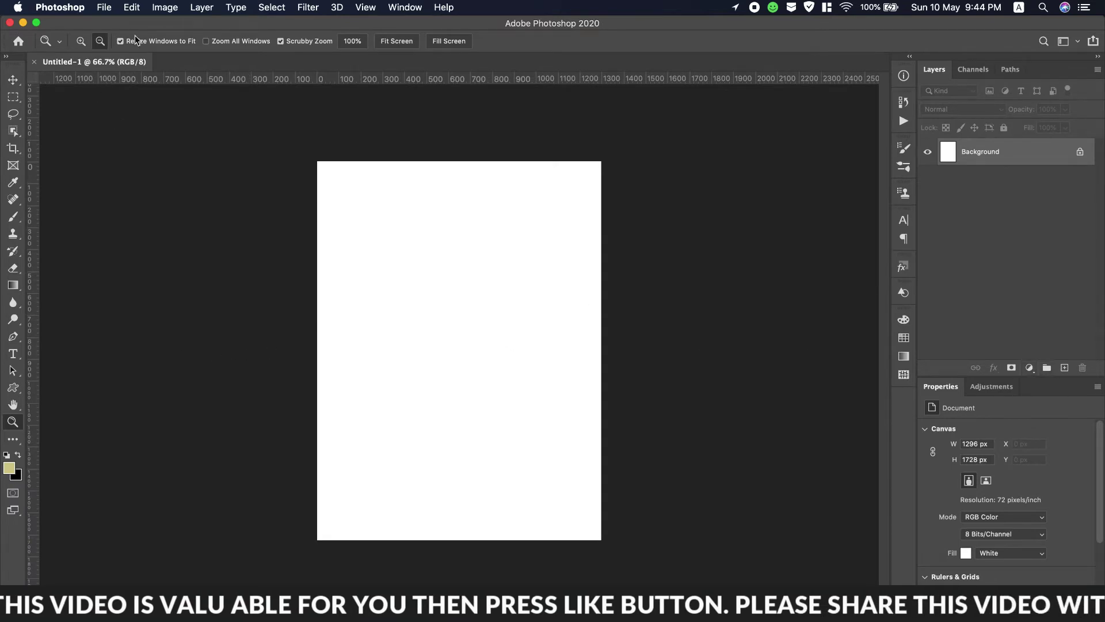
Step: Place luke-stackpoole-ZRsJmpt9pNI-unsplash.jpg from the Desktop and scale it to fill the canvas
{"action": "left_click", "coordinate": [100, 12]}
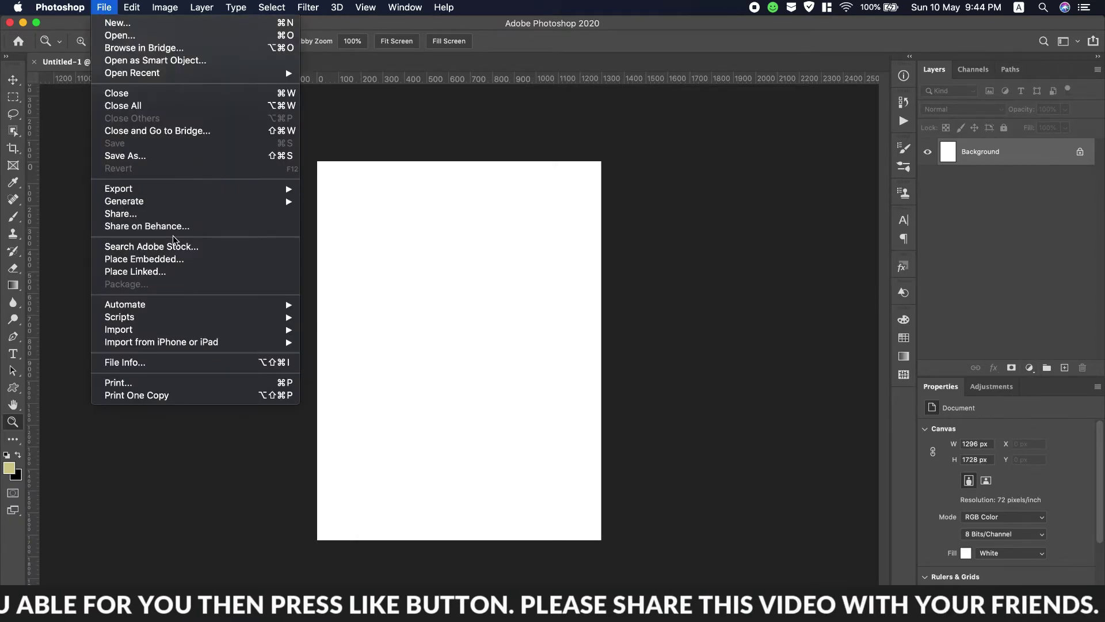
{"action": "left_click", "coordinate": [516, 299]}
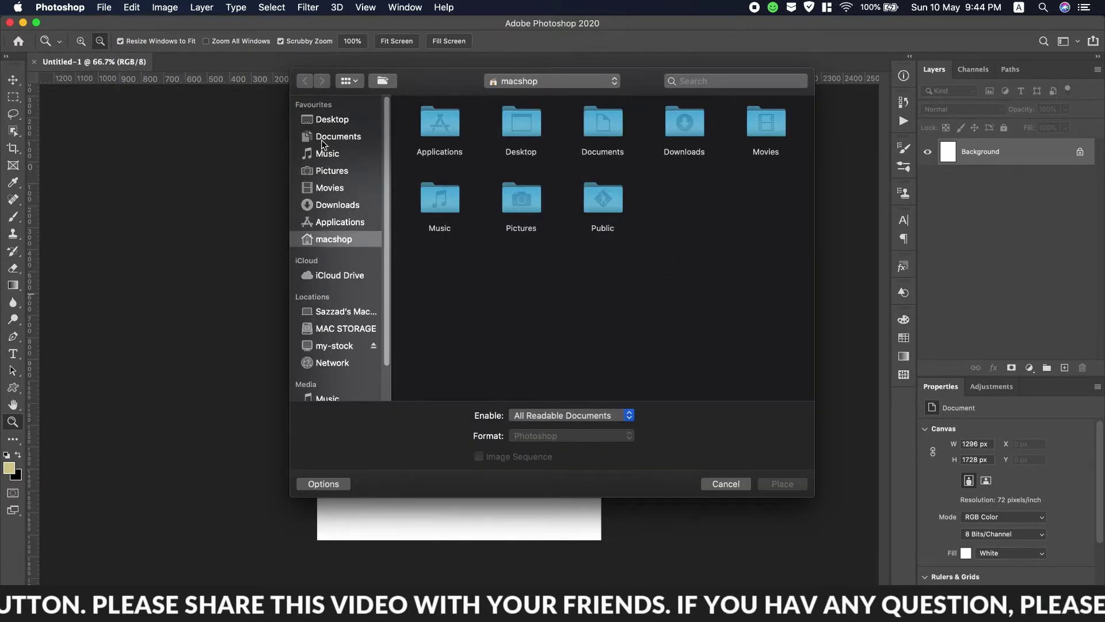
{"action": "left_click", "coordinate": [330, 123]}
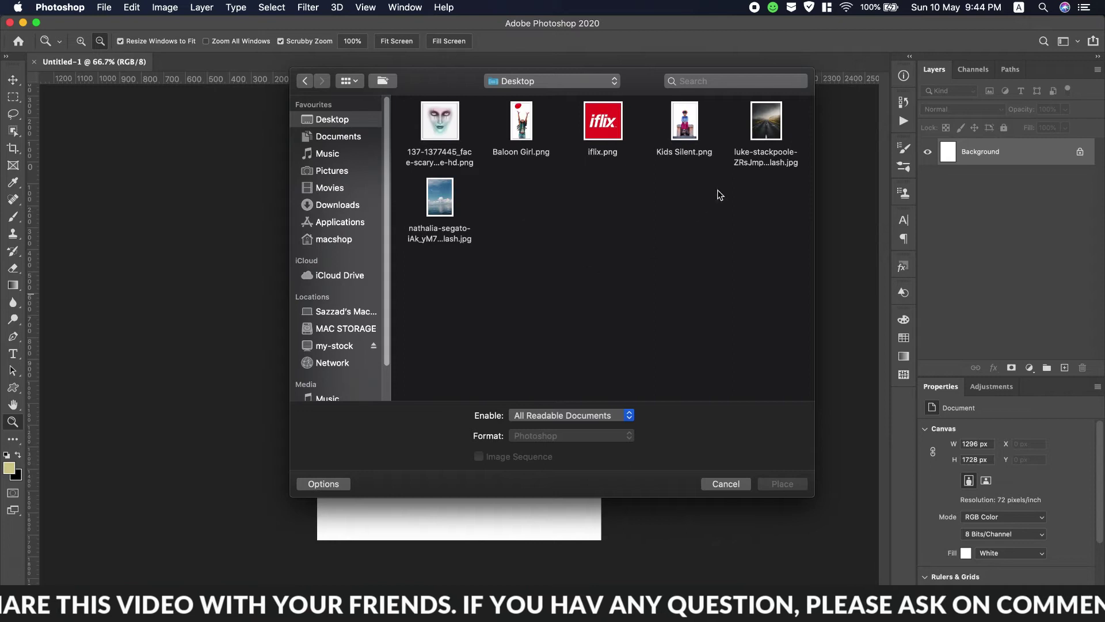
{"action": "double_click", "coordinate": [763, 126]}
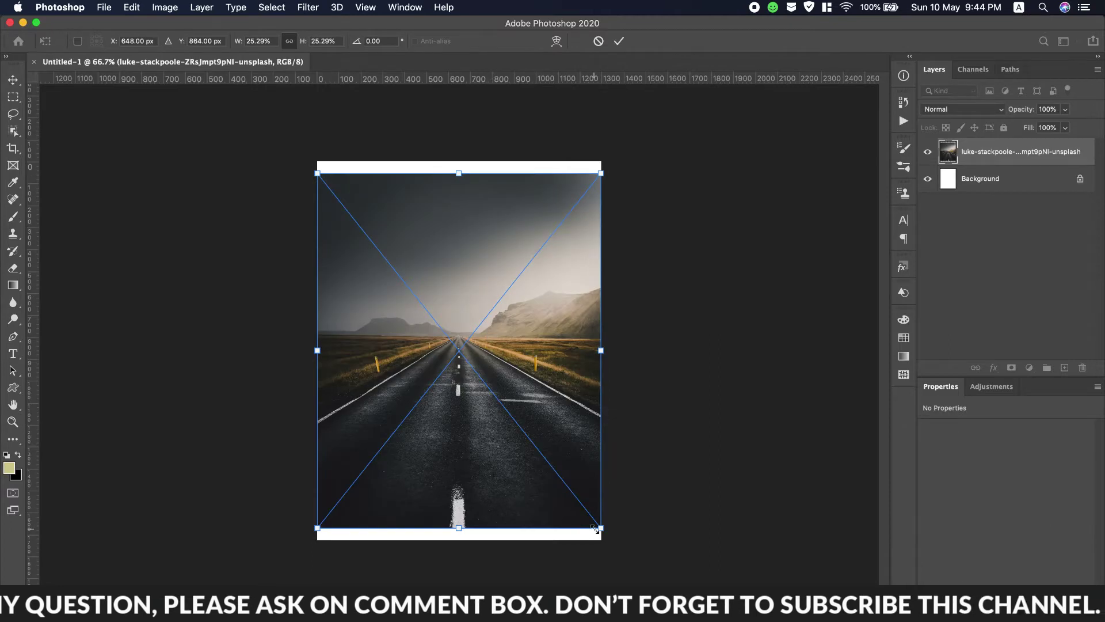
{"action": "left_click_drag", "start_coordinate": [600, 530], "coordinate": [619, 556]}
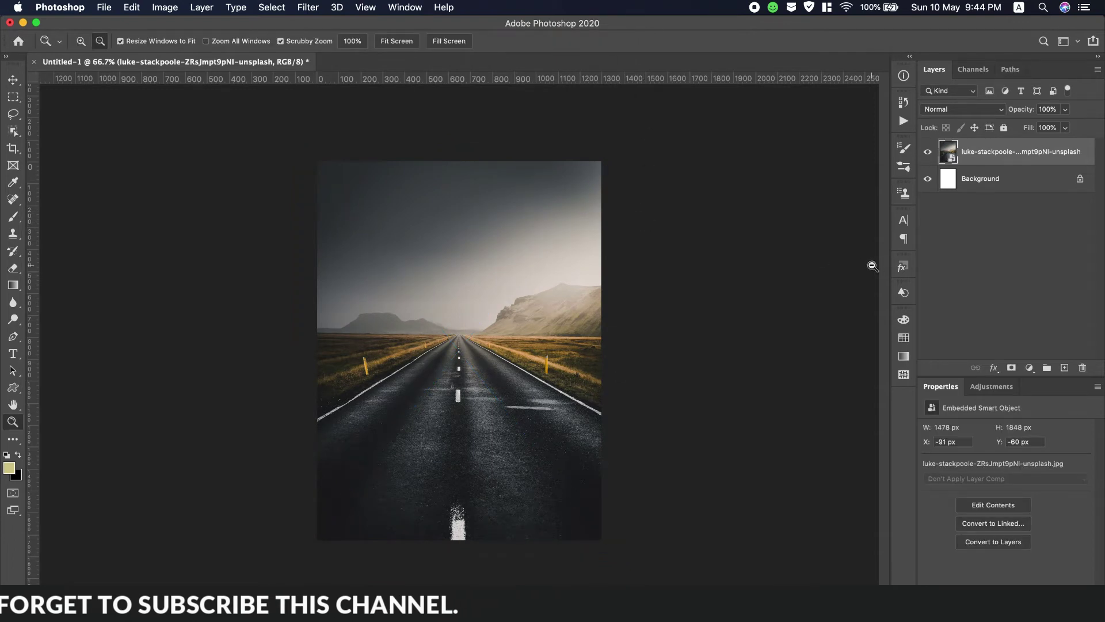
Step: Place the nathalia-segato sea photo, scale it to 41.25% and move it up
{"action": "left_click", "coordinate": [105, 7]}
{"action": "mouse_move", "coordinate": [125, 200]}
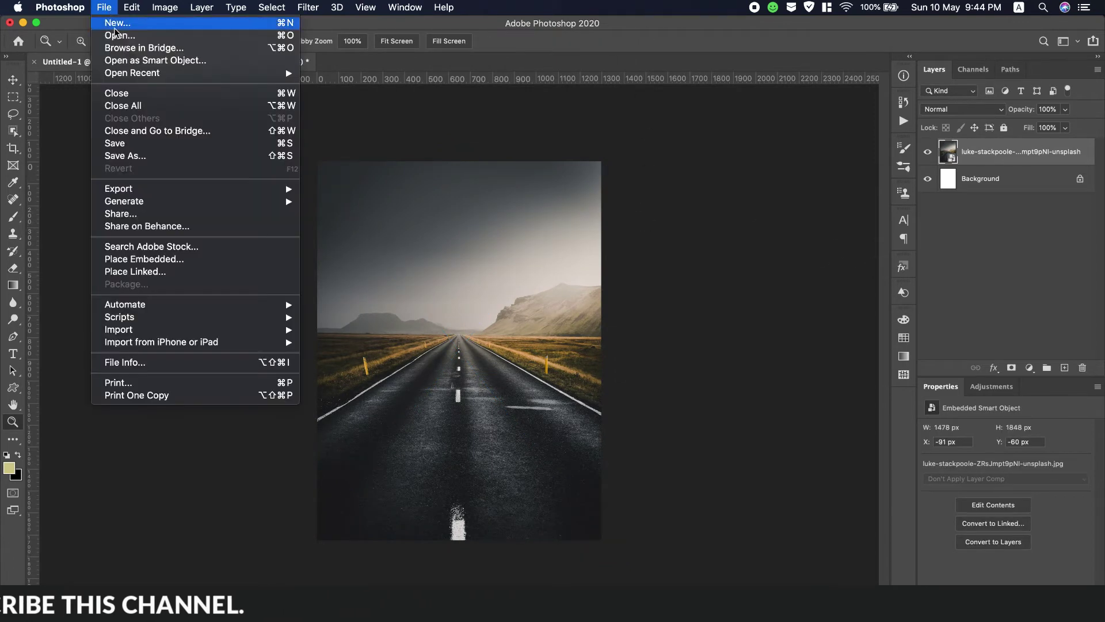
{"action": "left_click", "coordinate": [144, 258]}
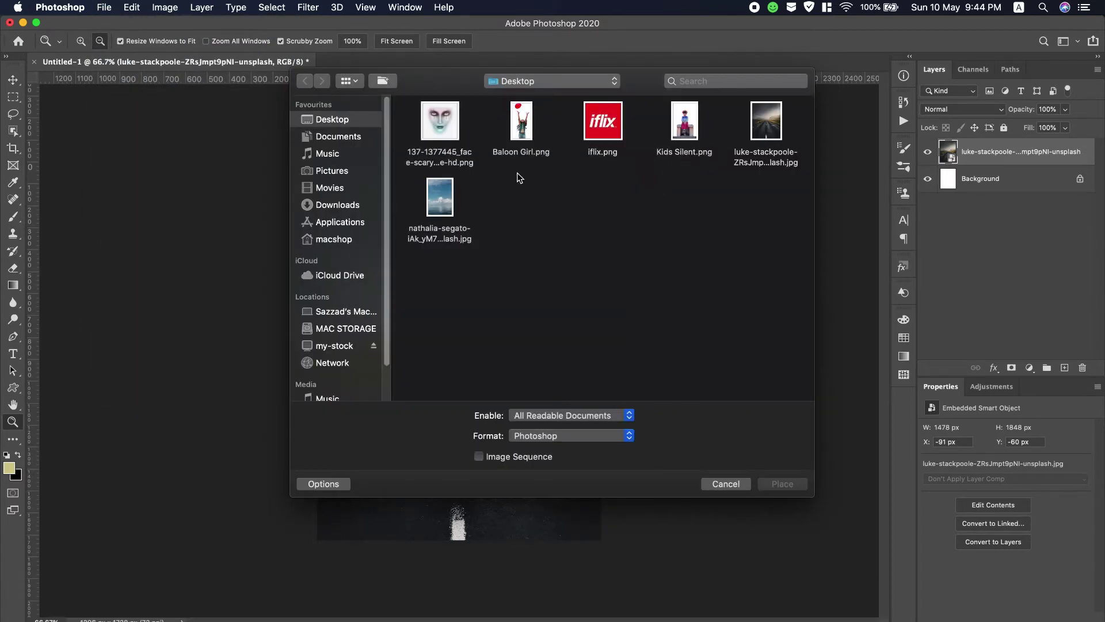
{"action": "double_click", "coordinate": [450, 191]}
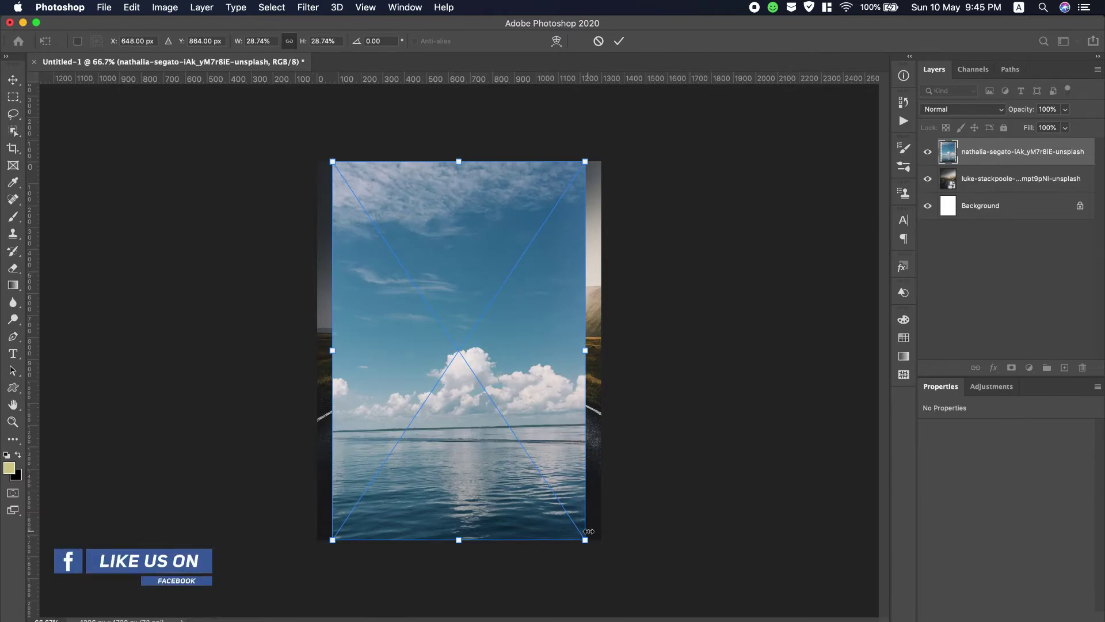
{"action": "left_click_drag", "start_coordinate": [586, 541], "coordinate": [654, 591]}
{"action": "left_click_drag", "start_coordinate": [560, 386], "coordinate": [563, 272]}
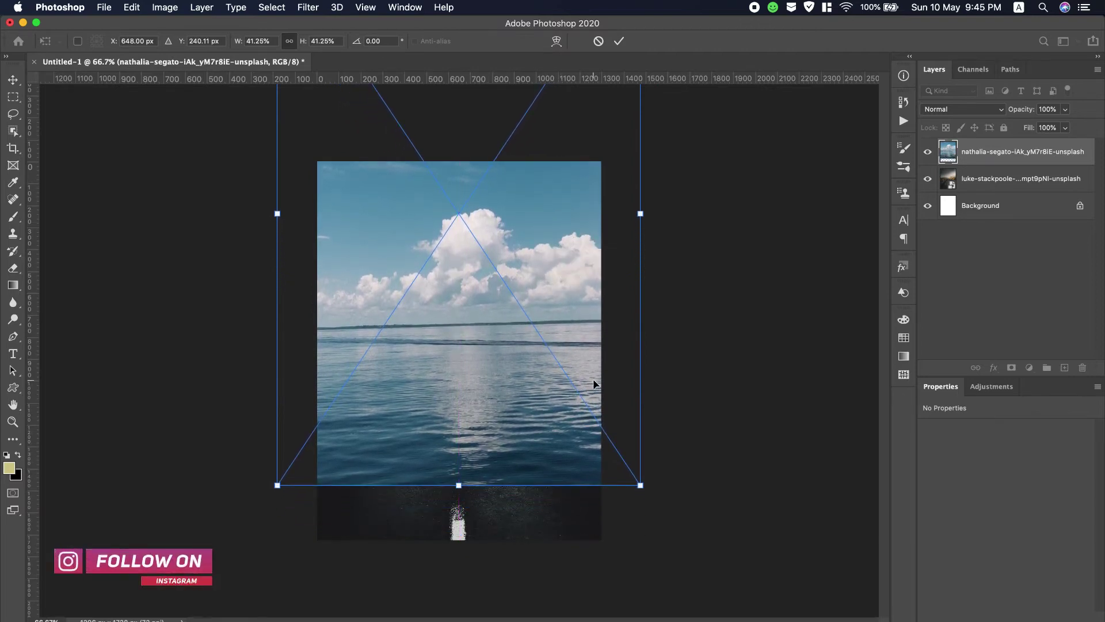
{"action": "left_click", "coordinate": [618, 45]}
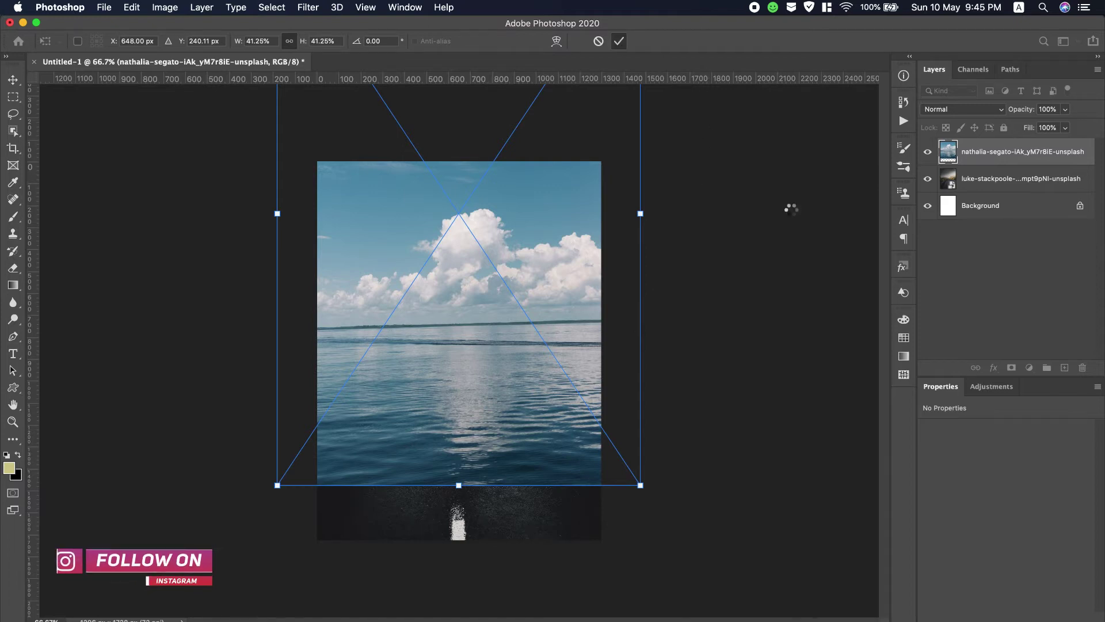
{"action": "key", "text": "z"}
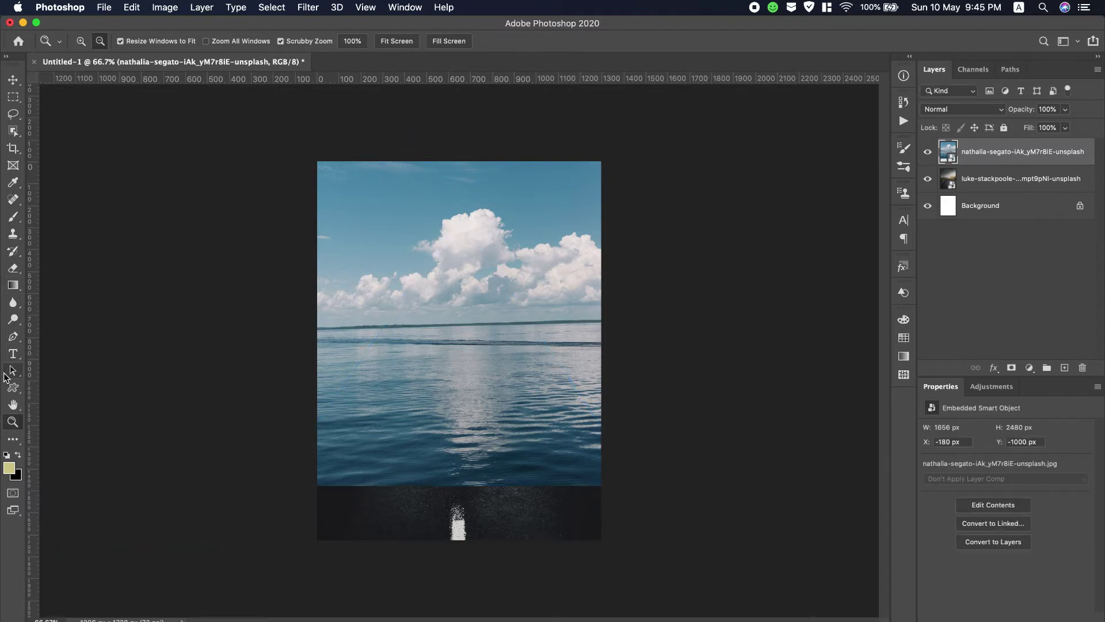
Step: Mask the sea layer with an upward black-to-white gradient so the road shows beneath
{"action": "left_click", "coordinate": [1011, 368]}
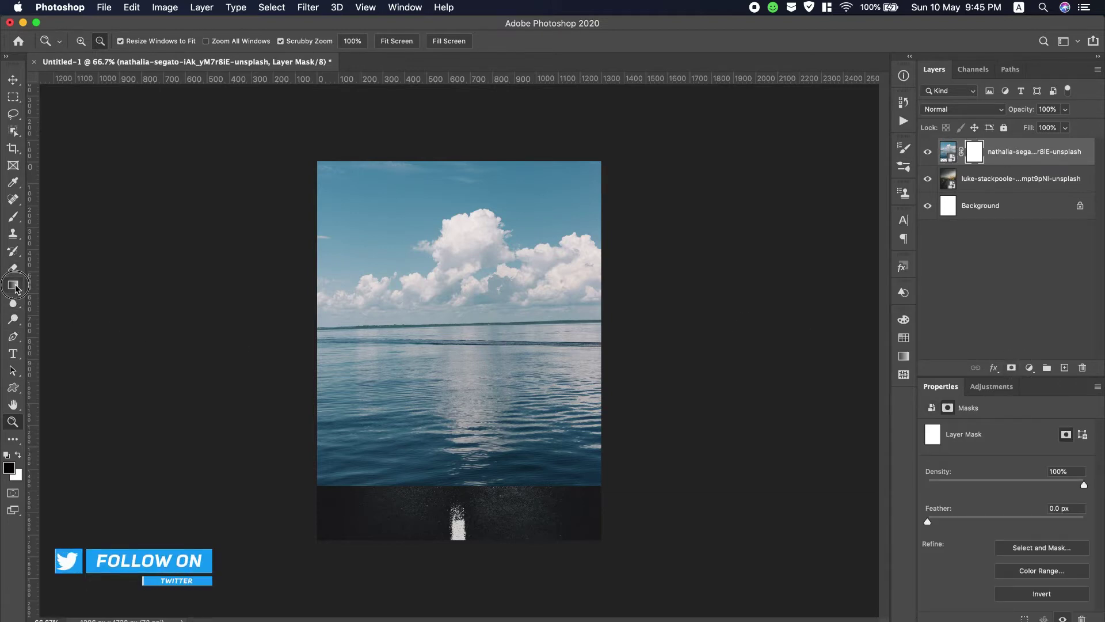
{"action": "left_click", "coordinate": [13, 285]}
{"action": "key", "text": "Escape"}
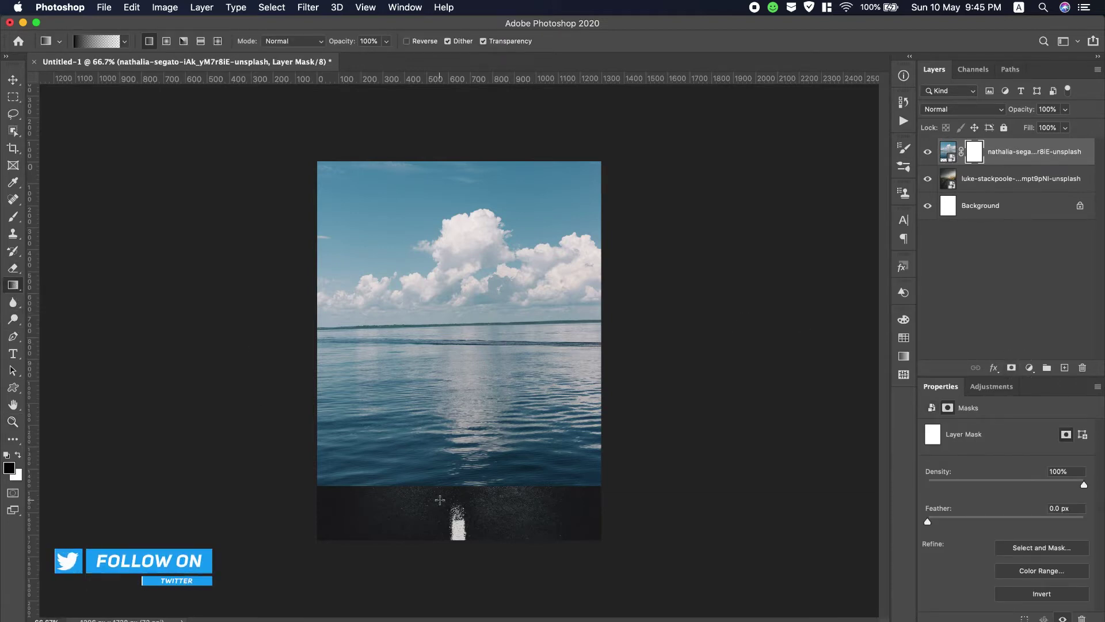
{"action": "left_click_drag", "start_coordinate": [447, 493], "coordinate": [454, 306]}
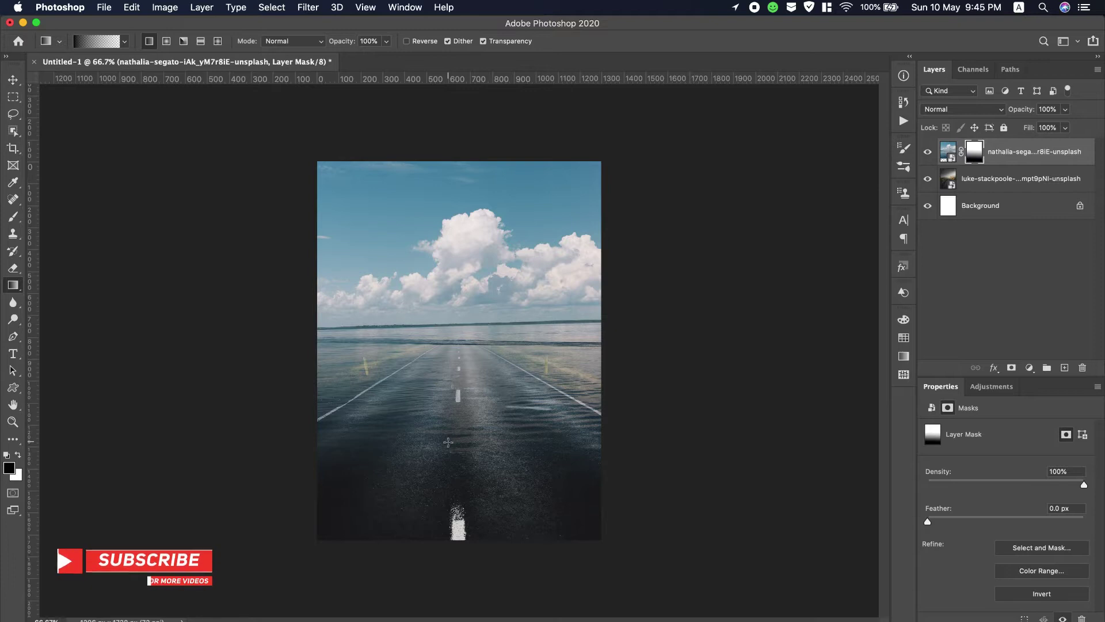
{"action": "left_click_drag", "start_coordinate": [446, 472], "coordinate": [450, 361]}
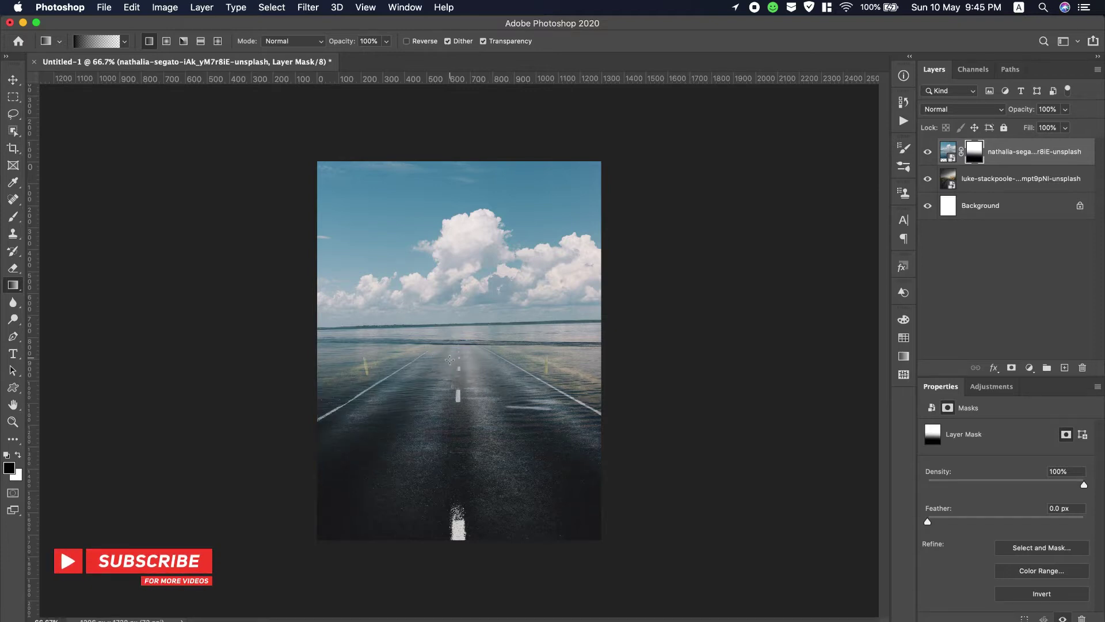
{"action": "left_click_drag", "start_coordinate": [454, 467], "coordinate": [457, 358]}
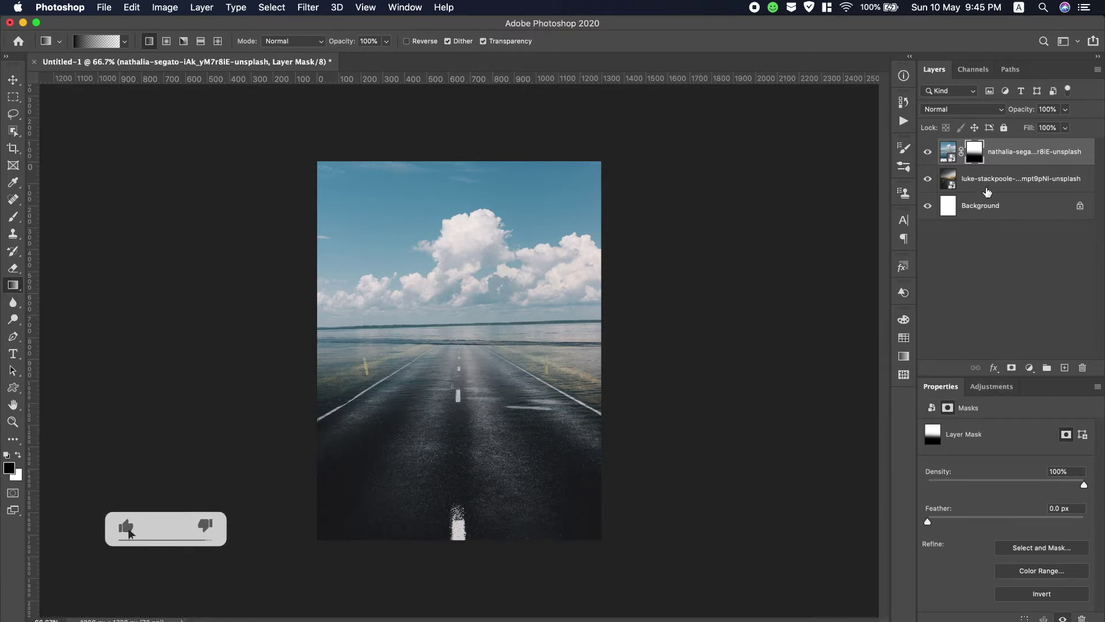
{"action": "left_click", "coordinate": [988, 189]}
Step: Place the Kids Silent.png girl-on-bench image above the sea layer
{"action": "left_click", "coordinate": [1004, 152]}
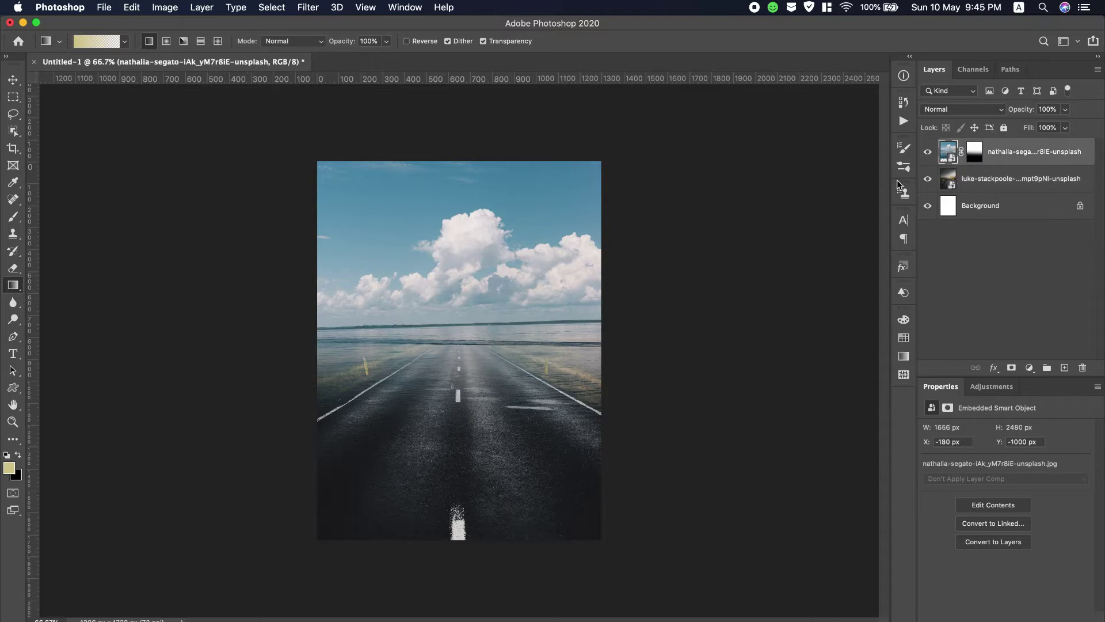
{"action": "left_click", "coordinate": [114, 11]}
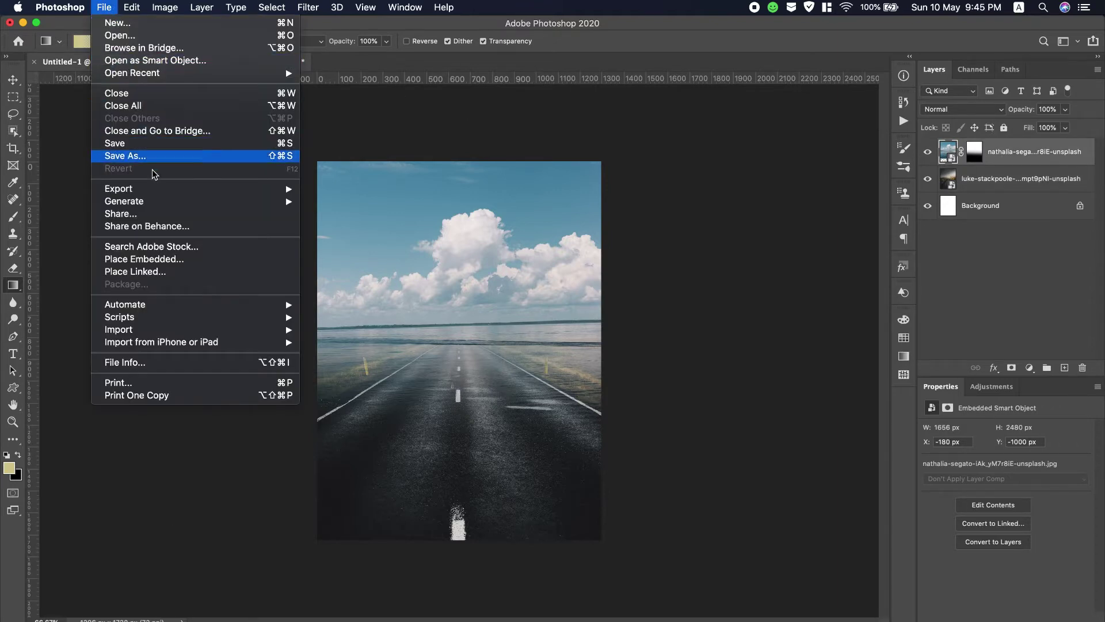
{"action": "left_click", "coordinate": [144, 259]}
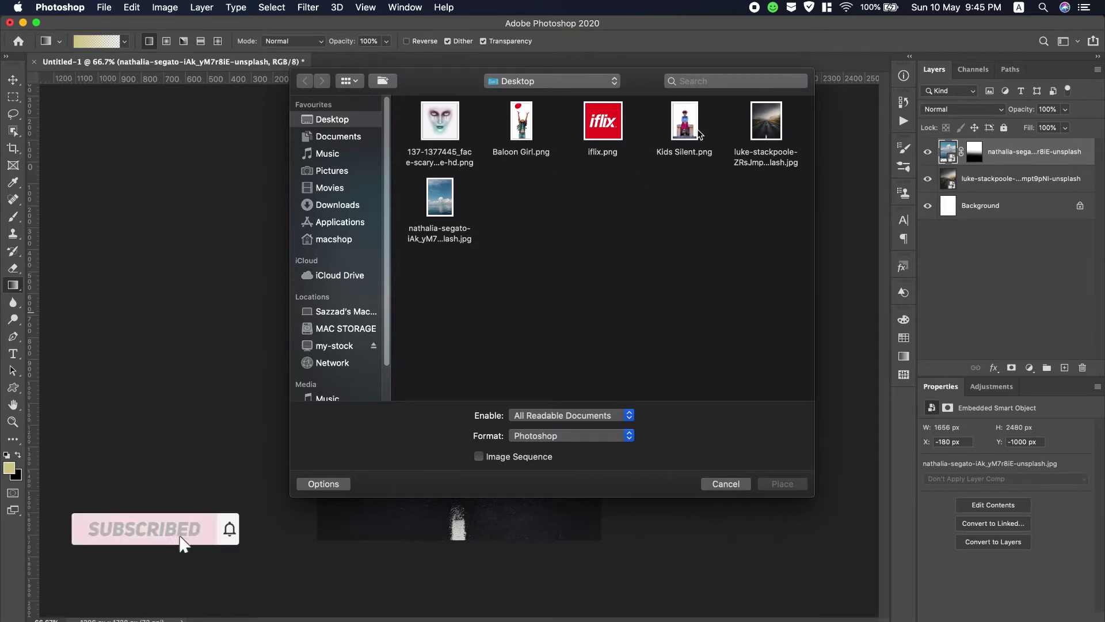
{"action": "key", "text": "Escape"}
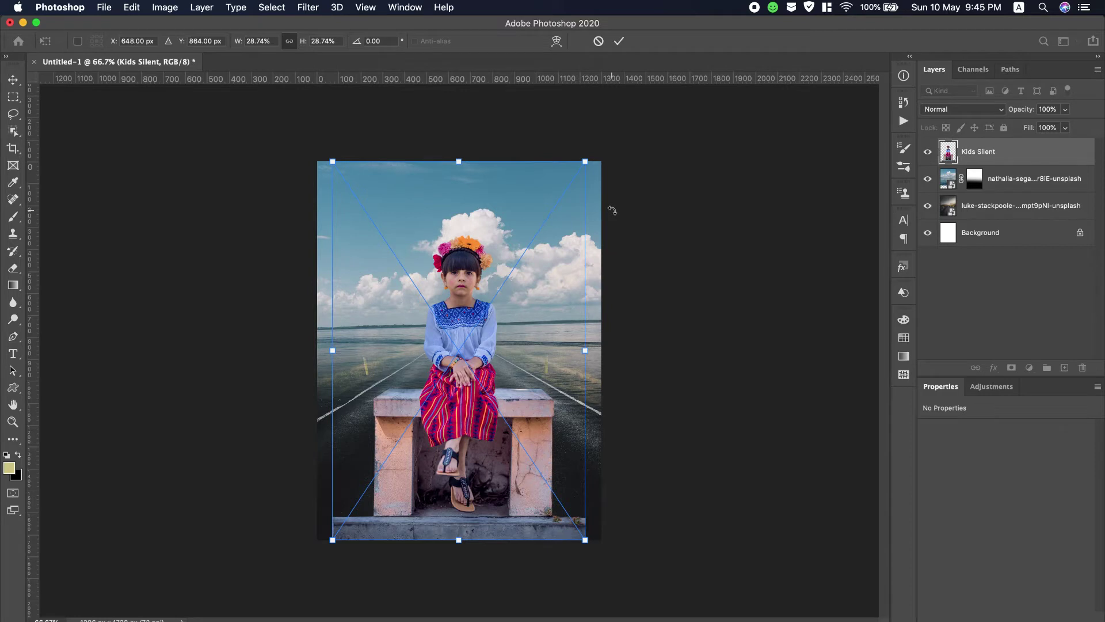
Step: Scale Kids Silent to 27.91% and centre it low on the poster over the road
{"action": "left_click_drag", "start_coordinate": [585, 161], "coordinate": [570, 211]}
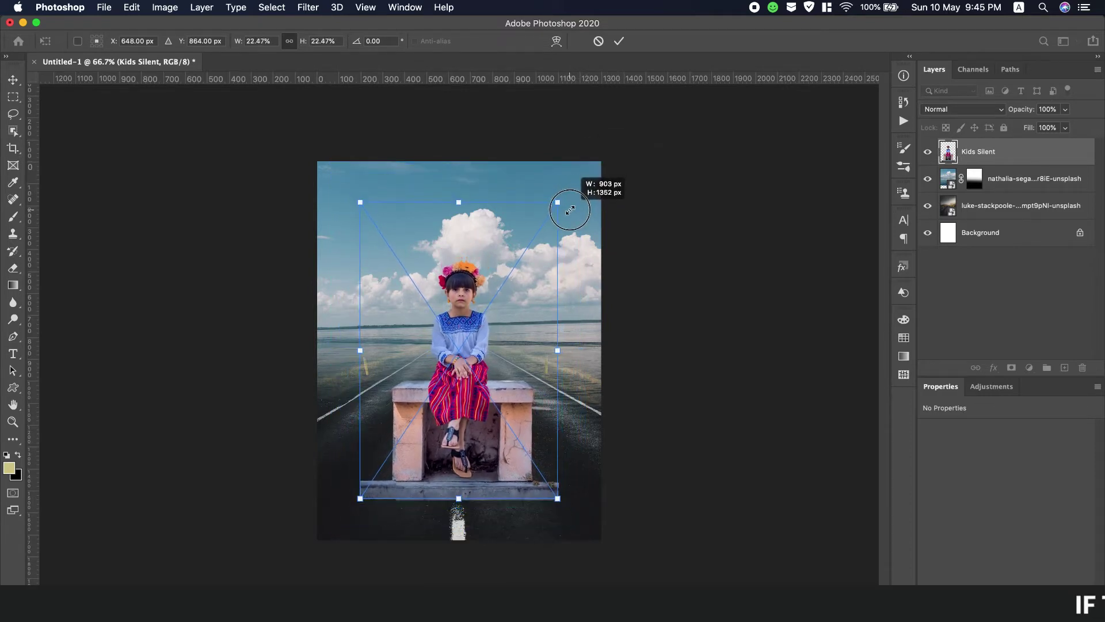
{"action": "left_click_drag", "start_coordinate": [570, 211], "coordinate": [568, 212]}
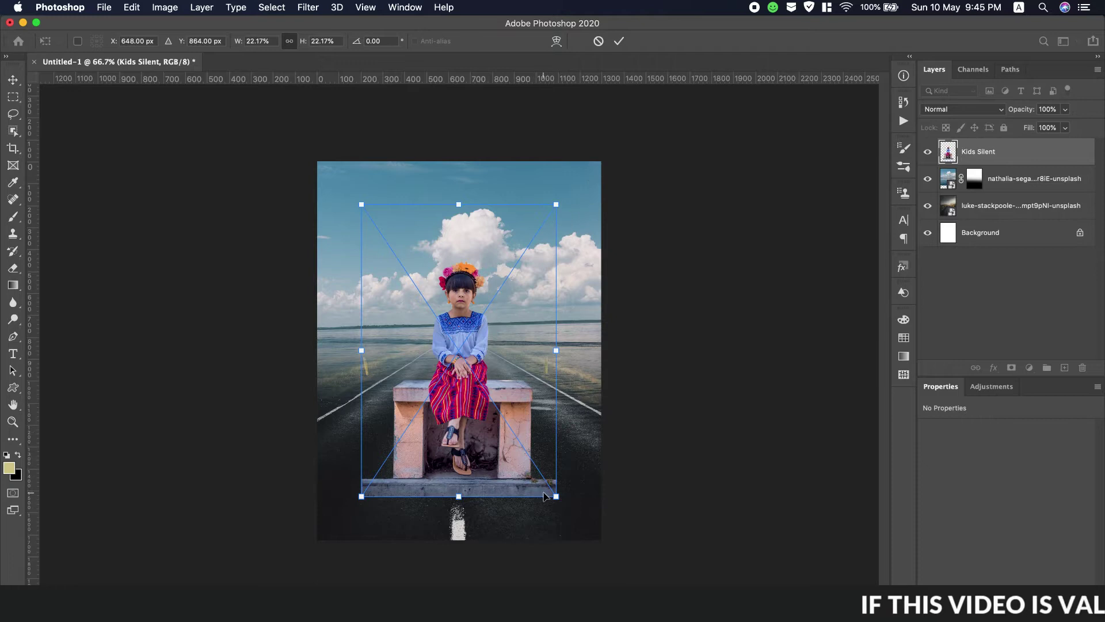
{"action": "left_click_drag", "start_coordinate": [553, 496], "coordinate": [616, 556]}
{"action": "left_click_drag", "start_coordinate": [532, 430], "coordinate": [510, 431]}
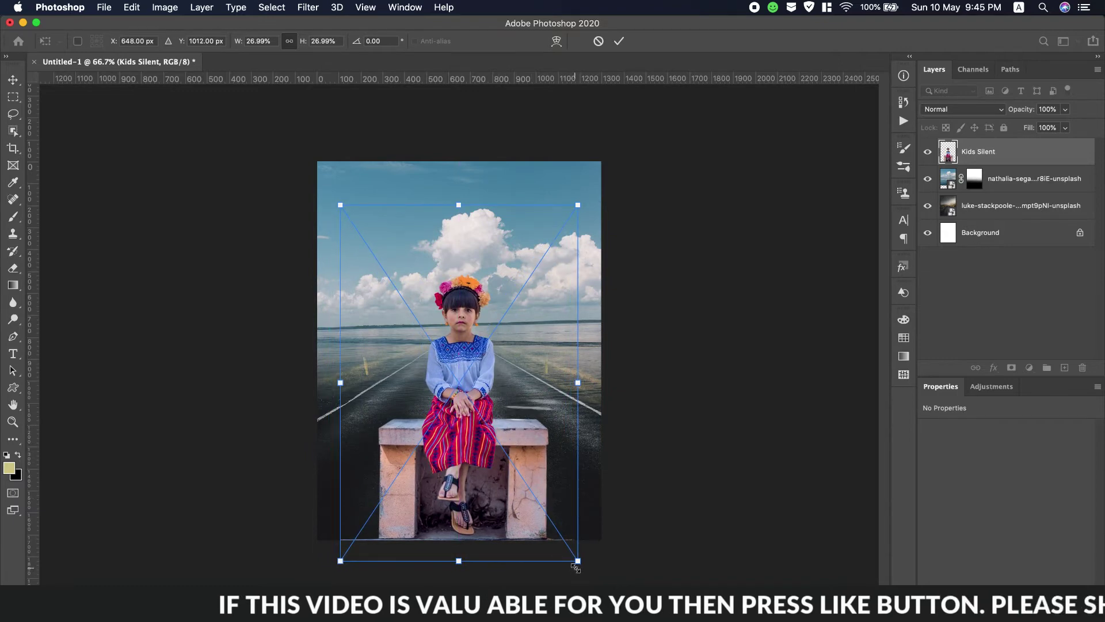
{"action": "left_click_drag", "start_coordinate": [575, 567], "coordinate": [602, 579]}
{"action": "mouse_move", "coordinate": [533, 458]}
{"action": "left_mouse_down"}
{"action": "mouse_move", "coordinate": [546, 473]}
{"action": "mouse_move", "coordinate": [540, 463]}
{"action": "left_mouse_up"}
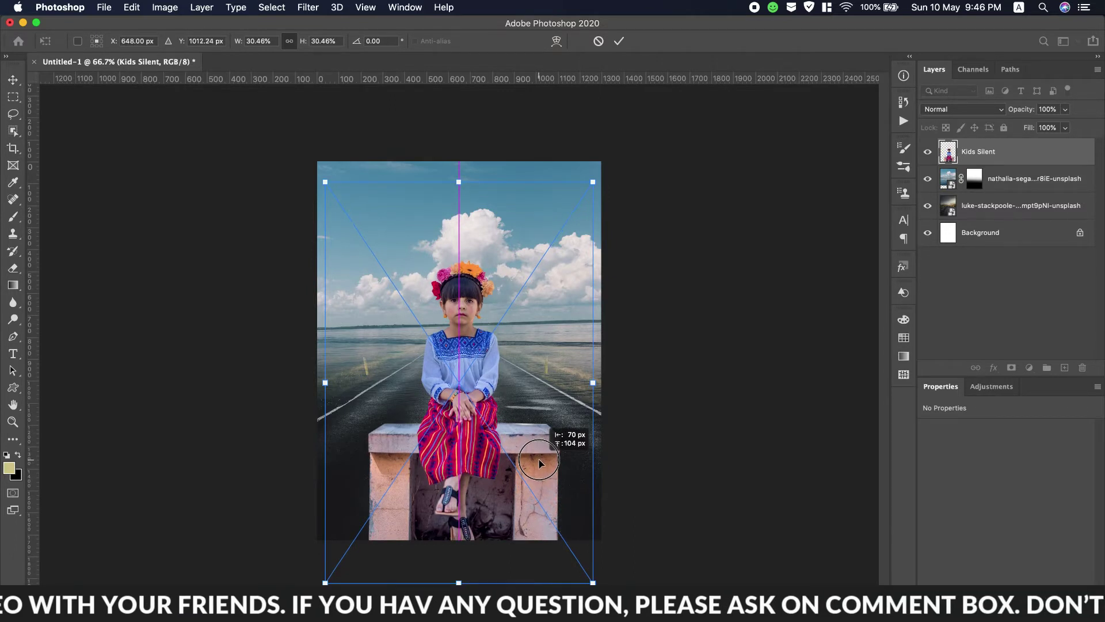
{"action": "left_click_drag", "start_coordinate": [594, 183], "coordinate": [575, 208]}
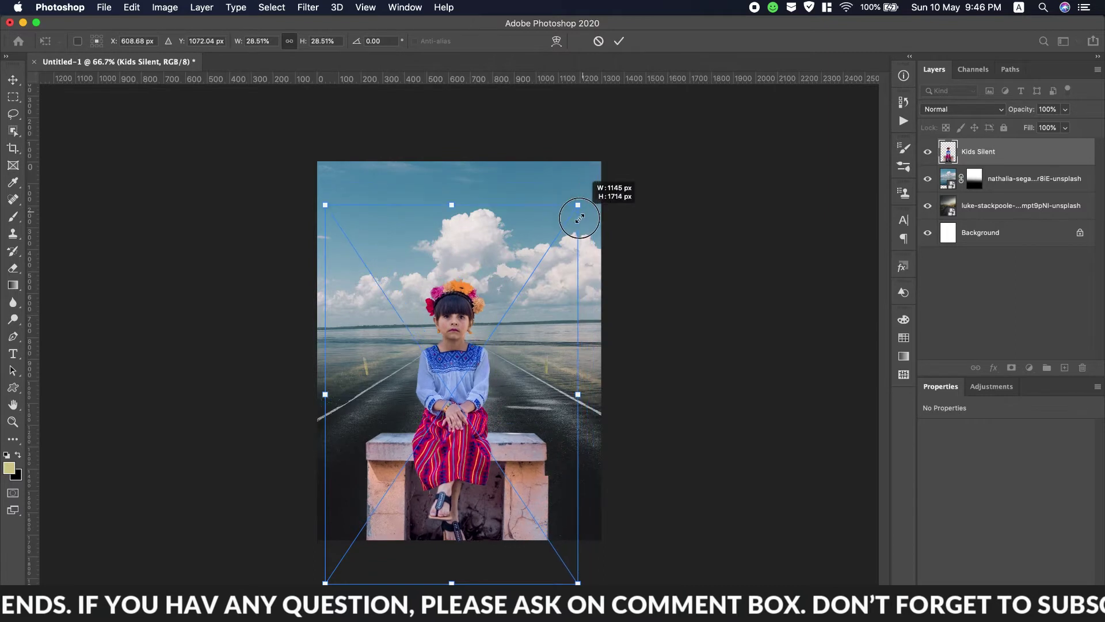
{"action": "left_click_drag", "start_coordinate": [538, 436], "coordinate": [532, 451]}
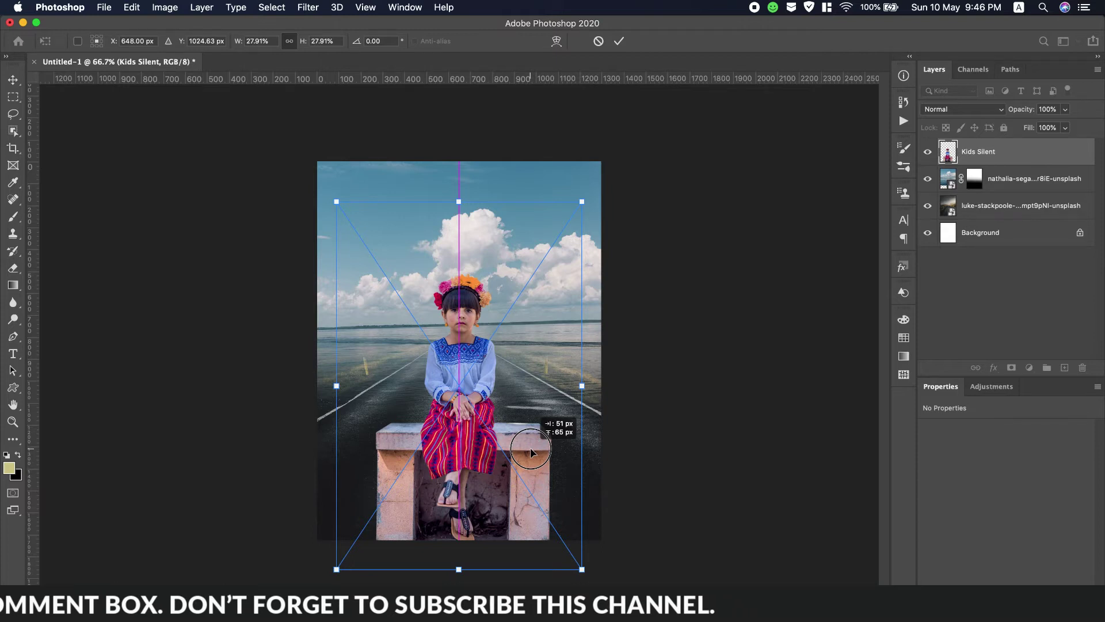
{"action": "left_click_drag", "start_coordinate": [530, 447], "coordinate": [530, 447]}
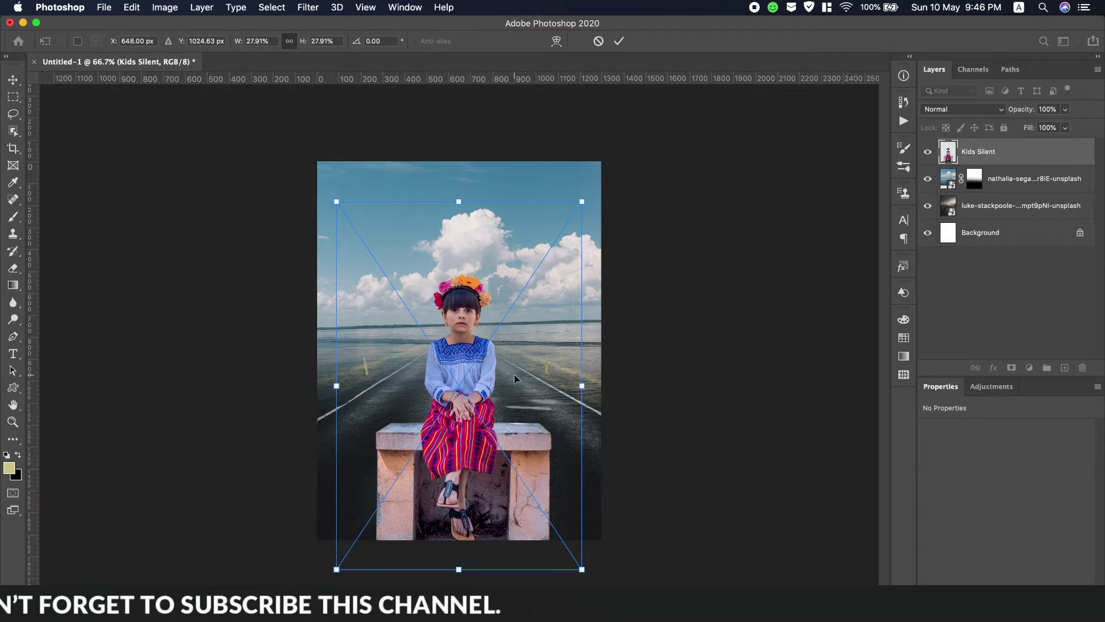
{"action": "key", "text": "g"}
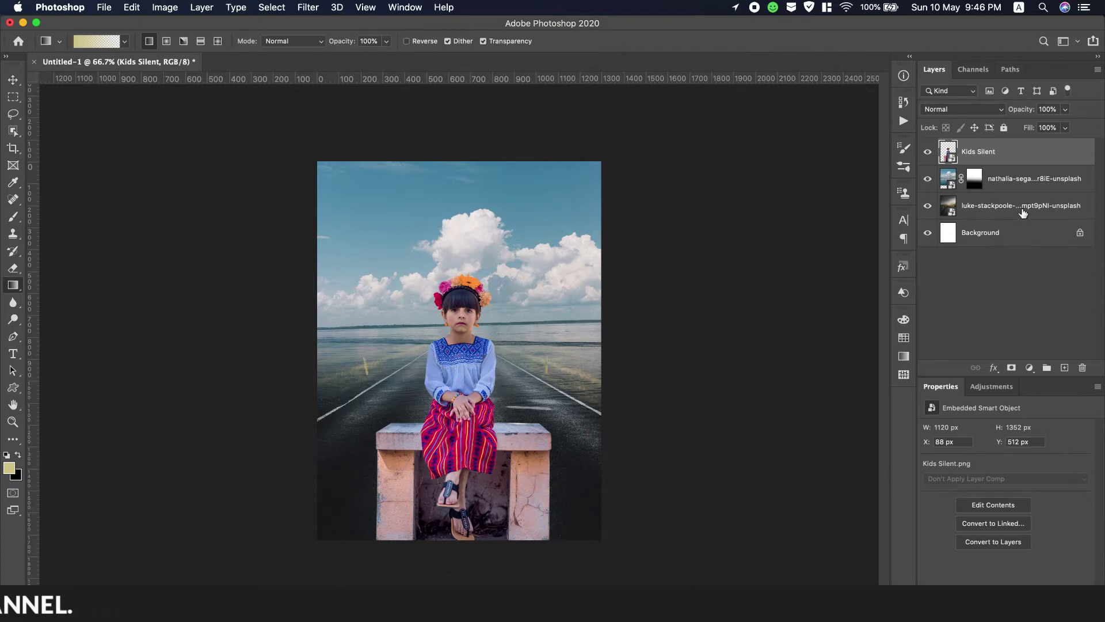
Step: Group the nathalia-segato and luke-stackpoole layers and convert Group 1 to a smart object
{"action": "left_click", "coordinate": [1033, 186]}
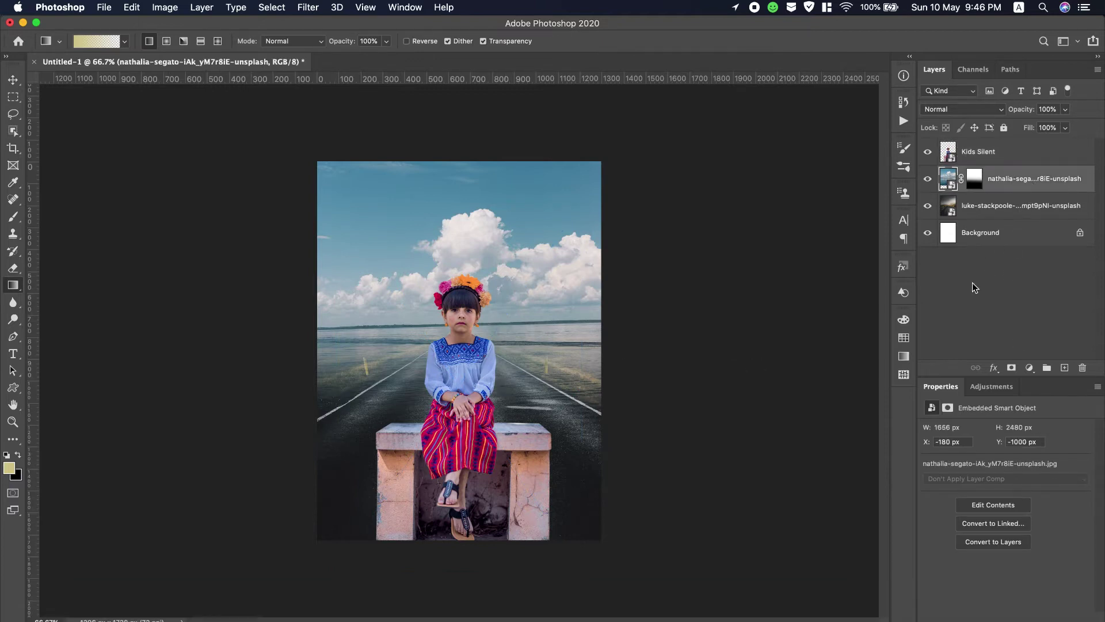
{"action": "left_click", "coordinate": [1017, 214], "text": "shift"}
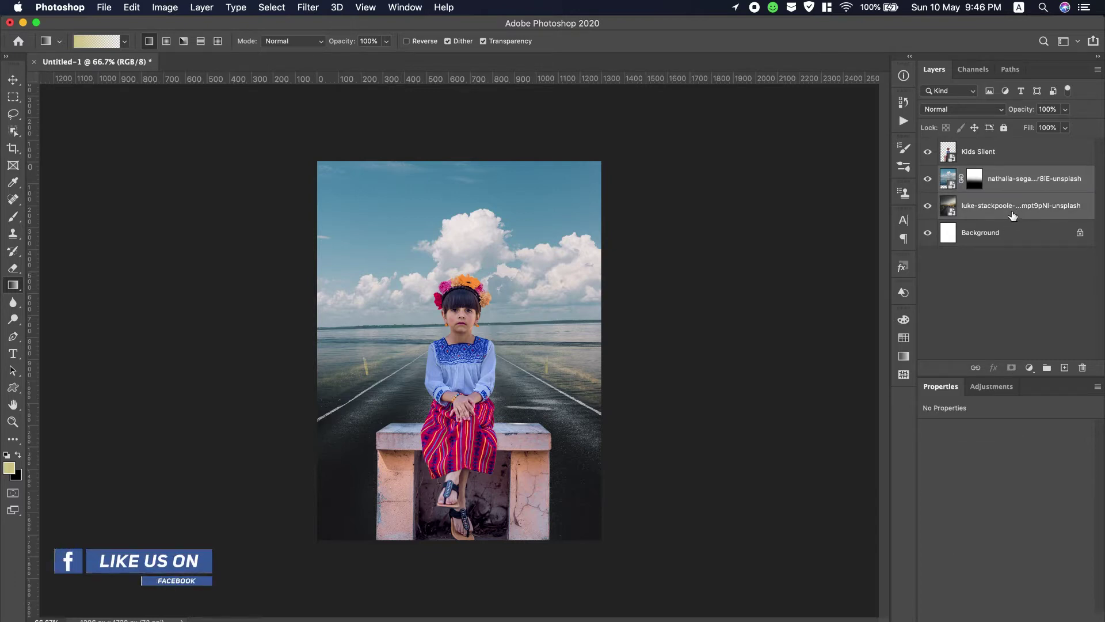
{"action": "key", "text": "super+g"}
{"action": "right_click", "coordinate": [1016, 174]}
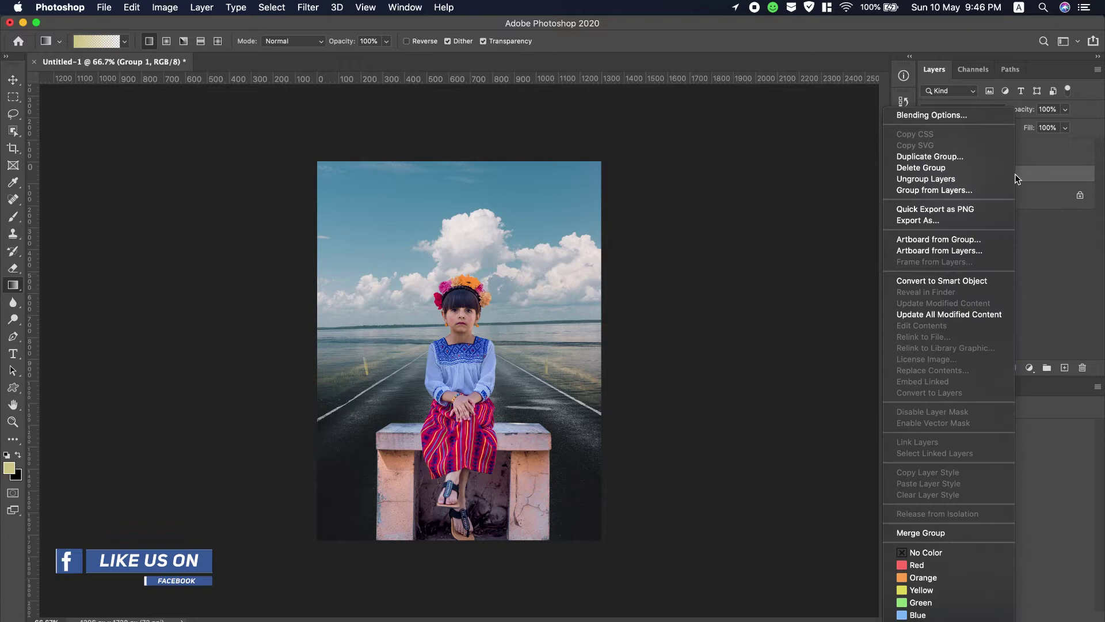
{"action": "left_click", "coordinate": [935, 280]}
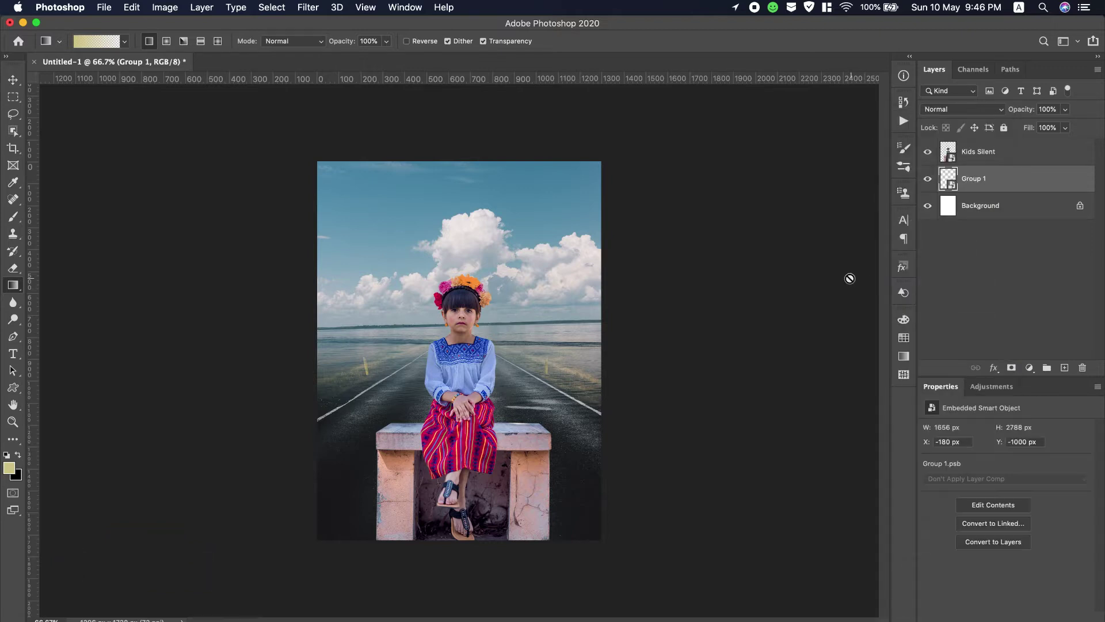
Step: Apply a Gaussian Blur with a 7.2-pixel radius to Group 1
{"action": "left_click", "coordinate": [307, 8]}
{"action": "mouse_move", "coordinate": [314, 164]}
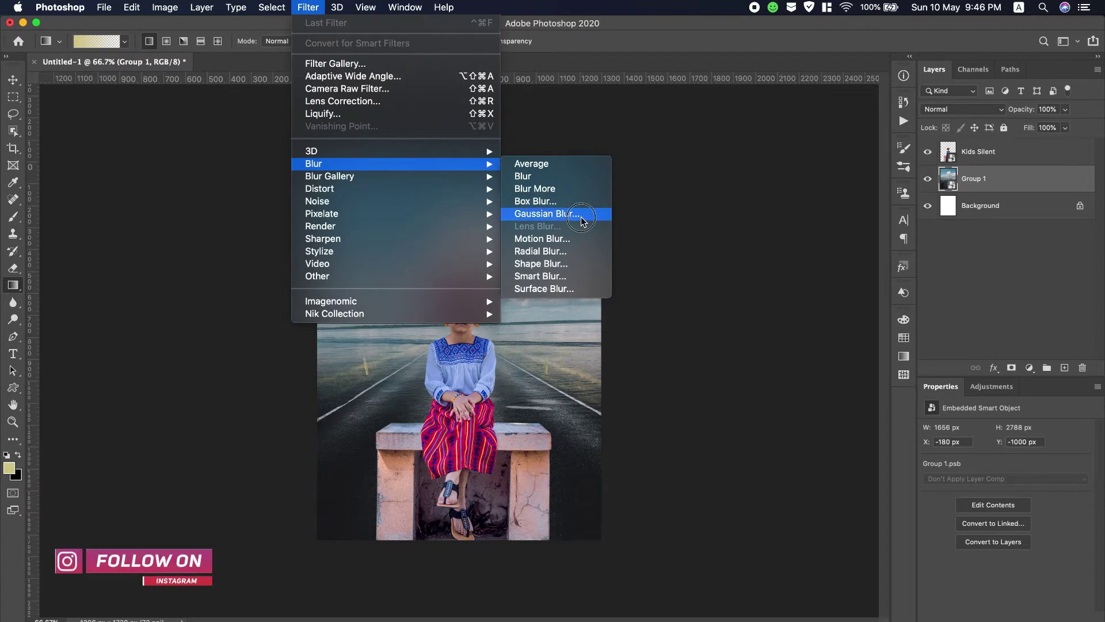
{"action": "left_click", "coordinate": [562, 214]}
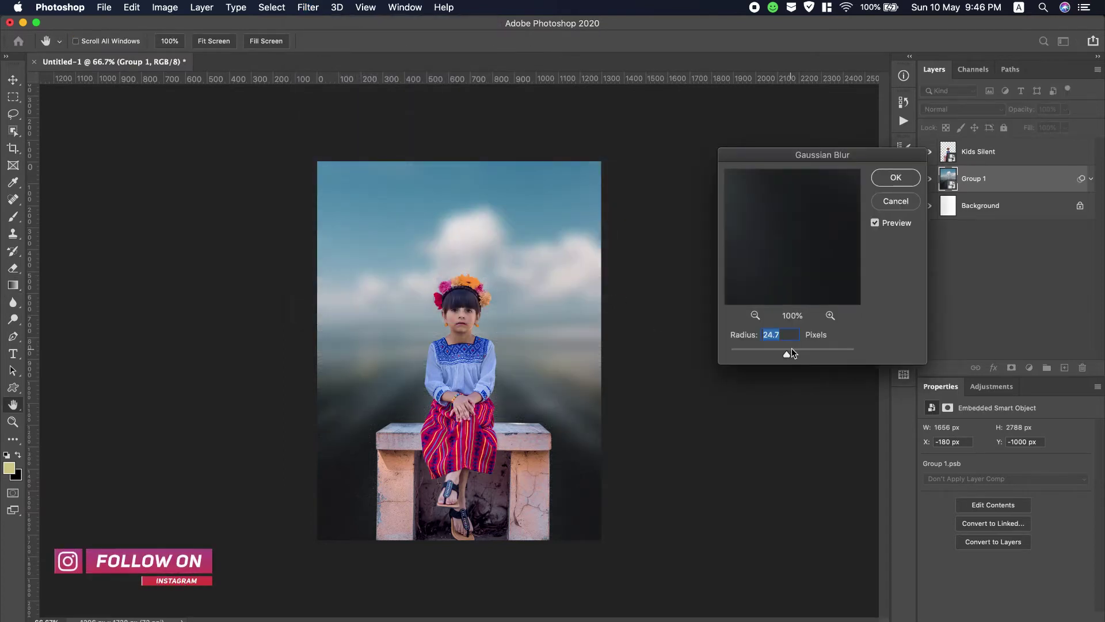
{"action": "left_click_drag", "start_coordinate": [787, 354], "coordinate": [772, 353]}
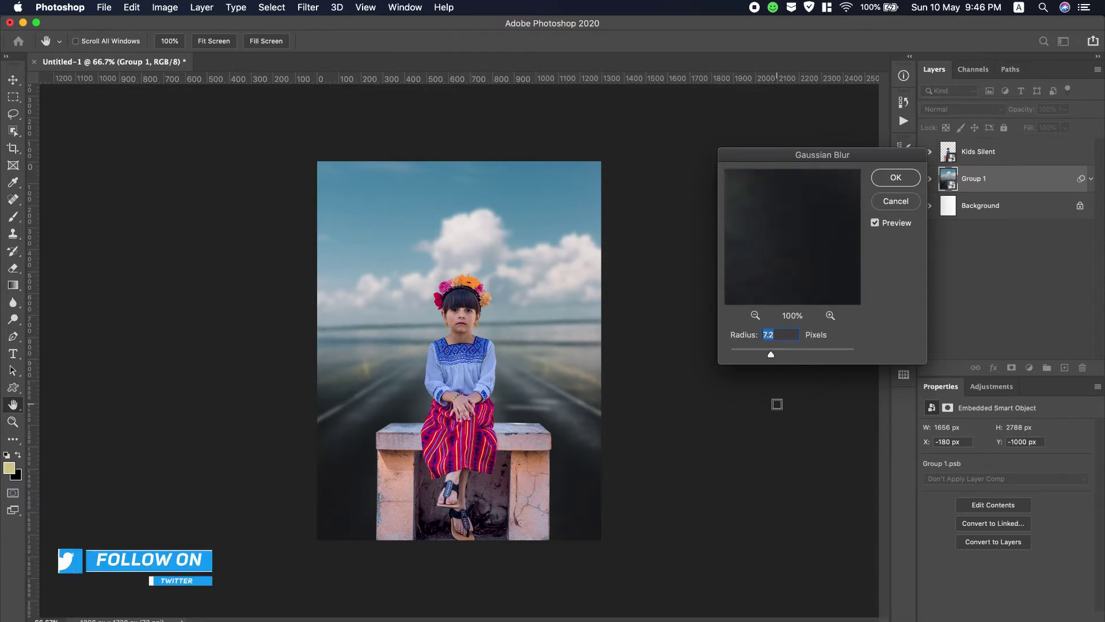
{"action": "left_click", "coordinate": [896, 178]}
{"action": "key", "text": "g"}
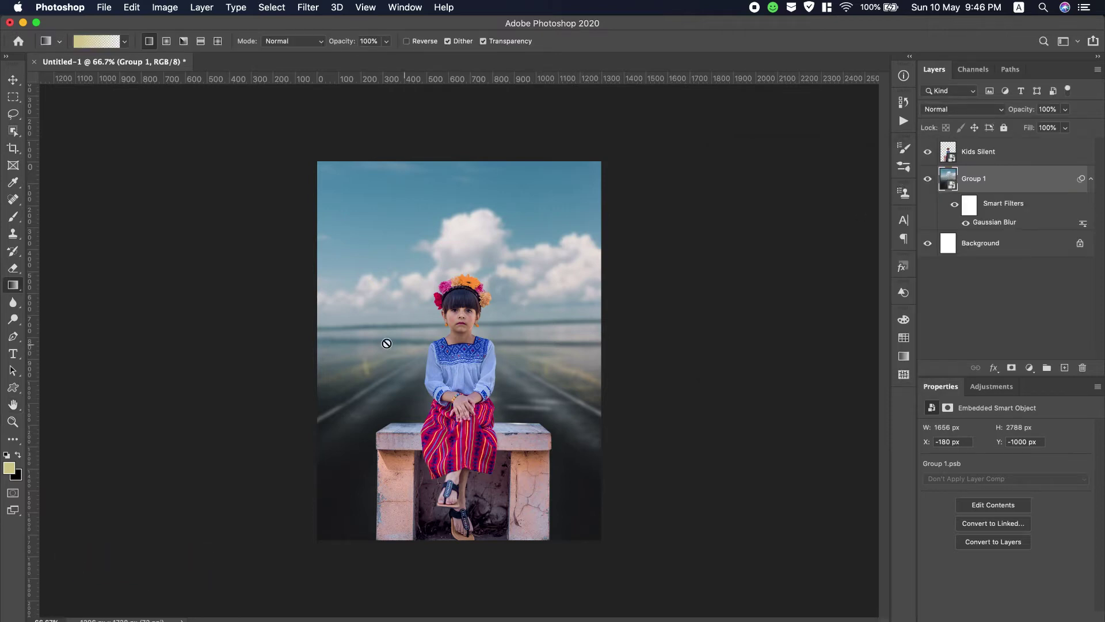
Step: Draw upward black-to-white gradients on the Gaussian Blur filter mask, keeping the foreground road sharp
{"action": "left_click", "coordinate": [1011, 368]}
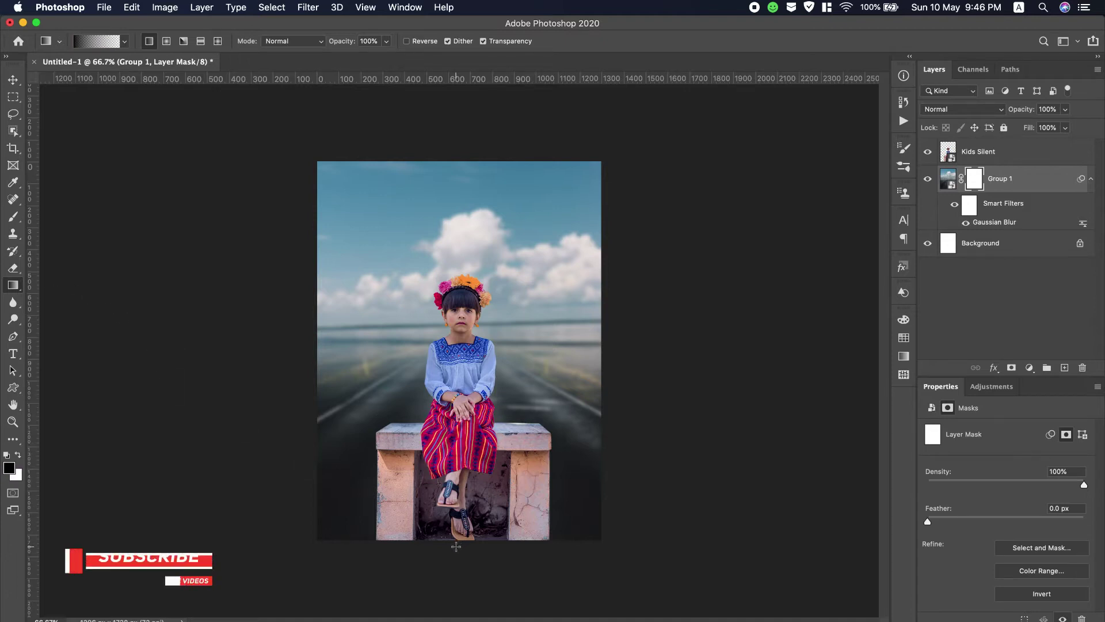
{"action": "left_click_drag", "start_coordinate": [459, 543], "coordinate": [471, 354]}
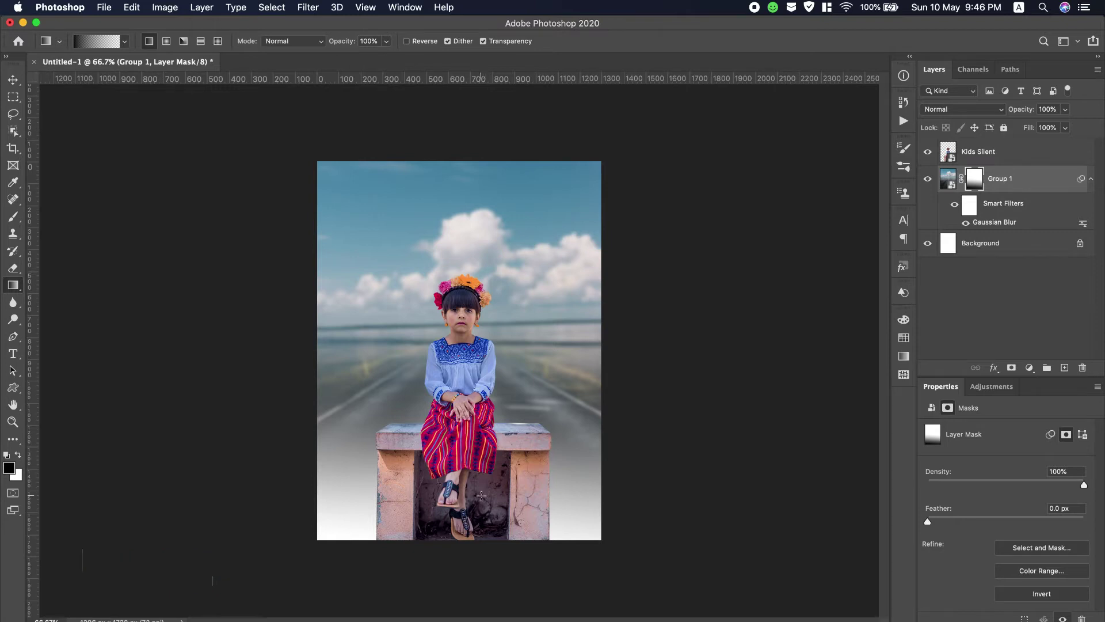
{"action": "key", "text": "super+z"}
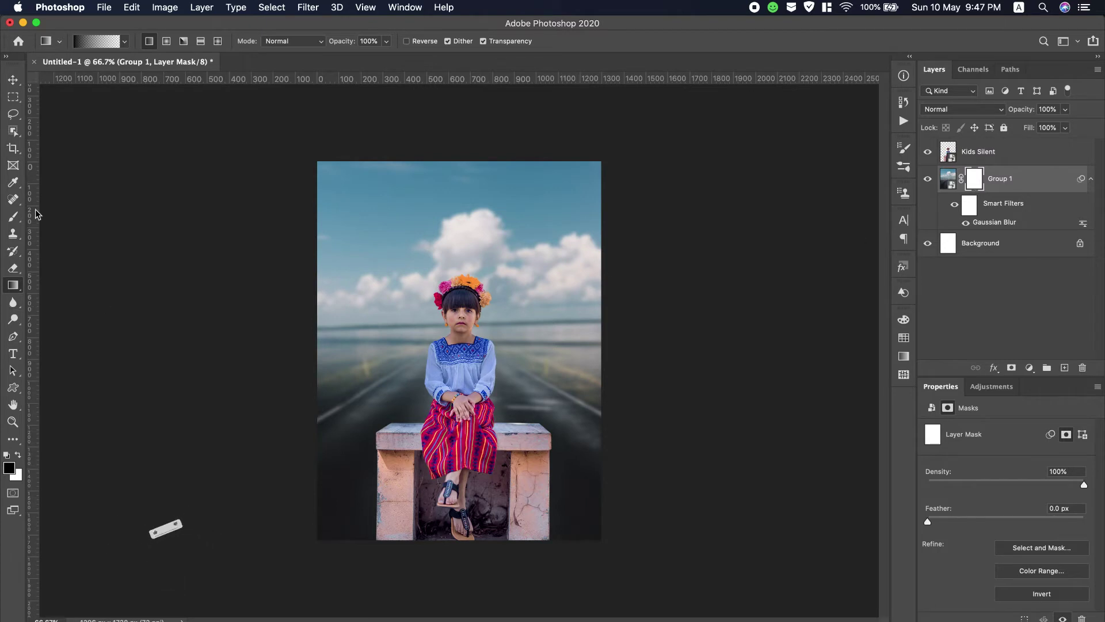
{"action": "left_click", "coordinate": [13, 218]}
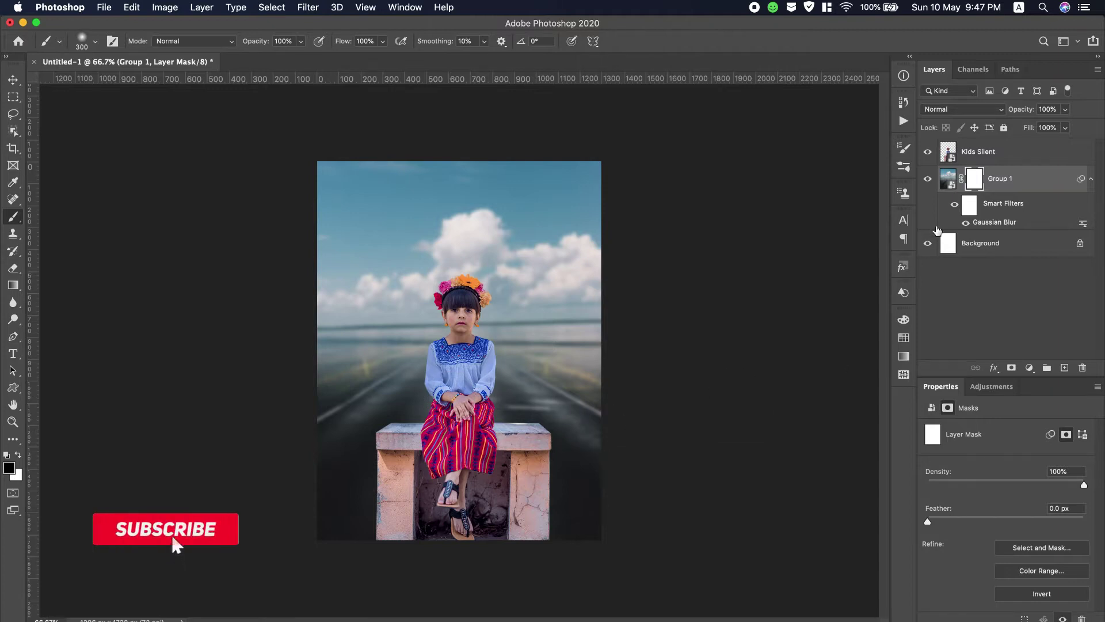
{"action": "left_click", "coordinate": [969, 203]}
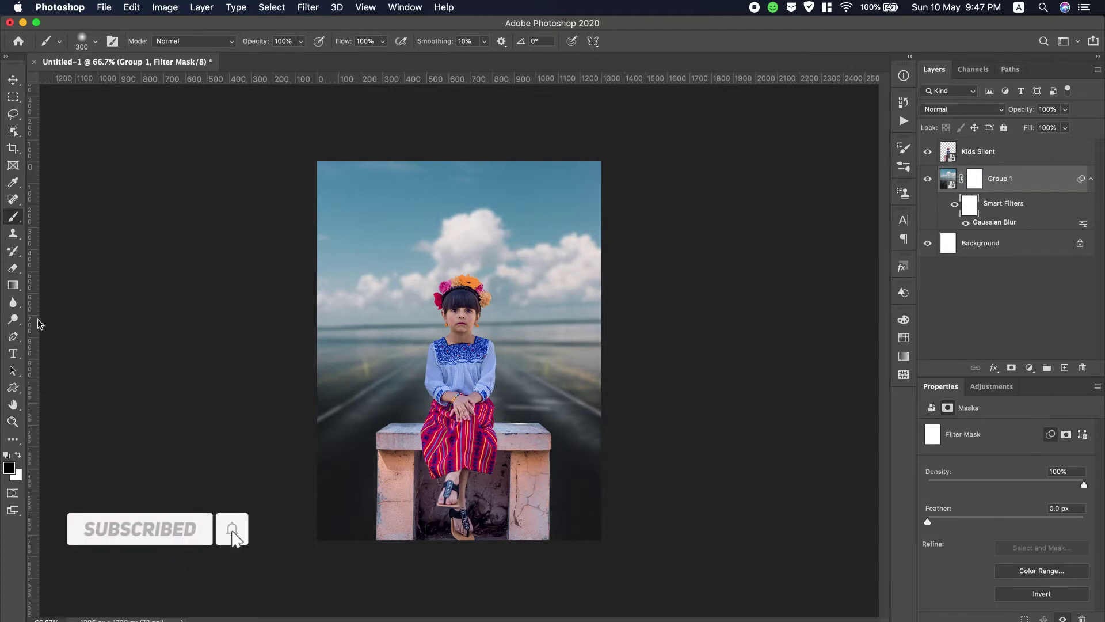
{"action": "left_click", "coordinate": [15, 288]}
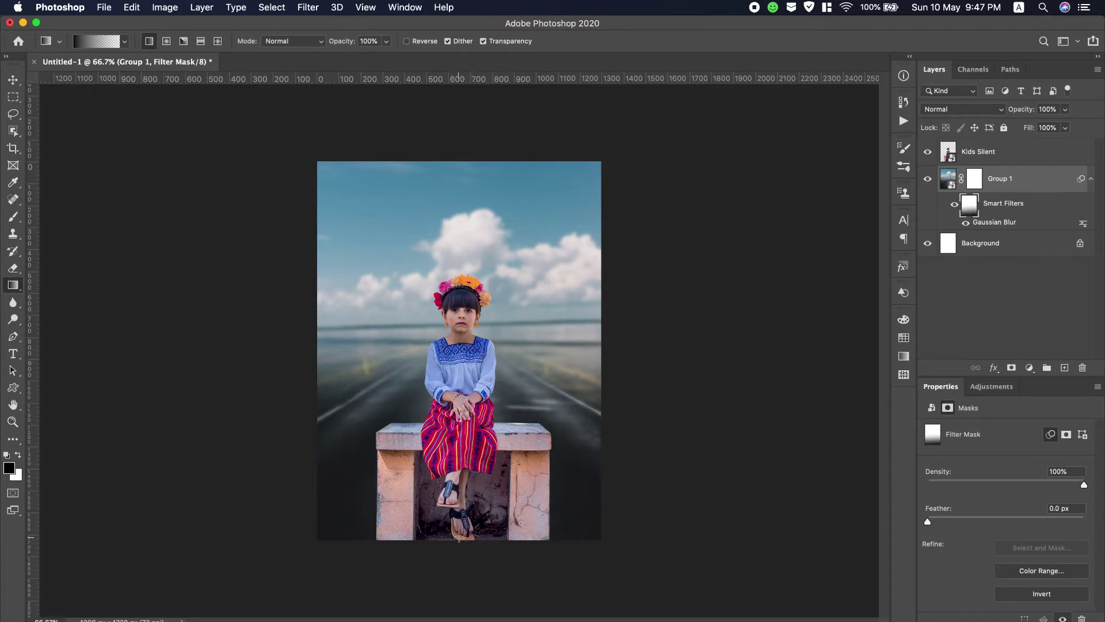
{"action": "left_click_drag", "start_coordinate": [458, 546], "coordinate": [453, 323]}
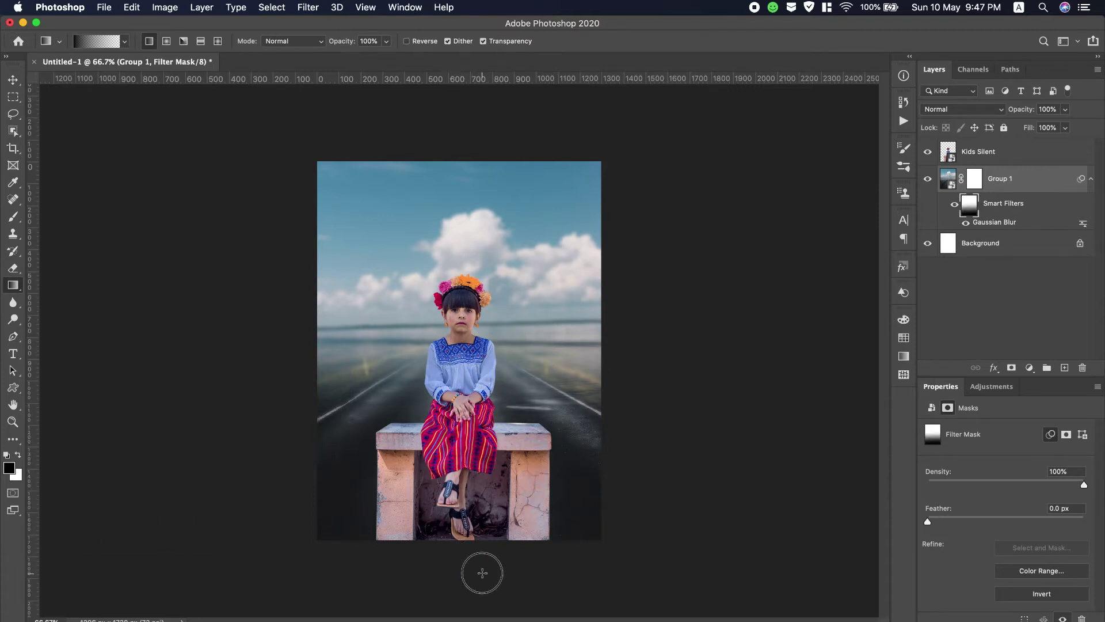
{"action": "left_click_drag", "start_coordinate": [481, 573], "coordinate": [447, 253]}
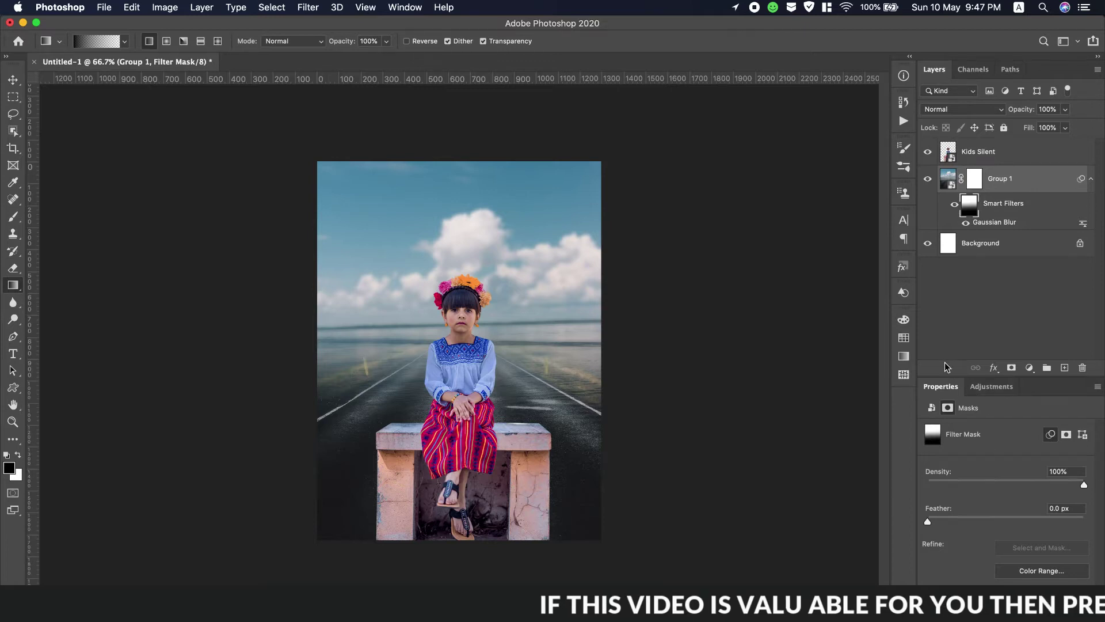
Step: Select Kids Silent and zoom in on the girl's face, then back to 200%
{"action": "left_click", "coordinate": [1008, 164]}
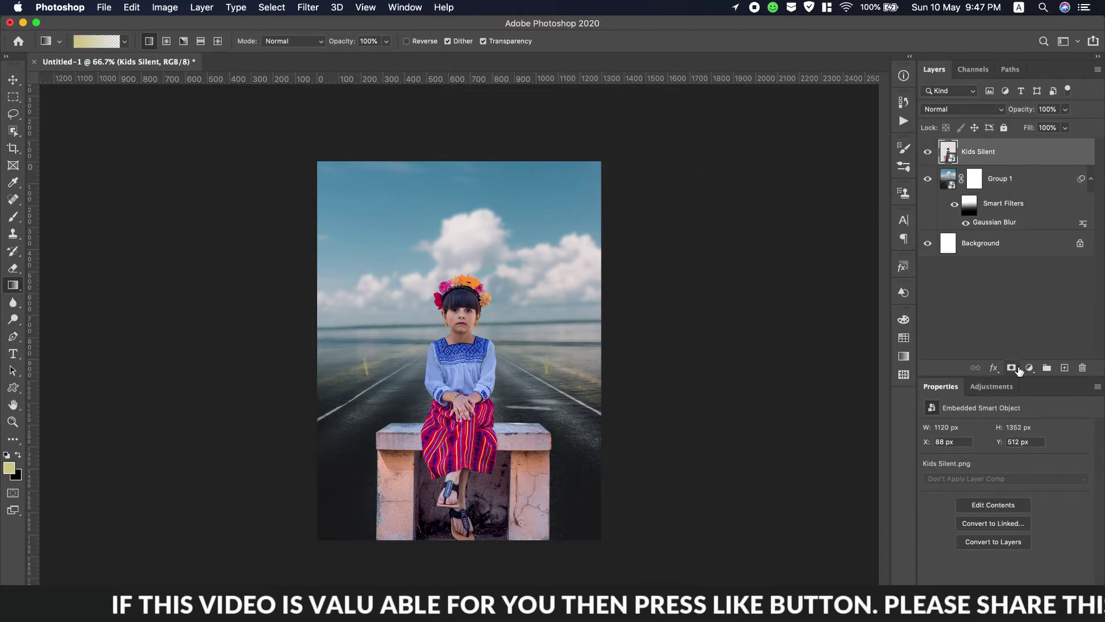
{"action": "left_click", "coordinate": [12, 421]}
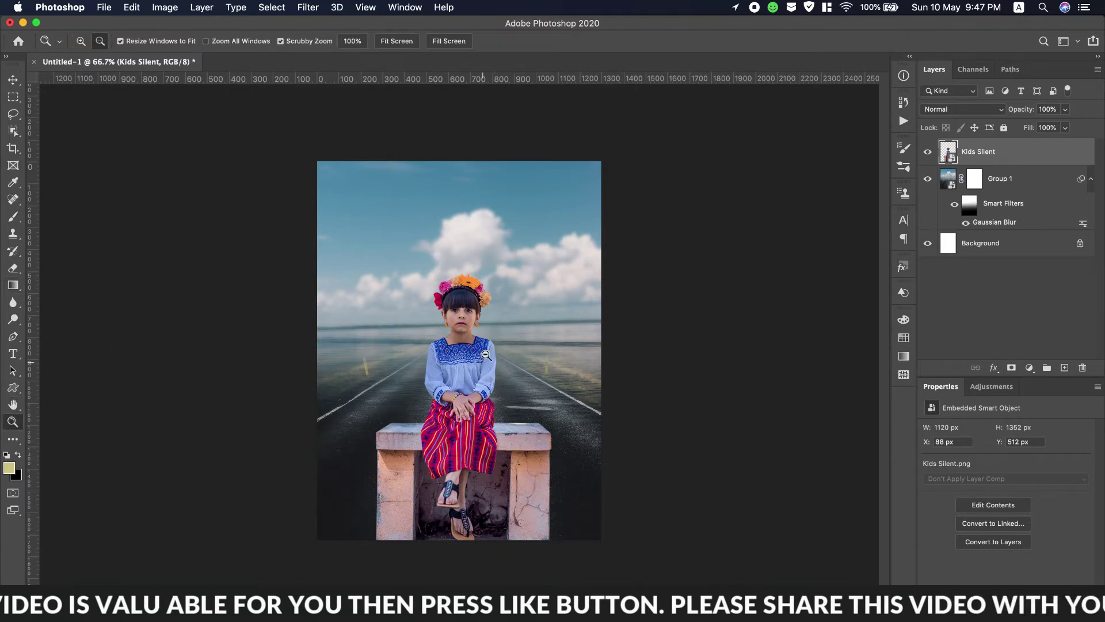
{"action": "left_click", "coordinate": [457, 335], "text": "alt"}
{"action": "left_click", "coordinate": [81, 41]}
{"action": "left_click", "coordinate": [459, 341]}
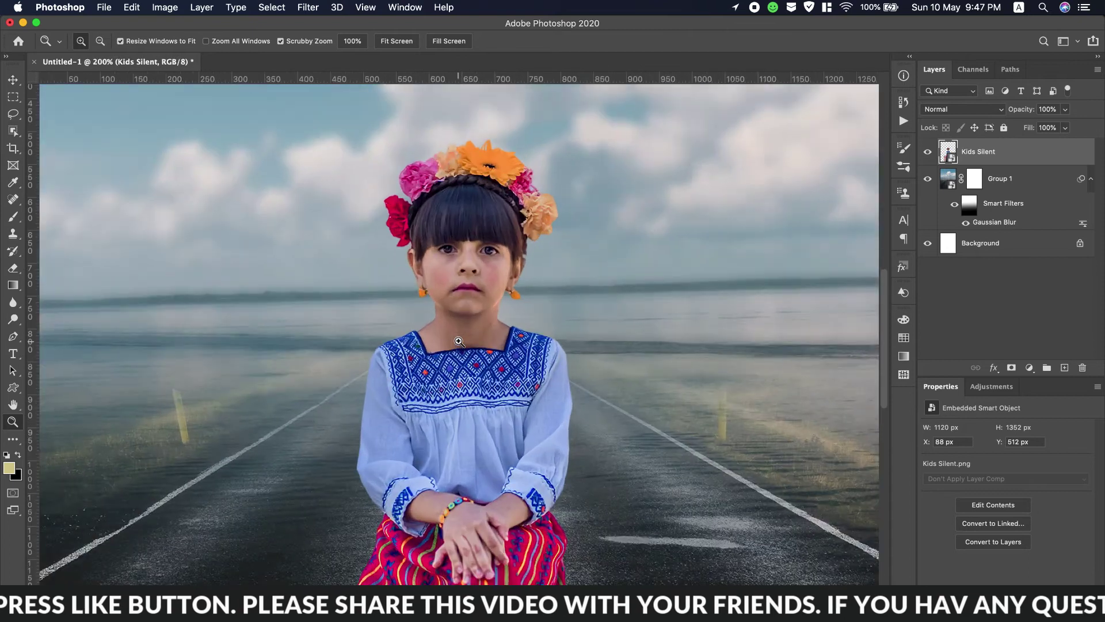
{"action": "left_click_drag", "start_coordinate": [458, 341], "coordinate": [595, 392]}
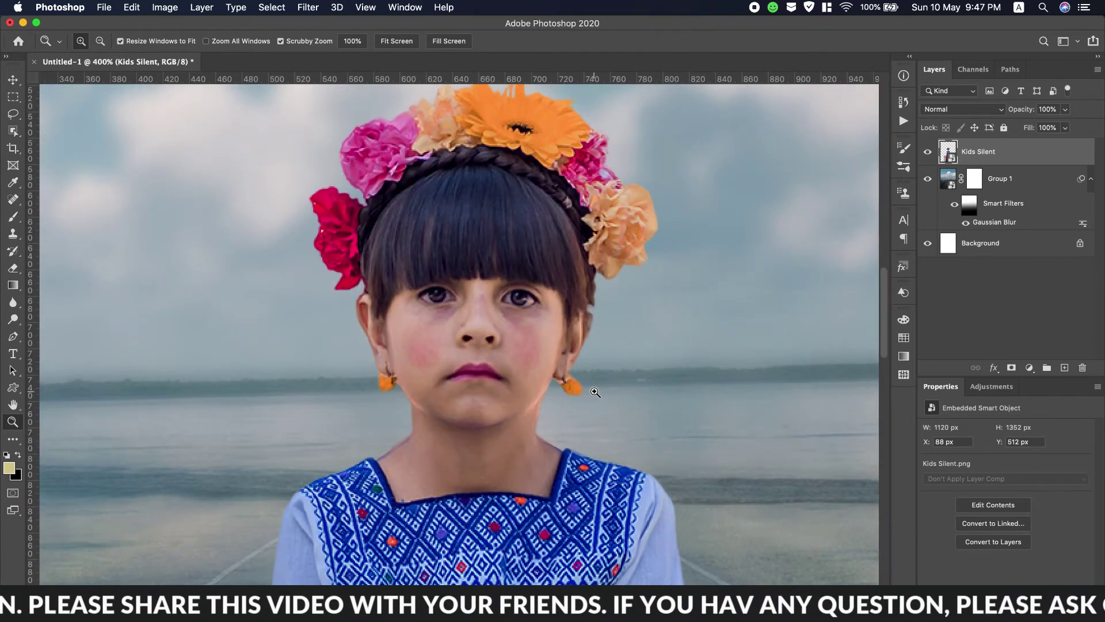
{"action": "left_click", "coordinate": [100, 41]}
{"action": "left_click", "coordinate": [492, 455]}
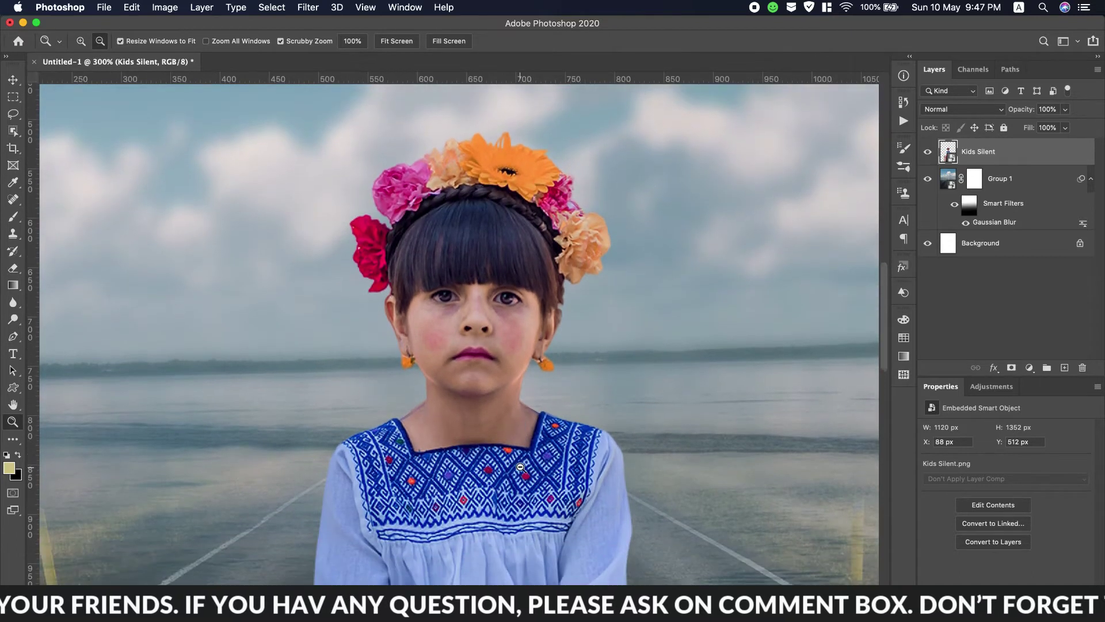
{"action": "left_click", "coordinate": [520, 468]}
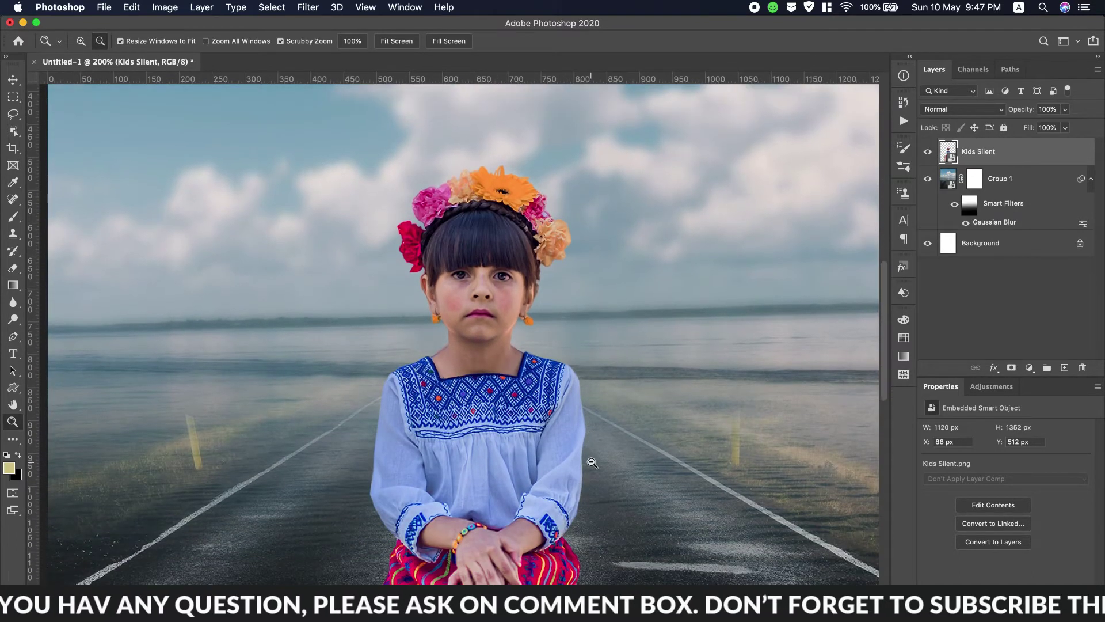
{"action": "scroll", "coordinate": [592, 463], "scroll_direction": "down", "scroll_amount": 2}
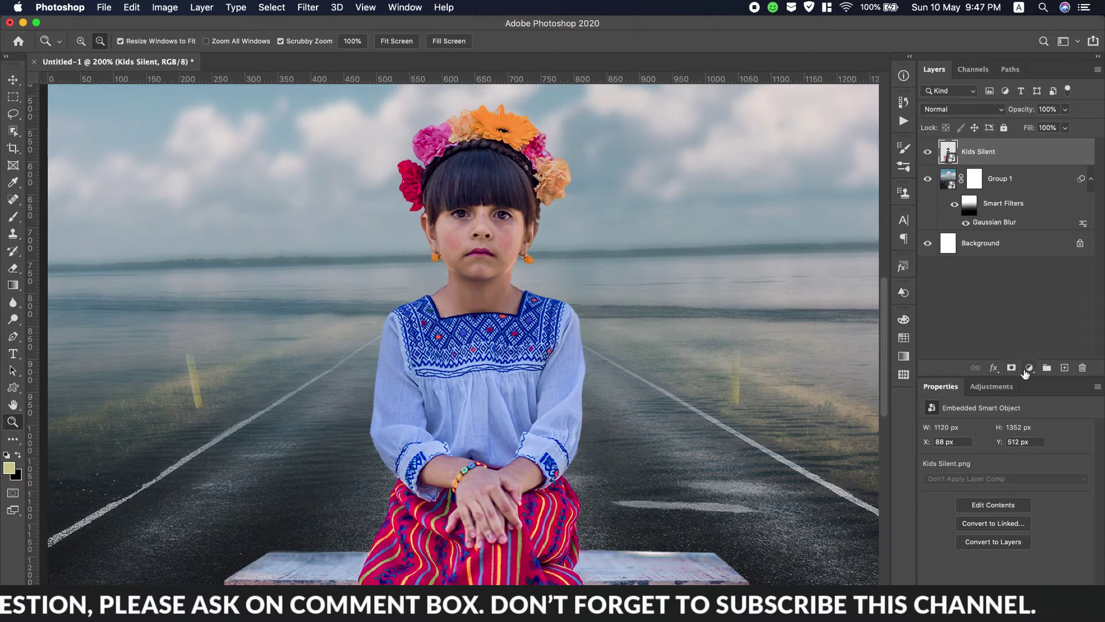
Step: Bring up the New Adjustment Layer menu above Kids Silent
{"action": "left_click", "coordinate": [1028, 368]}
{"action": "left_click", "coordinate": [1024, 370]}
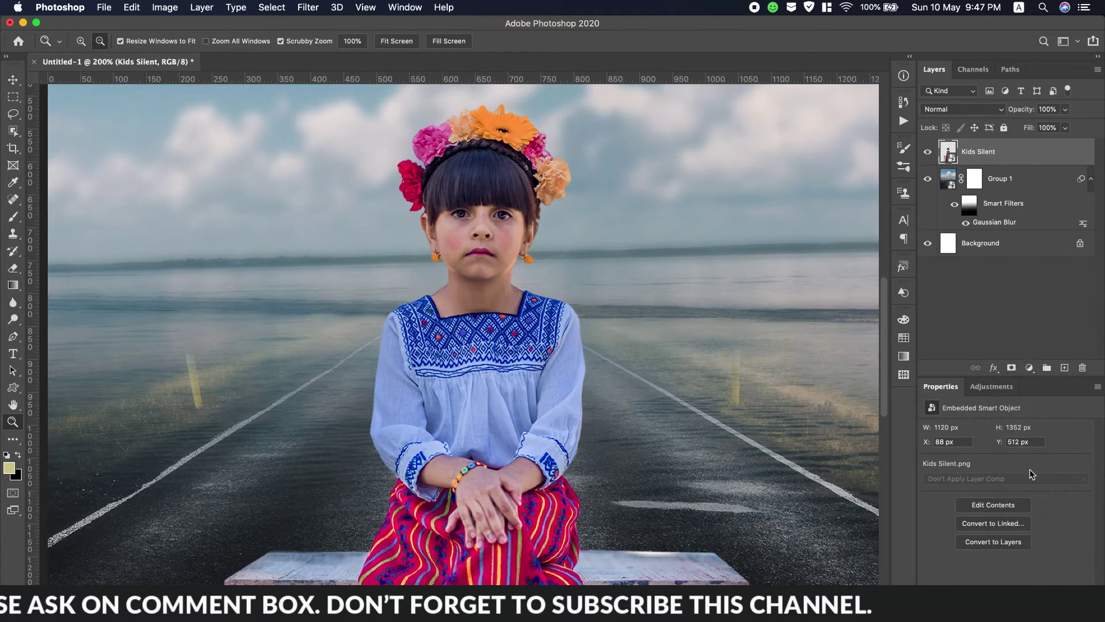
{"action": "left_click", "coordinate": [1028, 371]}
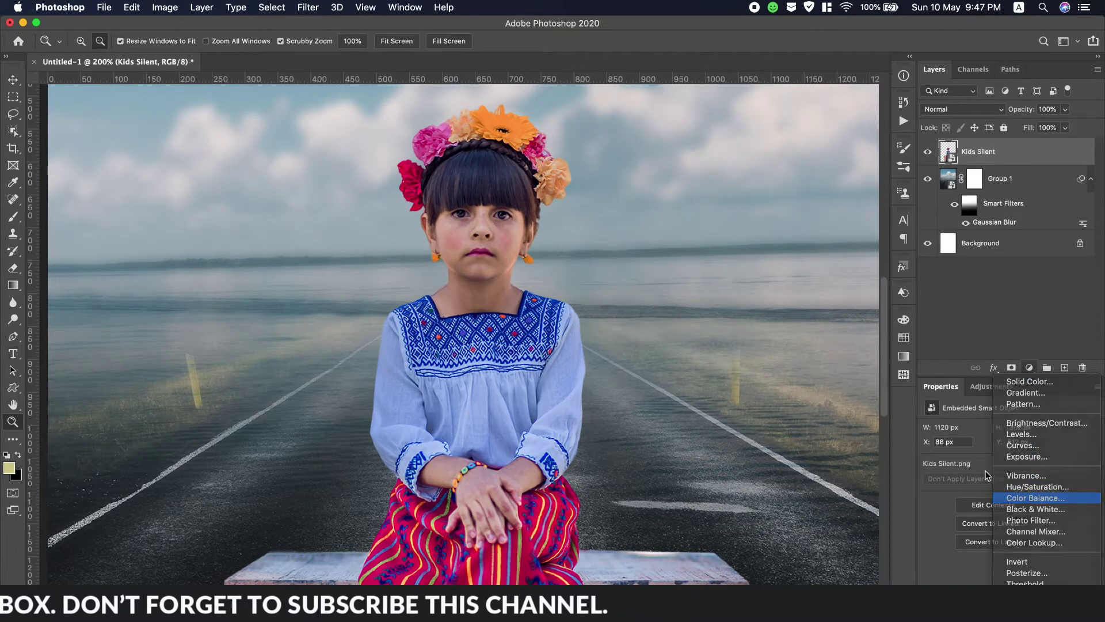
Step: Add a Color Balance layer clipped to Kids Silent and shift its midtones toward cyan
{"action": "left_click", "coordinate": [1035, 497]}
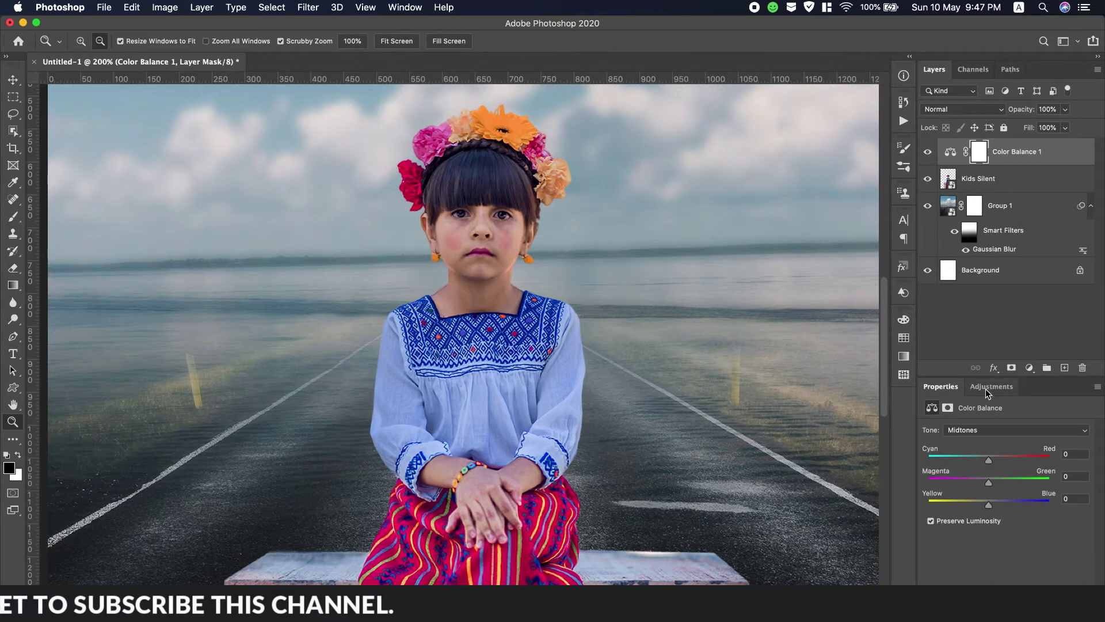
{"action": "key", "text": "ctrl+alt+g"}
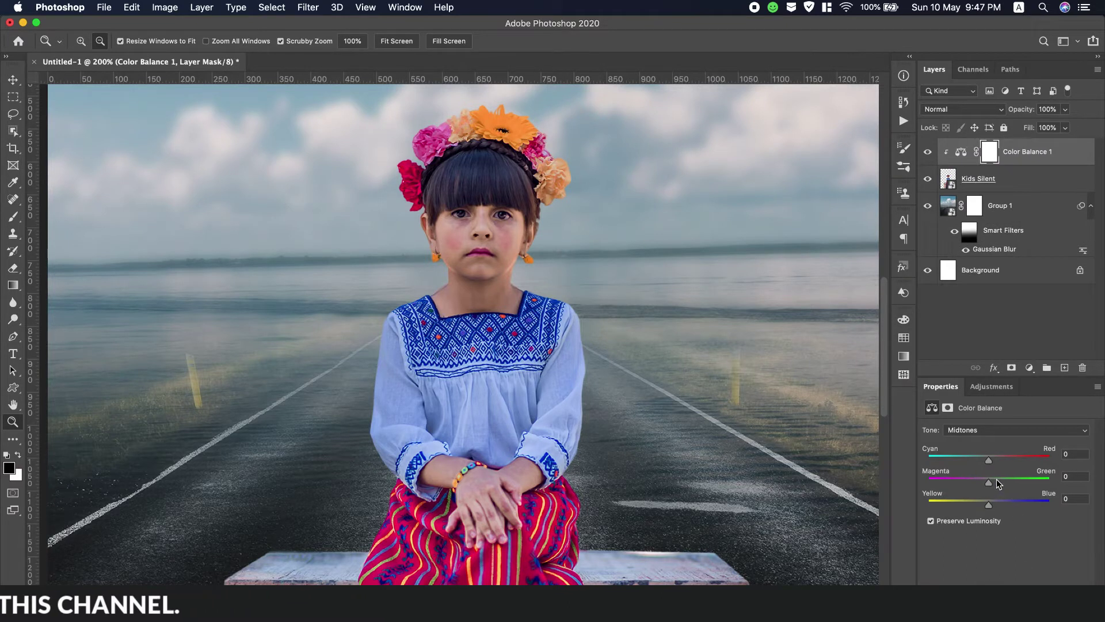
{"action": "left_click_drag", "start_coordinate": [988, 464], "coordinate": [956, 462]}
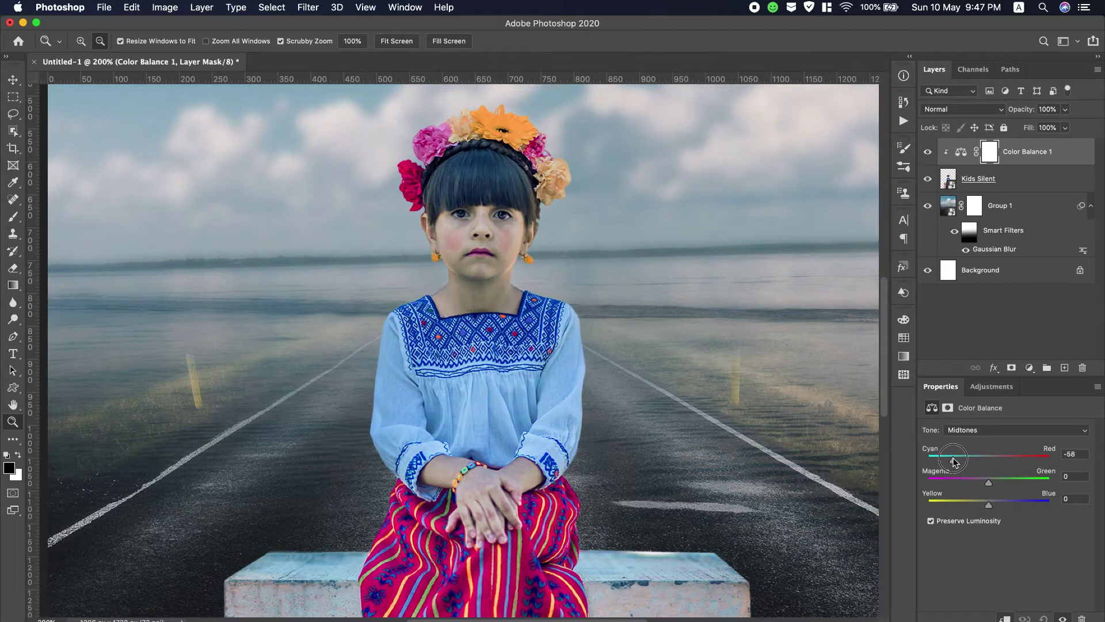
{"action": "left_click_drag", "start_coordinate": [989, 483], "coordinate": [999, 505]}
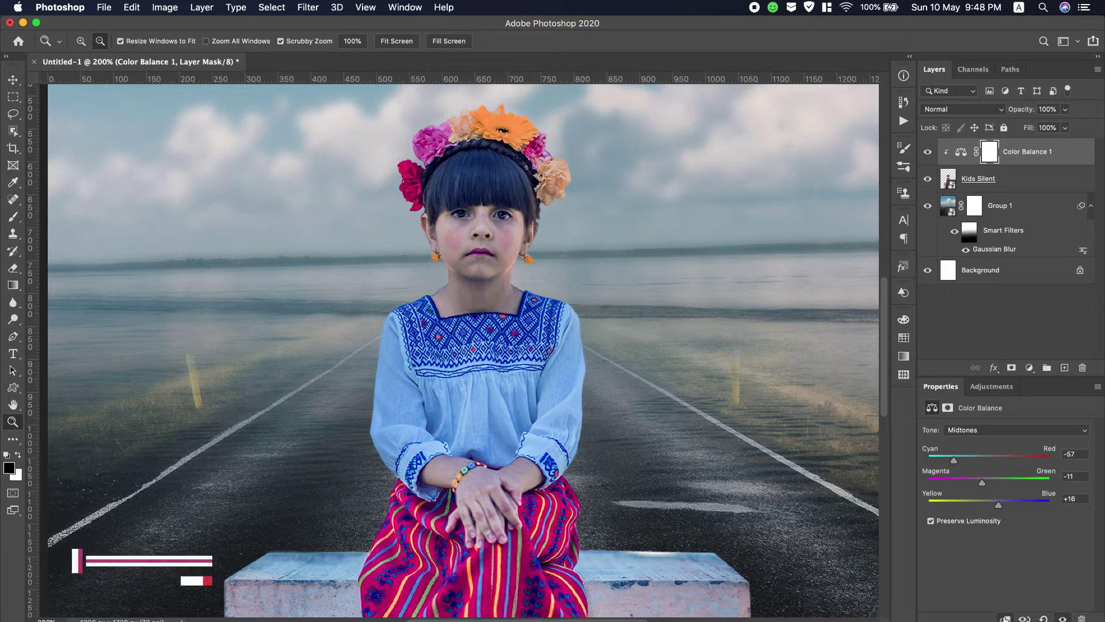
Step: Shift the Color Balance shadows toward cyan and adjust their magenta–green balance
{"action": "left_click", "coordinate": [1000, 437]}
{"action": "left_click", "coordinate": [993, 419]}
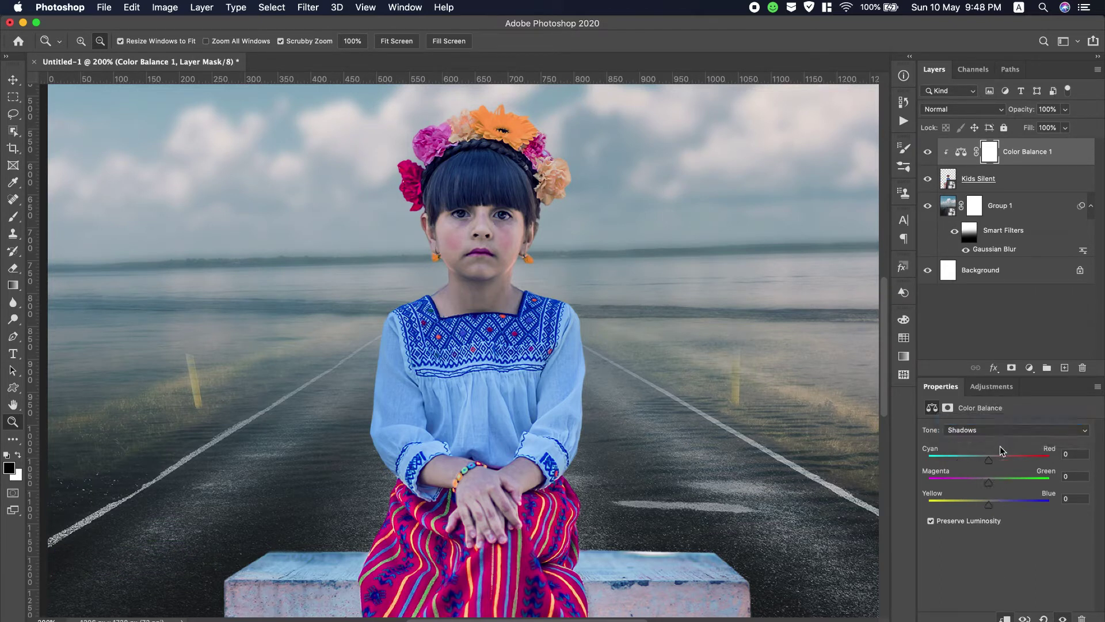
{"action": "mouse_move", "coordinate": [989, 460]}
{"action": "left_mouse_down"}
{"action": "mouse_move", "coordinate": [960, 464]}
{"action": "mouse_move", "coordinate": [980, 463]}
{"action": "left_mouse_up"}
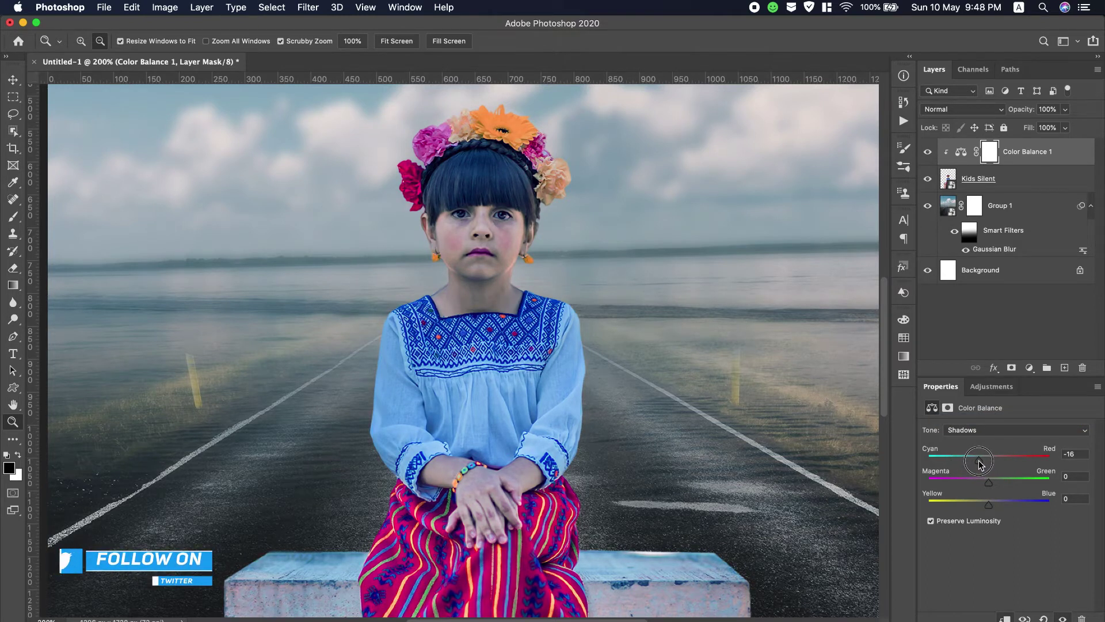
{"action": "mouse_move", "coordinate": [989, 482]}
{"action": "left_mouse_down"}
{"action": "mouse_move", "coordinate": [996, 505]}
{"action": "mouse_move", "coordinate": [983, 505]}
{"action": "left_mouse_up"}
Step: Set the Color Balance highlights to -14, -10, +20 and zoom out to the whole poster
{"action": "left_click", "coordinate": [983, 437]}
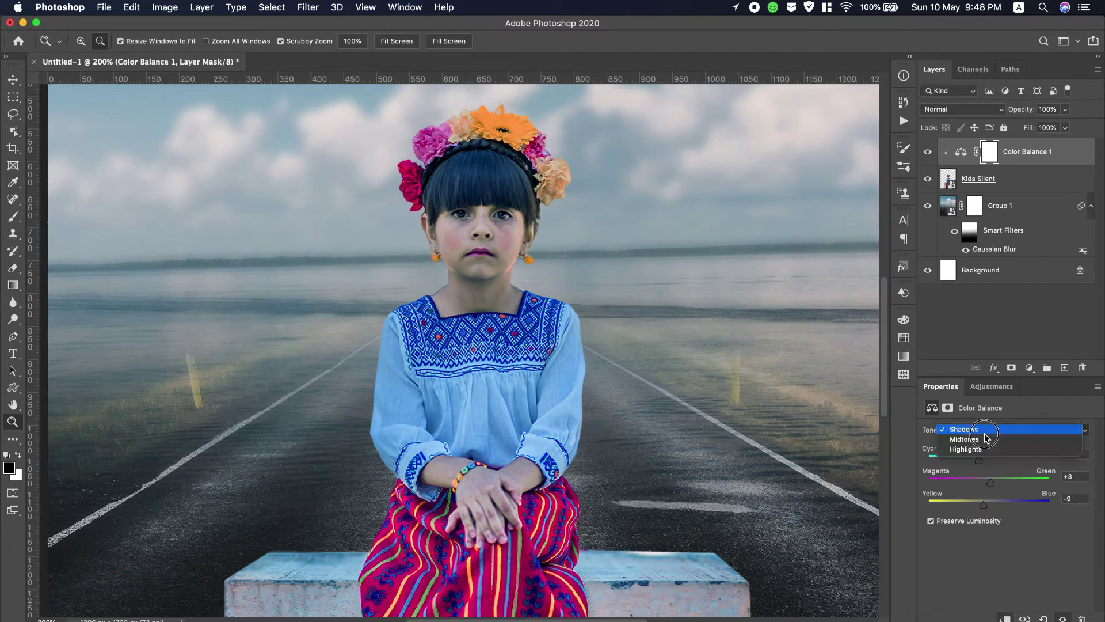
{"action": "left_click", "coordinate": [977, 453]}
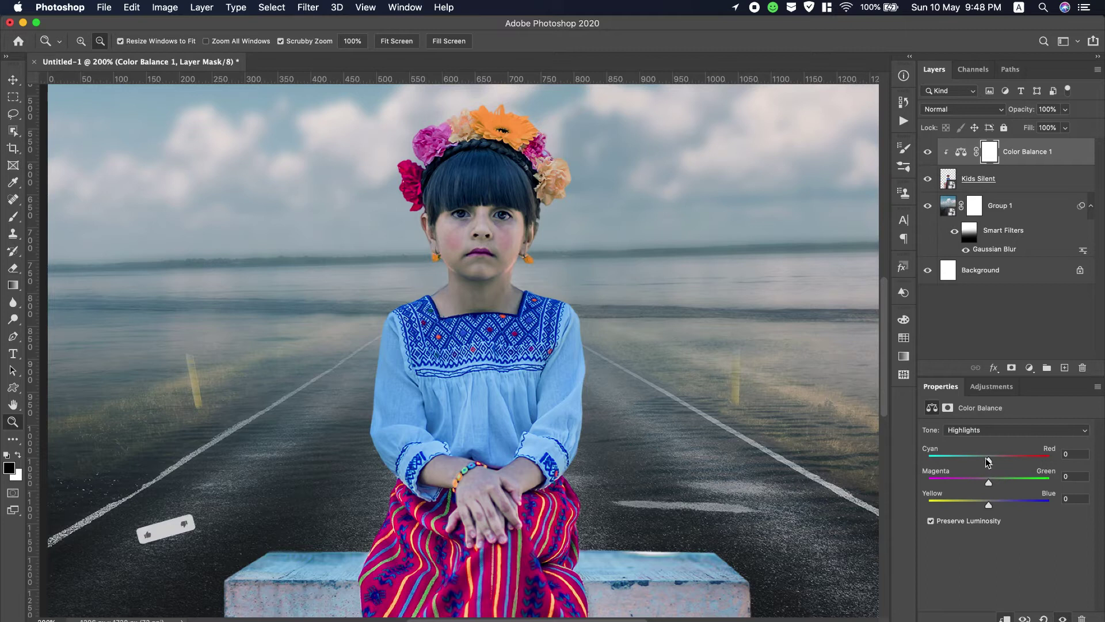
{"action": "left_click_drag", "start_coordinate": [977, 457], "coordinate": [1002, 504]}
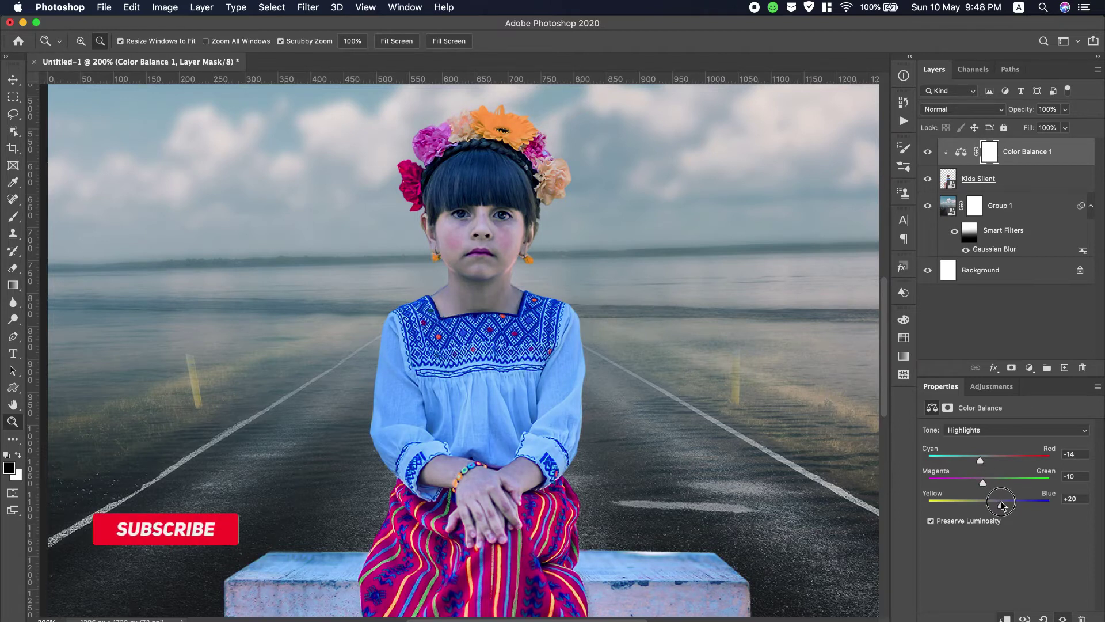
{"action": "left_click", "coordinate": [395, 45]}
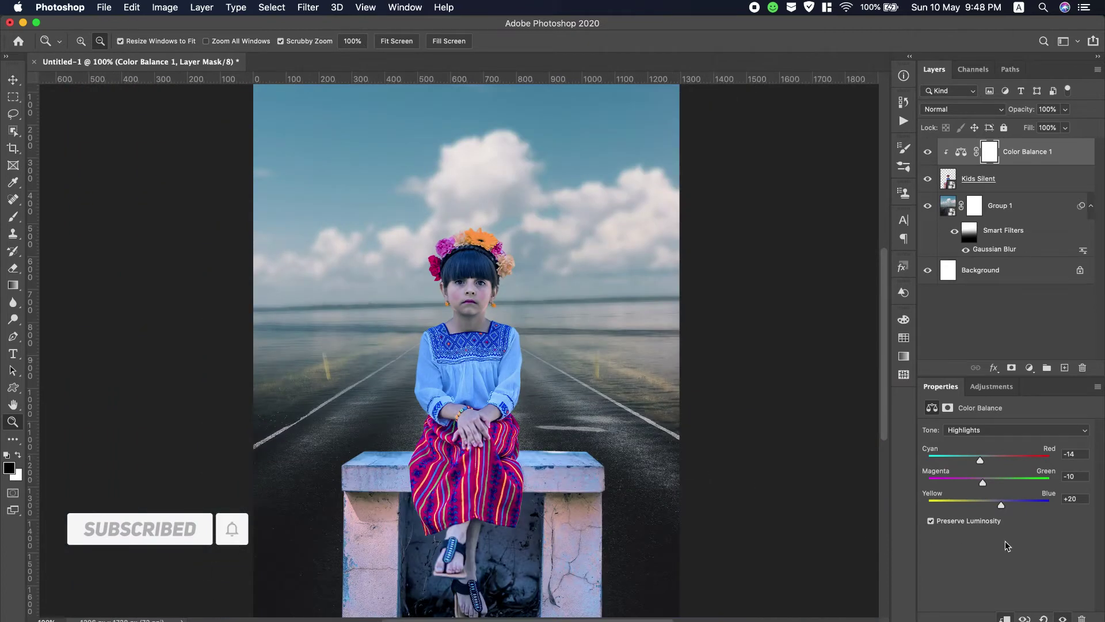
{"action": "left_click", "coordinate": [1030, 368]}
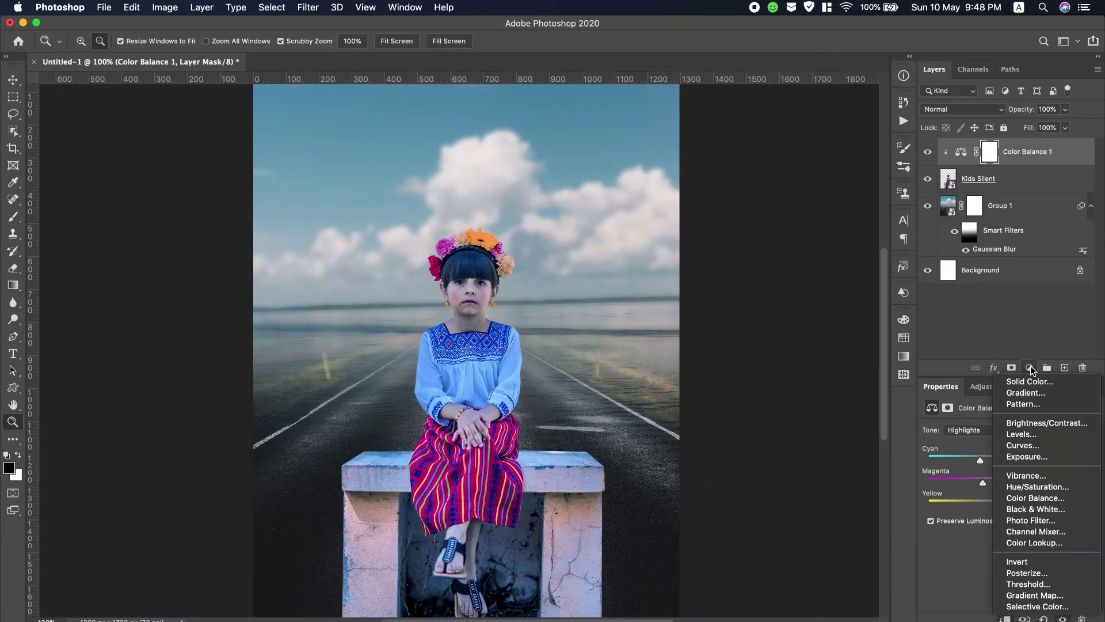
Step: Add a Color Balance 2 adjustment and shift its midtones to -30, -6, +14
{"action": "left_click", "coordinate": [1039, 498]}
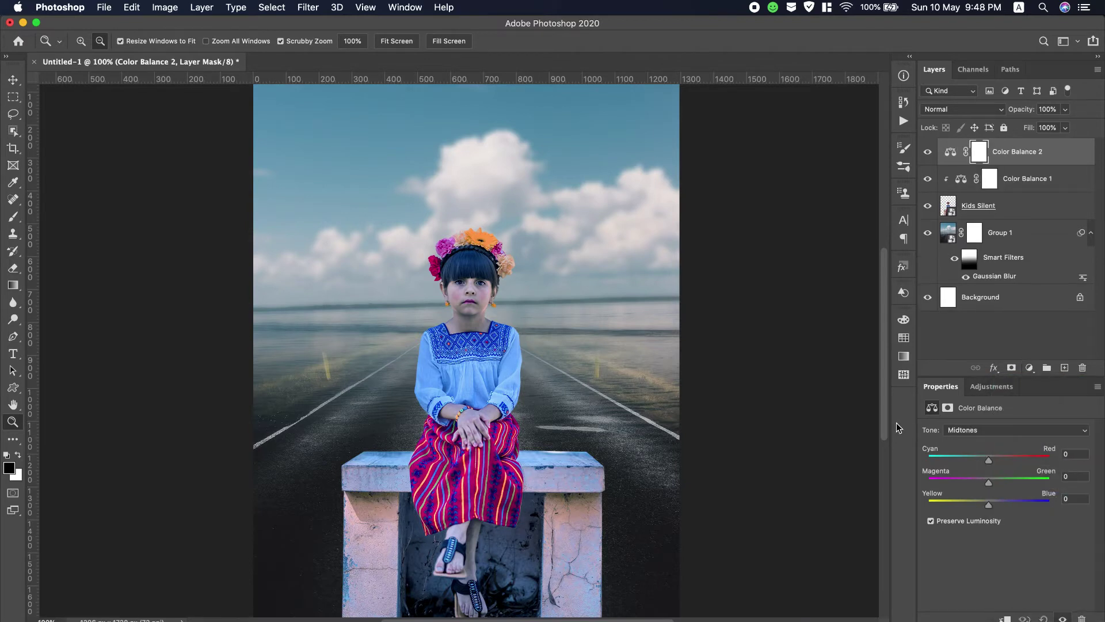
{"action": "left_click", "coordinate": [988, 461]}
{"action": "mouse_move", "coordinate": [988, 461]}
{"action": "left_mouse_down"}
{"action": "mouse_move", "coordinate": [970, 461]}
{"action": "mouse_move", "coordinate": [1000, 504]}
{"action": "left_mouse_up"}
{"action": "left_click", "coordinate": [989, 483]}
Step: Set the Color Balance 2 shadows to about -18, 0, -13
{"action": "left_click", "coordinate": [971, 430]}
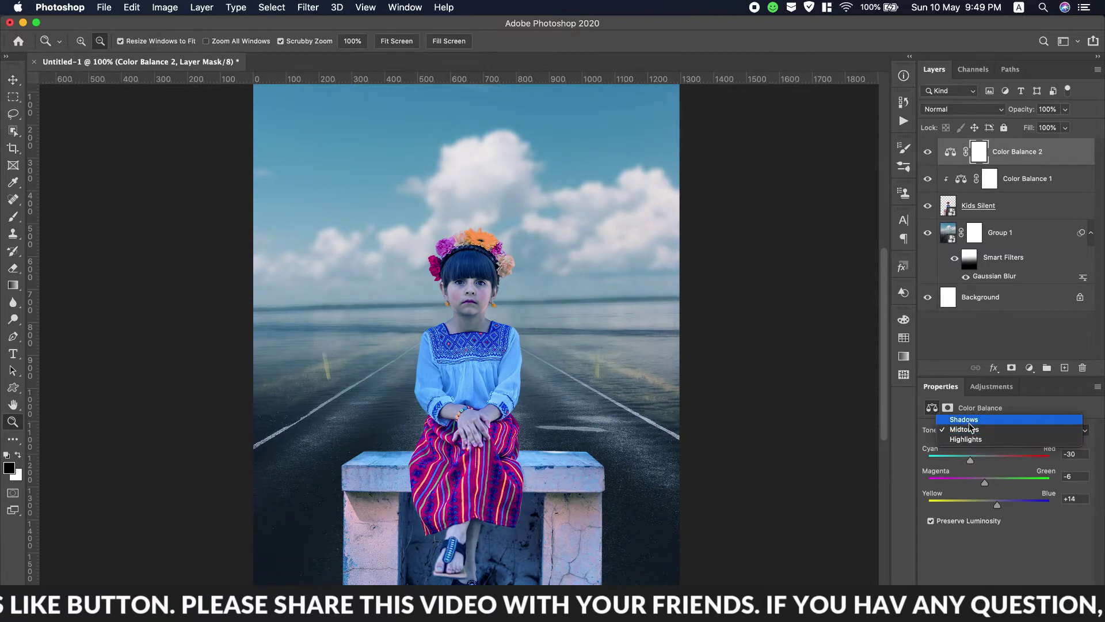
{"action": "left_click", "coordinate": [971, 422]}
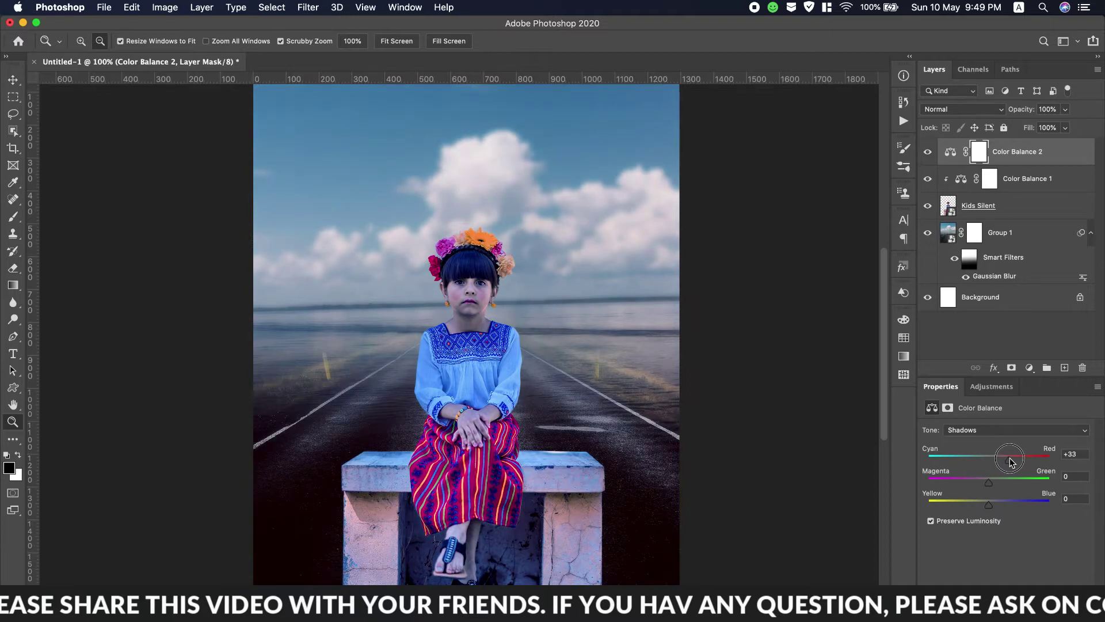
{"action": "left_click_drag", "start_coordinate": [990, 460], "coordinate": [979, 461]}
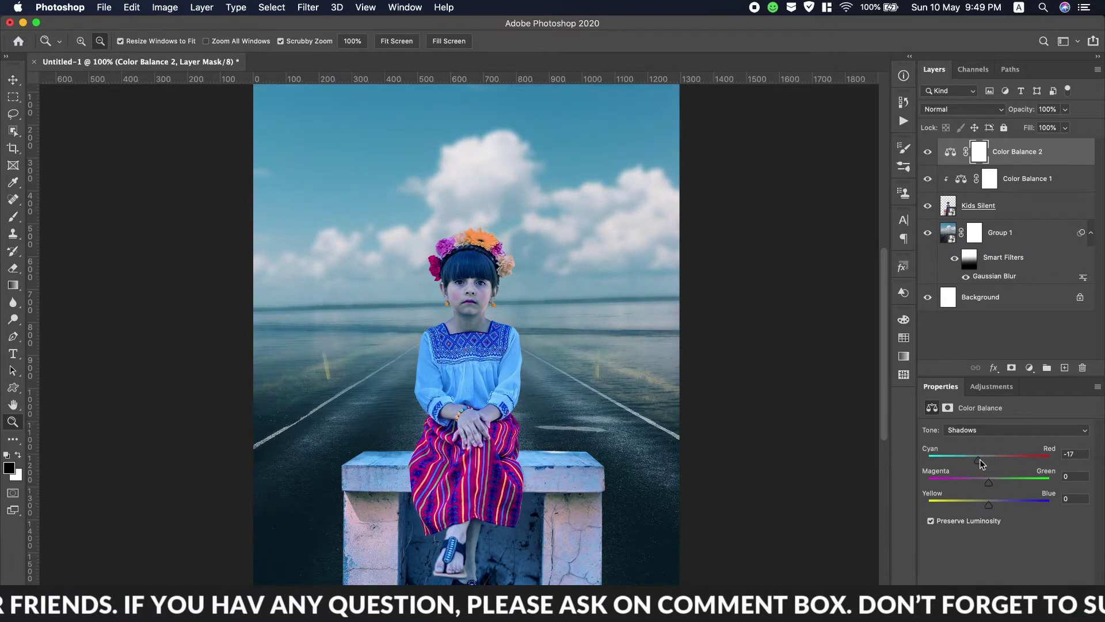
{"action": "left_click_drag", "start_coordinate": [990, 505], "coordinate": [982, 504]}
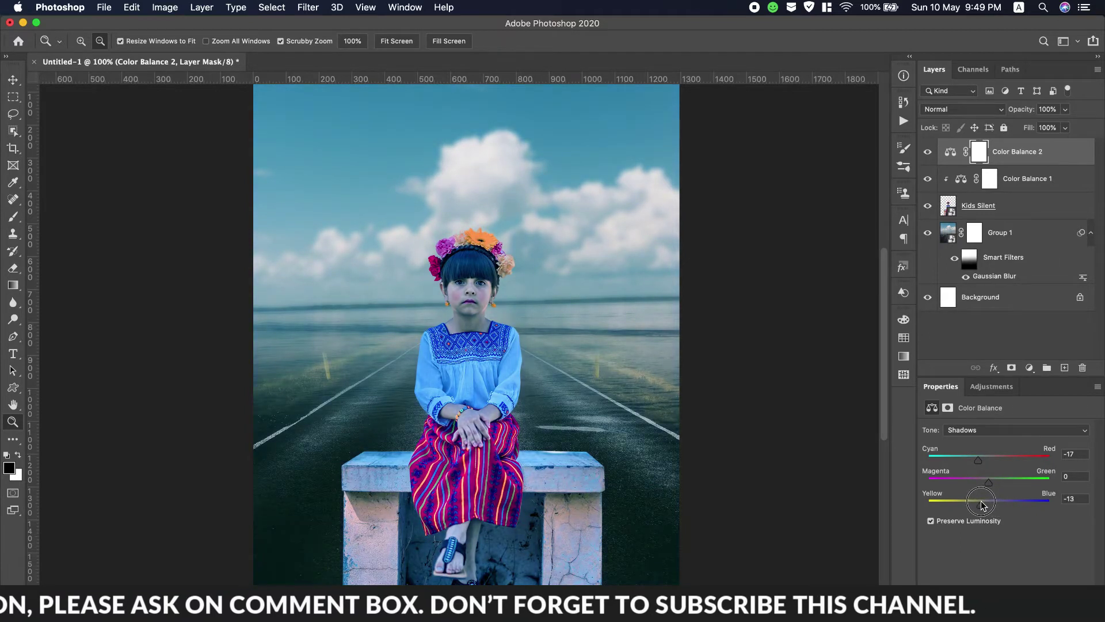
{"action": "left_click_drag", "start_coordinate": [981, 462], "coordinate": [978, 461]}
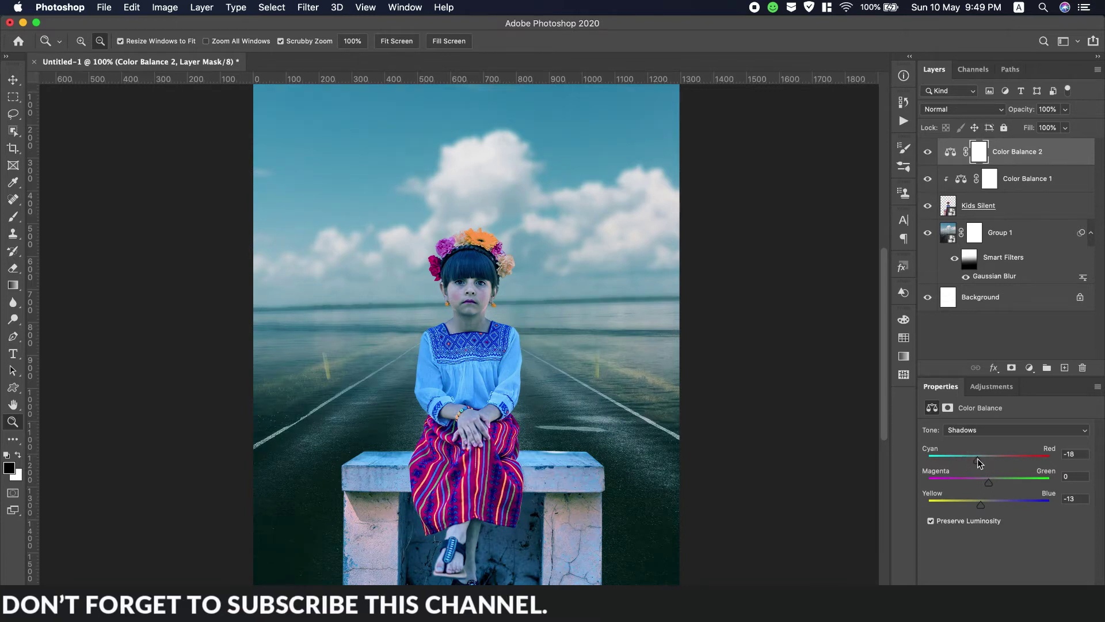
Step: Set the highlights to -15, 0, +14 and fit the whole poster in the window
{"action": "left_click", "coordinate": [996, 435]}
{"action": "left_click", "coordinate": [982, 449]}
{"action": "left_click_drag", "start_coordinate": [988, 462], "coordinate": [979, 462]}
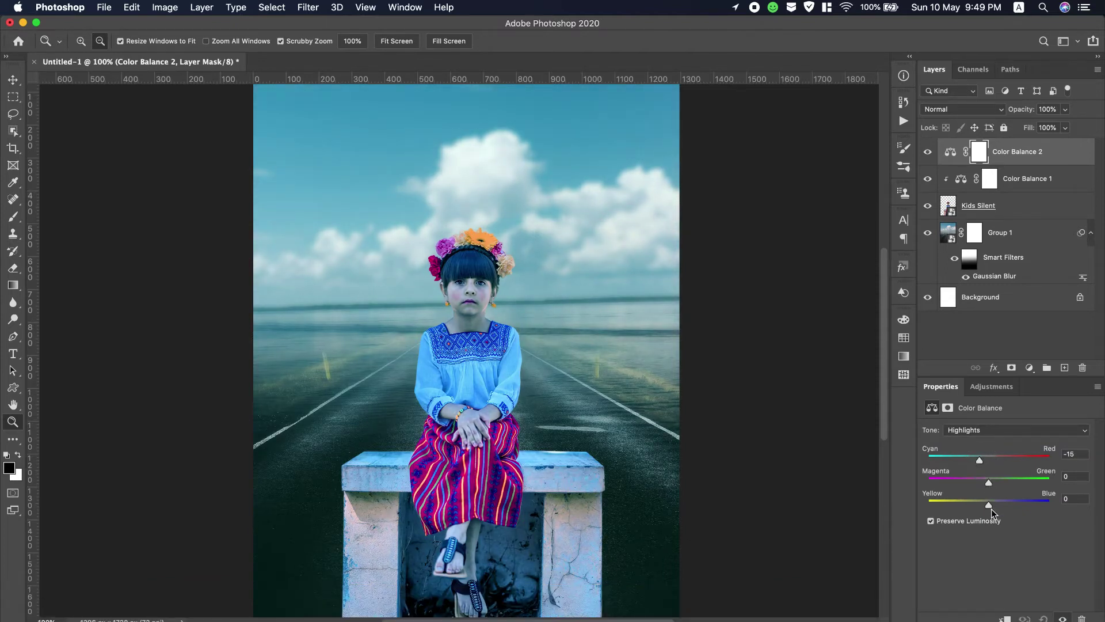
{"action": "left_click_drag", "start_coordinate": [989, 504], "coordinate": [998, 504]}
{"action": "left_click", "coordinate": [392, 43]}
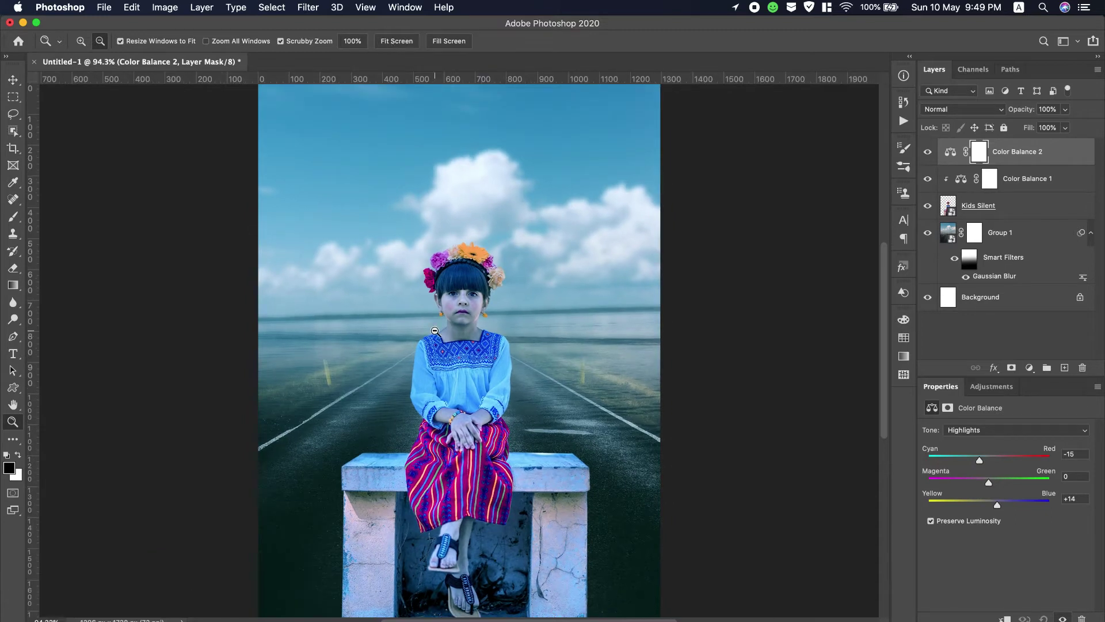
{"action": "left_click", "coordinate": [446, 363]}
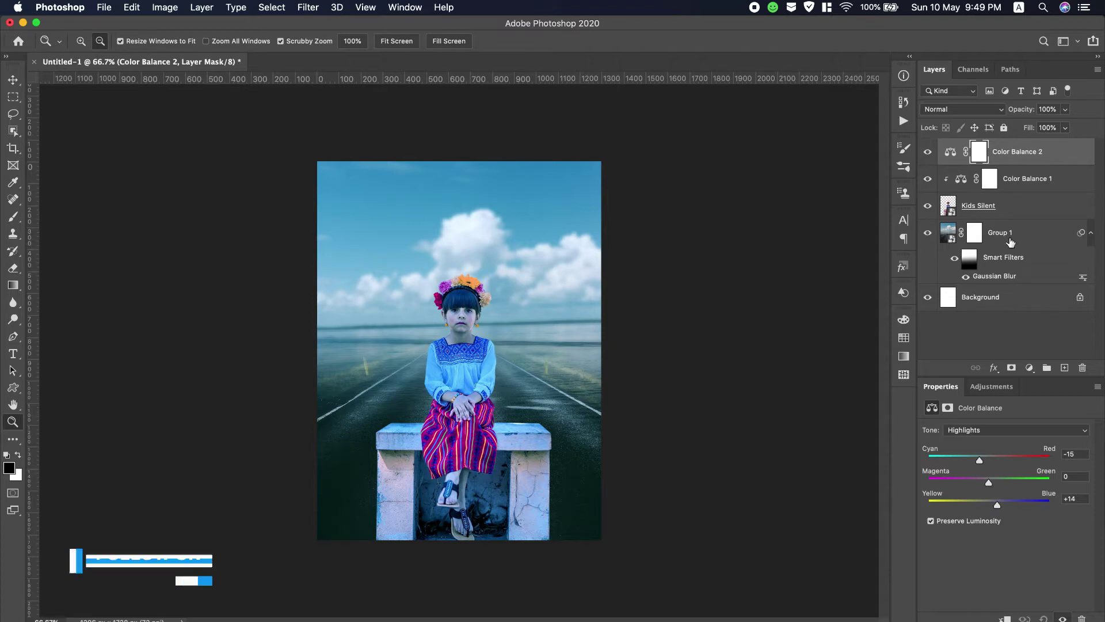
Step: Paste the presenter credit line from the notes as a new text layer near the poster top
{"action": "left_click", "coordinate": [983, 233]}
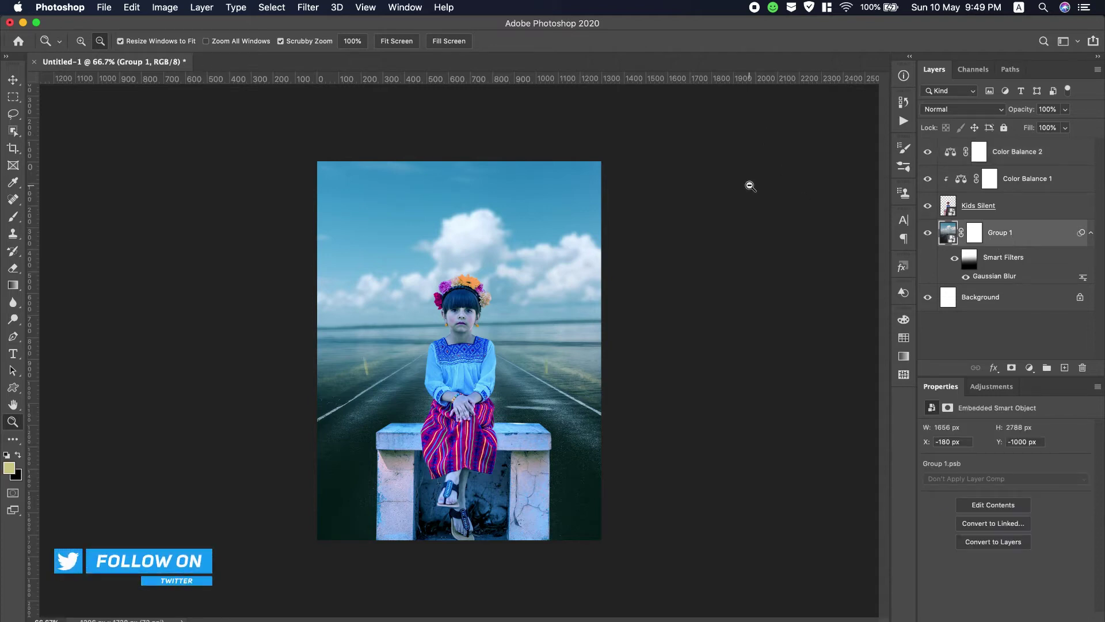
{"action": "left_click", "coordinate": [107, 10]}
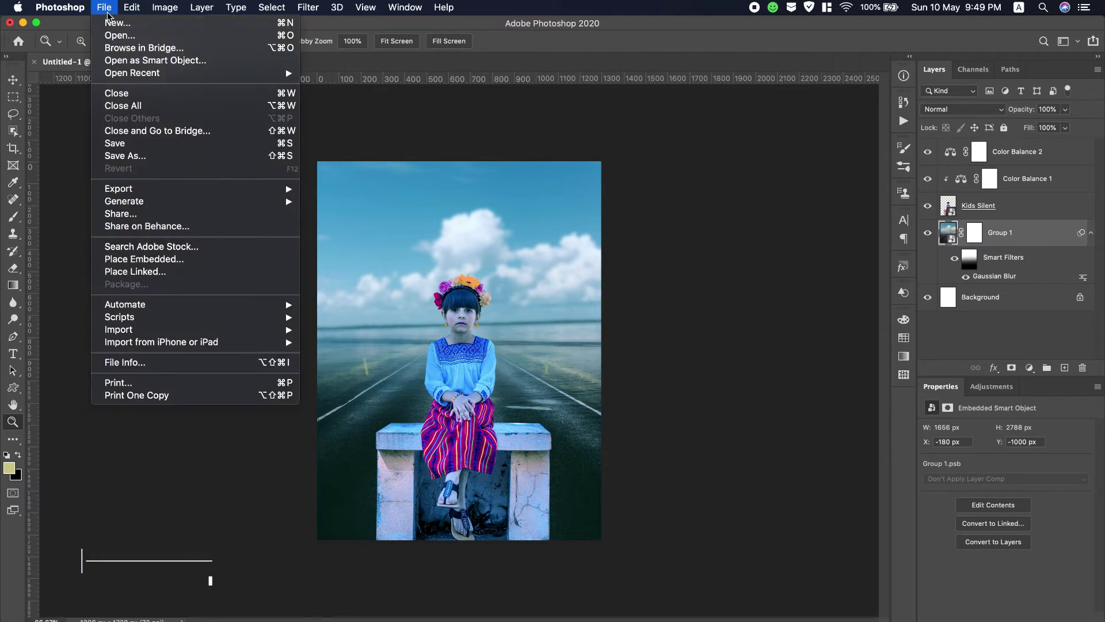
{"action": "left_click", "coordinate": [132, 7]}
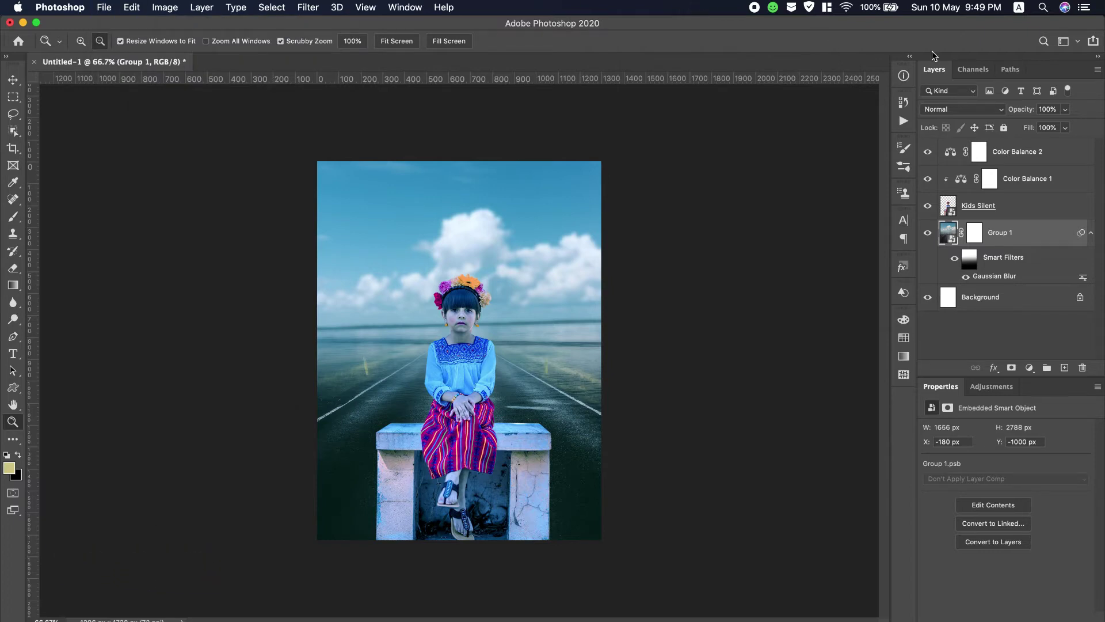
{"action": "left_click", "coordinate": [1033, 152]}
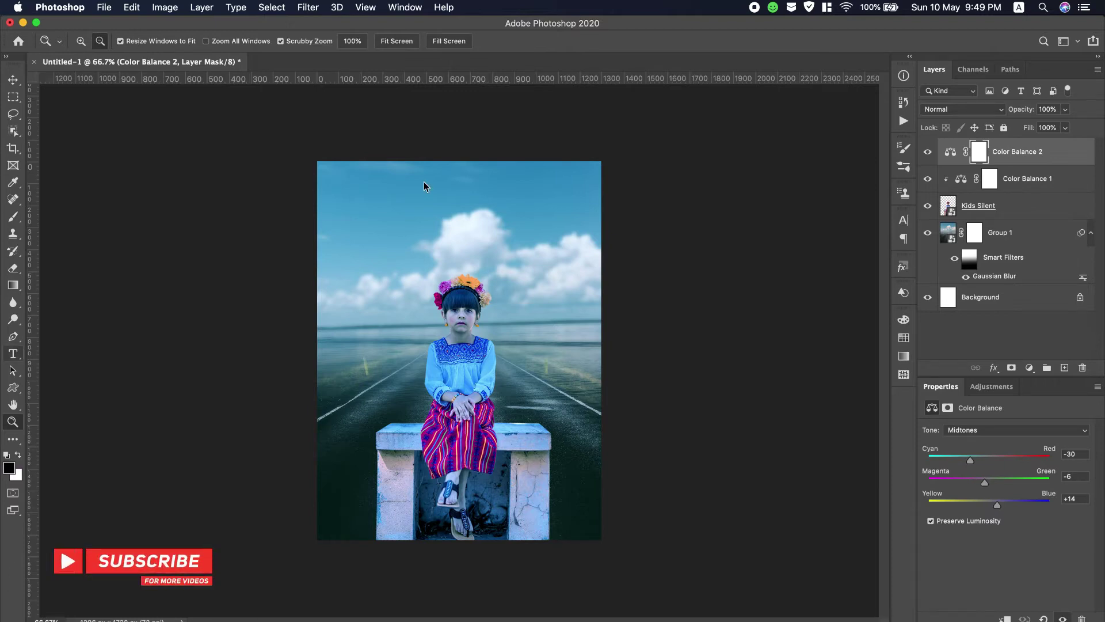
{"action": "scroll", "coordinate": [518, 2], "scroll_direction": "down", "scroll_amount": 2}
{"action": "left_click_drag", "start_coordinate": [851, 48], "coordinate": [743, 49]}
{"action": "key", "text": "super+c"}
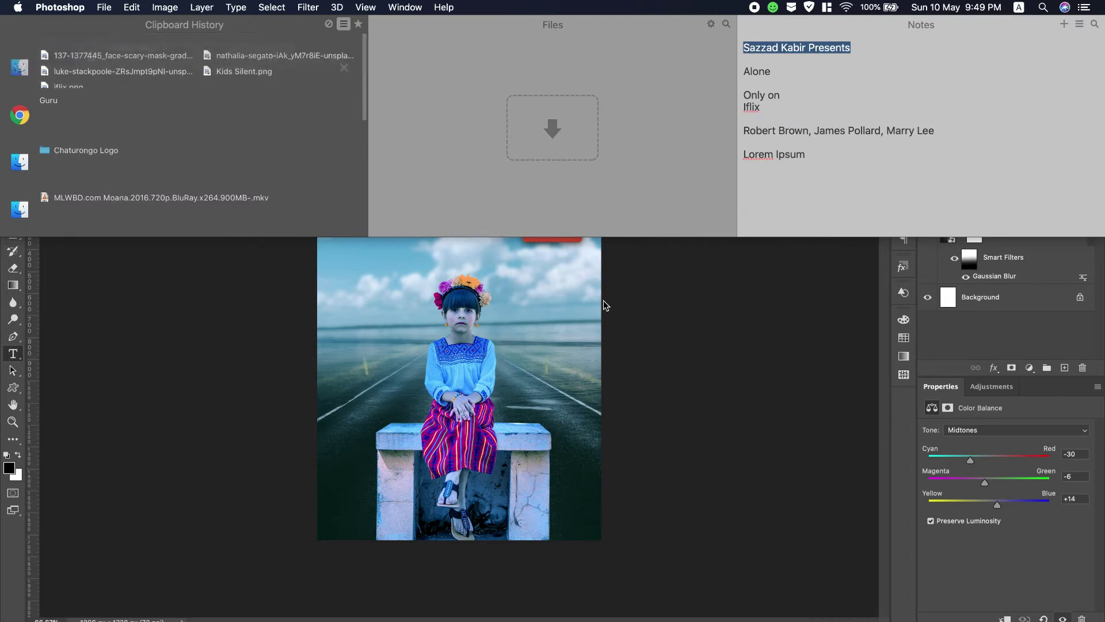
{"action": "left_click", "coordinate": [422, 206]}
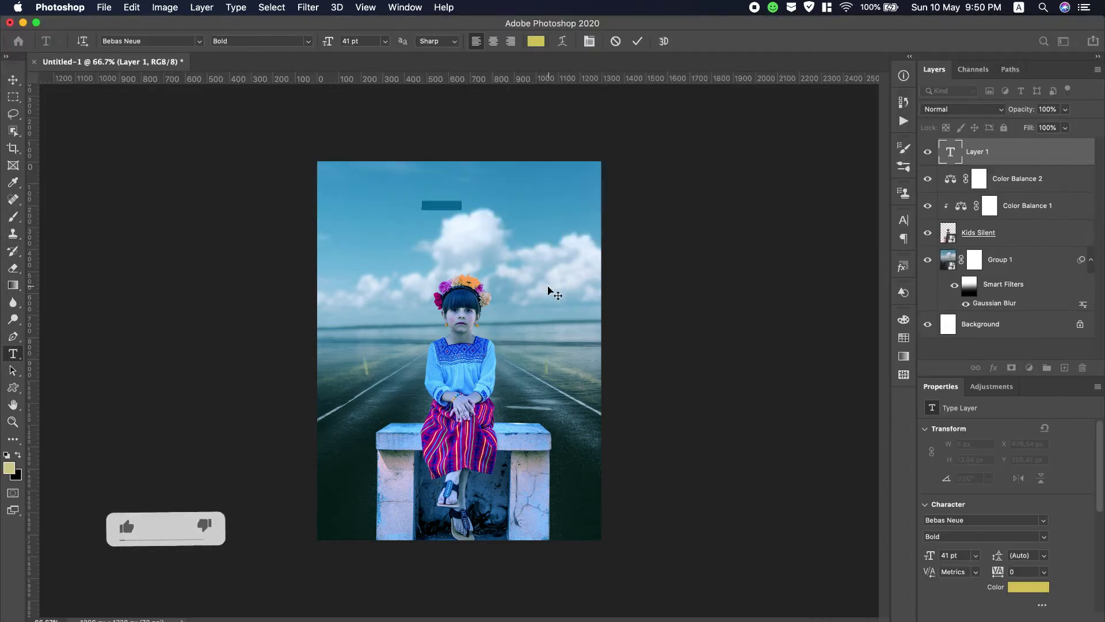
{"action": "key", "text": "super+v"}
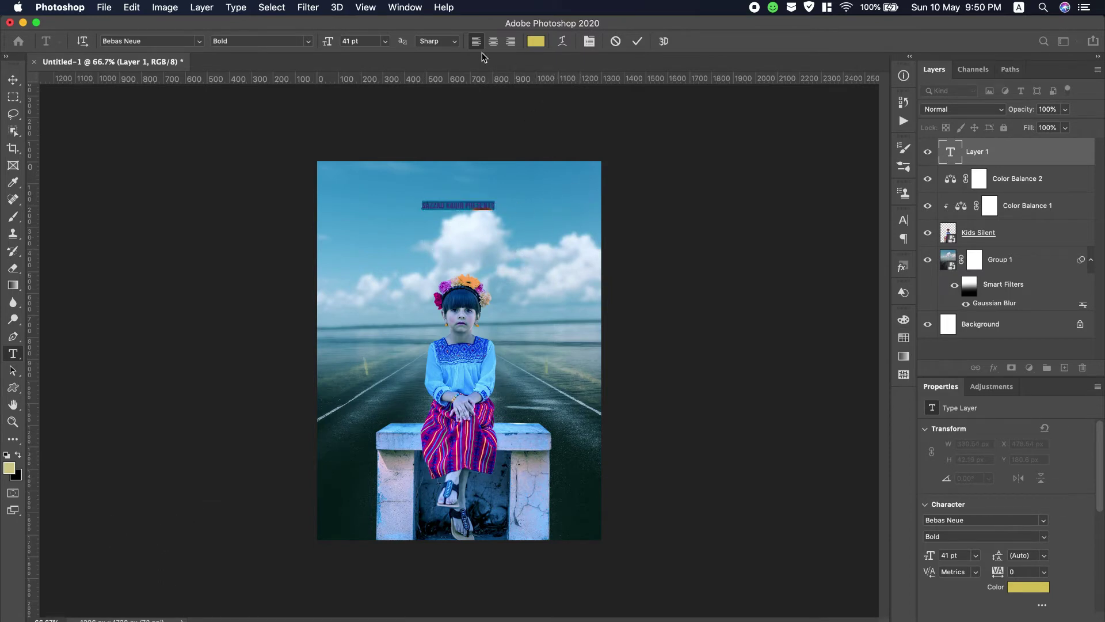
Step: Make the credit text near-black and adjust its font size
{"action": "left_click_drag", "start_coordinate": [328, 42], "coordinate": [347, 46]}
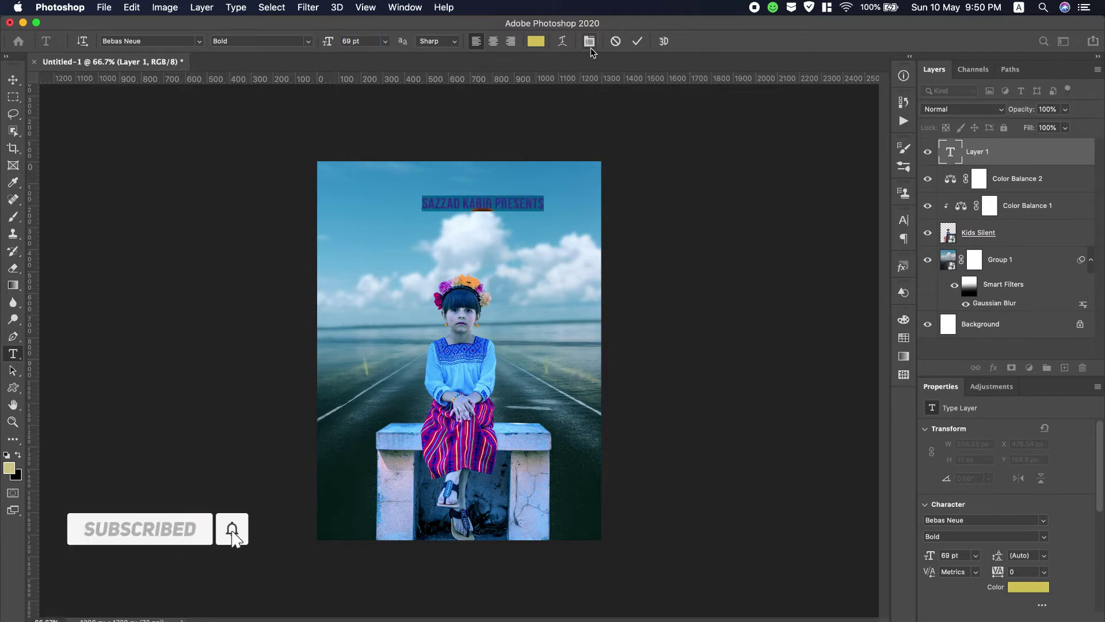
{"action": "left_click", "coordinate": [536, 41]}
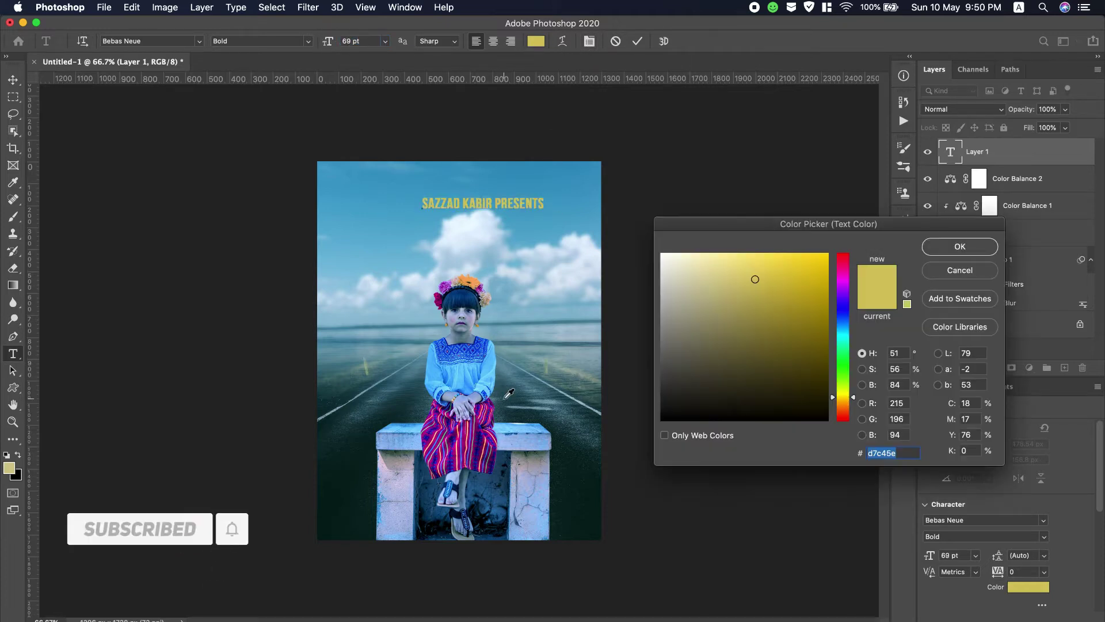
{"action": "left_click_drag", "start_coordinate": [698, 375], "coordinate": [666, 394]}
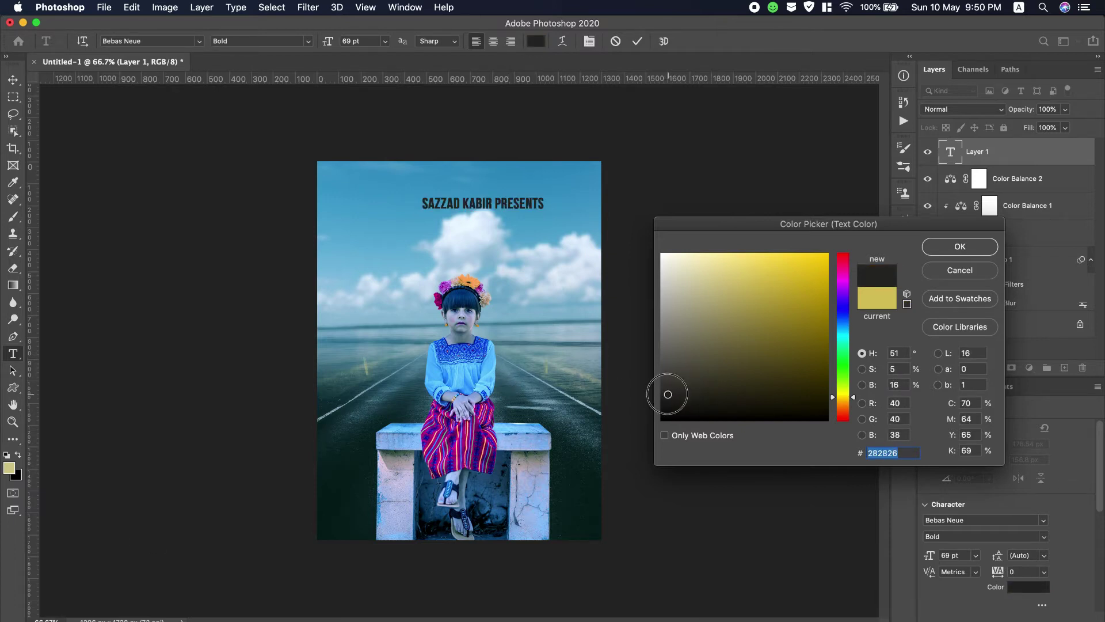
{"action": "left_click", "coordinate": [954, 251]}
{"action": "left_click_drag", "start_coordinate": [328, 42], "coordinate": [318, 44]}
{"action": "left_click", "coordinate": [1016, 325]}
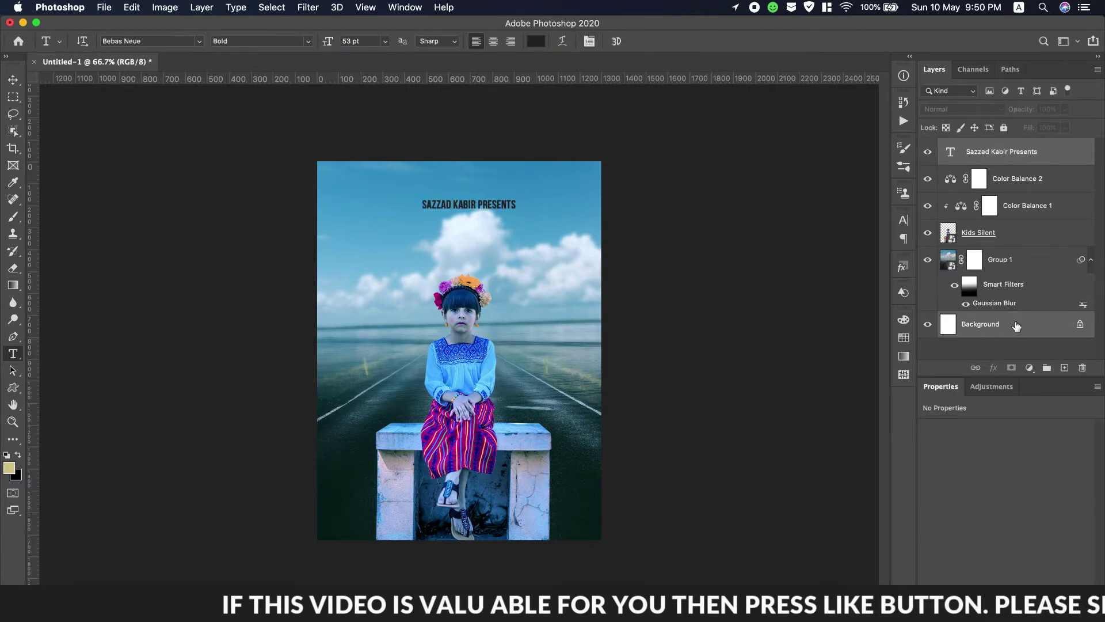
Step: Centre the credit title horizontally on the Background and move it just below the top edge
{"action": "left_click", "coordinate": [1016, 326]}
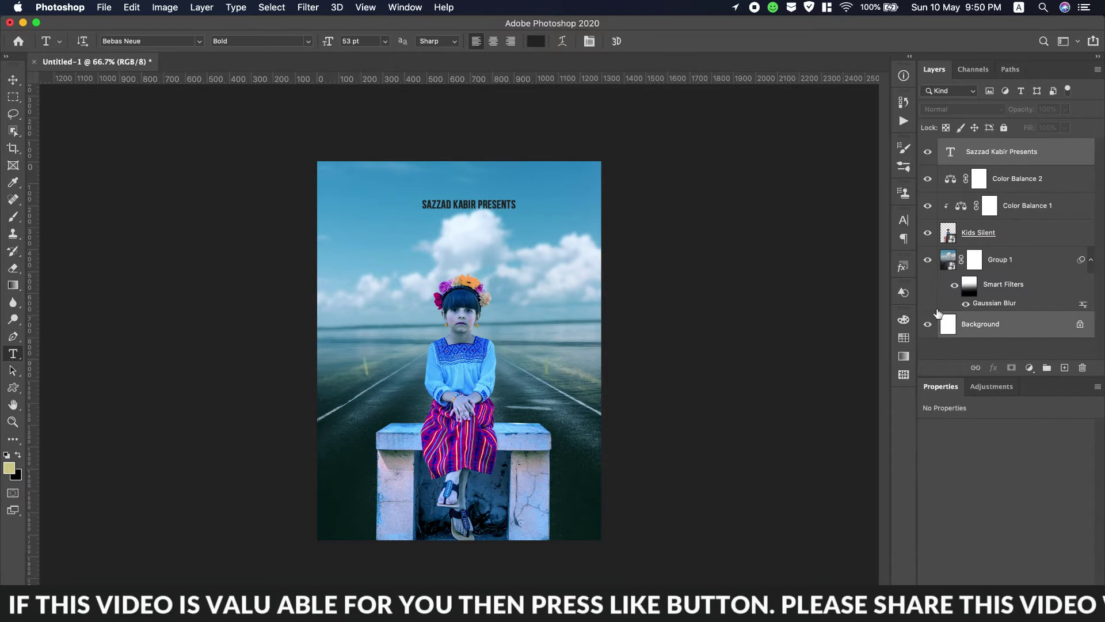
{"action": "left_click", "coordinate": [13, 80]}
{"action": "left_click", "coordinate": [291, 42]}
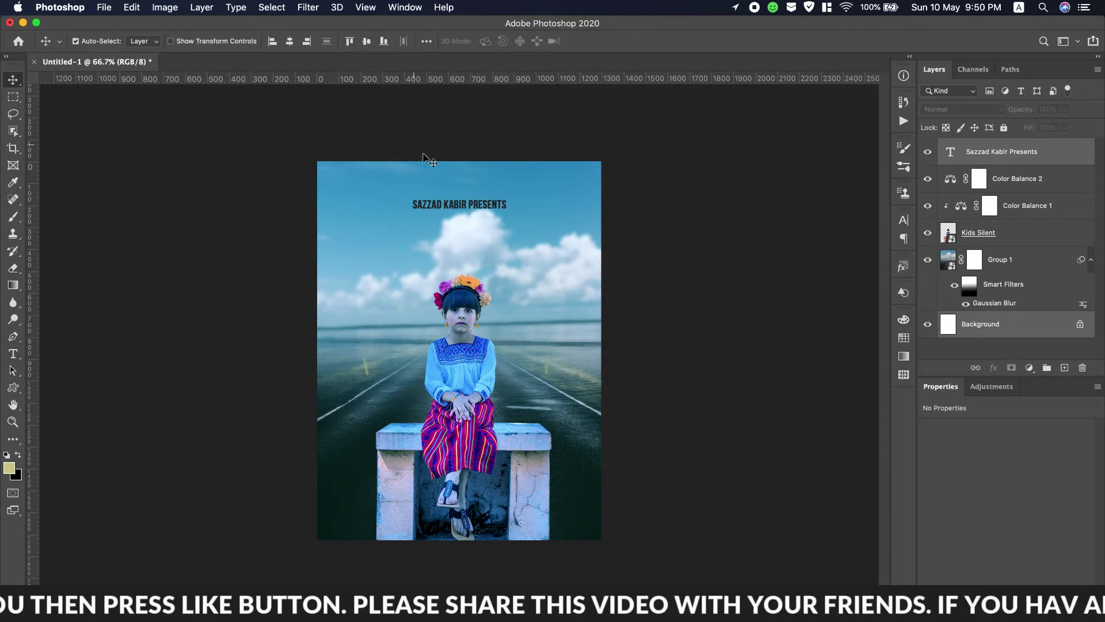
{"action": "left_click", "coordinate": [1060, 158]}
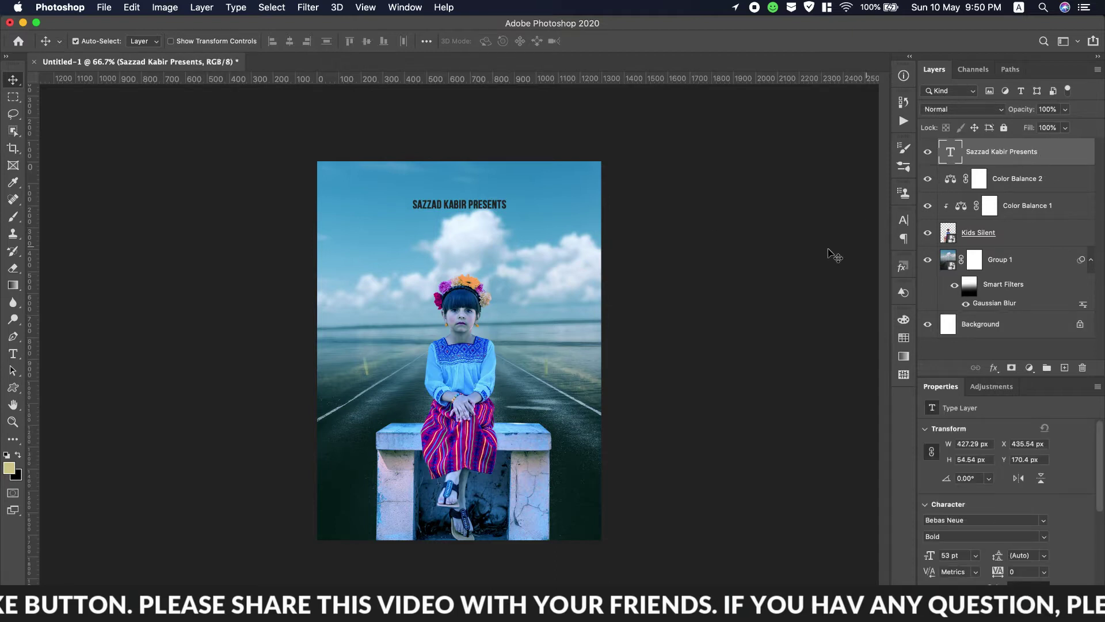
{"action": "left_click_drag", "start_coordinate": [456, 210], "coordinate": [459, 183]}
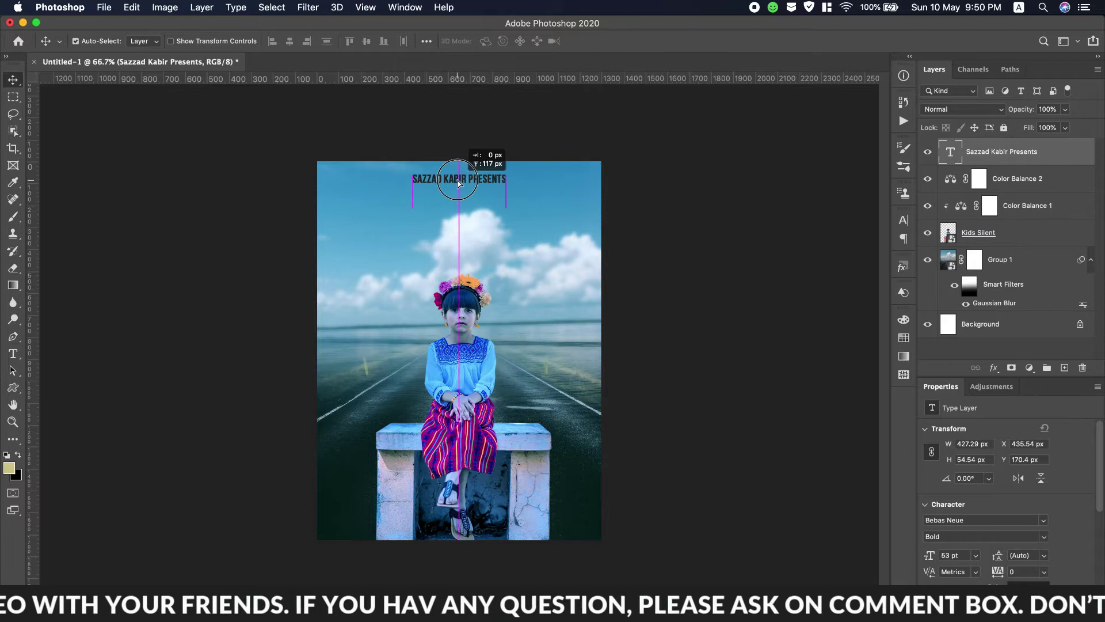
{"action": "left_click_drag", "start_coordinate": [459, 184], "coordinate": [501, 177]}
Step: Set the word PRESENTS to 36 pt in a lighter weight
{"action": "double_click", "coordinate": [470, 182]}
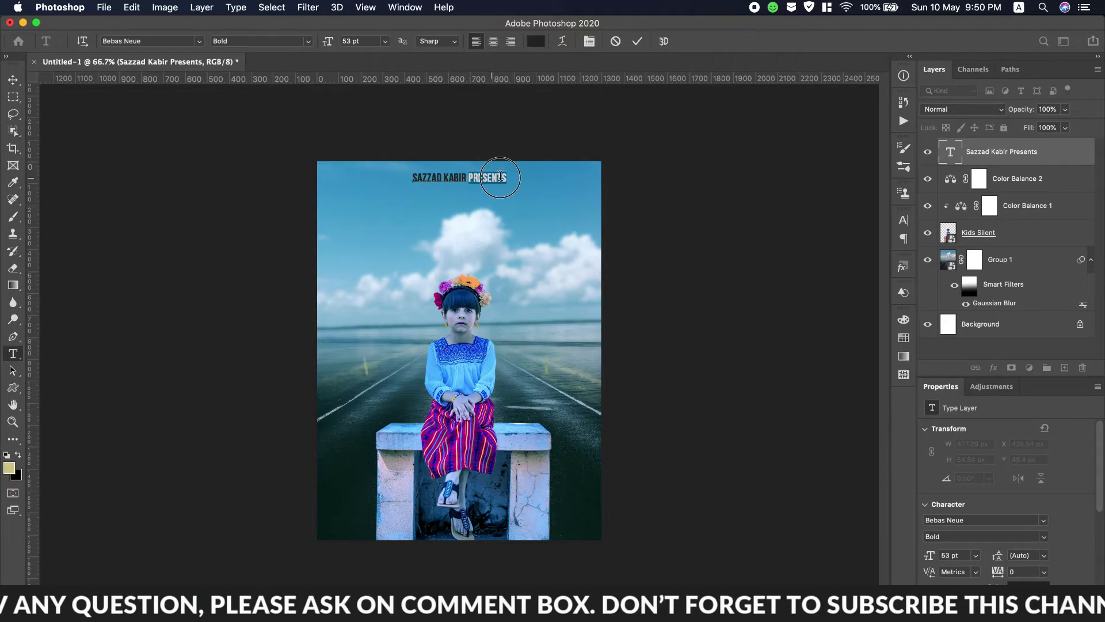
{"action": "left_click", "coordinate": [308, 41]}
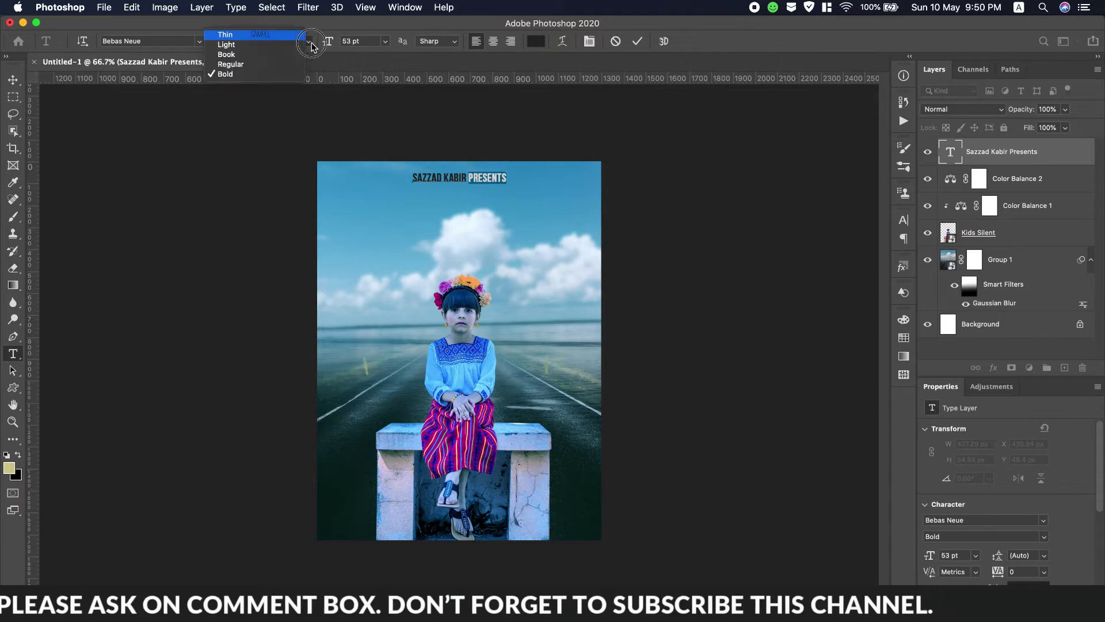
{"action": "left_click", "coordinate": [275, 49]}
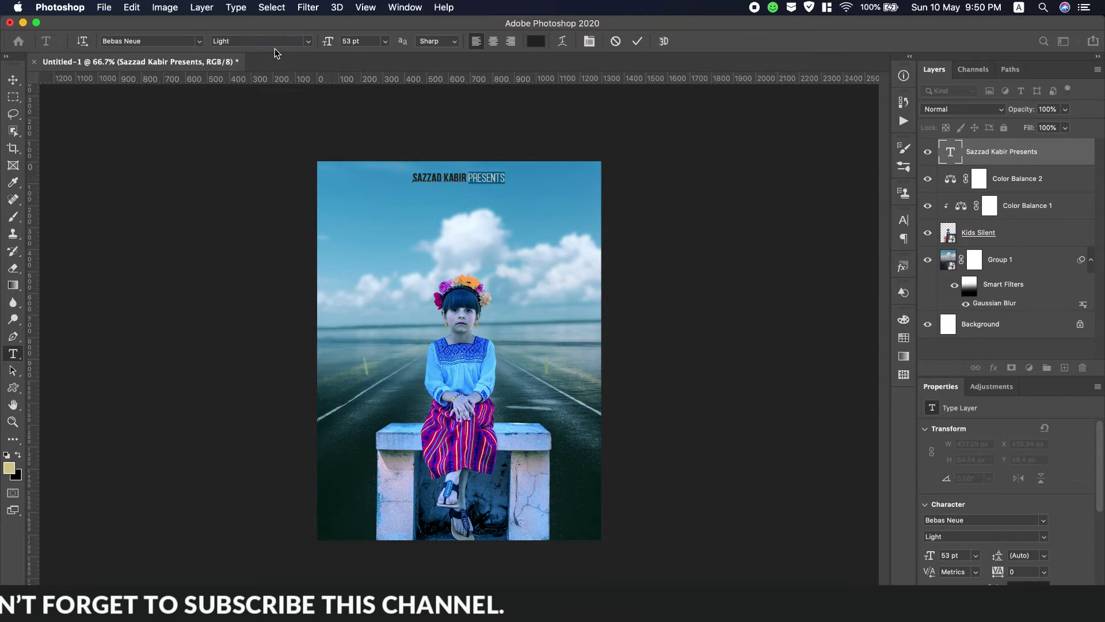
{"action": "left_click_drag", "start_coordinate": [328, 45], "coordinate": [317, 45]}
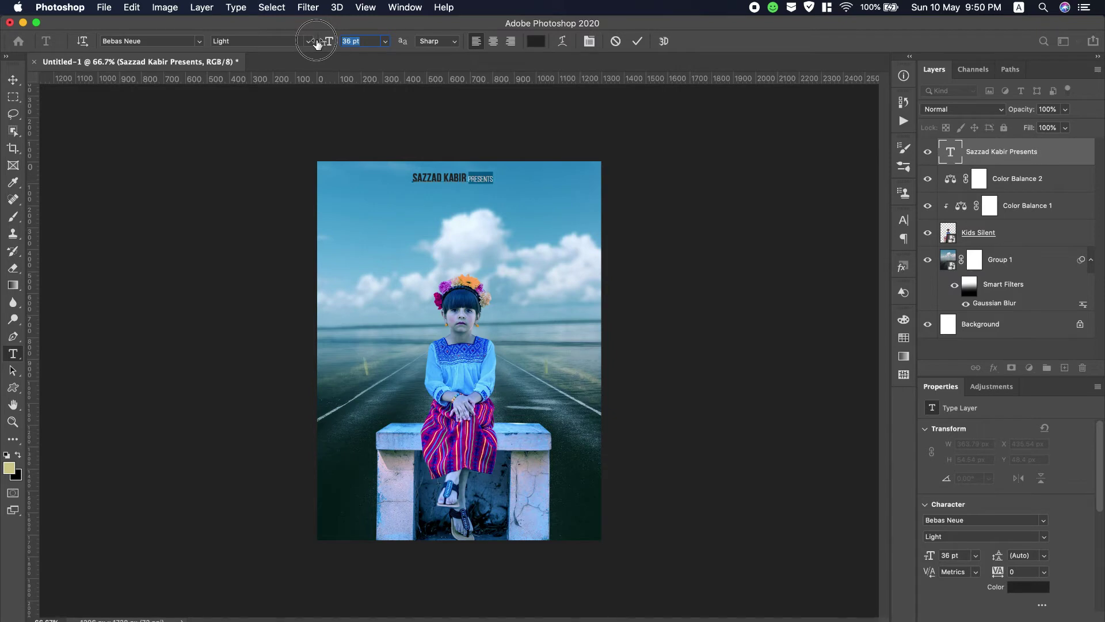
{"action": "left_click", "coordinate": [316, 44]}
{"action": "left_click", "coordinate": [637, 41]}
{"action": "key", "text": "v"}
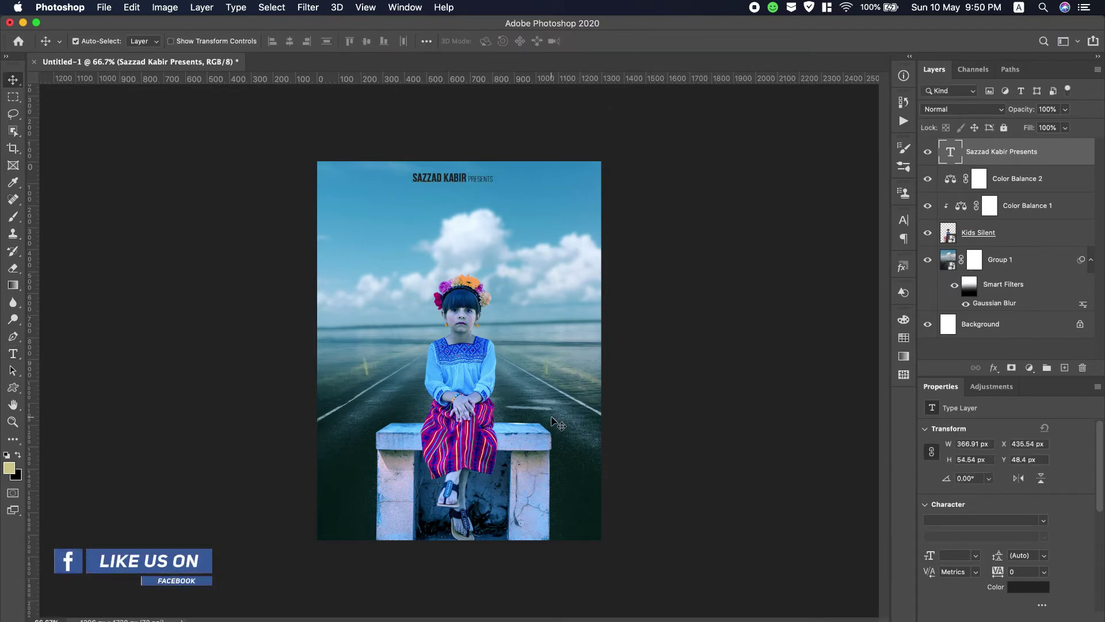
Step: Change PRESENTS to Book weight and commit the title
{"action": "double_click", "coordinate": [473, 179]}
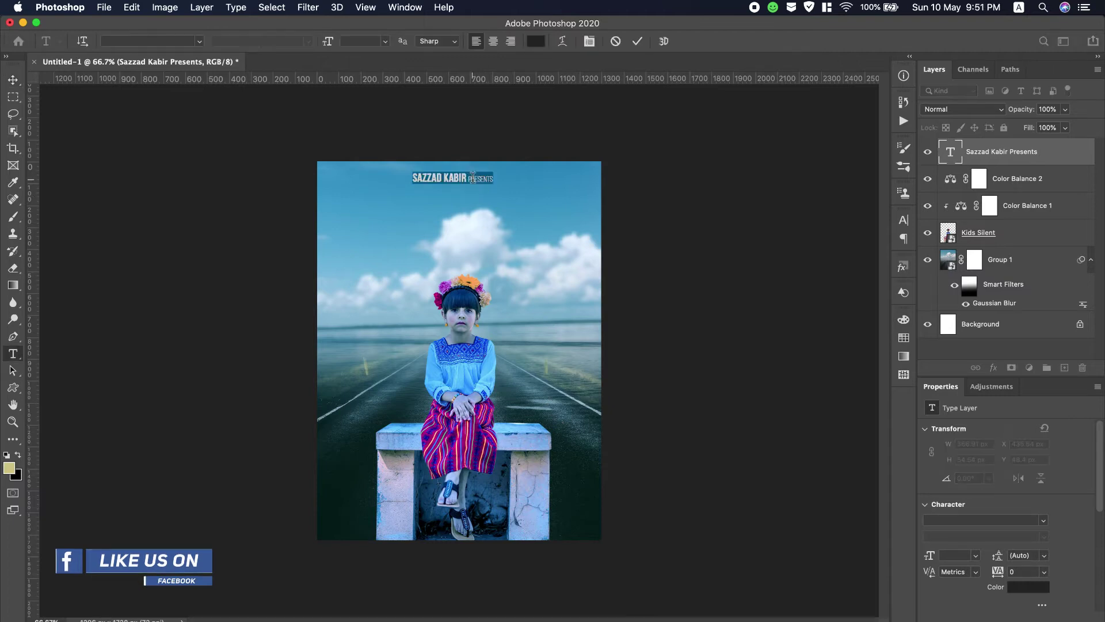
{"action": "double_click", "coordinate": [484, 178]}
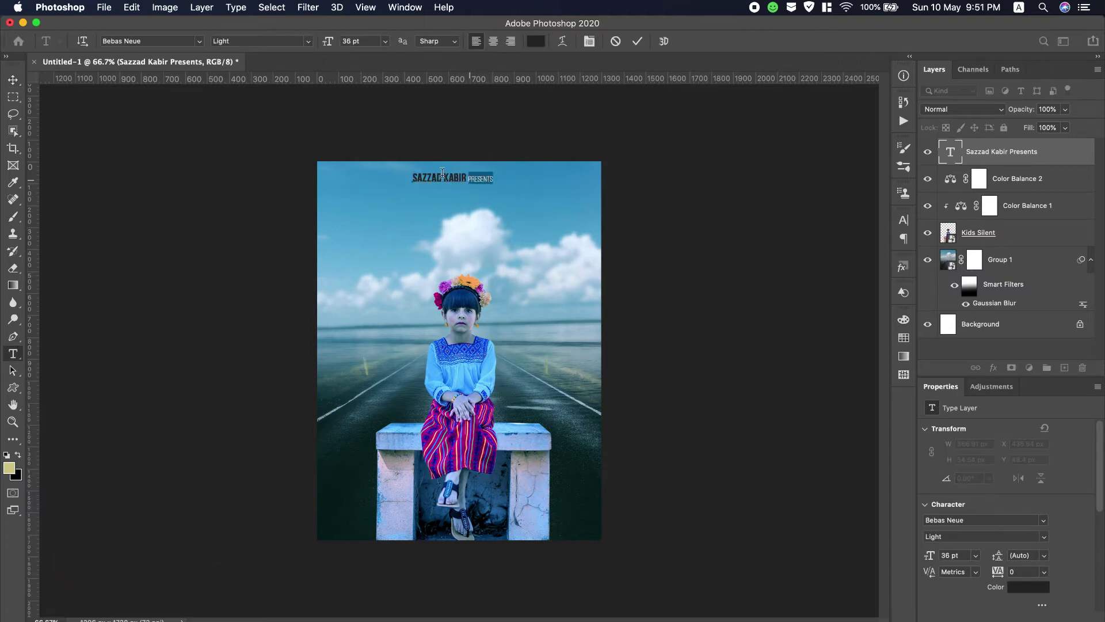
{"action": "left_click", "coordinate": [309, 45]}
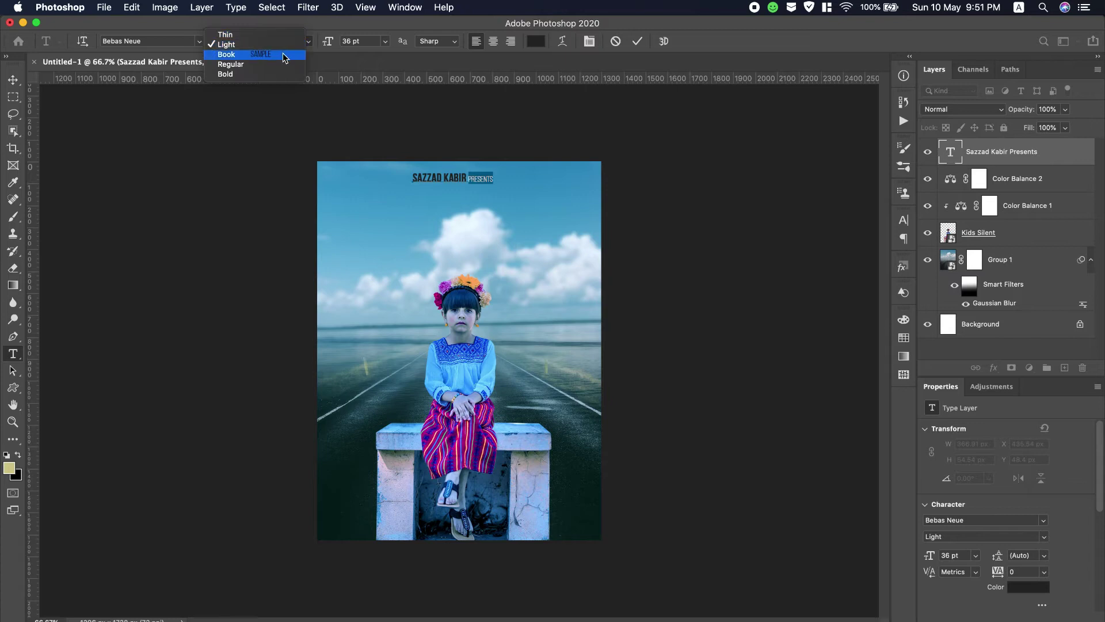
{"action": "left_click", "coordinate": [284, 55]}
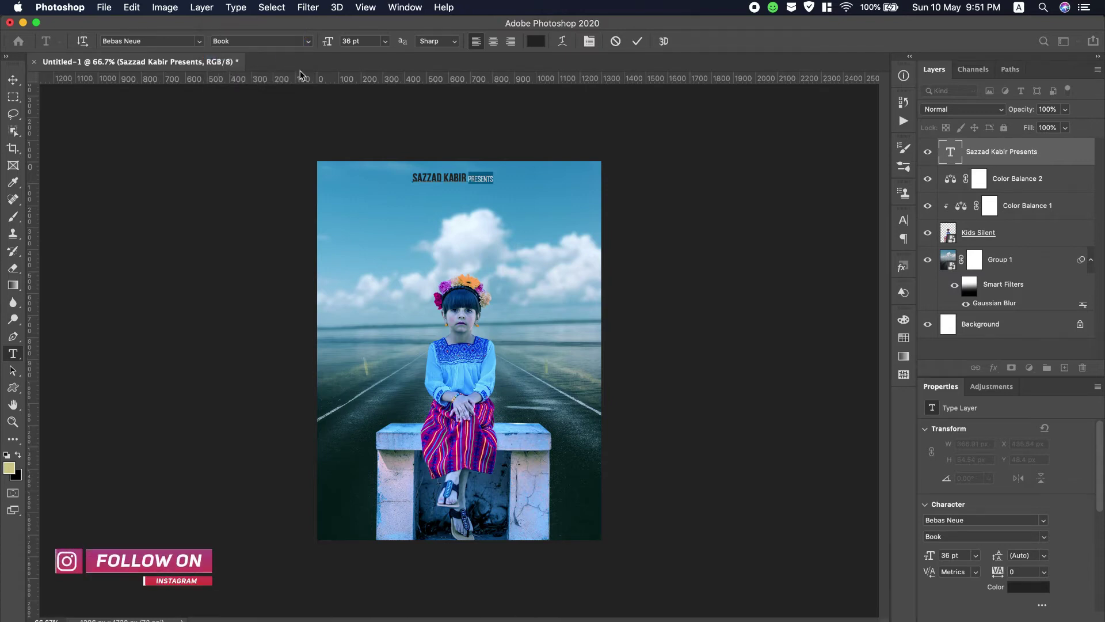
{"action": "left_click", "coordinate": [638, 41]}
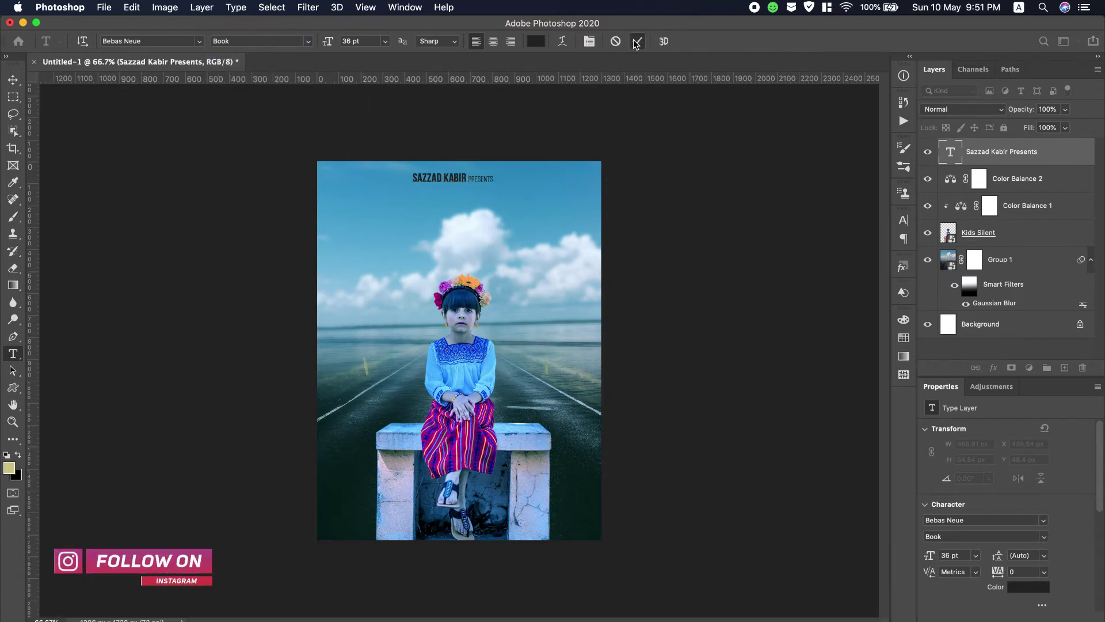
{"action": "key", "text": "v"}
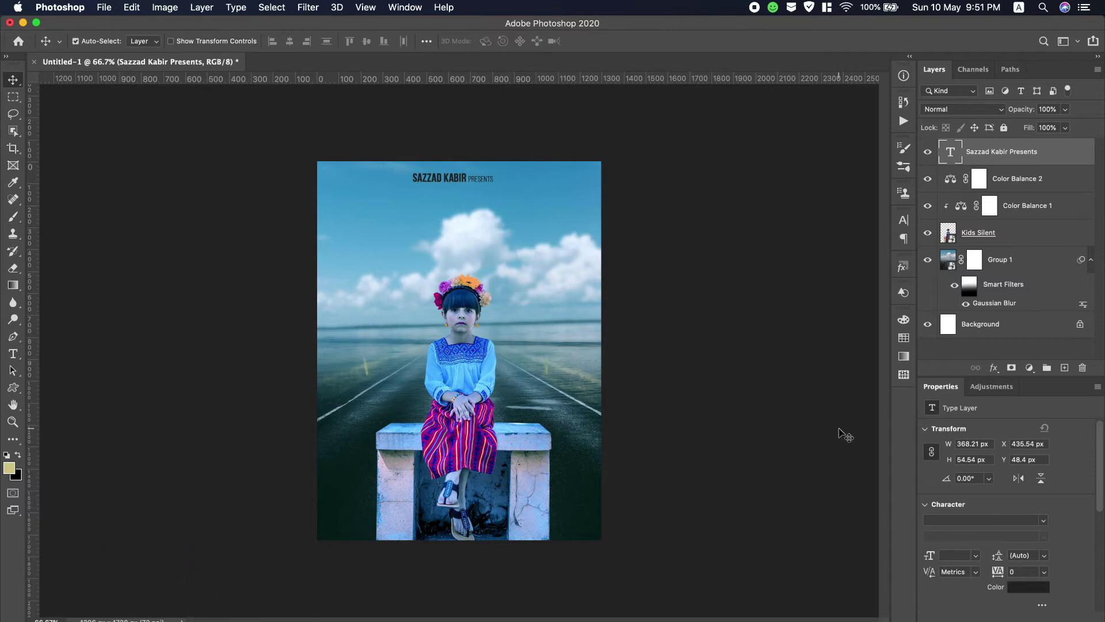
Step: Re-centre the credit title, Alt-drag a copy just below it, and select 'Alone' in the notes
{"action": "left_click", "coordinate": [1025, 331], "text": "super"}
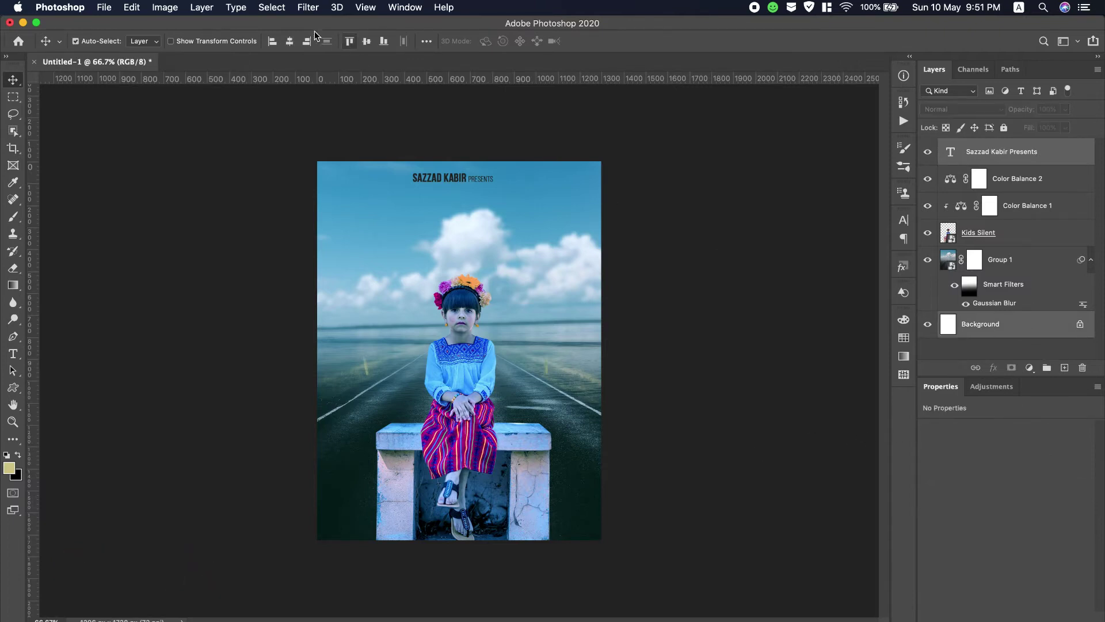
{"action": "left_click", "coordinate": [290, 41]}
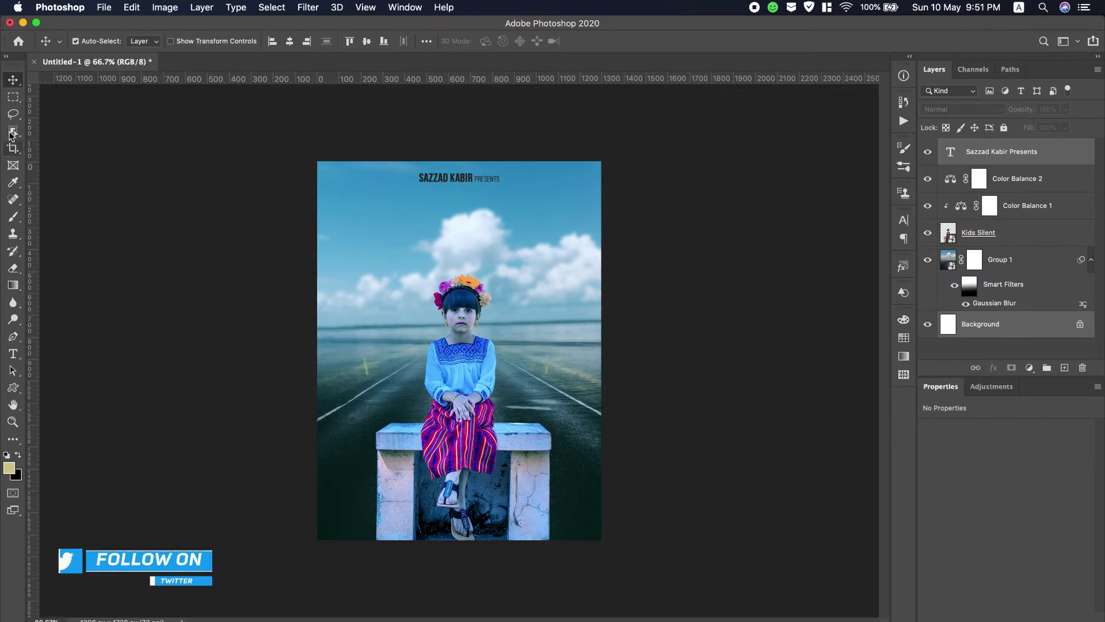
{"action": "left_click", "coordinate": [1037, 154]}
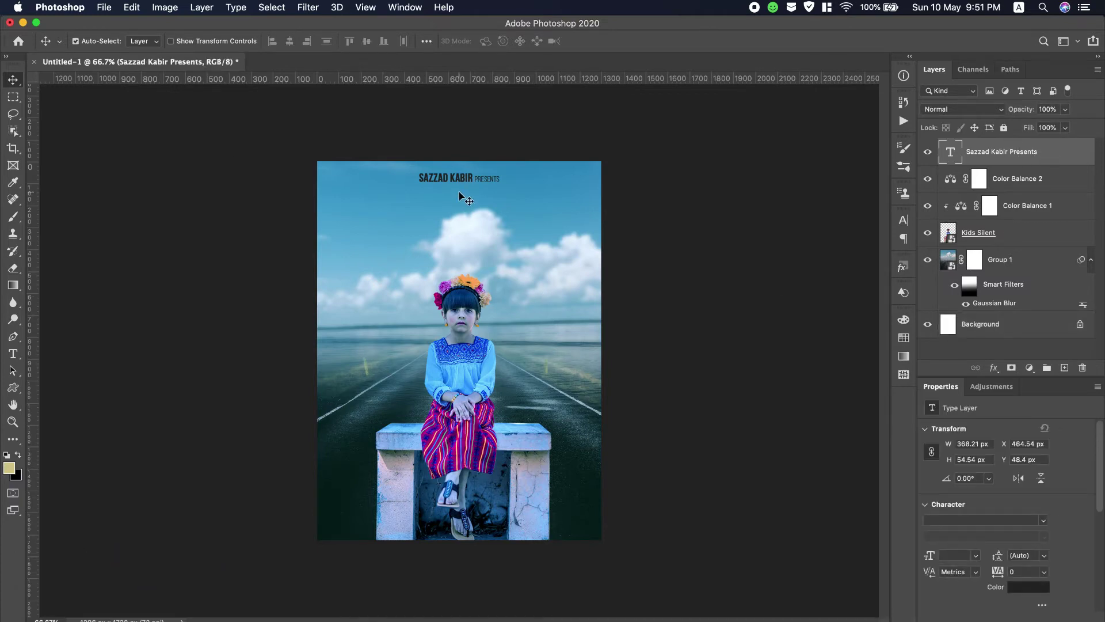
{"action": "left_click_drag", "start_coordinate": [458, 179], "coordinate": [455, 206]}
{"action": "scroll", "coordinate": [780, 8], "scroll_direction": "down", "scroll_amount": 2}
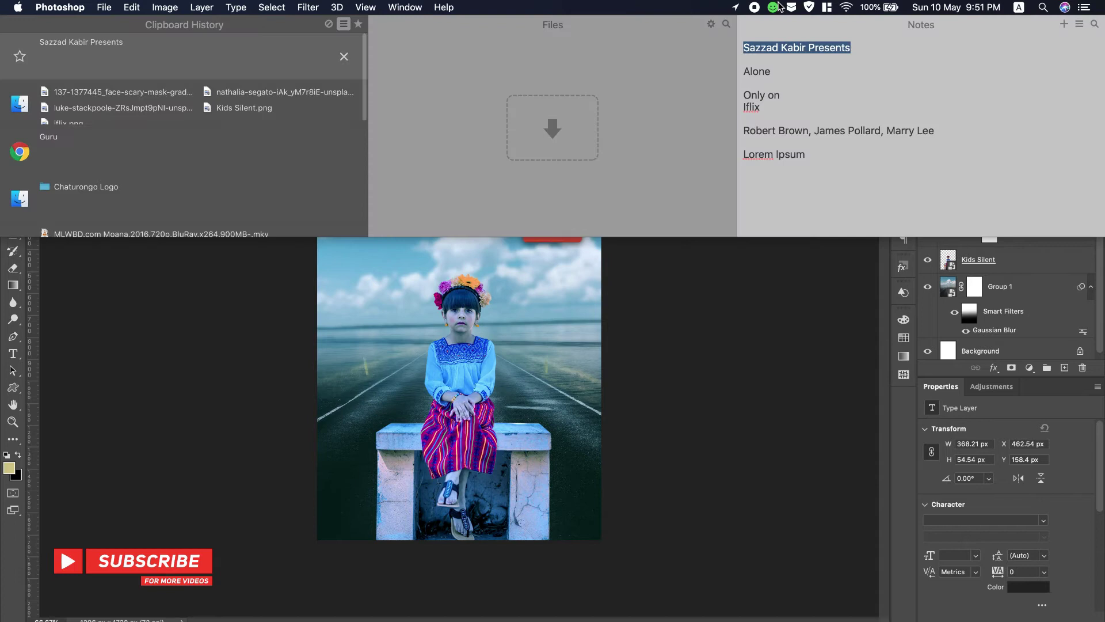
{"action": "left_click_drag", "start_coordinate": [777, 73], "coordinate": [741, 72]}
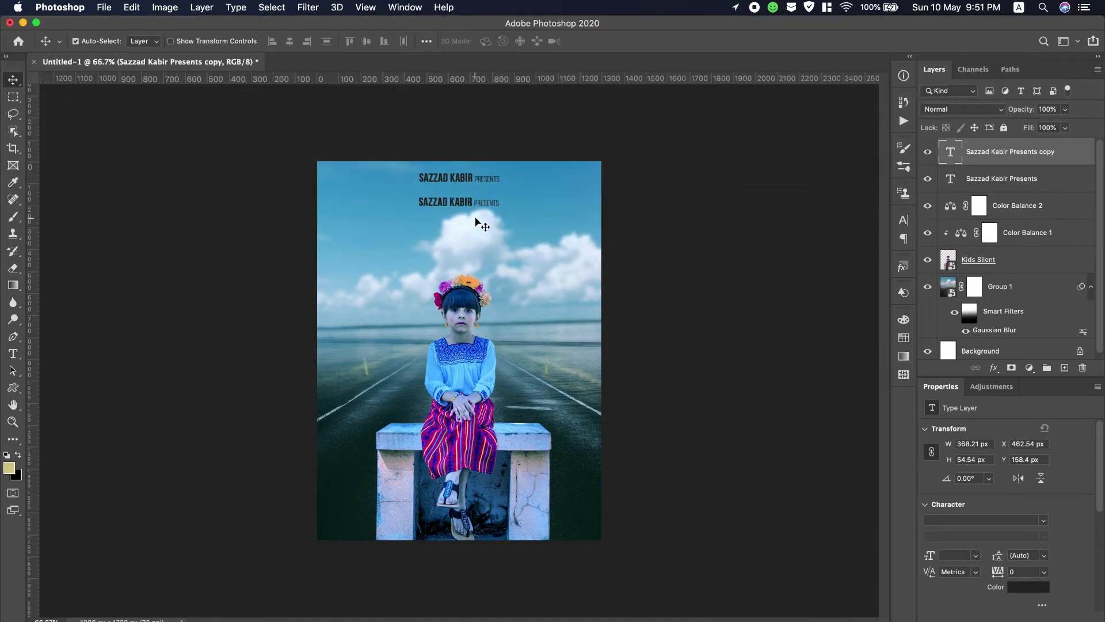
Step: Retype the copied title as 'Alone' in the Beauty and the Dutch Regular font
{"action": "double_click", "coordinate": [471, 205]}
{"action": "type", "text": "Alone"}
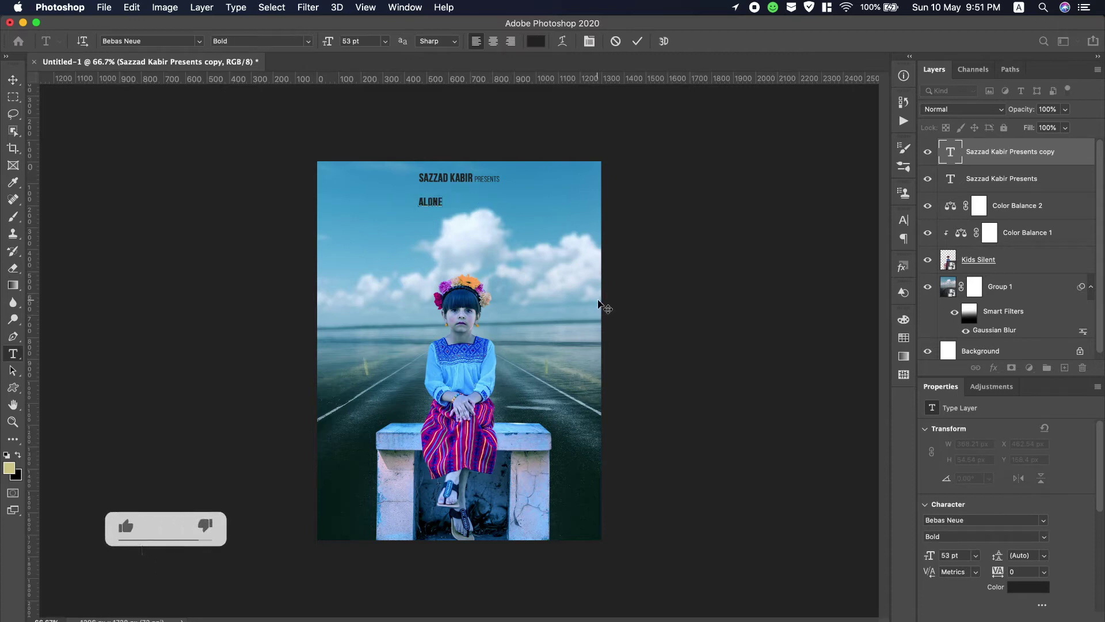
{"action": "key", "text": "ctrl+a"}
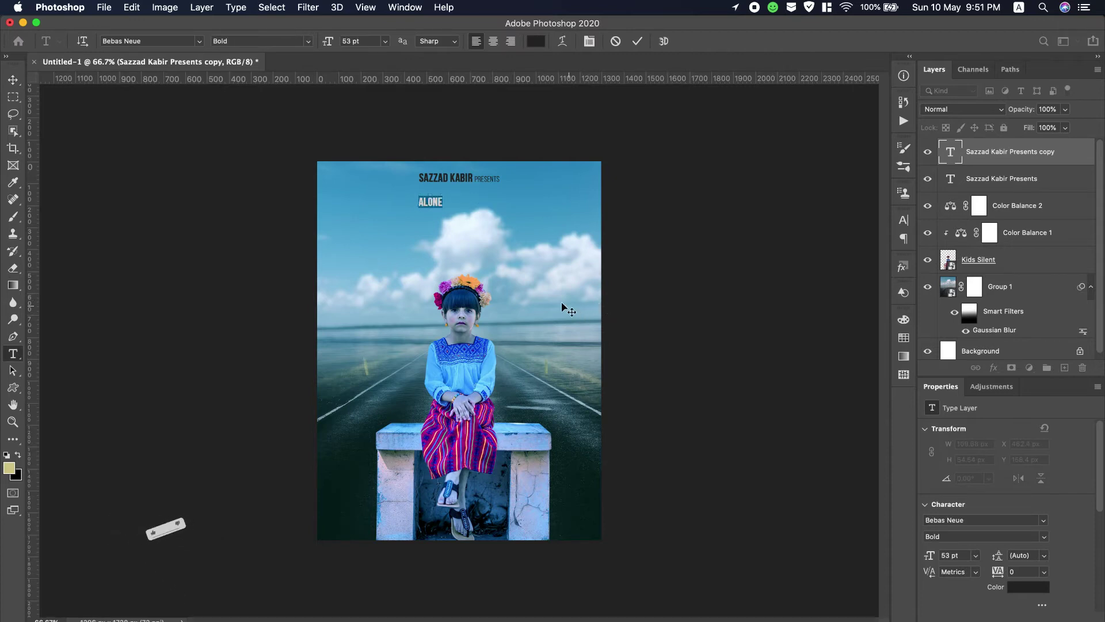
{"action": "left_click", "coordinate": [198, 45]}
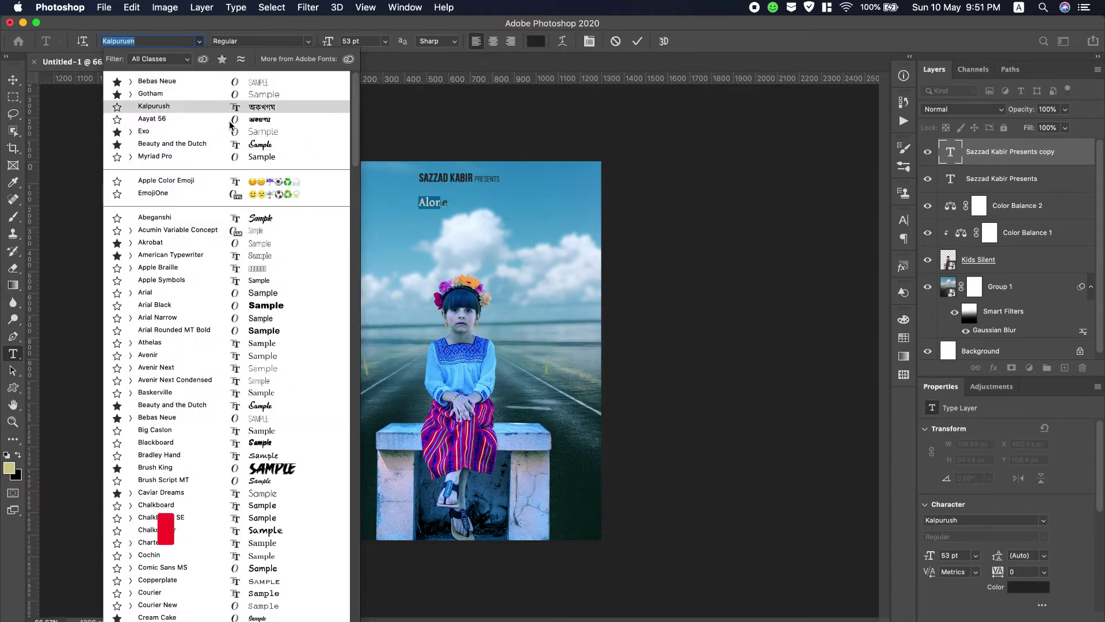
{"action": "left_click", "coordinate": [235, 144]}
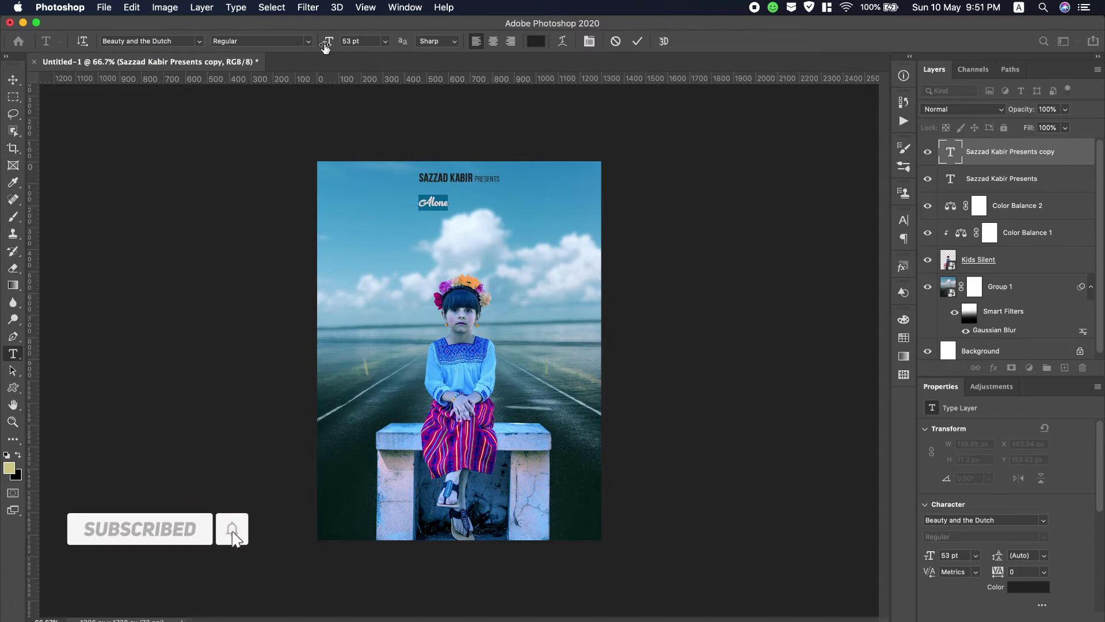
{"action": "left_click", "coordinate": [306, 43]}
{"action": "left_click", "coordinate": [341, 40]}
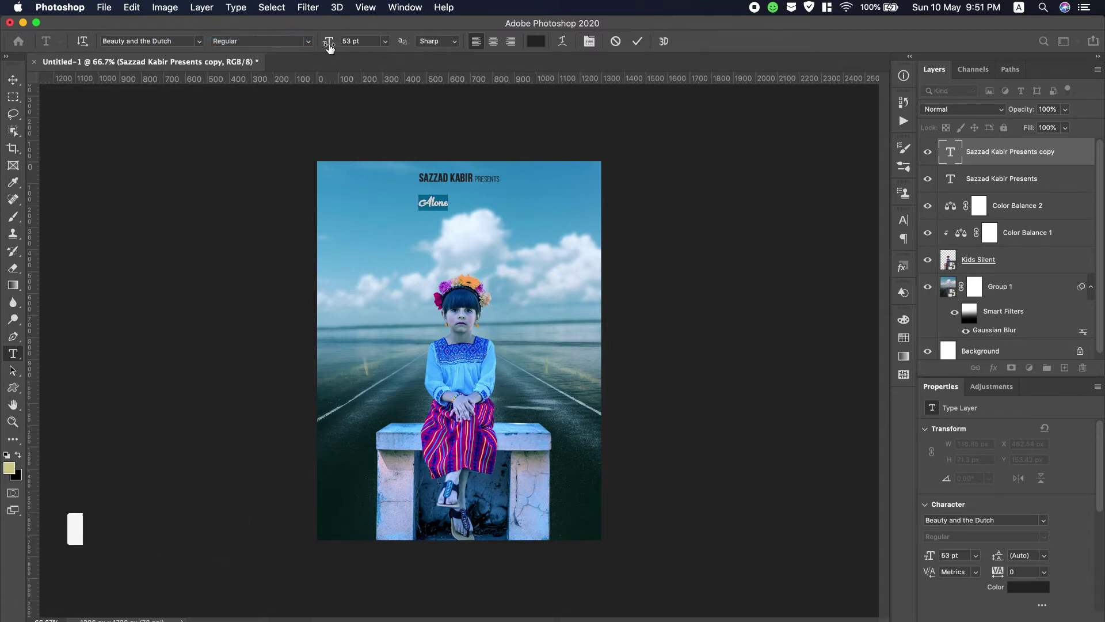
Step: Enlarge Alone to about 287 pt, place it at the upper centre, and commit
{"action": "type", "text": "79"}
{"action": "key", "text": "Return"}
{"action": "type", "text": "305"}
{"action": "key", "text": "Return"}
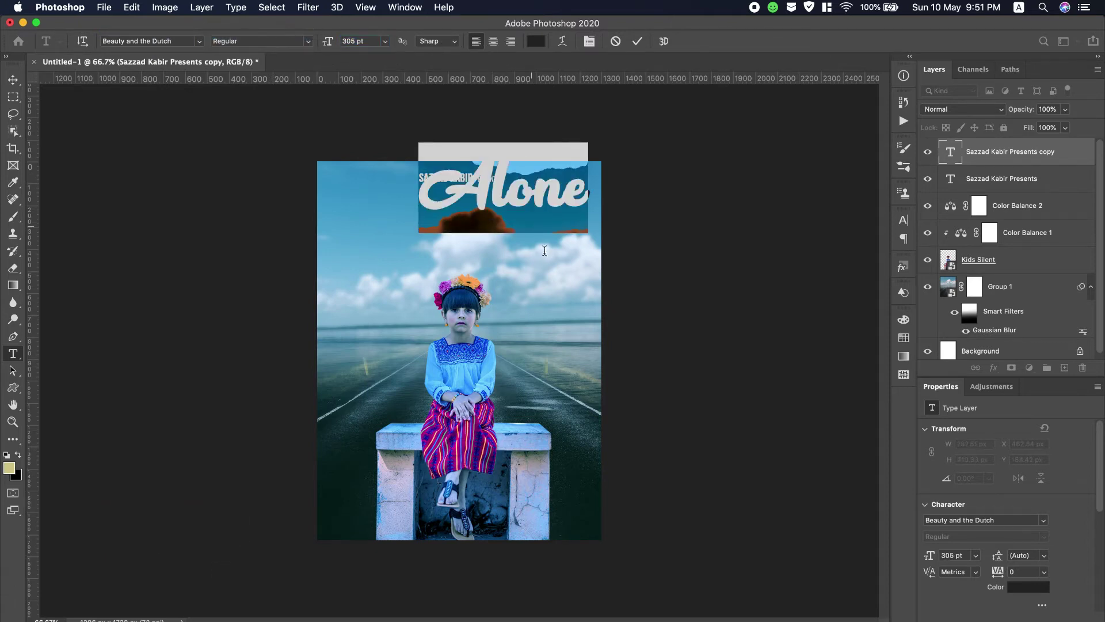
{"action": "left_click_drag", "start_coordinate": [541, 252], "coordinate": [506, 272]}
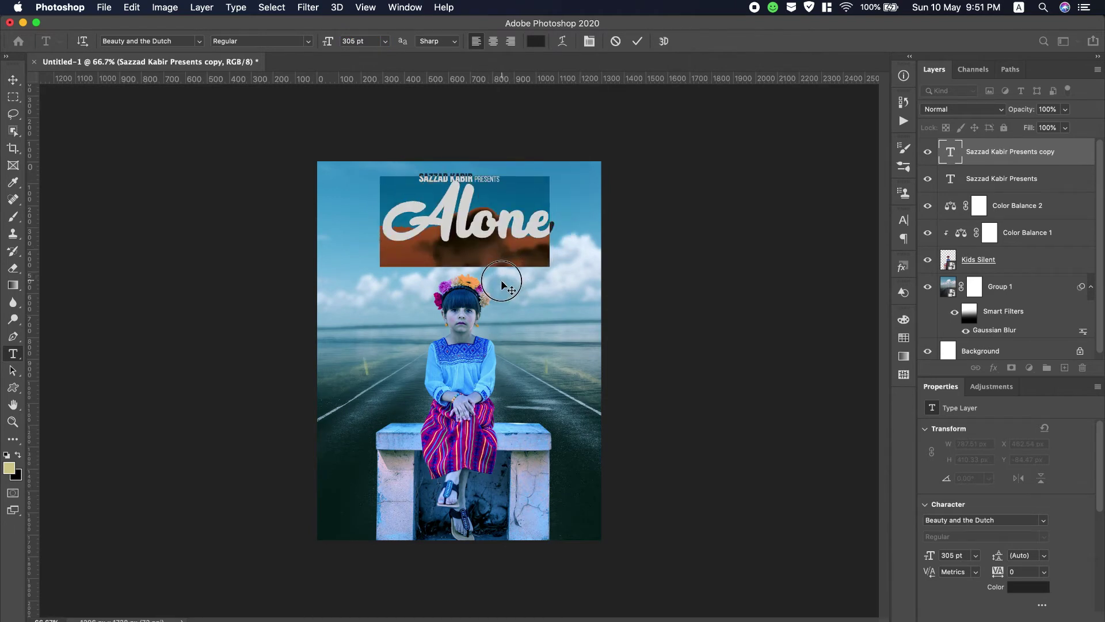
{"action": "left_click_drag", "start_coordinate": [326, 41], "coordinate": [296, 44]}
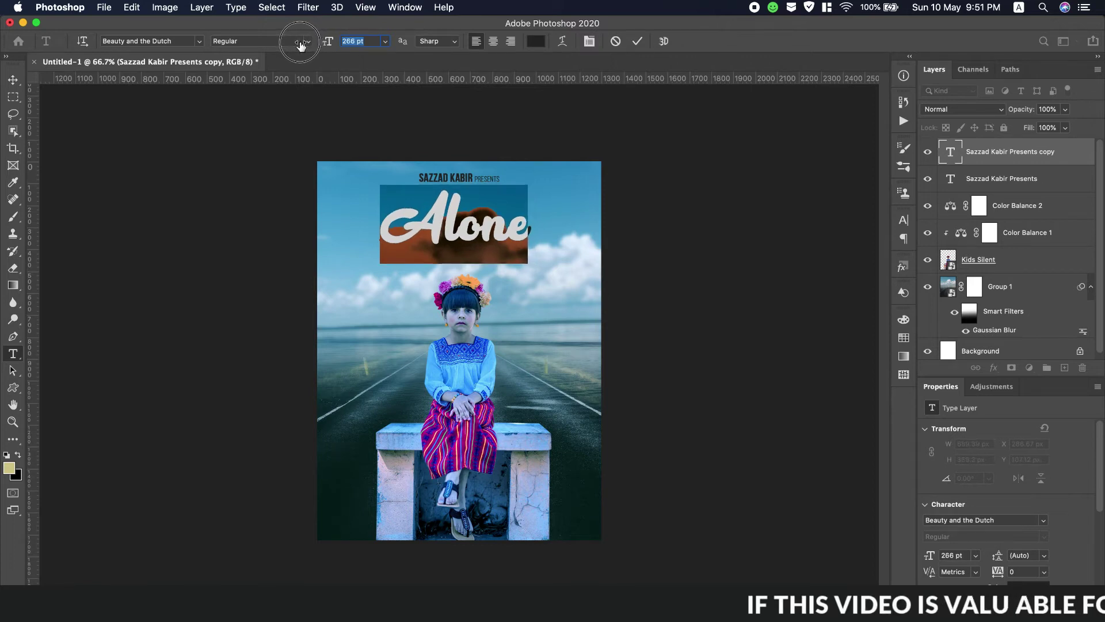
{"action": "left_click", "coordinate": [637, 41]}
{"action": "key", "text": "v"}
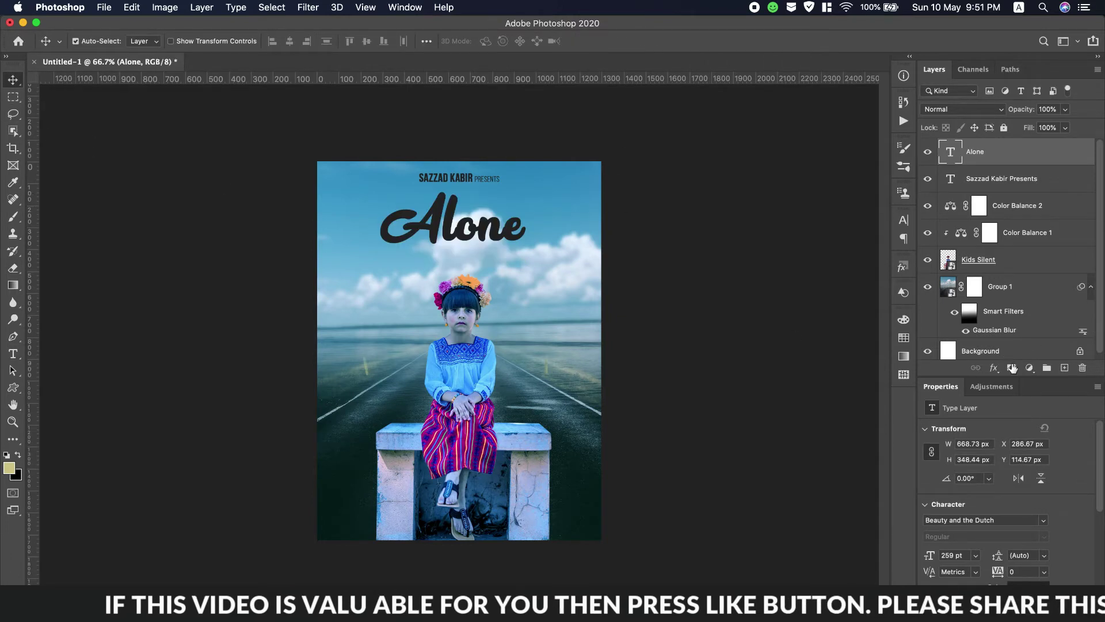
{"action": "scroll", "coordinate": [1007, 349], "scroll_direction": "down", "scroll_amount": 1}
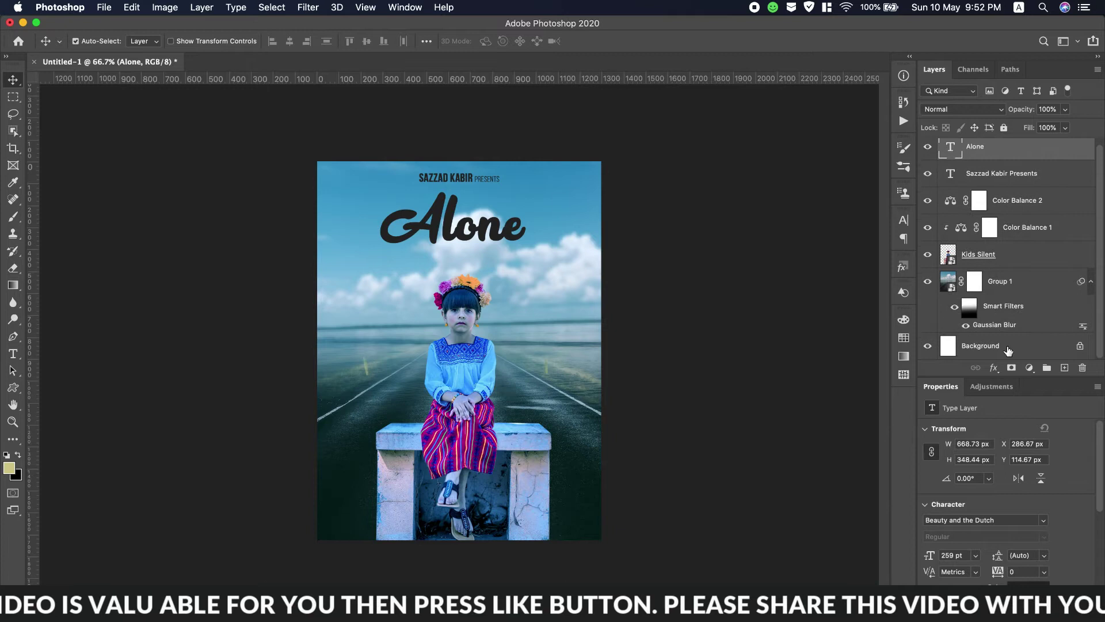
Step: Centre Alone horizontally with the Background and nudge it slightly with the arrow keys
{"action": "left_click", "coordinate": [1012, 349], "text": "super"}
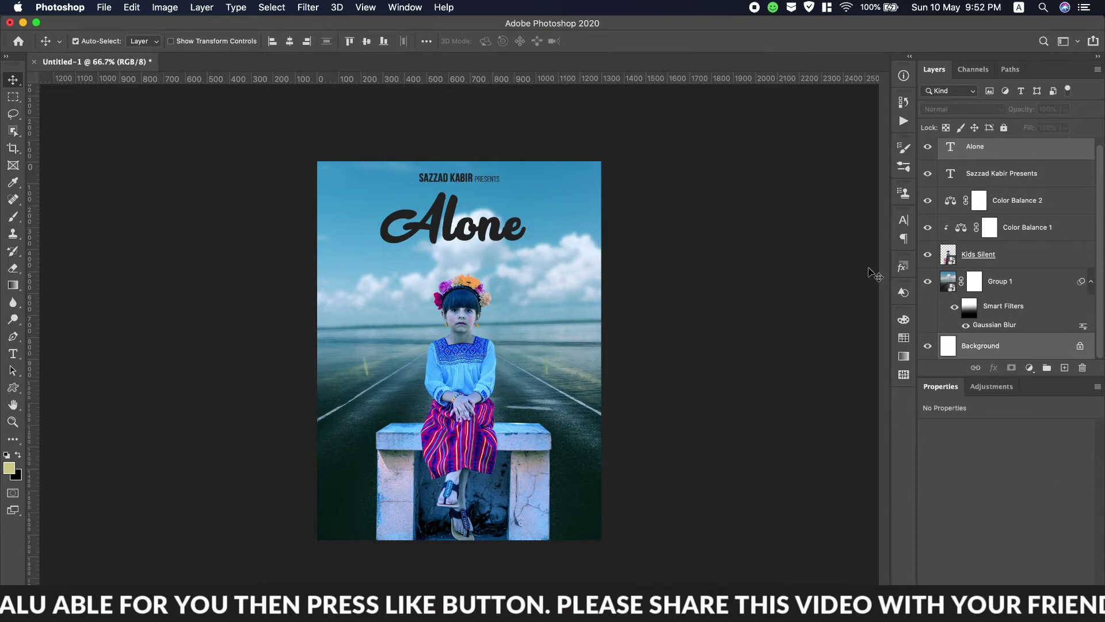
{"action": "left_click", "coordinate": [289, 42]}
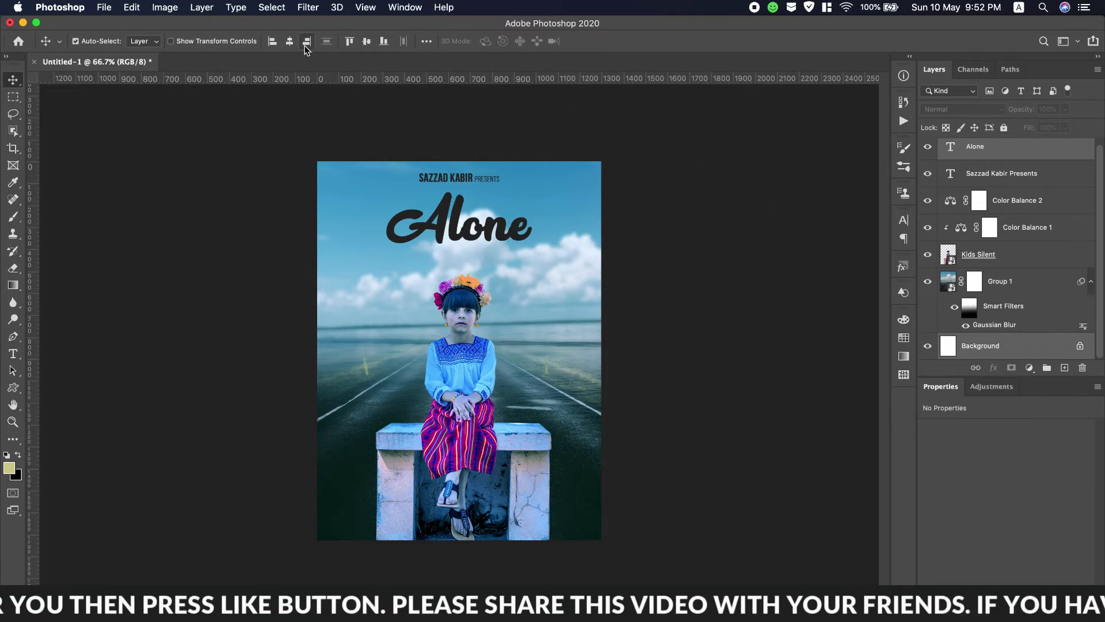
{"action": "left_click", "coordinate": [1021, 154]}
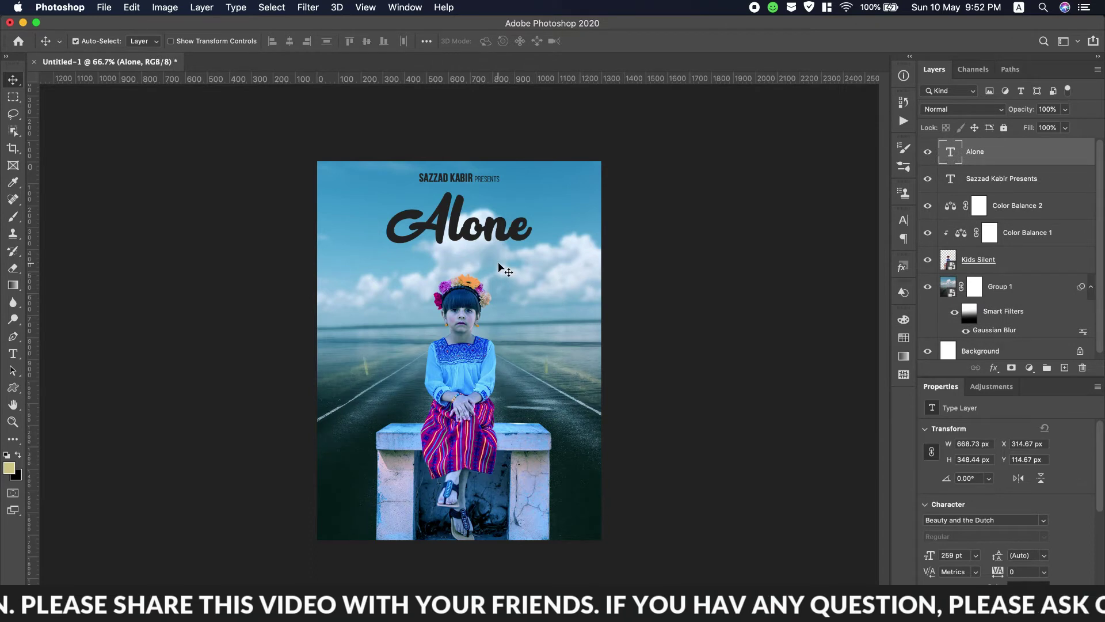
{"action": "key", "text": "Up"}
{"action": "key", "text": "Up"}
{"action": "key", "text": "Up"}
{"action": "key", "text": "Up"}
{"action": "key", "text": "Up"}
{"action": "key", "text": "Up"}
{"action": "key", "text": "Down"}
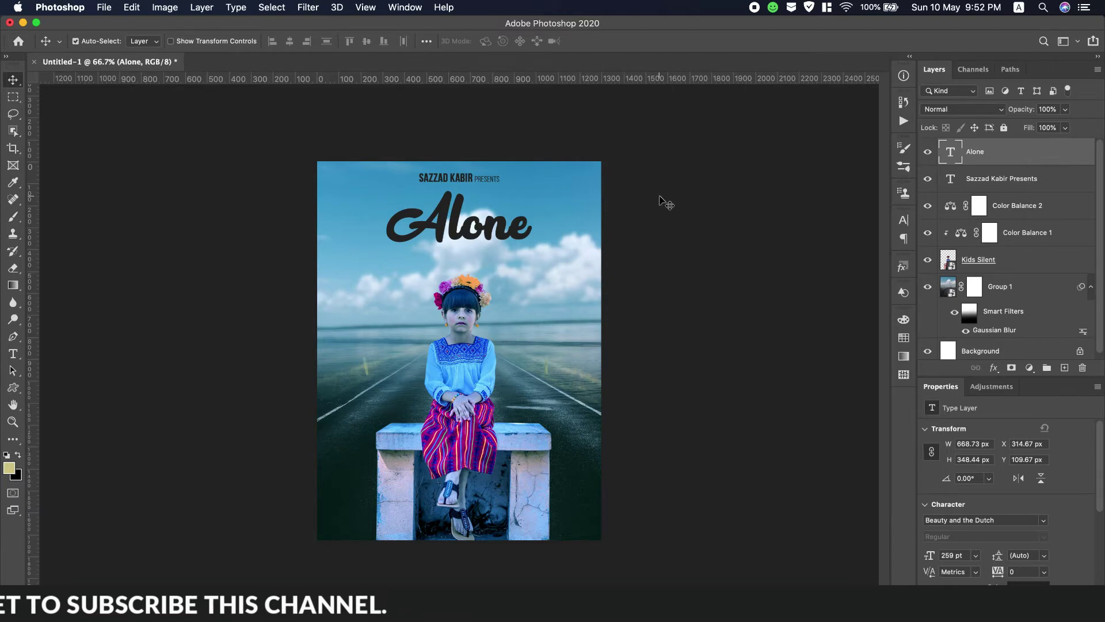
Step: Add a drop shadow and a 6 px outline stroke to the Alone layer style
{"action": "double_click", "coordinate": [1047, 159]}
{"action": "left_click_drag", "start_coordinate": [790, 244], "coordinate": [842, 191]}
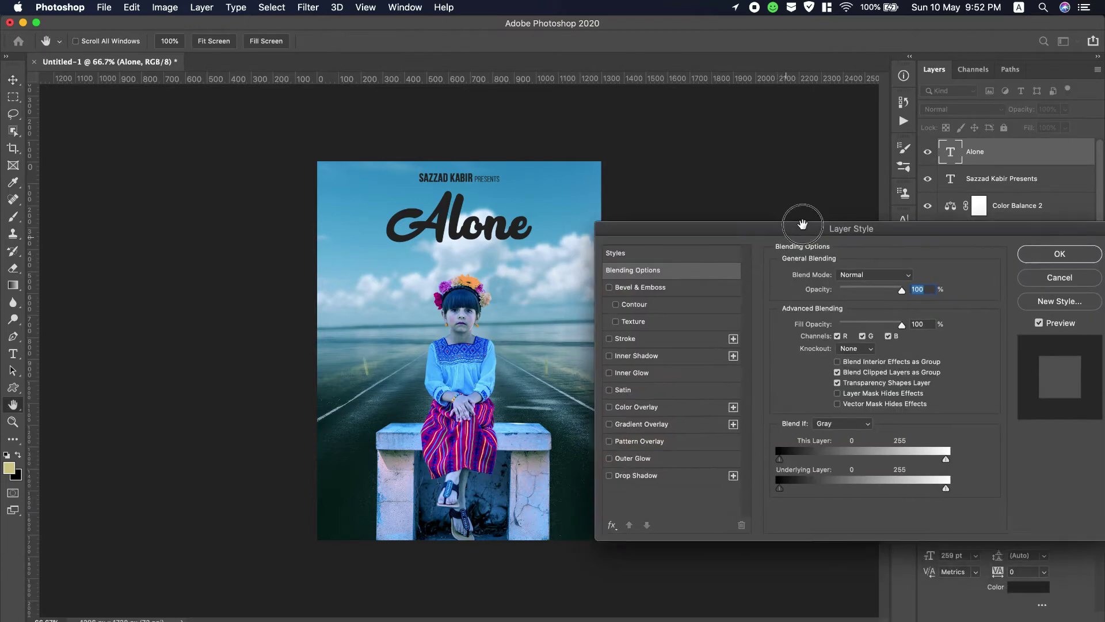
{"action": "left_click", "coordinate": [656, 434]}
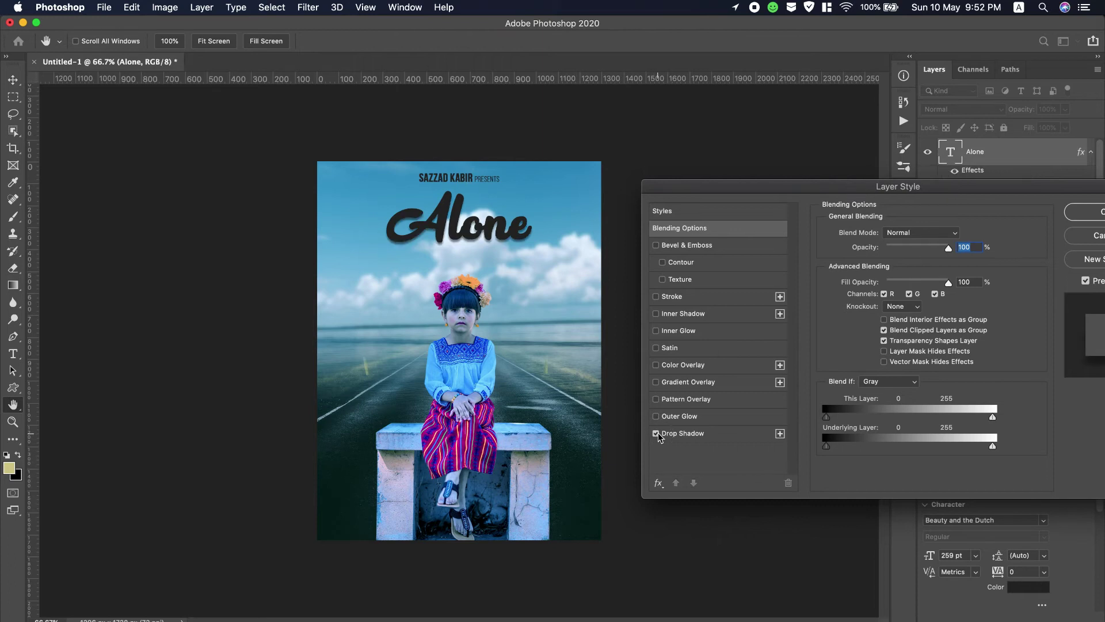
{"action": "left_click", "coordinate": [681, 434]}
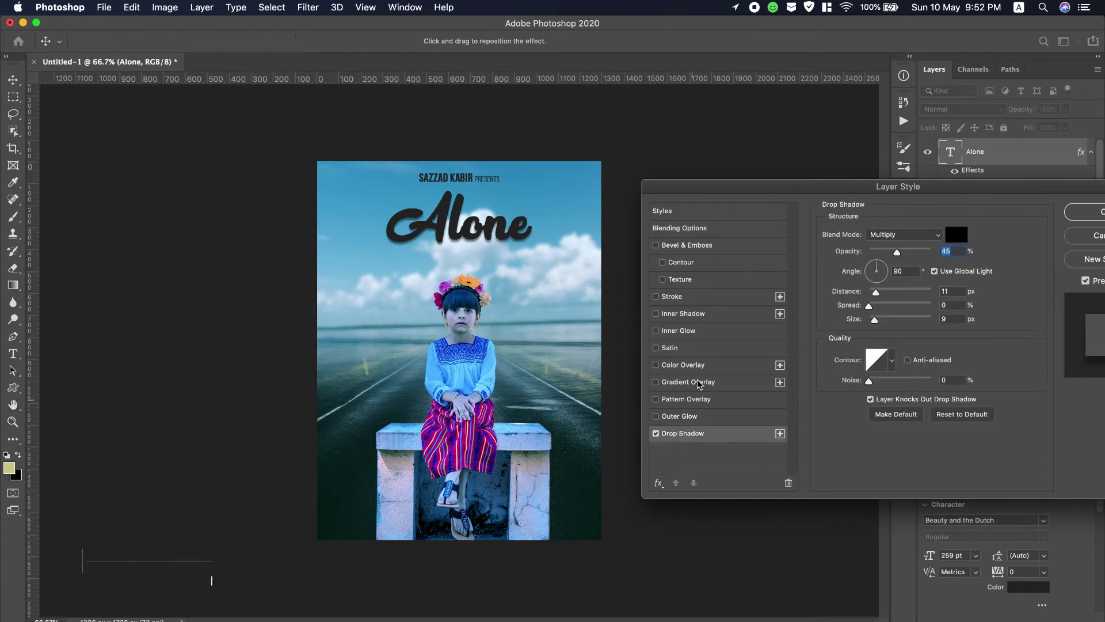
{"action": "left_click", "coordinate": [705, 297]}
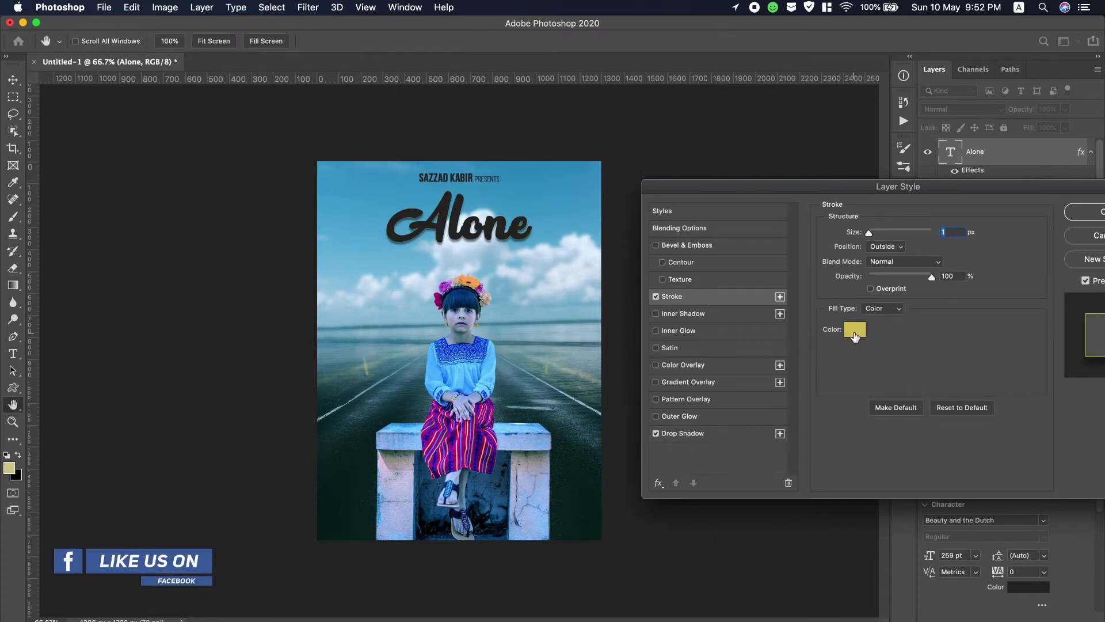
{"action": "key", "text": "Up"}
{"action": "key", "text": "Up"}
{"action": "key", "text": "Up"}
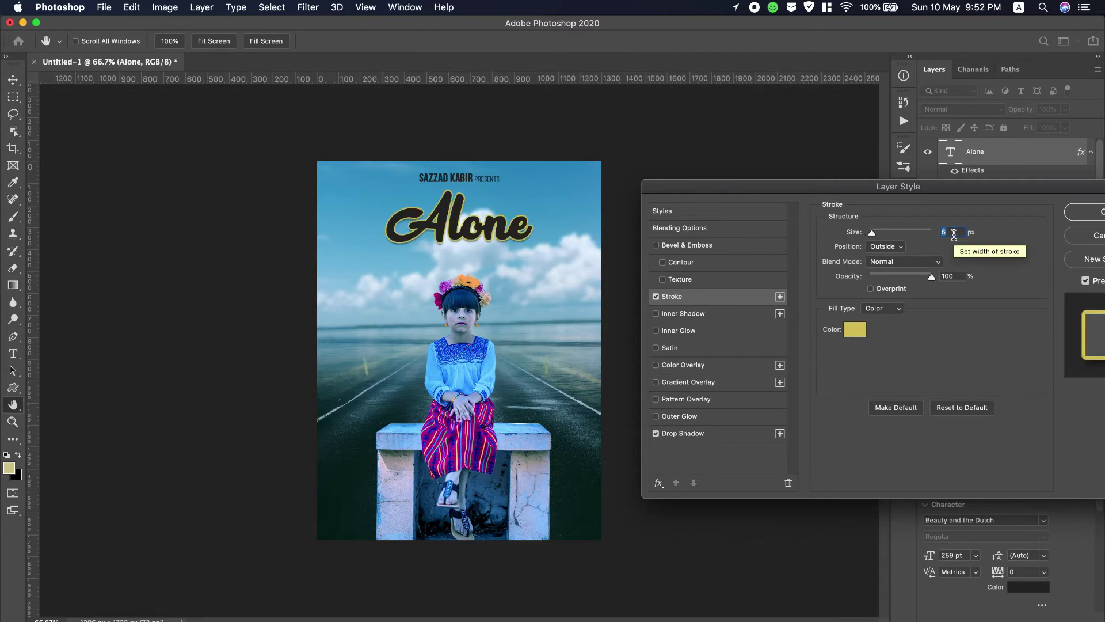
{"action": "left_click", "coordinate": [732, 435]}
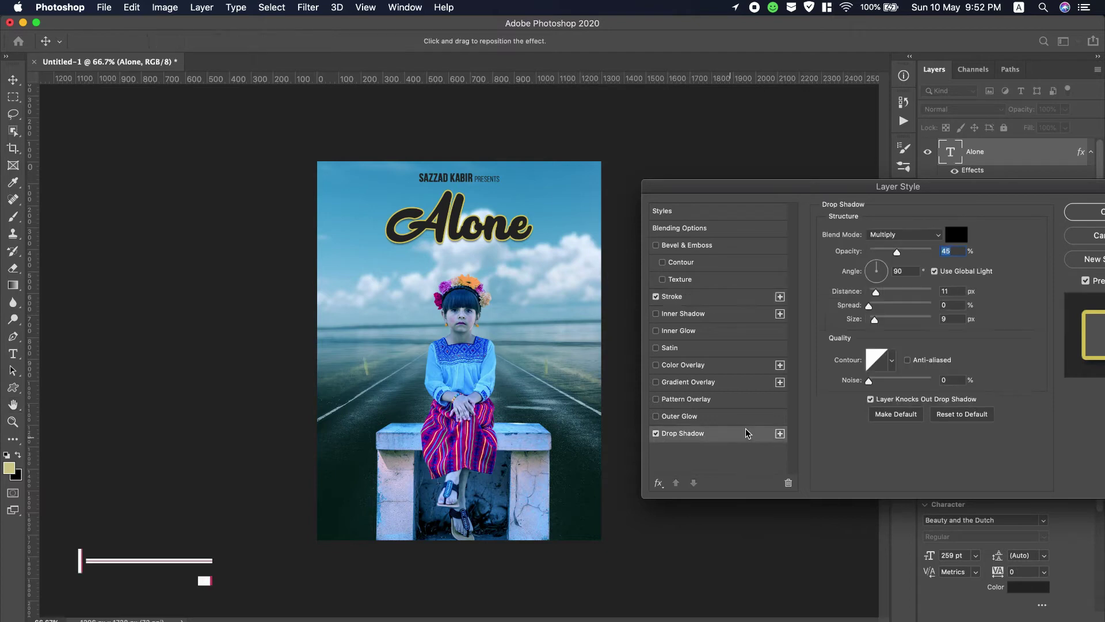
{"action": "left_click", "coordinate": [652, 300]}
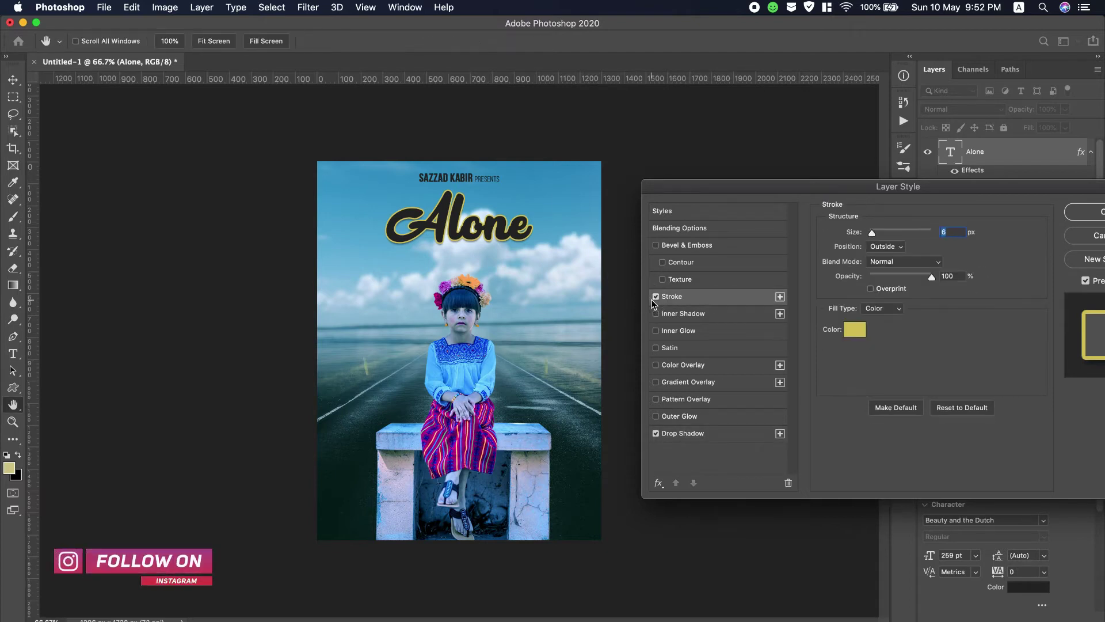
{"action": "left_click", "coordinate": [718, 432]}
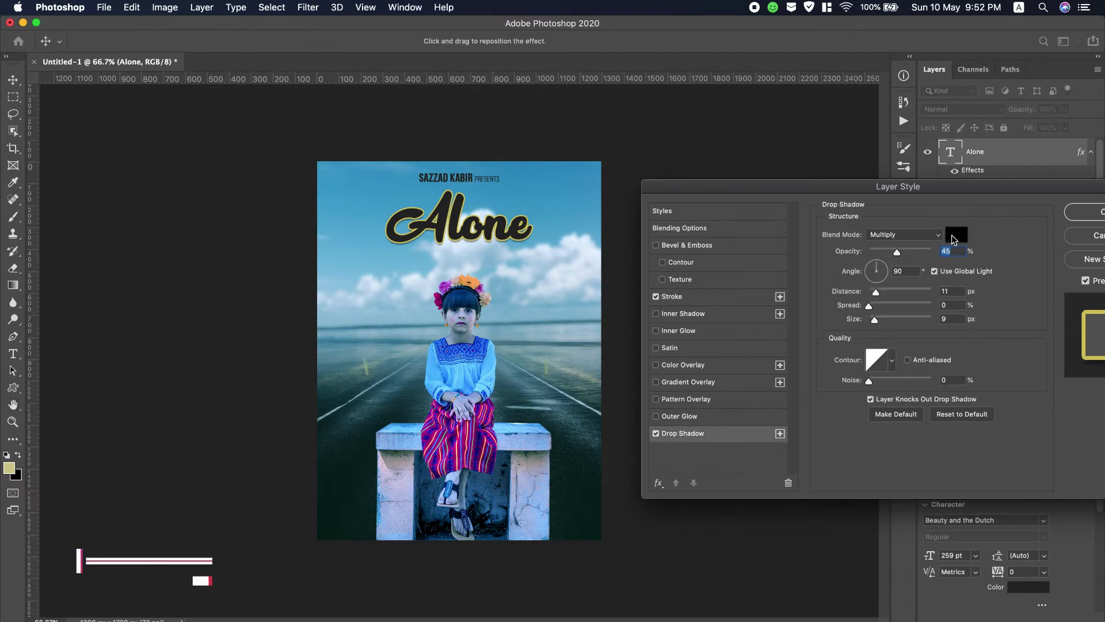
{"action": "left_click", "coordinate": [949, 229]}
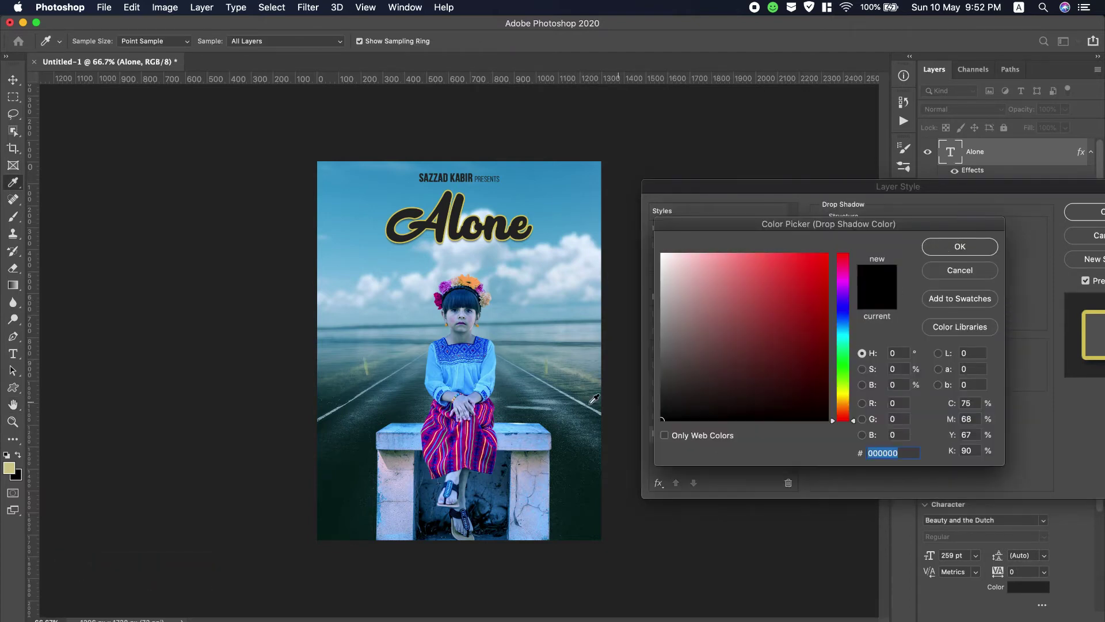
Step: Give the shadow a sampled light blue colour, Normal blend, and greater distance and opacity
{"action": "left_click", "coordinate": [554, 254]}
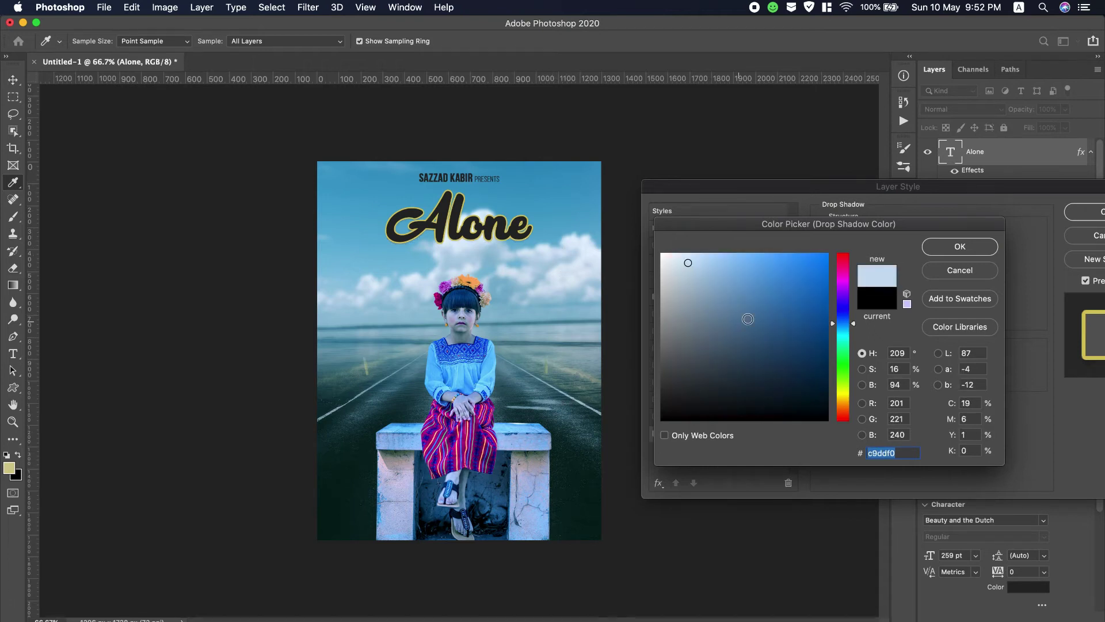
{"action": "left_click", "coordinate": [935, 246]}
{"action": "left_click", "coordinate": [898, 235]}
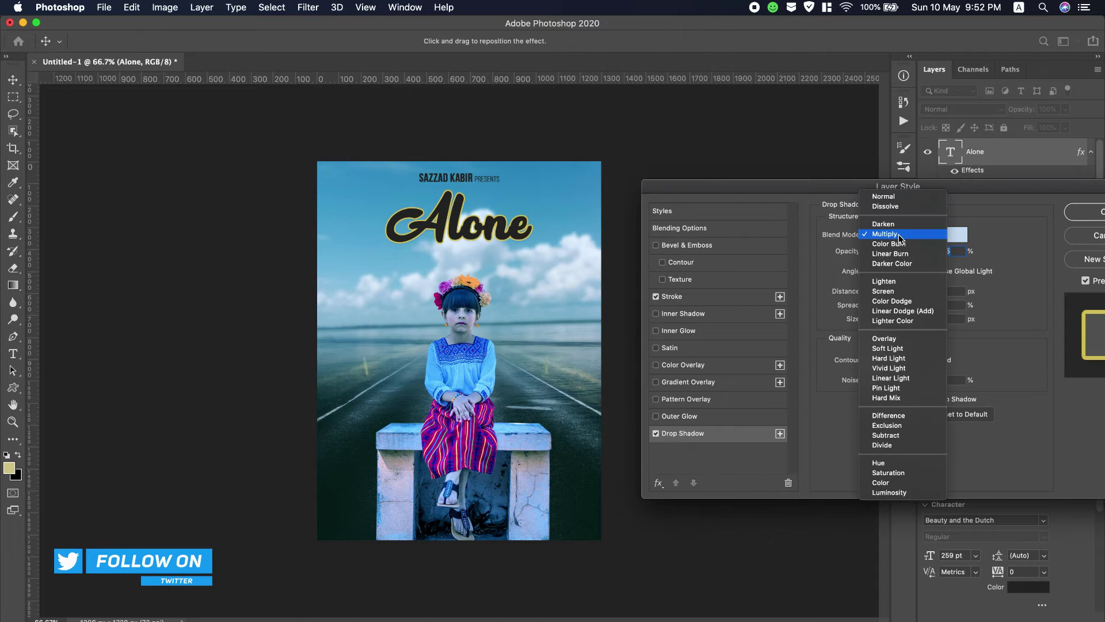
{"action": "left_click", "coordinate": [898, 198]}
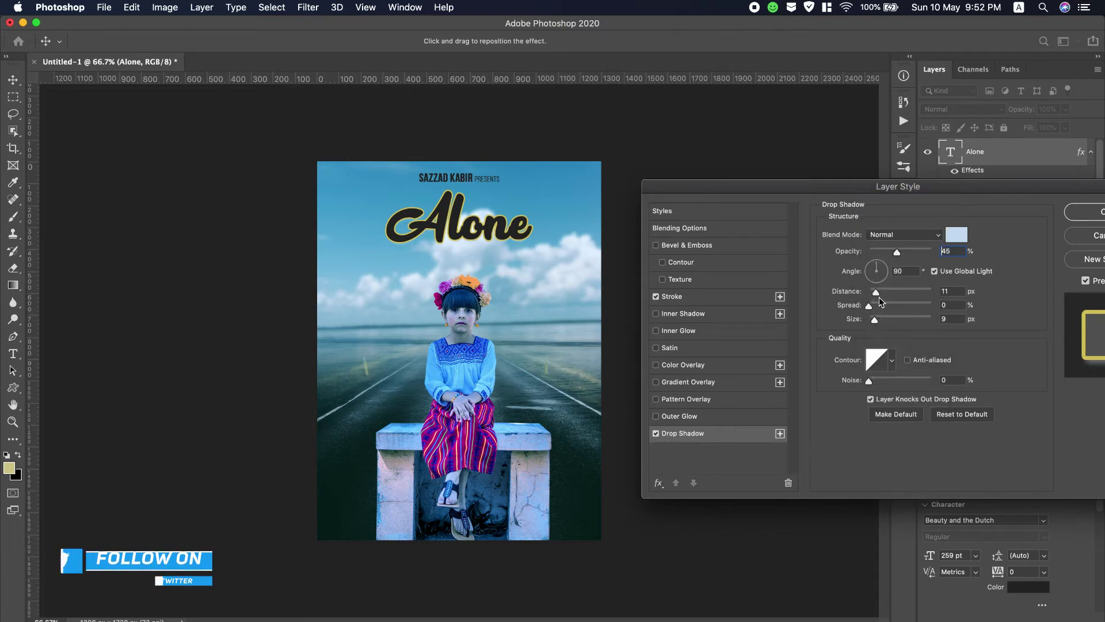
{"action": "left_click_drag", "start_coordinate": [876, 292], "coordinate": [888, 291]}
{"action": "left_click_drag", "start_coordinate": [897, 252], "coordinate": [940, 254]}
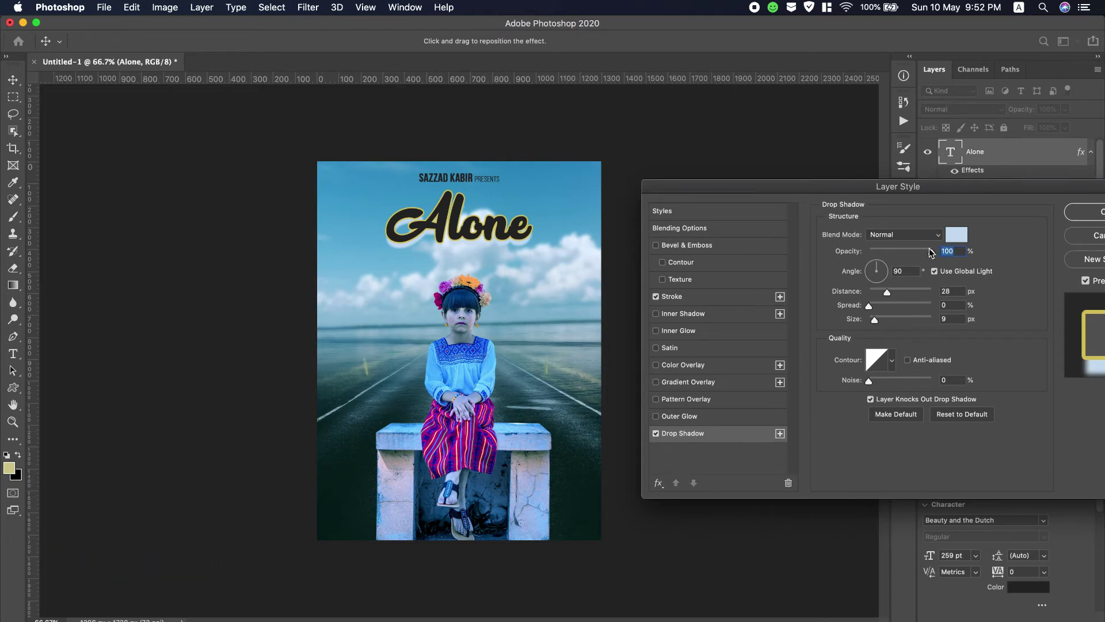
Step: Re-pick the shadow colour as a light blue sampled from the poster
{"action": "left_click", "coordinate": [953, 237]}
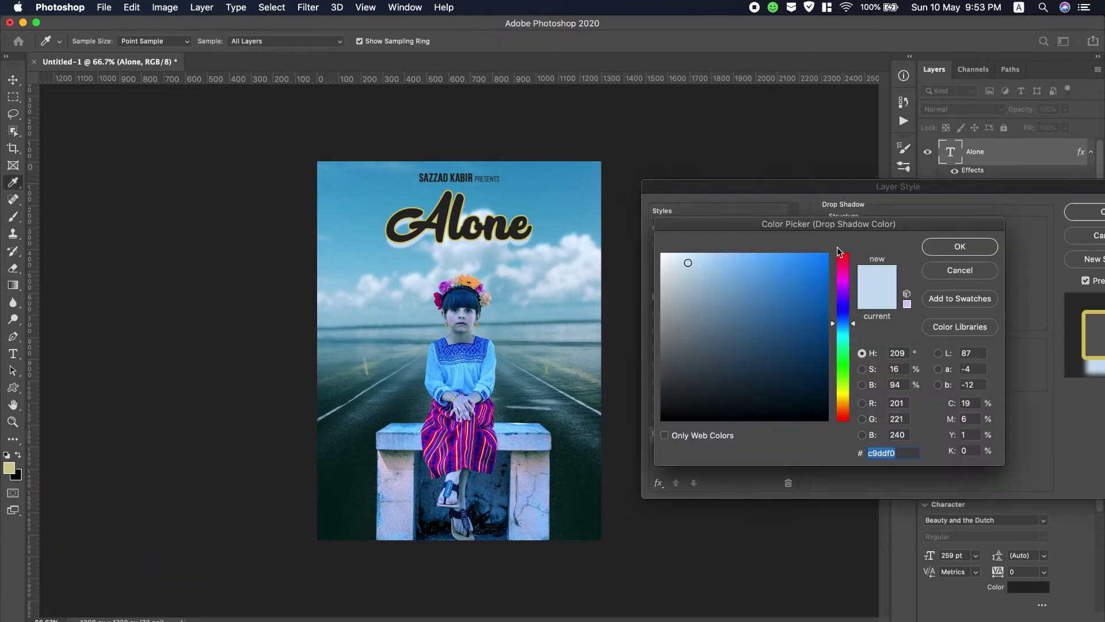
{"action": "left_click", "coordinate": [558, 201]}
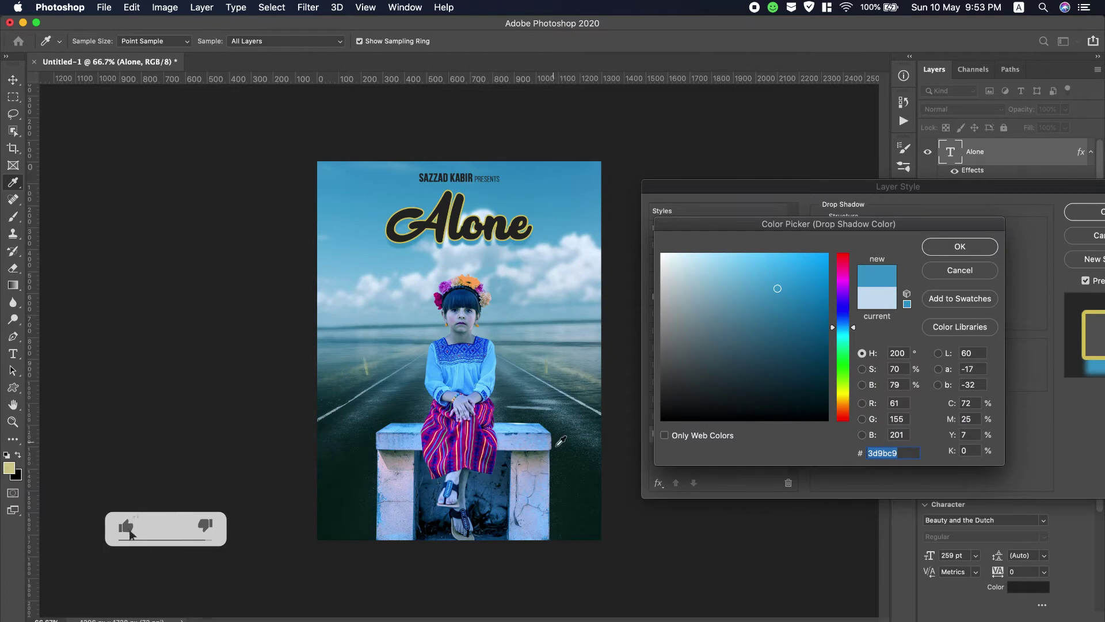
{"action": "left_click", "coordinate": [577, 449]}
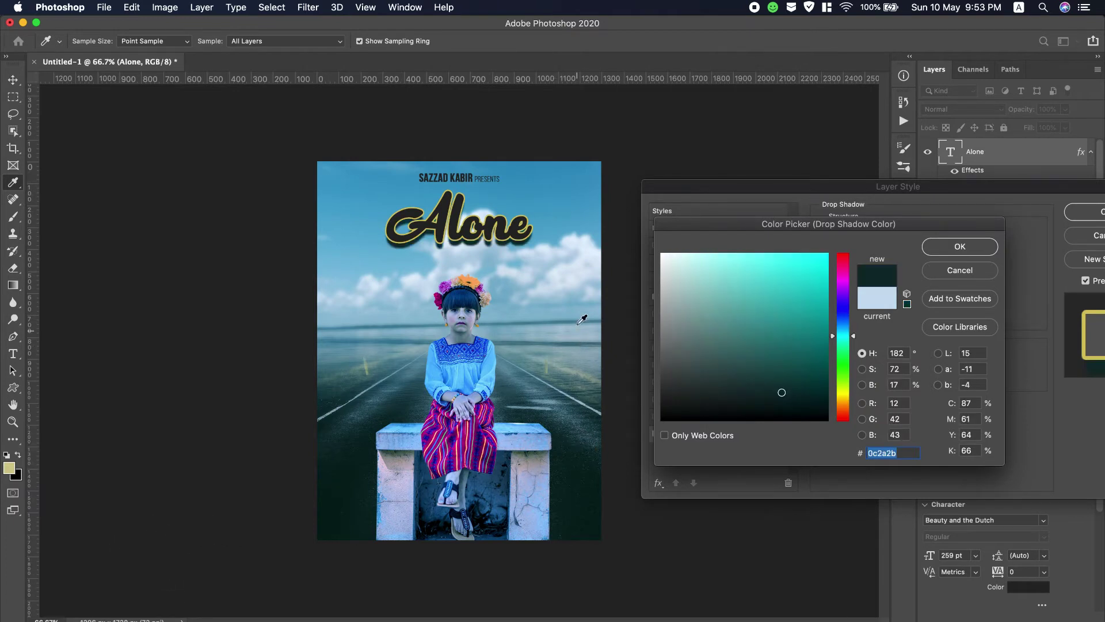
{"action": "left_click", "coordinate": [472, 375]}
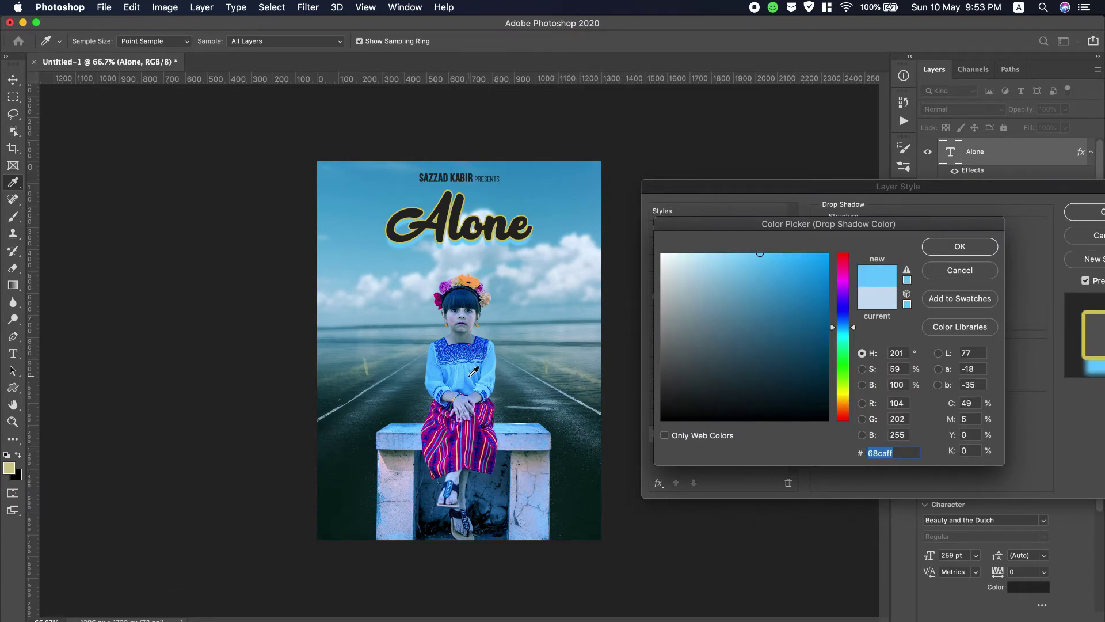
{"action": "left_click", "coordinate": [936, 244]}
Step: Make the shadow hard-edged with size 0, 23 px distance, 16% spread, and white colour
{"action": "left_click_drag", "start_coordinate": [875, 319], "coordinate": [840, 321]}
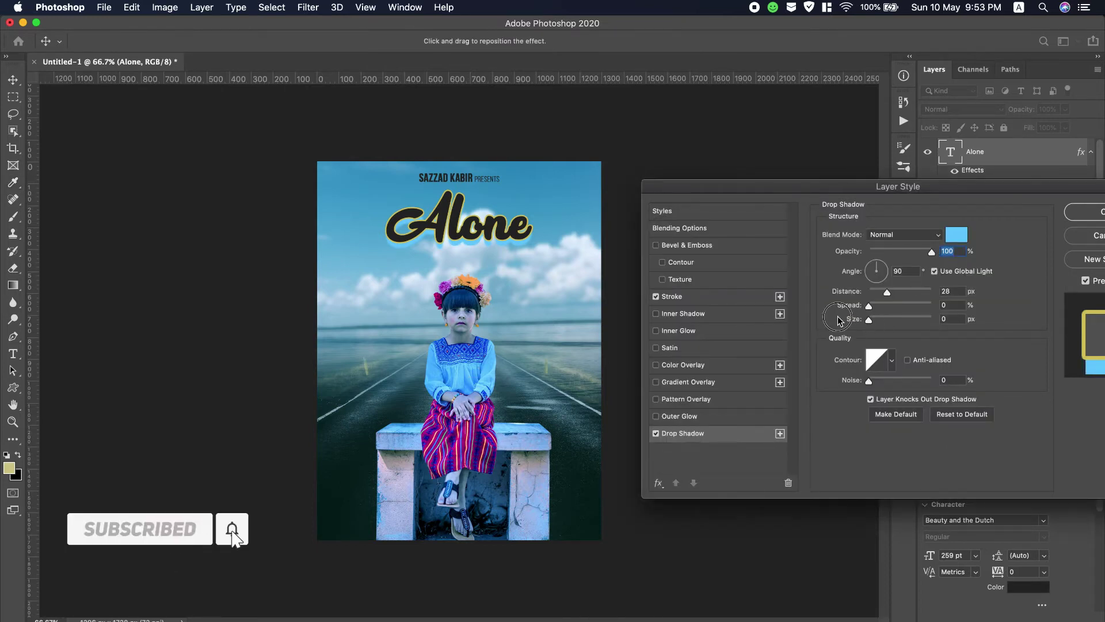
{"action": "left_click", "coordinate": [885, 293]}
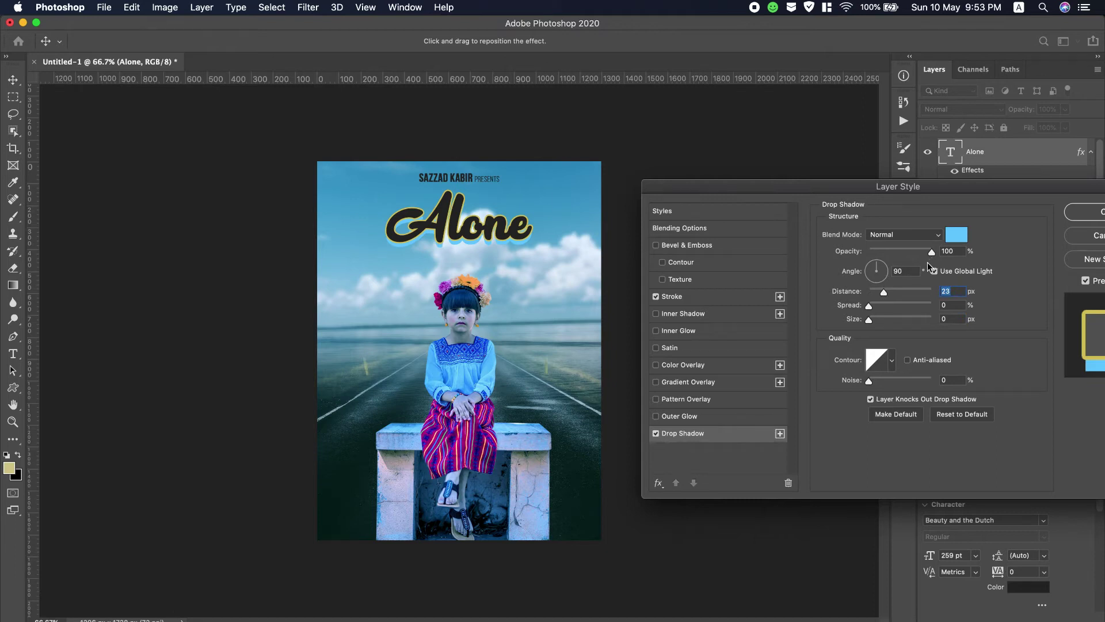
{"action": "left_click_drag", "start_coordinate": [870, 305], "coordinate": [879, 307]}
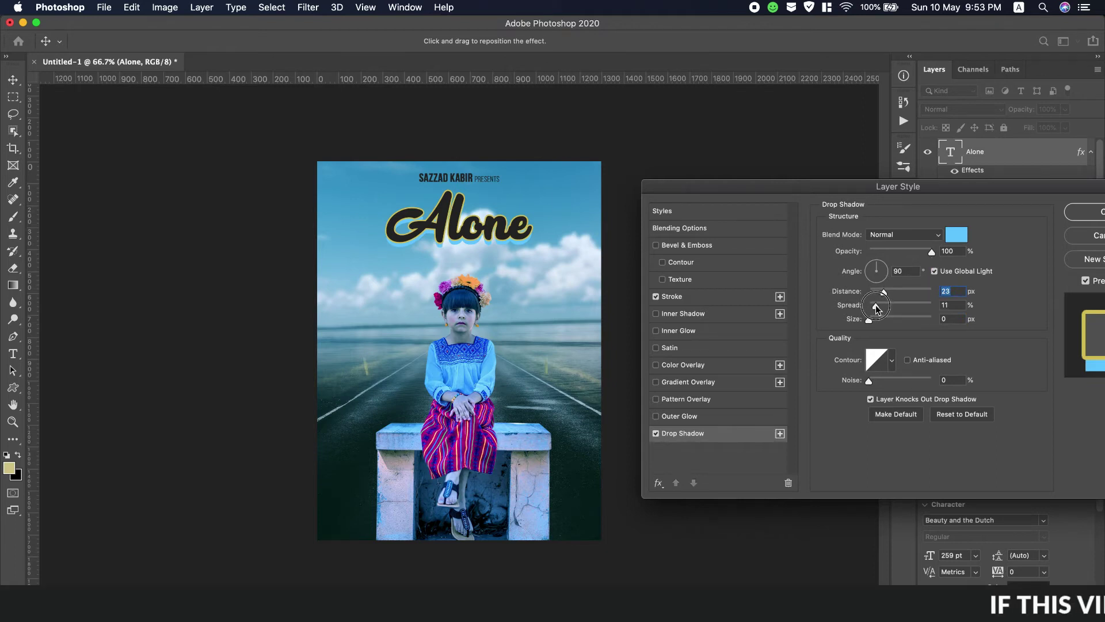
{"action": "left_click", "coordinate": [958, 236]}
{"action": "left_click", "coordinate": [661, 254]}
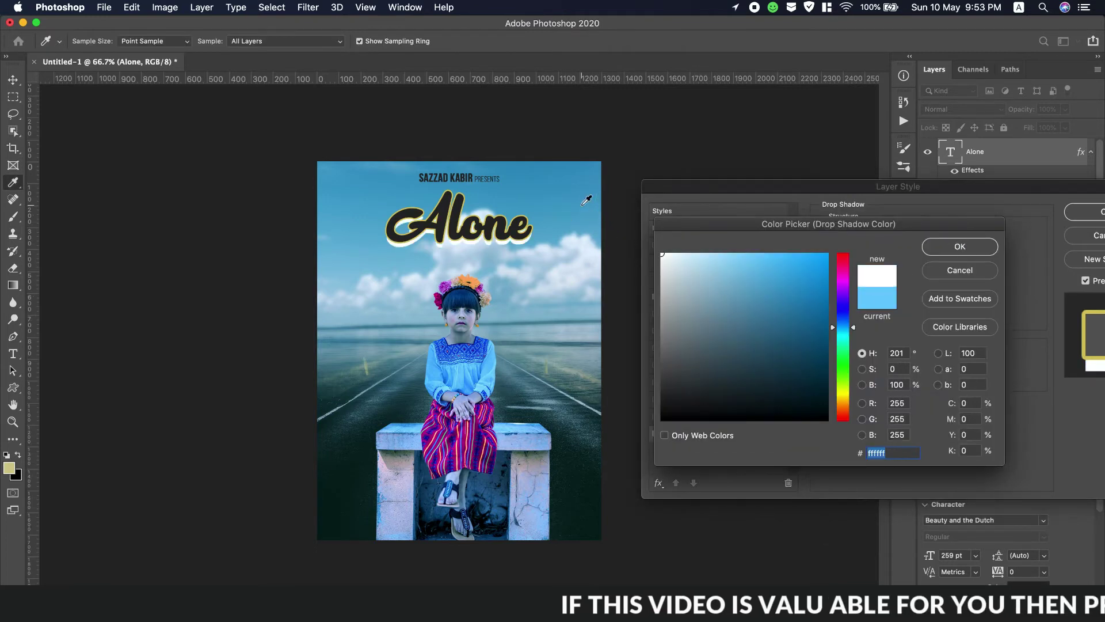
{"action": "left_click", "coordinate": [962, 252]}
Step: Set the Alone outline colour to pale cloud blue #cddff1 sampled from the sky
{"action": "left_click", "coordinate": [702, 299]}
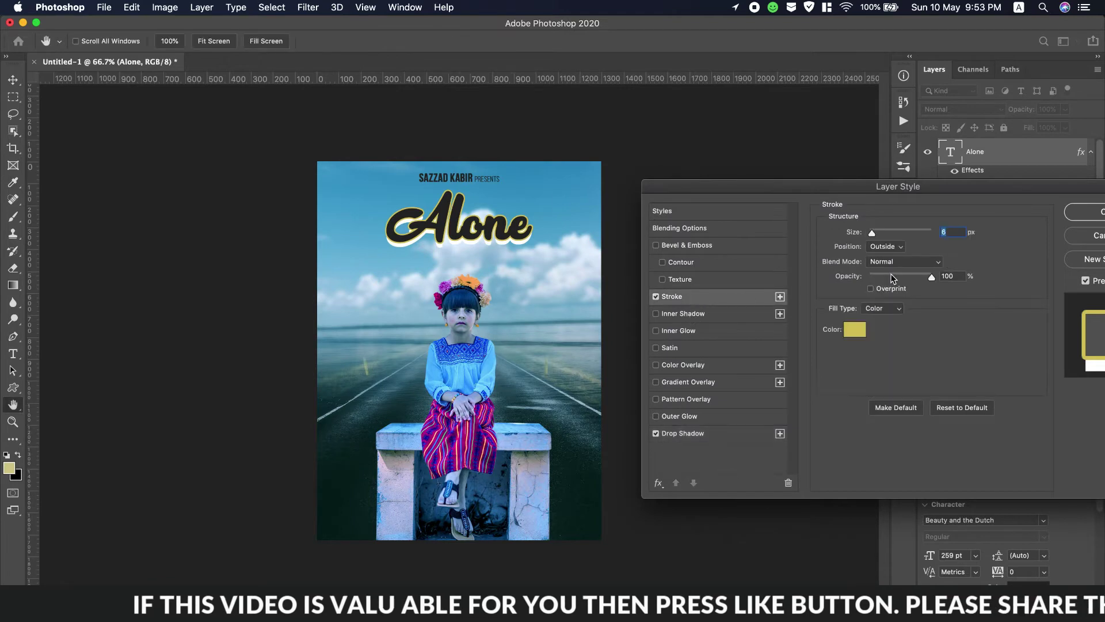
{"action": "left_click", "coordinate": [864, 327]}
{"action": "left_click", "coordinate": [586, 183]}
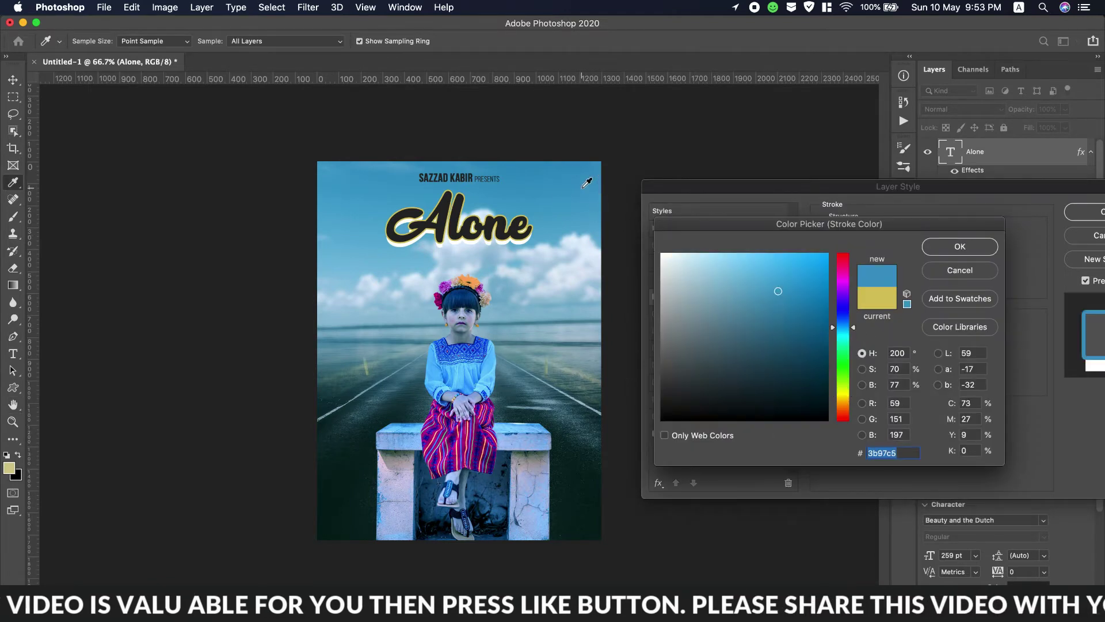
{"action": "left_click", "coordinate": [551, 257]}
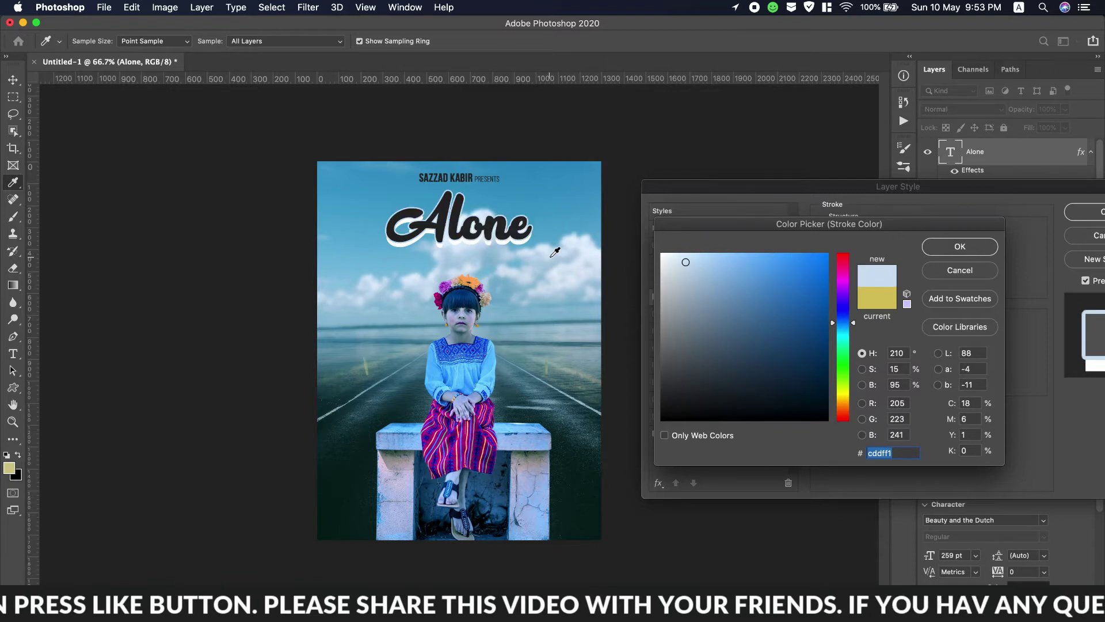
{"action": "left_click", "coordinate": [571, 458]}
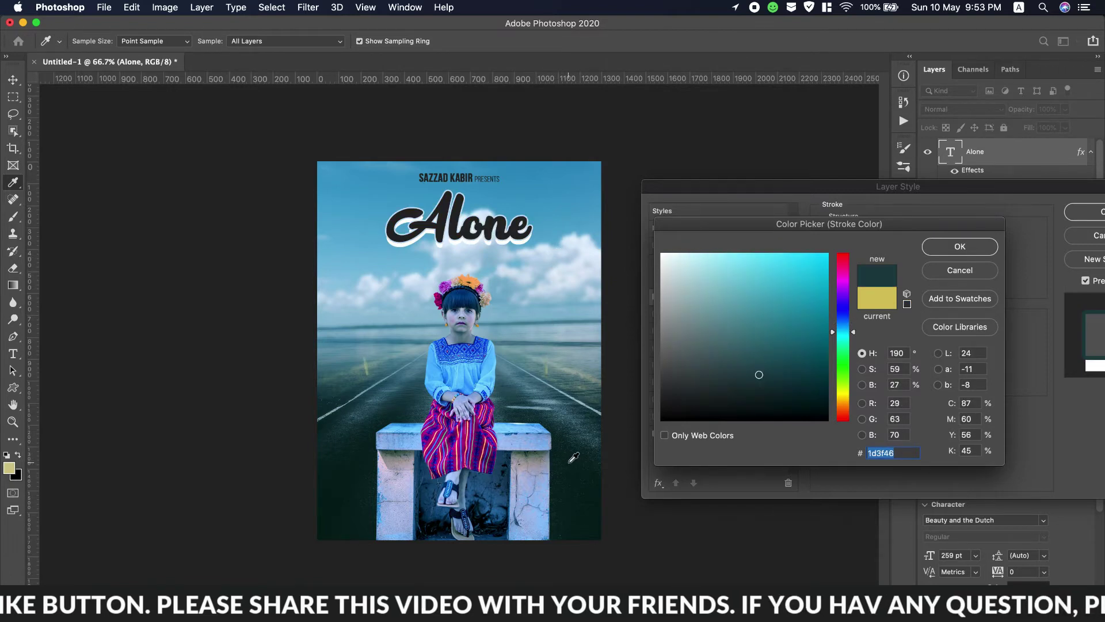
{"action": "left_click", "coordinate": [570, 300]}
{"action": "left_click", "coordinate": [570, 200]}
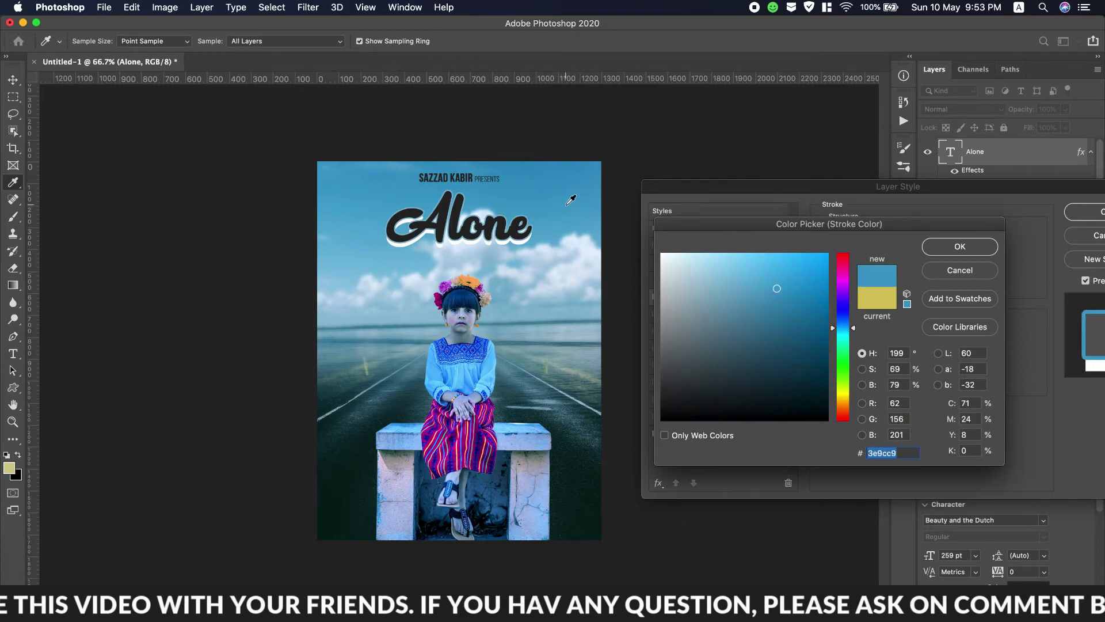
{"action": "left_click", "coordinate": [548, 257]}
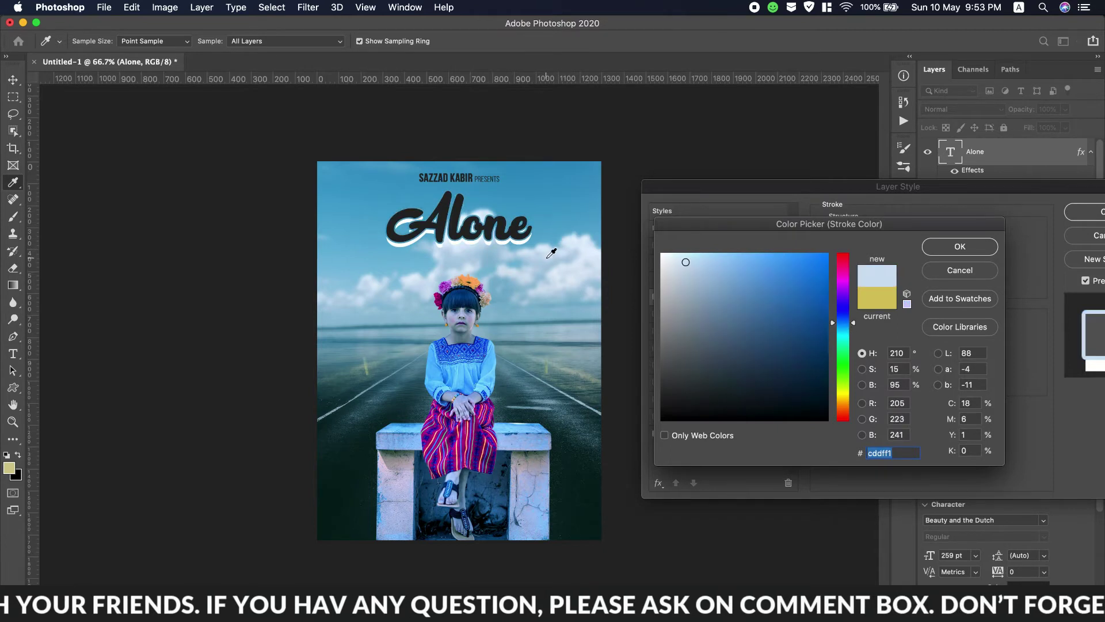
{"action": "left_click", "coordinate": [977, 249]}
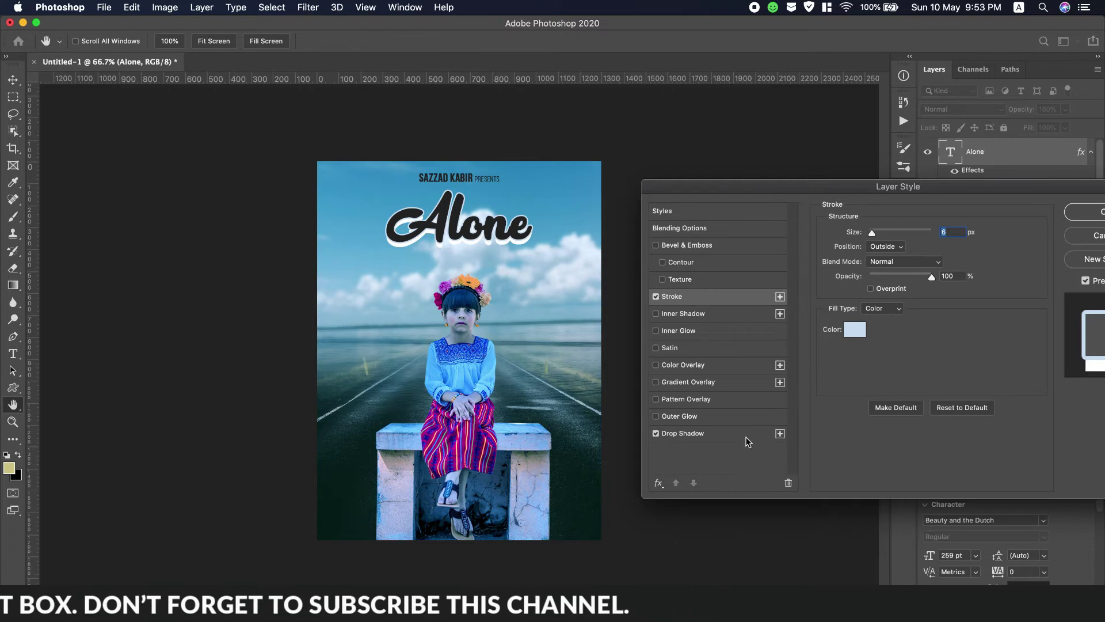
{"action": "left_click", "coordinate": [779, 438]}
Step: Make the second drop shadow black Multiply with 31 px distance, 0% spread, 24 px size
{"action": "left_click", "coordinate": [745, 450]}
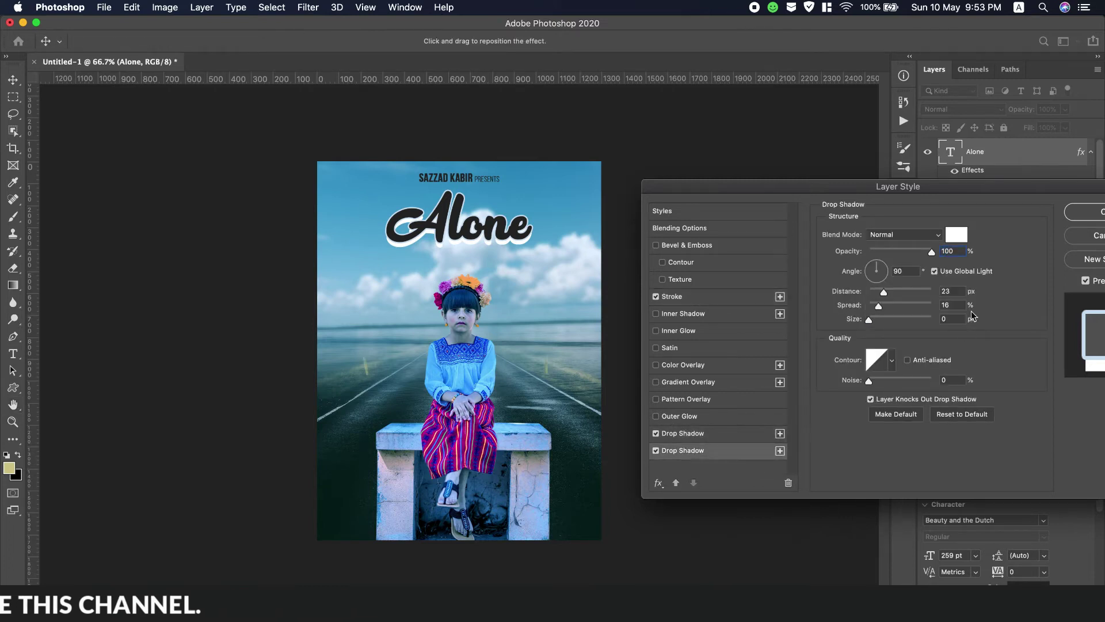
{"action": "left_click", "coordinate": [950, 236]}
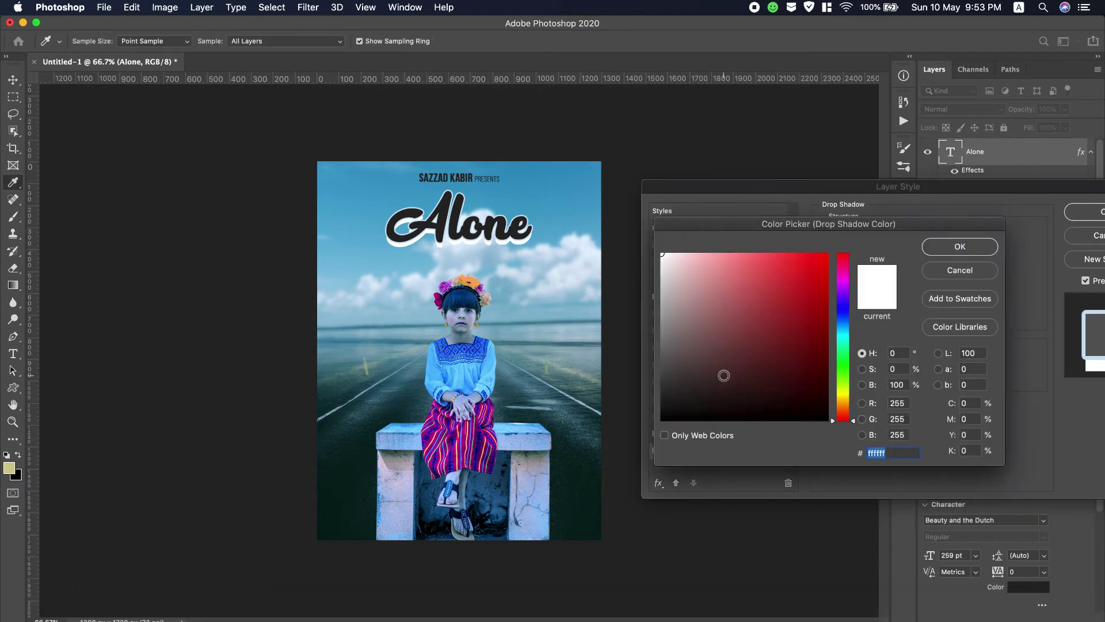
{"action": "left_click_drag", "start_coordinate": [721, 374], "coordinate": [623, 414]}
{"action": "left_click", "coordinate": [966, 253]}
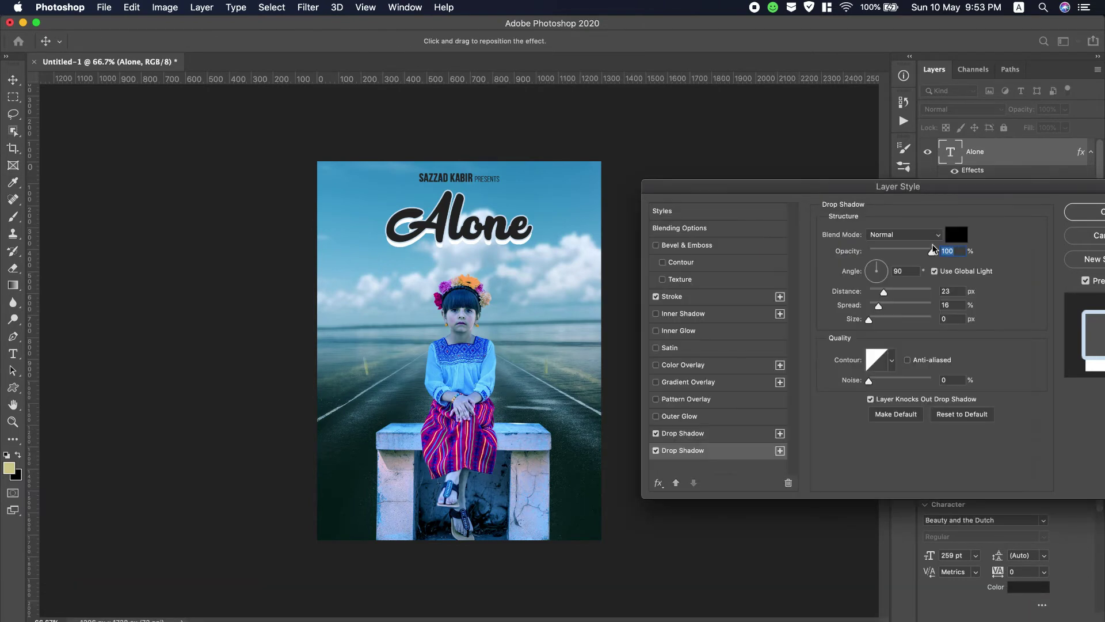
{"action": "left_click", "coordinate": [927, 236]}
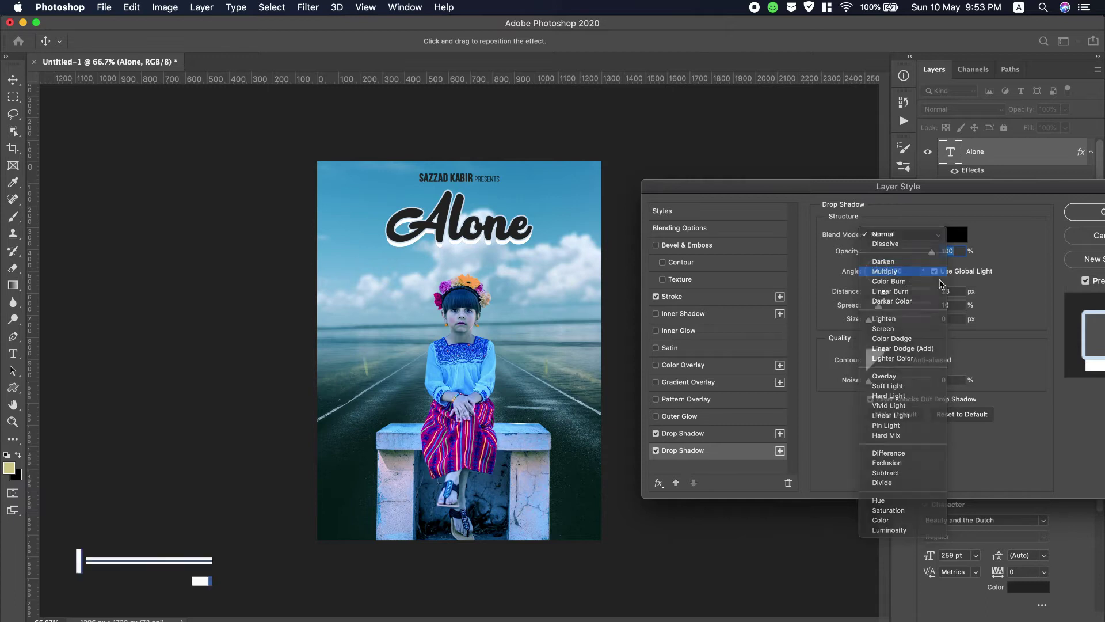
{"action": "left_click", "coordinate": [910, 273]}
{"action": "left_click_drag", "start_coordinate": [884, 292], "coordinate": [892, 294]}
{"action": "left_click_drag", "start_coordinate": [891, 292], "coordinate": [889, 291]}
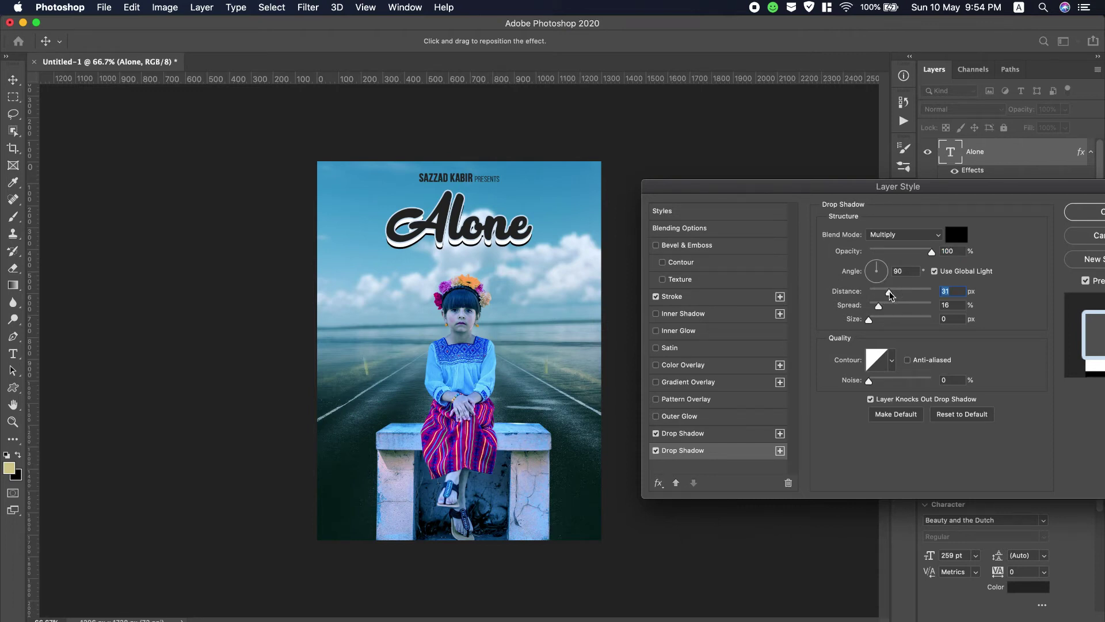
{"action": "left_click_drag", "start_coordinate": [870, 320], "coordinate": [876, 320]}
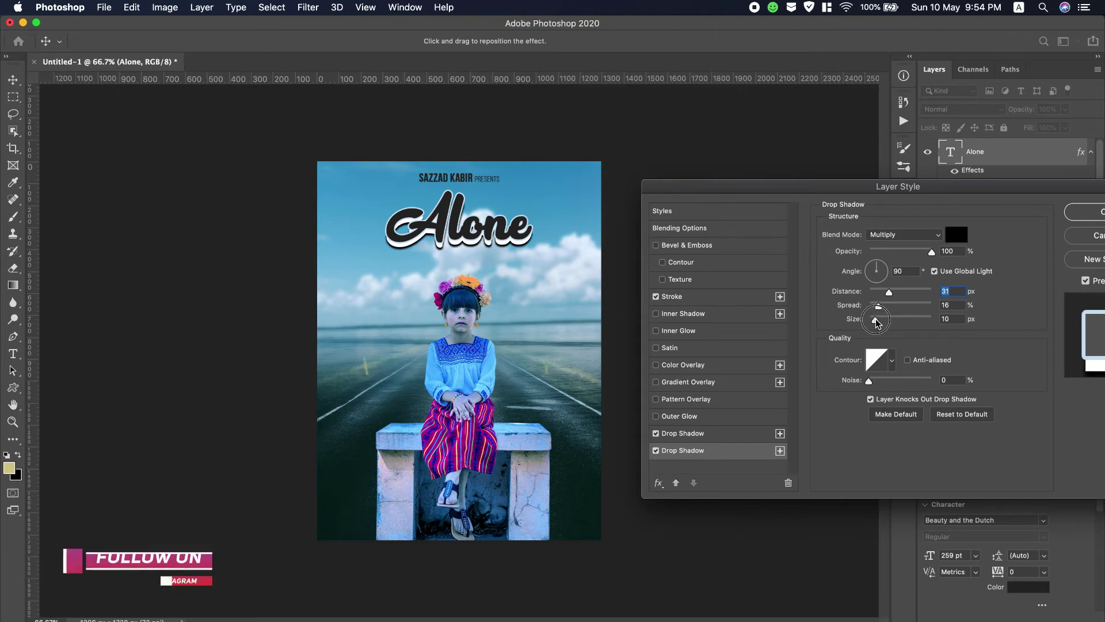
{"action": "mouse_move", "coordinate": [878, 306]}
{"action": "left_mouse_down"}
{"action": "mouse_move", "coordinate": [860, 311]}
{"action": "mouse_move", "coordinate": [878, 321]}
{"action": "left_mouse_up"}
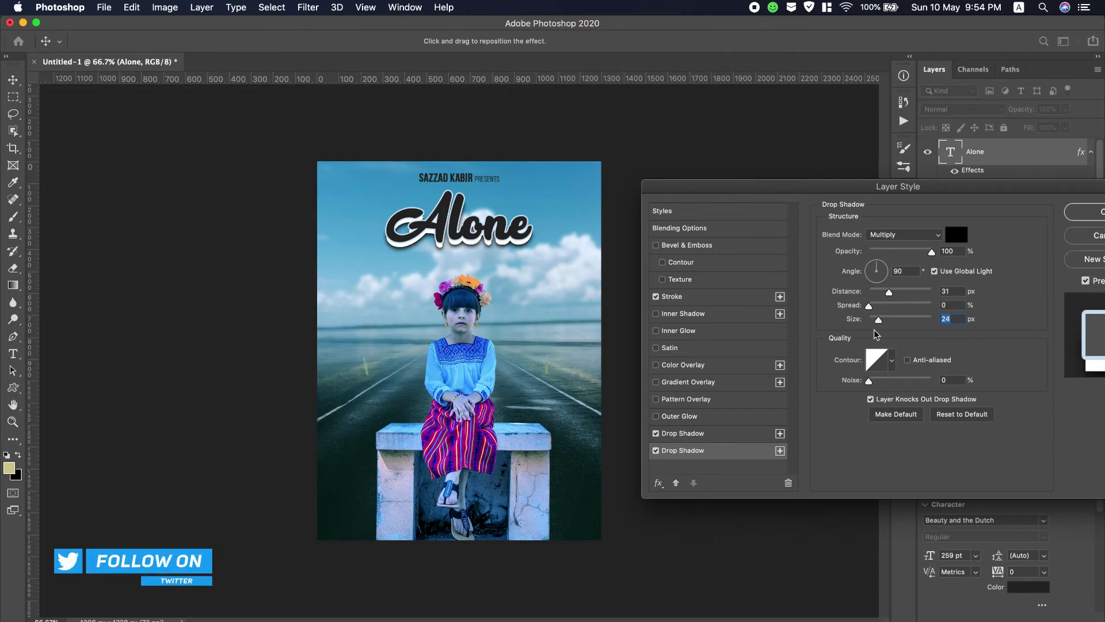
{"action": "left_click", "coordinate": [1088, 211]}
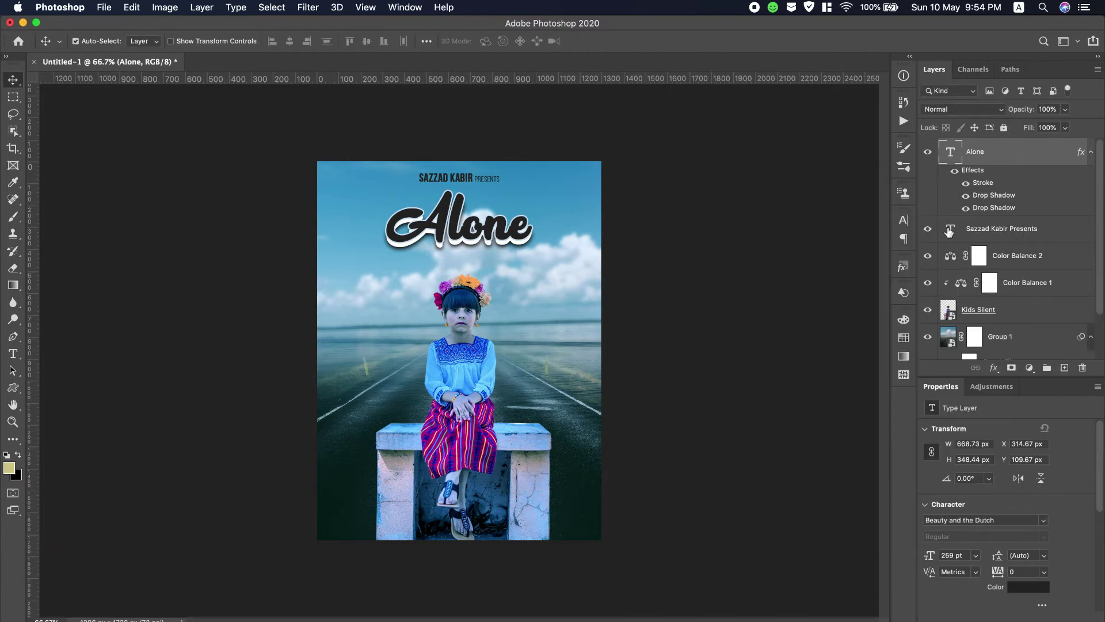
Step: Recolour the Alone text fill to dark teal #092425 sampled from the poster
{"action": "double_click", "coordinate": [947, 151]}
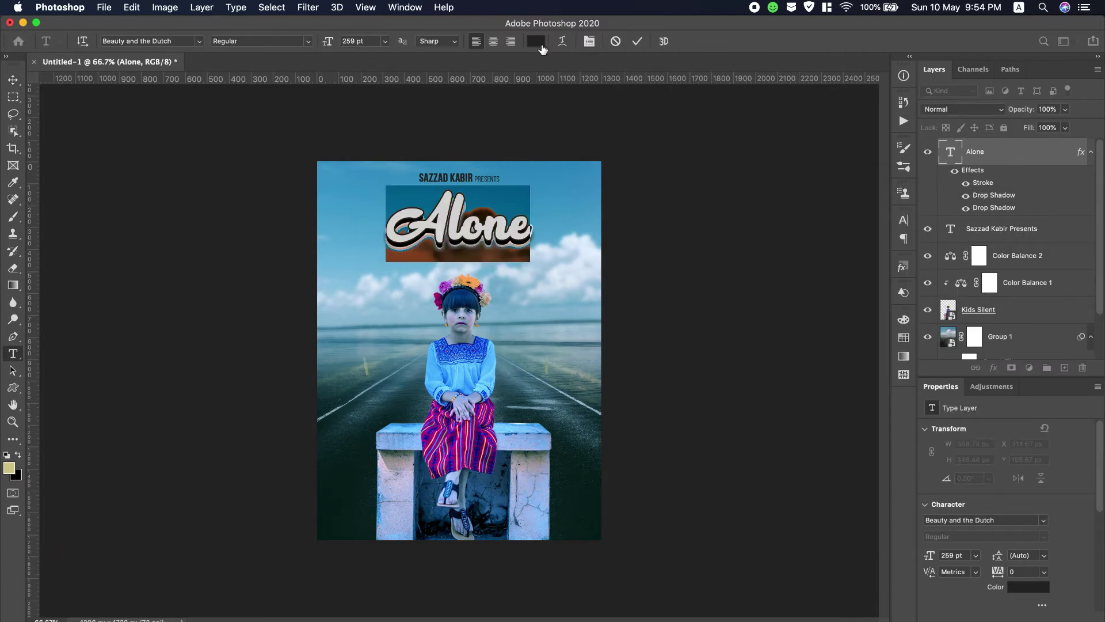
{"action": "left_click", "coordinate": [540, 47]}
{"action": "left_click", "coordinate": [568, 192]}
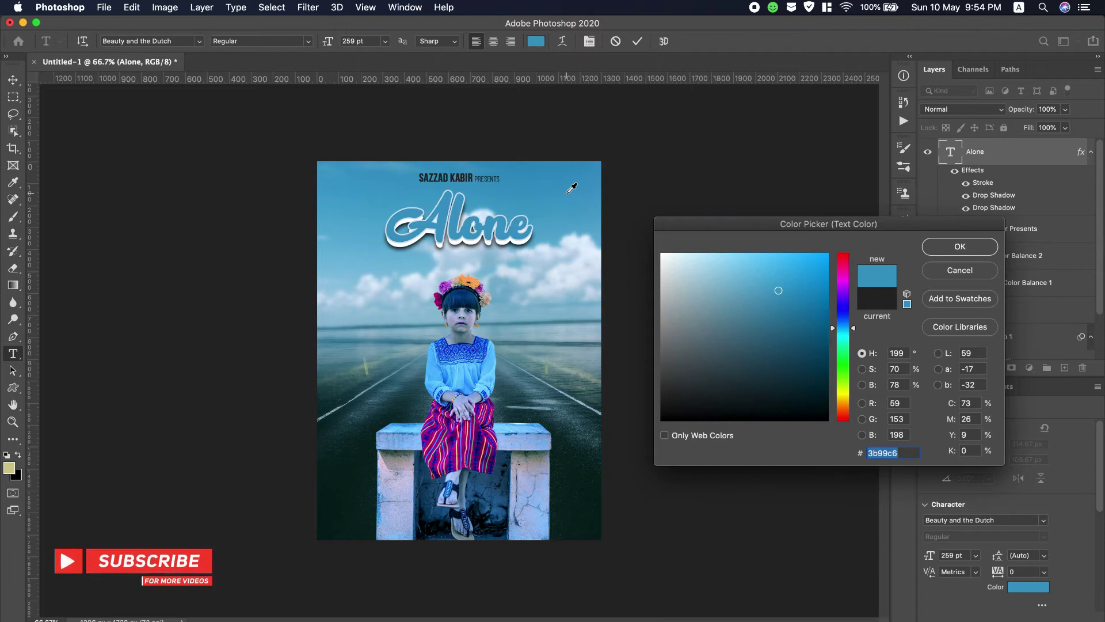
{"action": "left_click", "coordinate": [525, 397]}
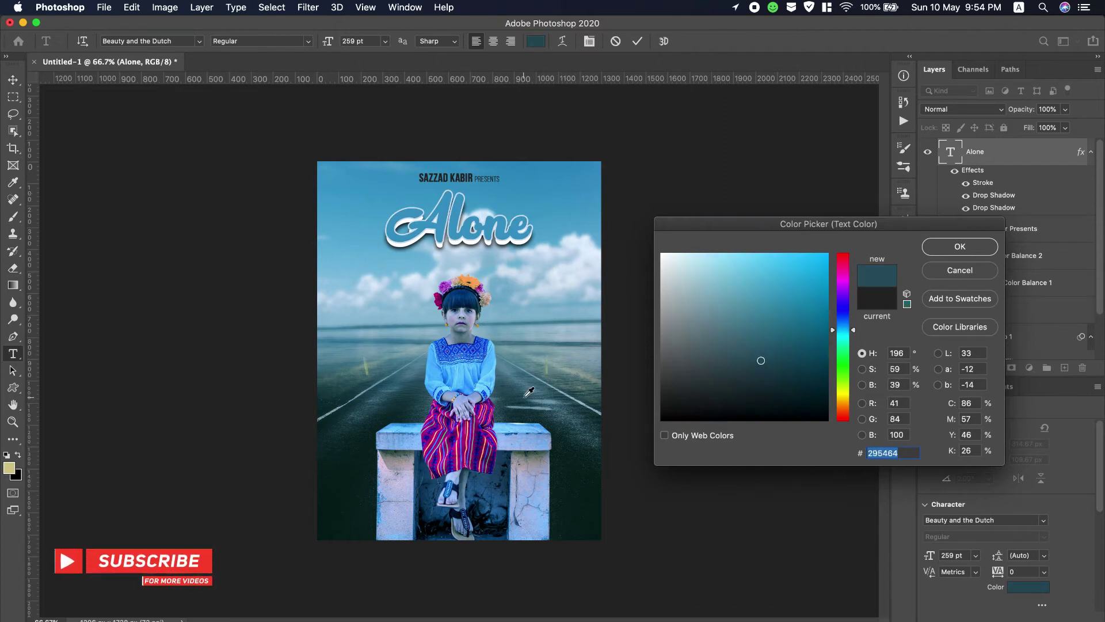
{"action": "left_click", "coordinate": [577, 436]}
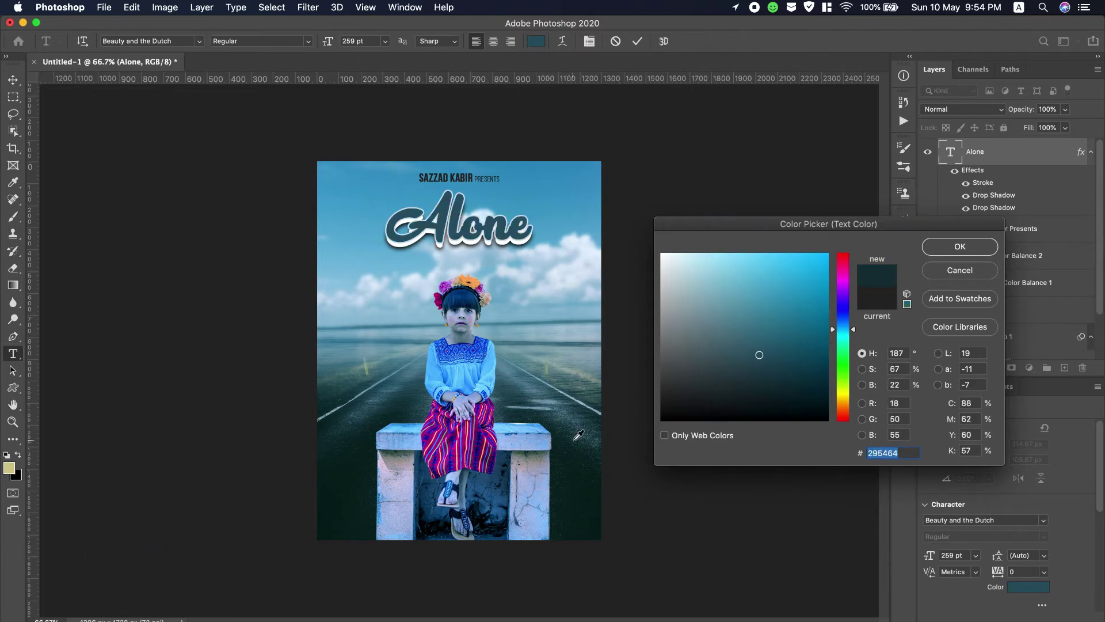
{"action": "left_click", "coordinate": [480, 373]}
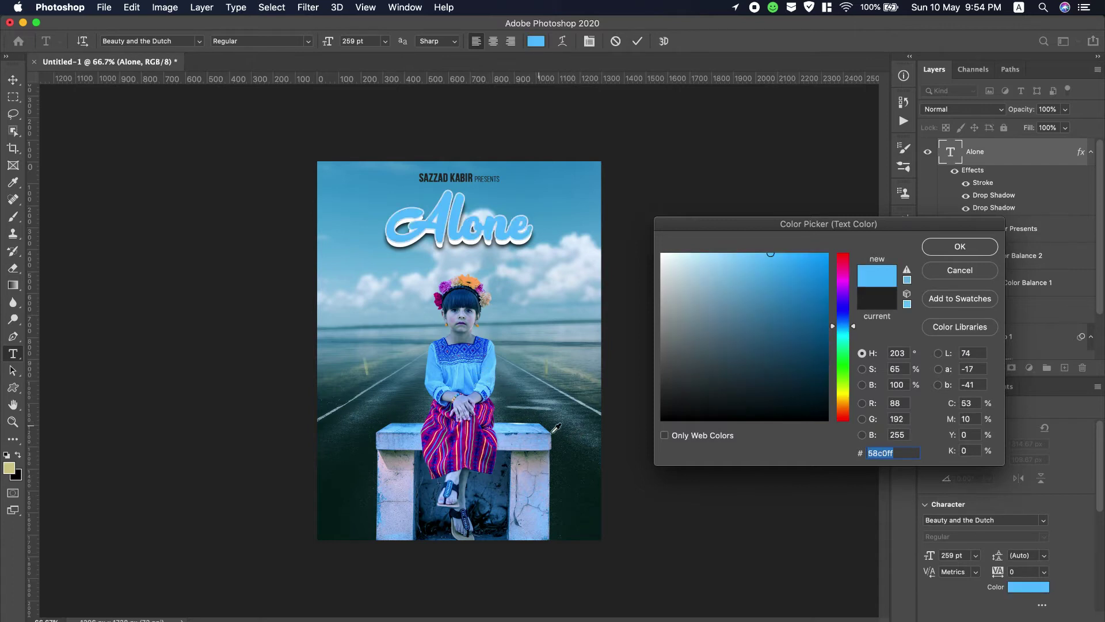
{"action": "left_click", "coordinate": [578, 446]}
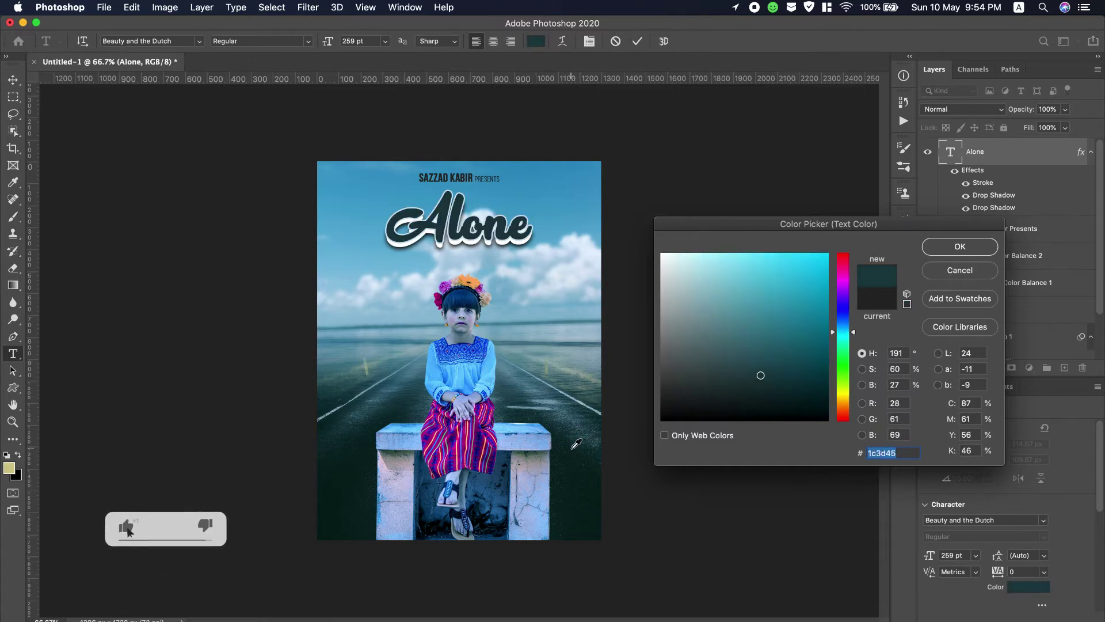
{"action": "left_click", "coordinate": [582, 449]}
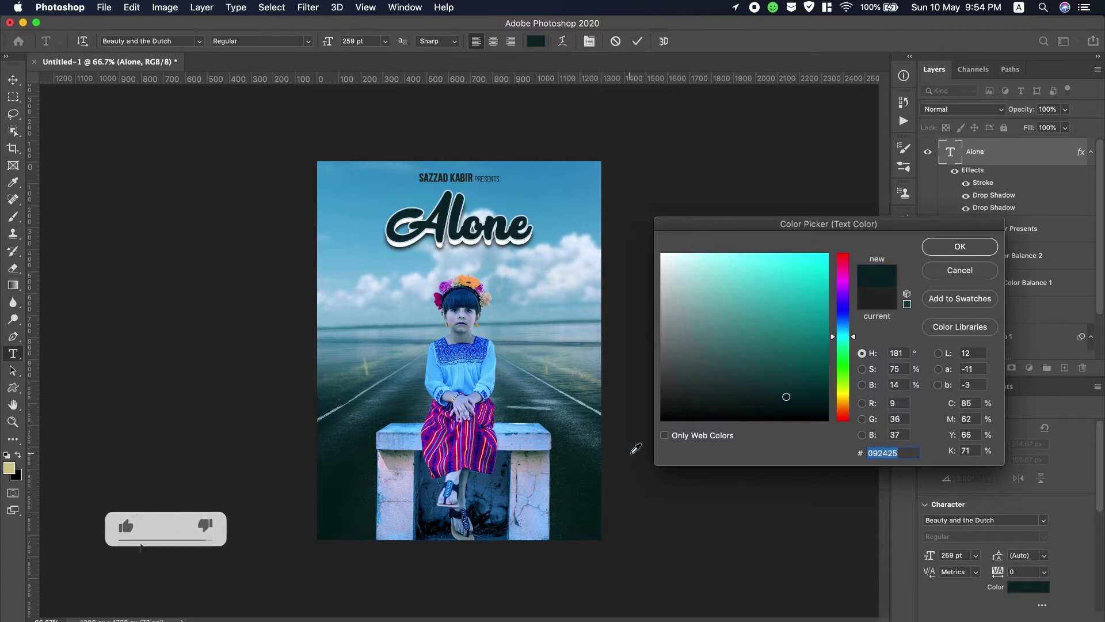
{"action": "left_click", "coordinate": [944, 247]}
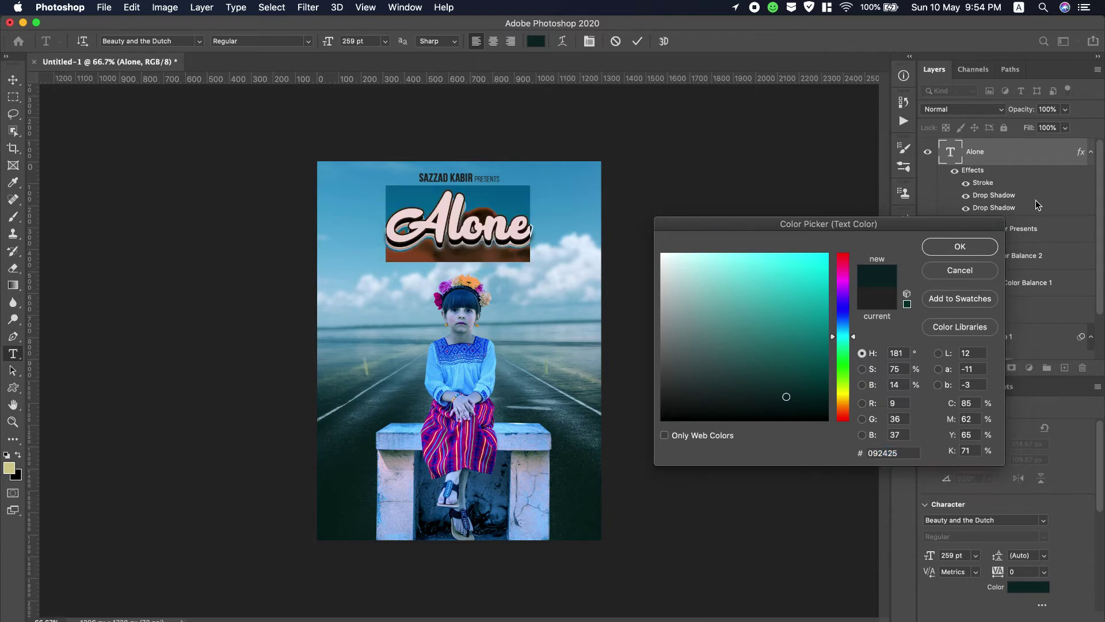
{"action": "key", "text": "Escape"}
{"action": "key", "text": "v"}
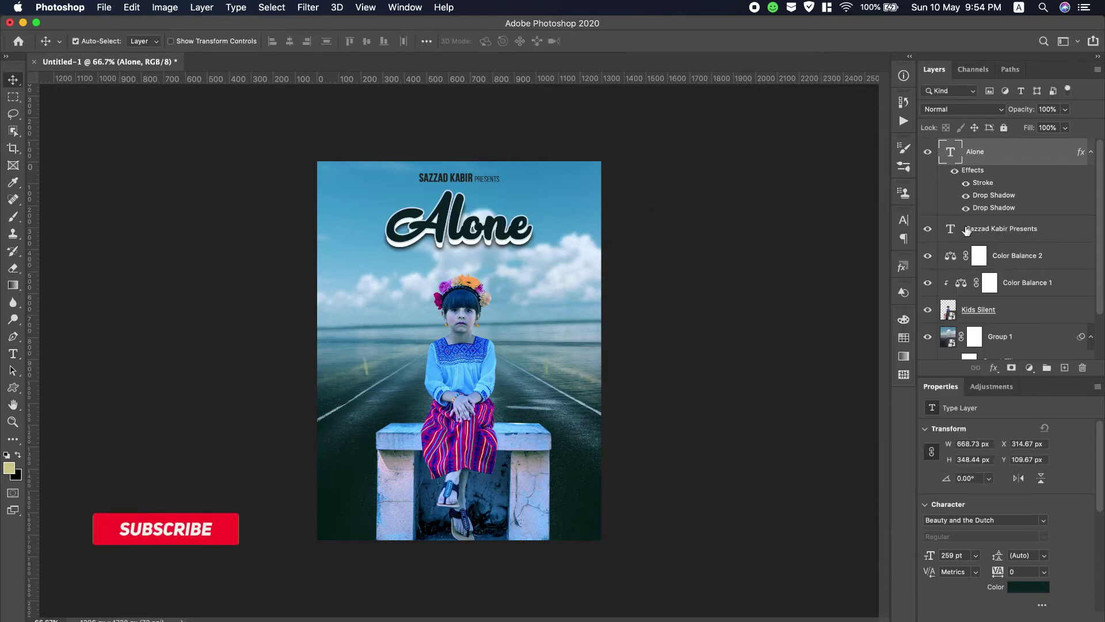
Step: In the Alone title's Stroke layer style, sample a blue stroke colour from the sky
{"action": "double_click", "coordinate": [1030, 178]}
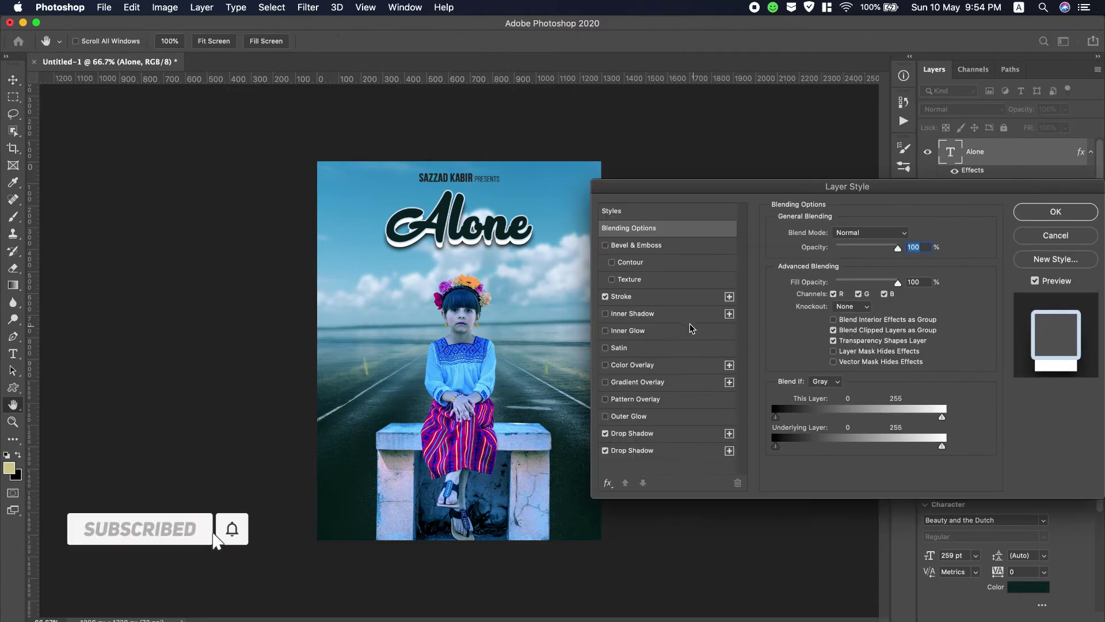
{"action": "left_click", "coordinate": [668, 300]}
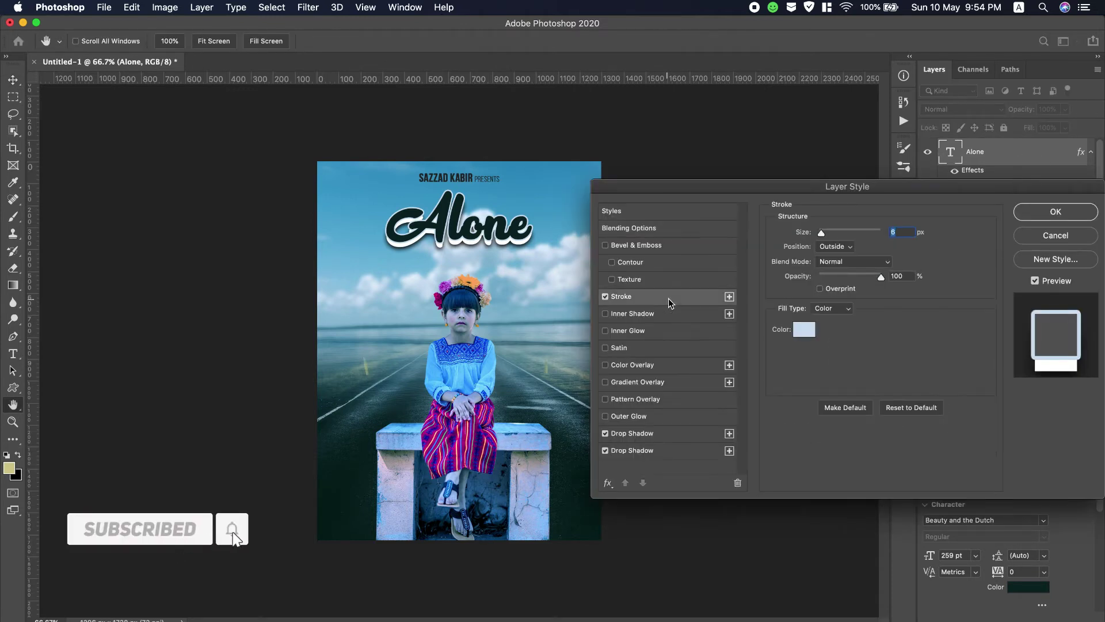
{"action": "left_click", "coordinate": [836, 246]}
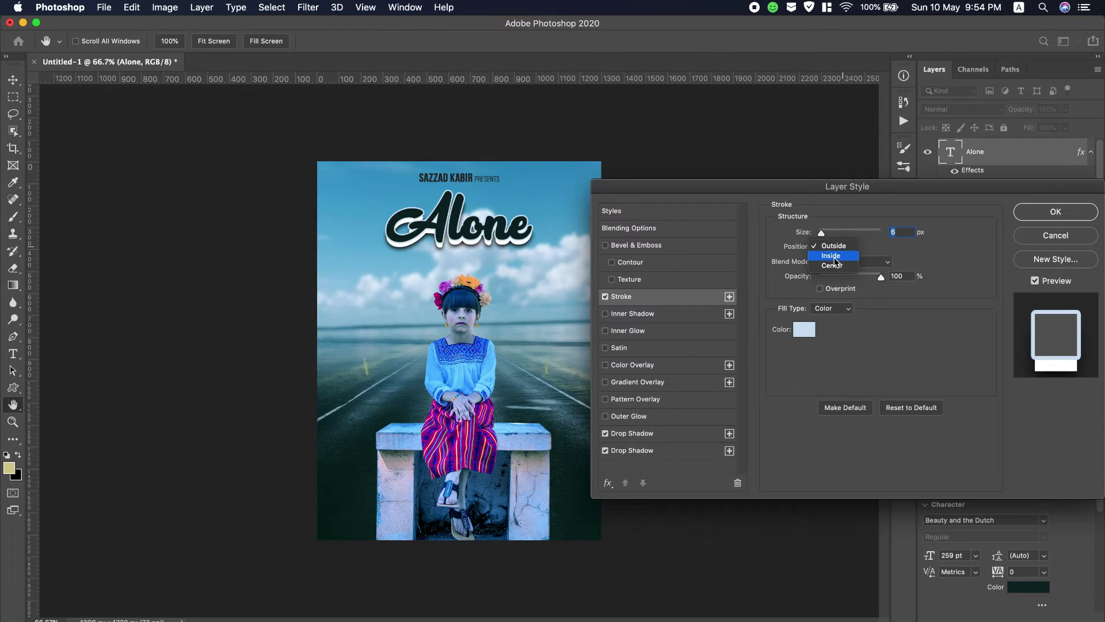
{"action": "left_click", "coordinate": [836, 257]}
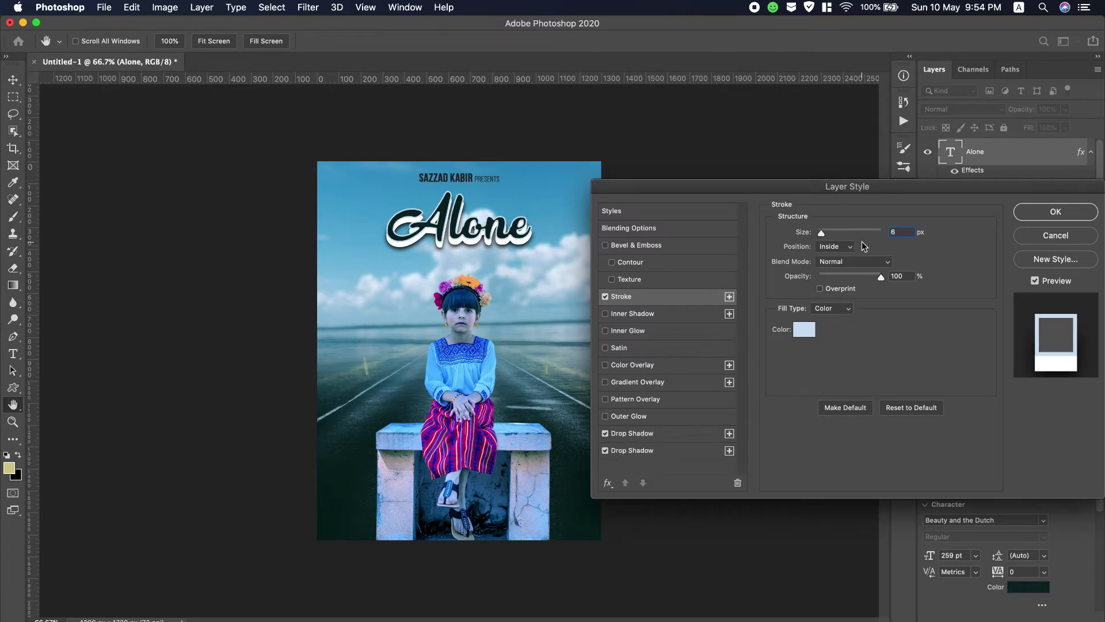
{"action": "double_click", "coordinate": [908, 232]}
{"action": "key", "text": "Down"}
{"action": "key", "text": "Down"}
{"action": "key", "text": "Down"}
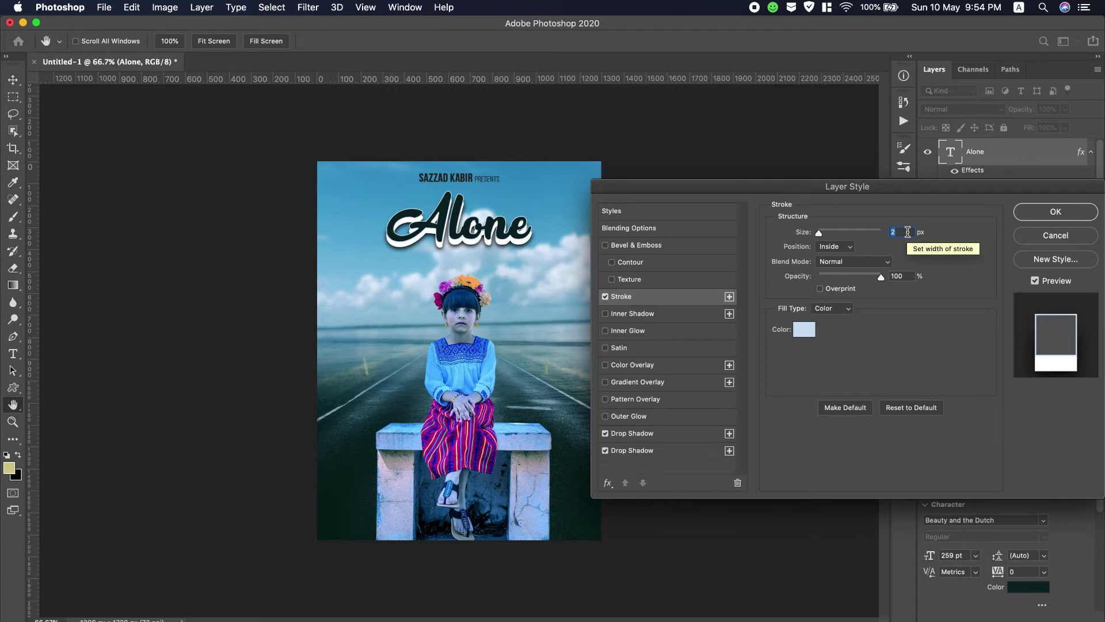
{"action": "left_click", "coordinate": [805, 329]}
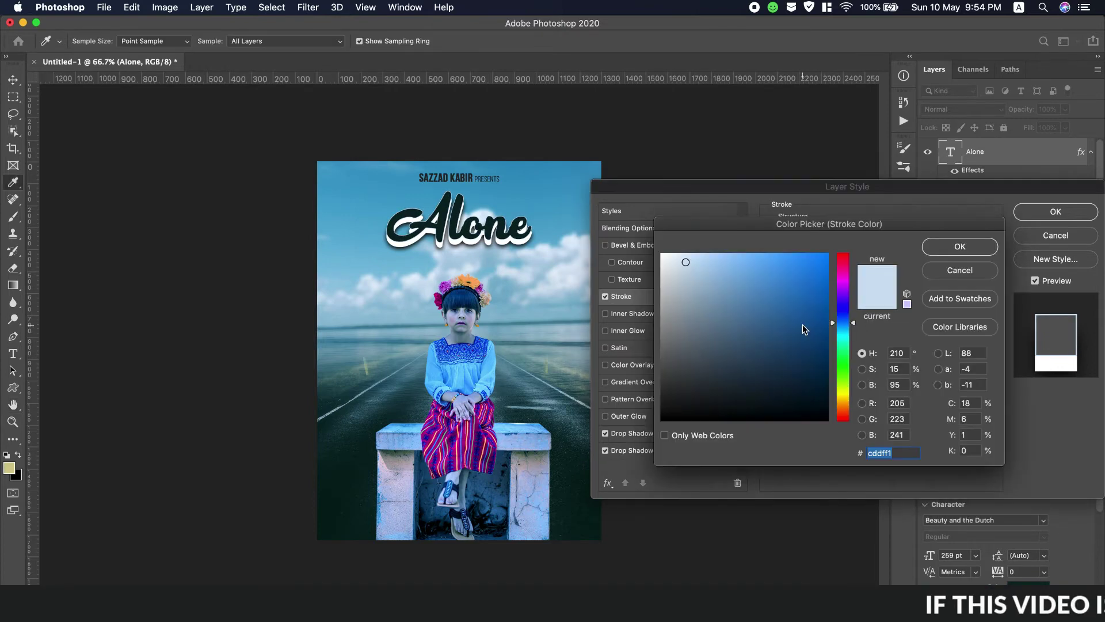
{"action": "left_click", "coordinate": [526, 194]}
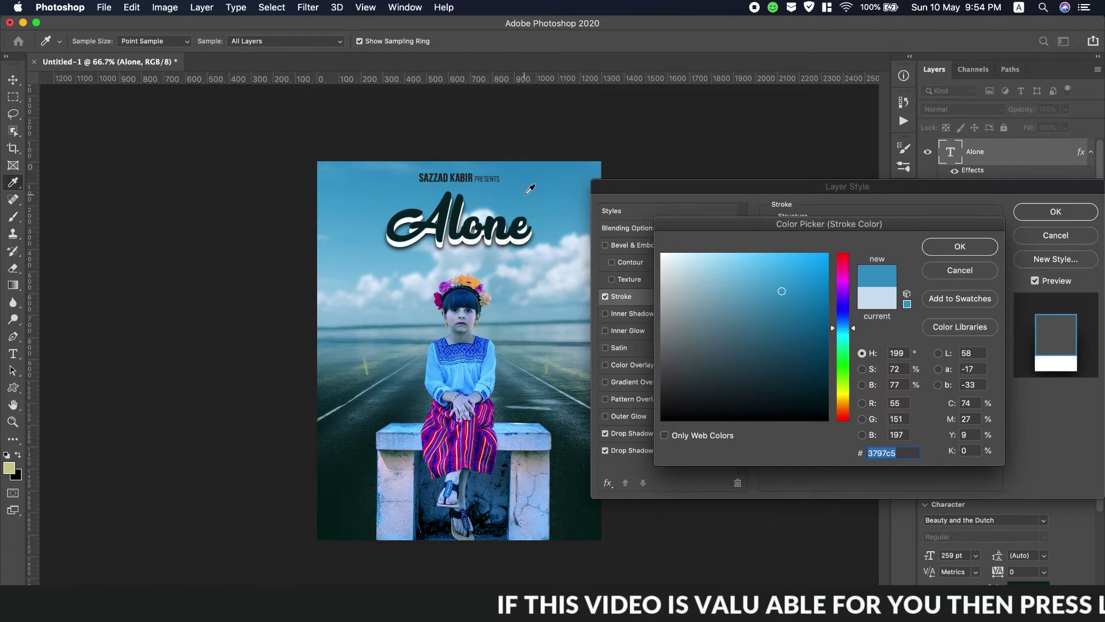
{"action": "left_click", "coordinate": [971, 252]}
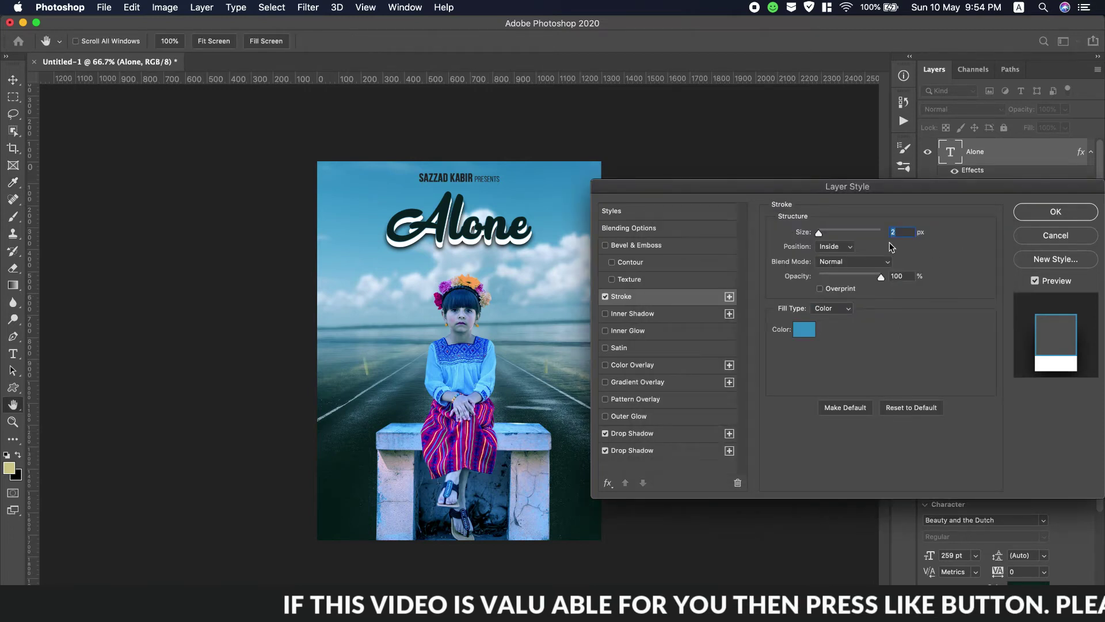
Step: Set the stroke position to Outside at 2 px and apply the layer style
{"action": "key", "text": "Up"}
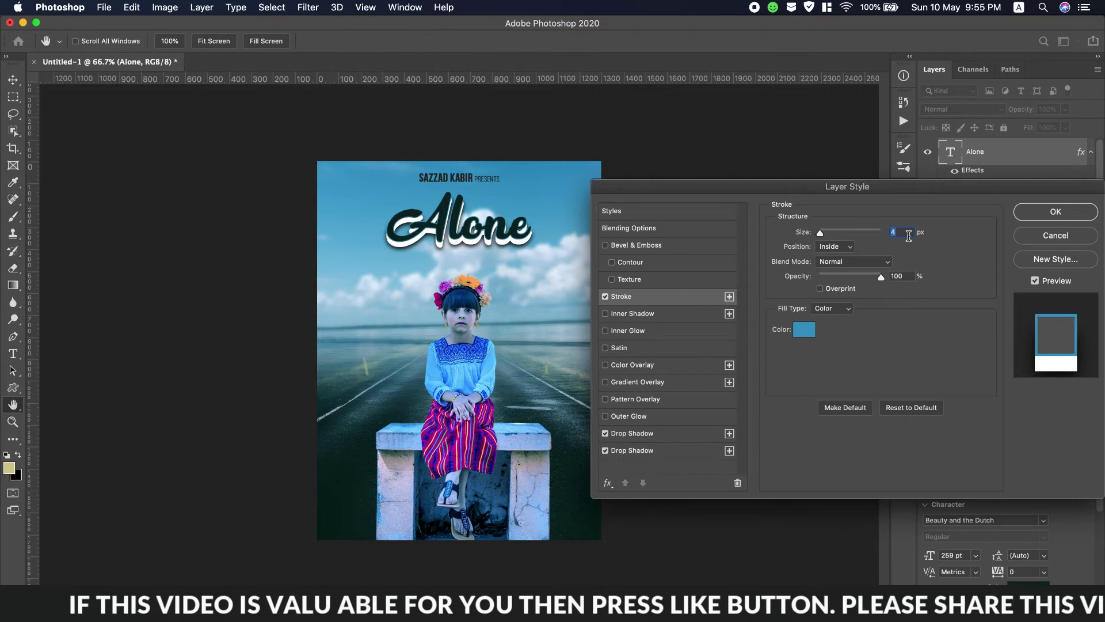
{"action": "key", "text": "Up"}
{"action": "key", "text": "Down"}
{"action": "left_click", "coordinate": [839, 246]}
{"action": "left_click", "coordinate": [835, 235]}
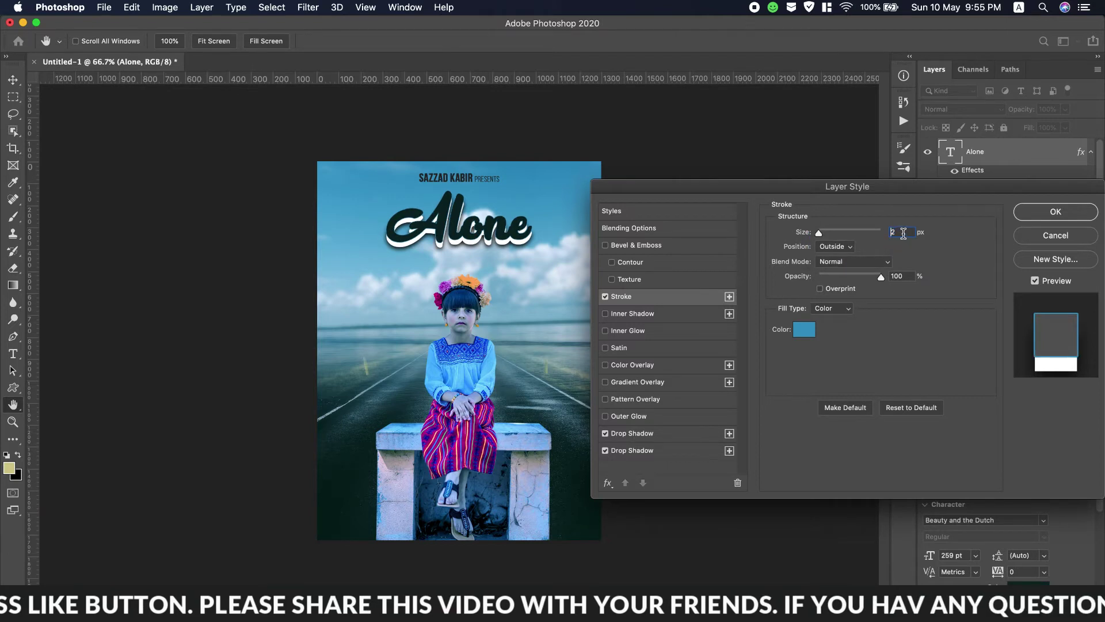
{"action": "key", "text": "Up"}
{"action": "key", "text": "Up"}
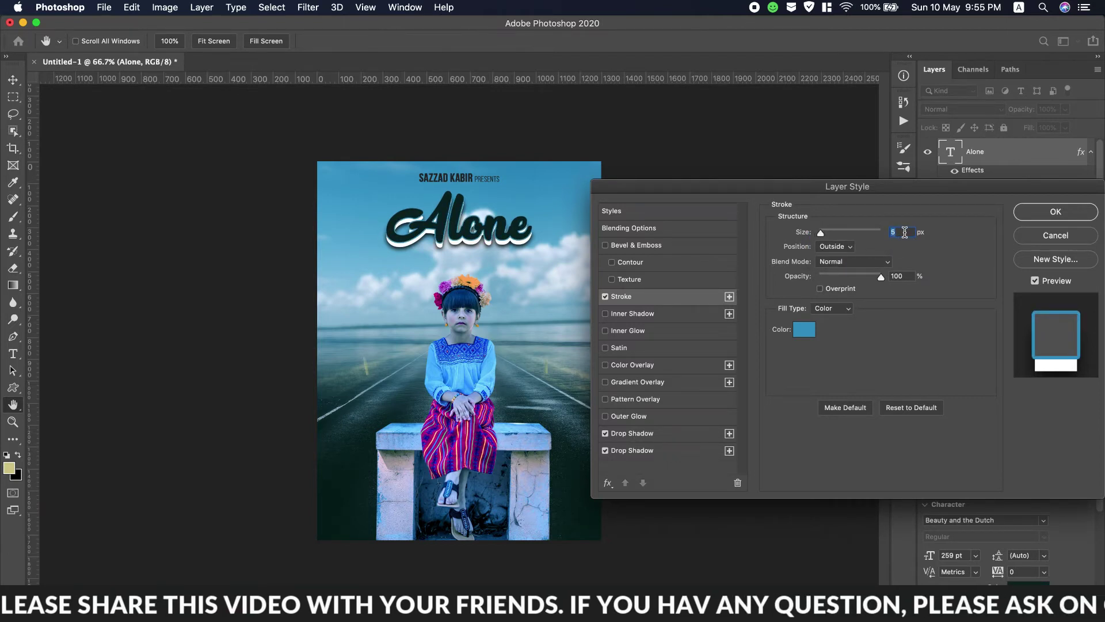
{"action": "key", "text": "Up"}
{"action": "key", "text": "Down"}
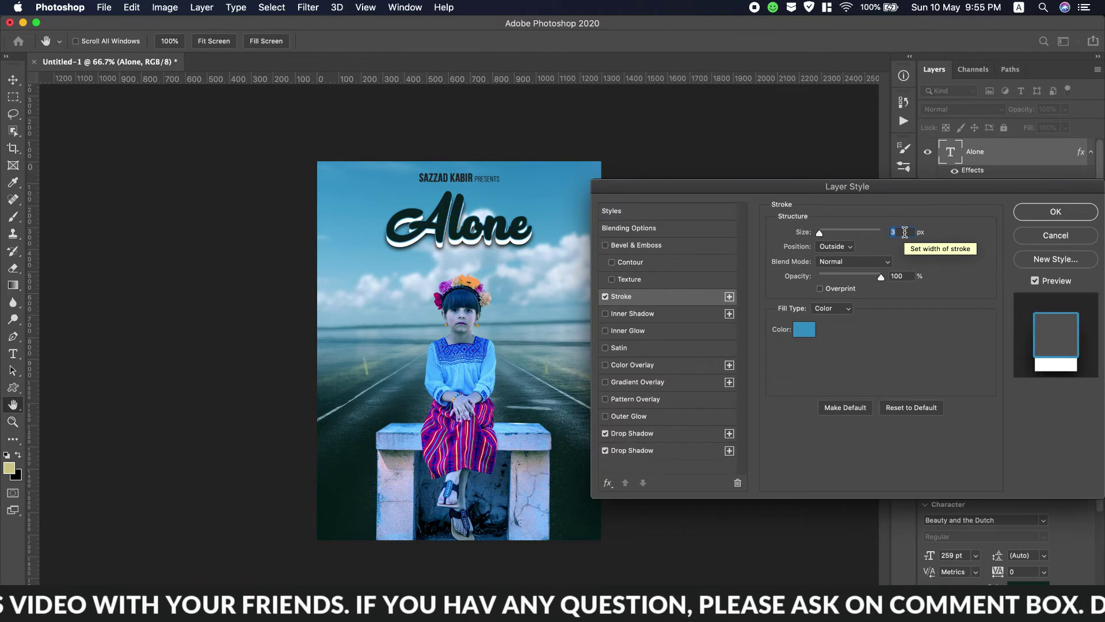
{"action": "key", "text": "Down"}
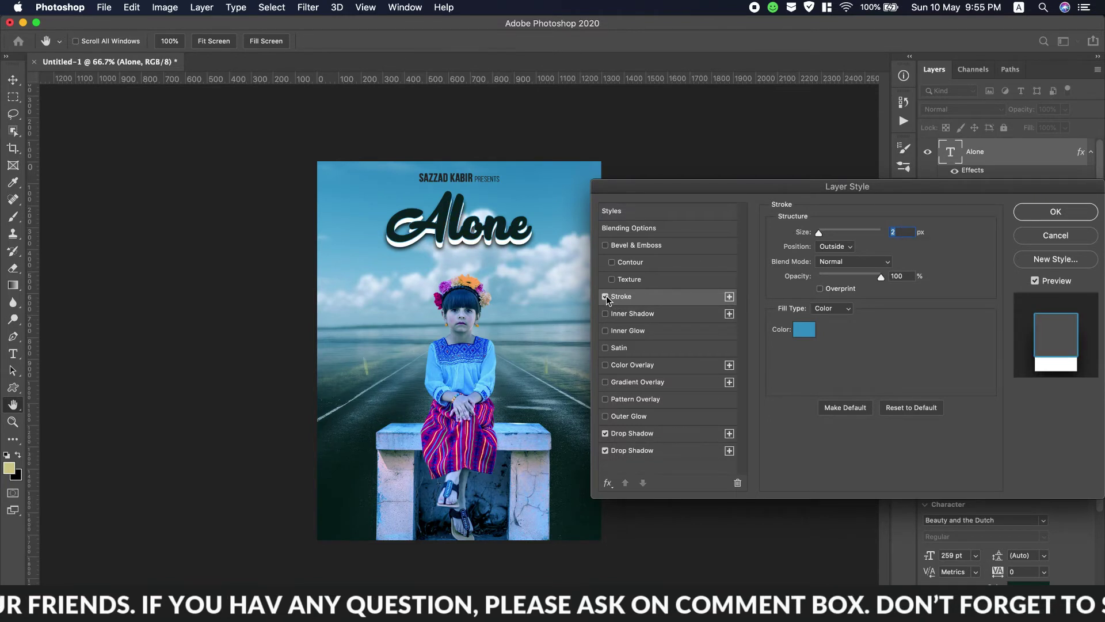
{"action": "left_click", "coordinate": [1069, 235]}
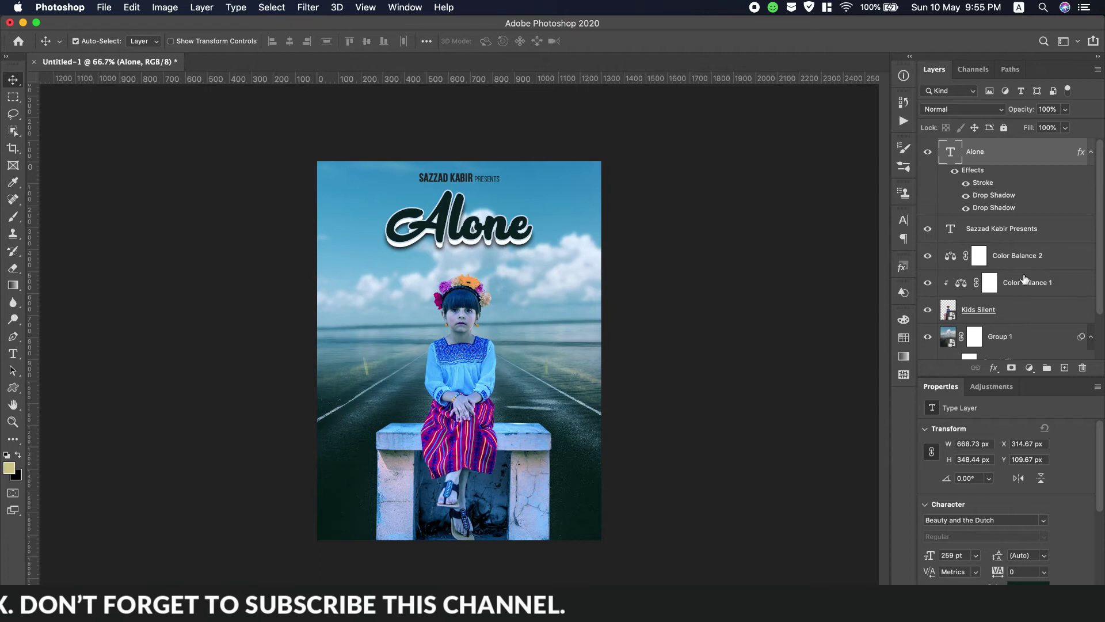
Step: Place the scary face PNG embedded above Group 1, raise it, and scale it to 143.82%
{"action": "left_click", "coordinate": [1012, 332]}
{"action": "left_click", "coordinate": [102, 9]}
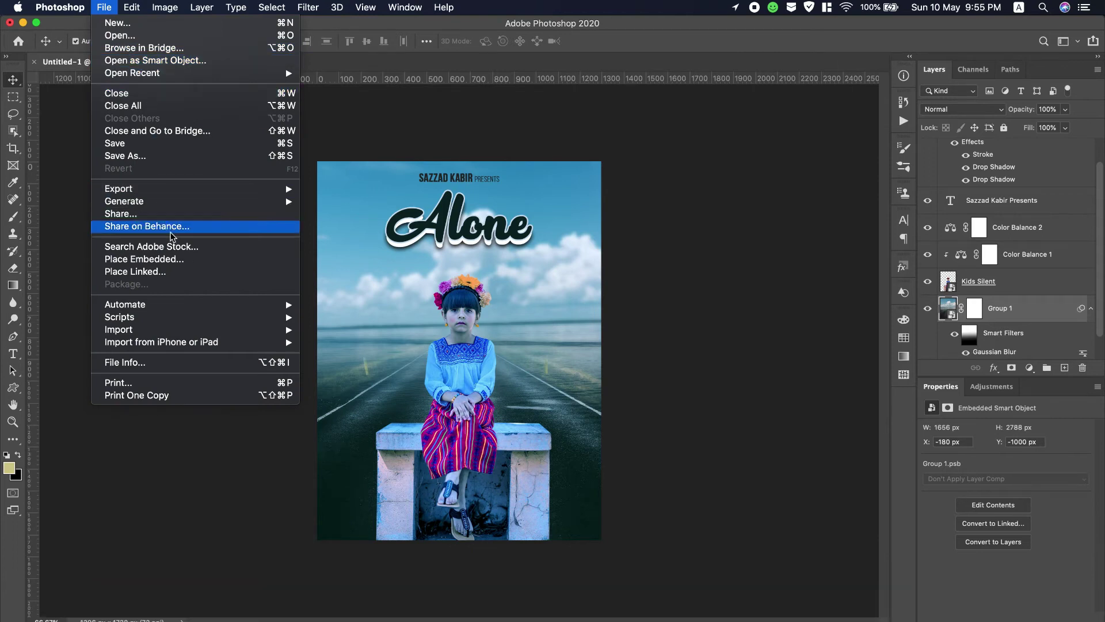
{"action": "left_click", "coordinate": [181, 259]}
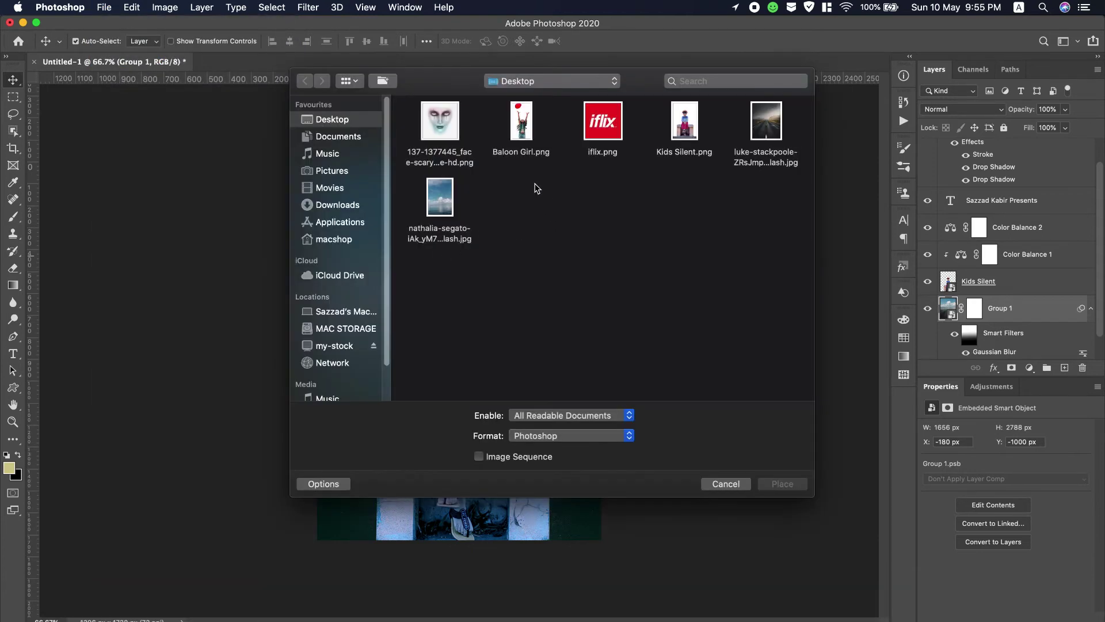
{"action": "double_click", "coordinate": [448, 132]}
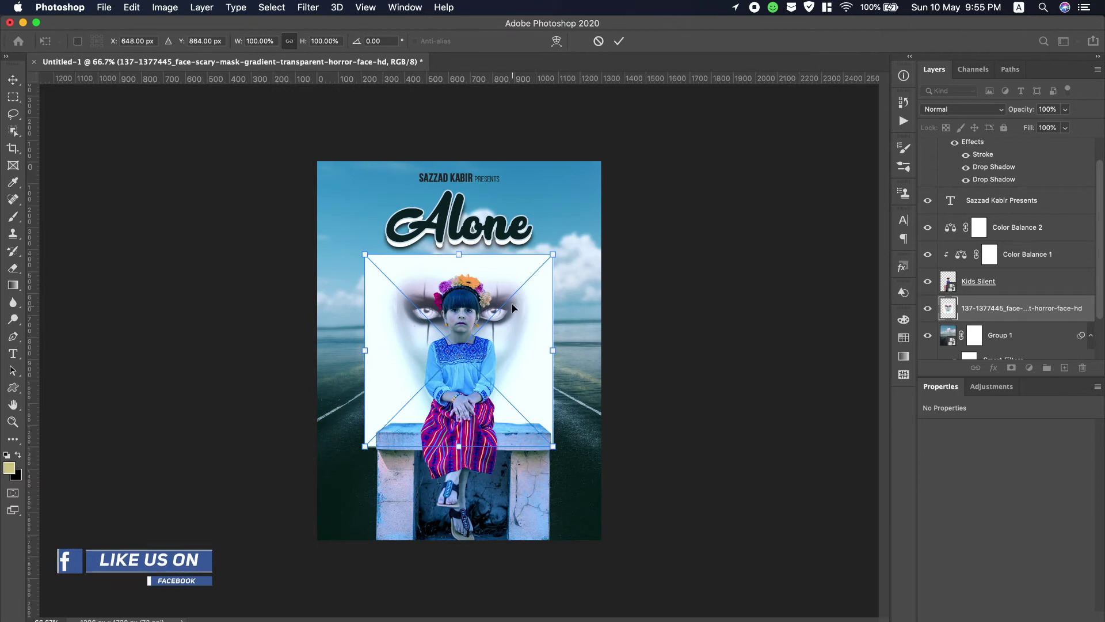
{"action": "left_click_drag", "start_coordinate": [511, 288], "coordinate": [506, 230]}
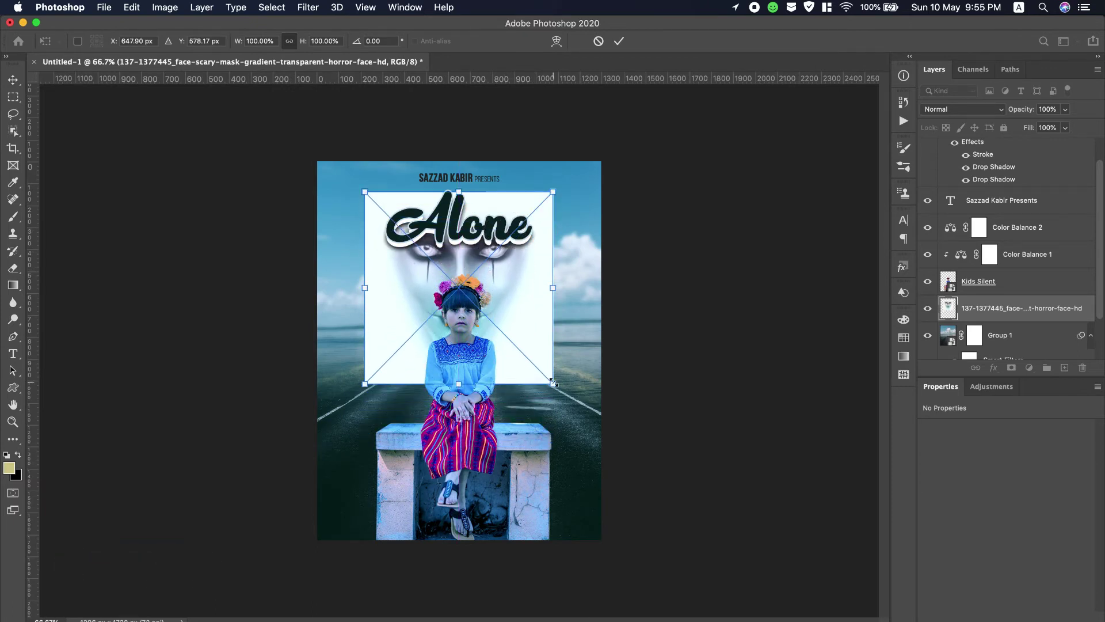
{"action": "left_click_drag", "start_coordinate": [552, 385], "coordinate": [593, 431]}
{"action": "left_click_drag", "start_coordinate": [530, 333], "coordinate": [528, 365]}
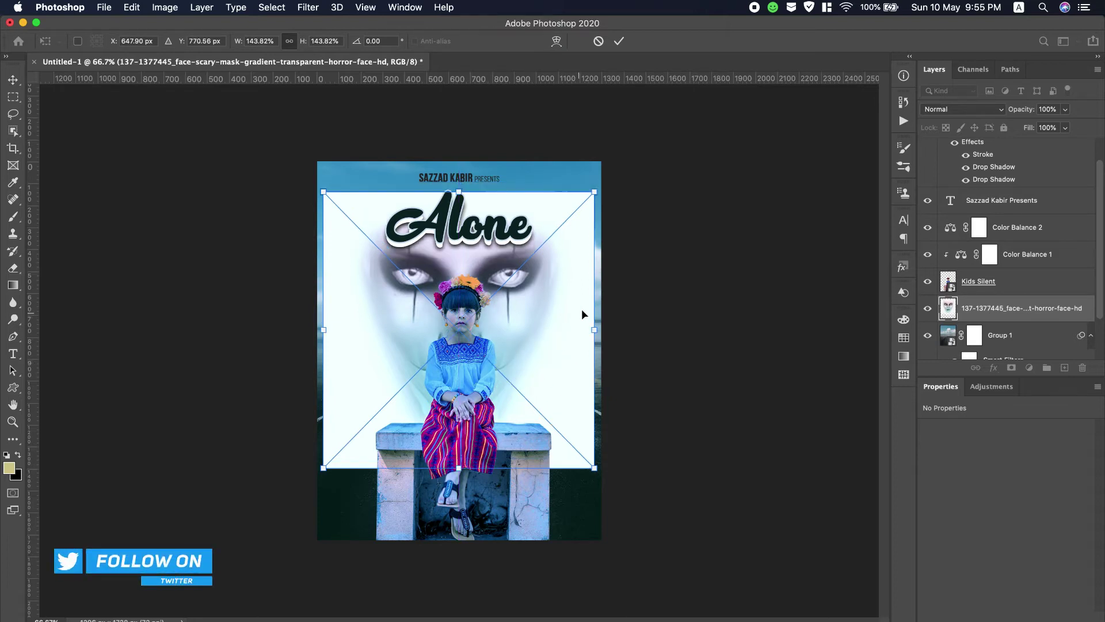
{"action": "left_click", "coordinate": [618, 43]}
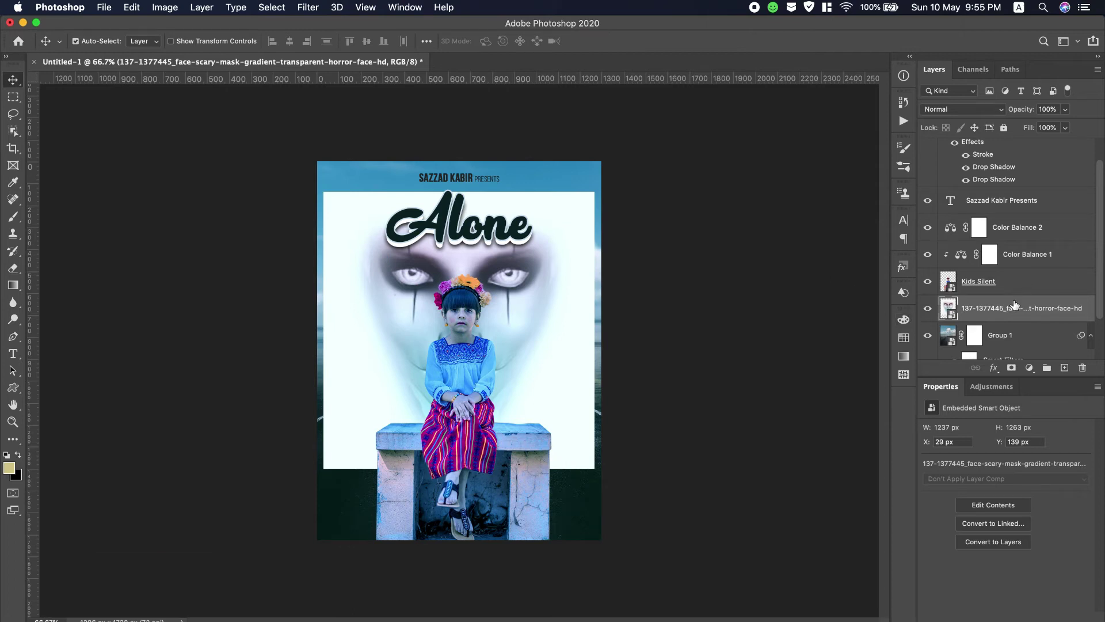
Step: Set the face layer's blend mode to Multiply and add a layer mask
{"action": "left_click", "coordinate": [975, 110]}
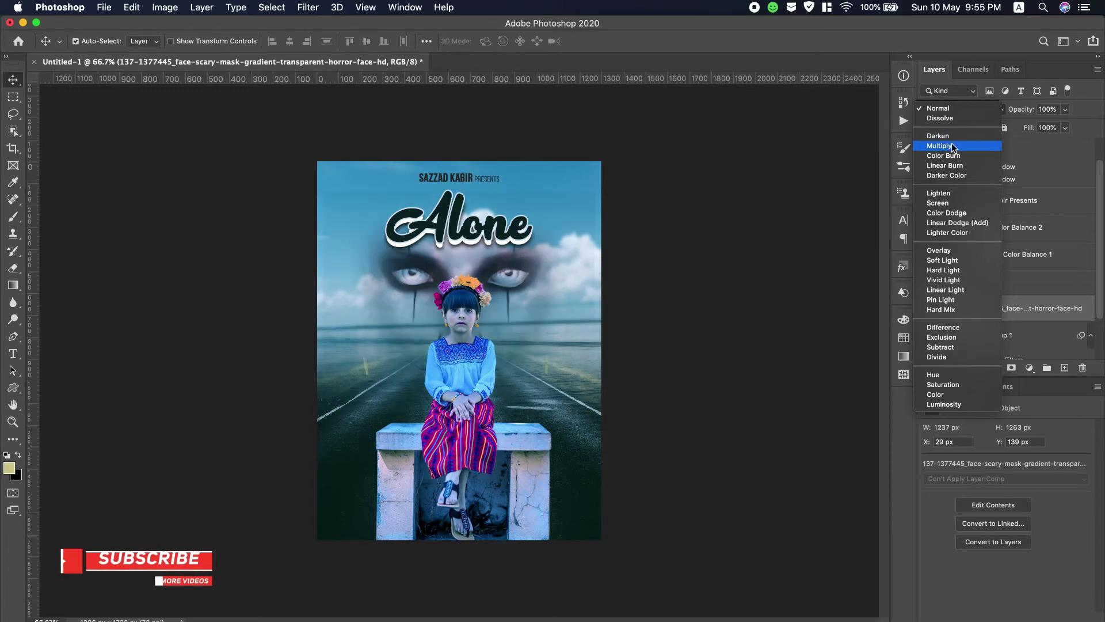
{"action": "left_click", "coordinate": [953, 146]}
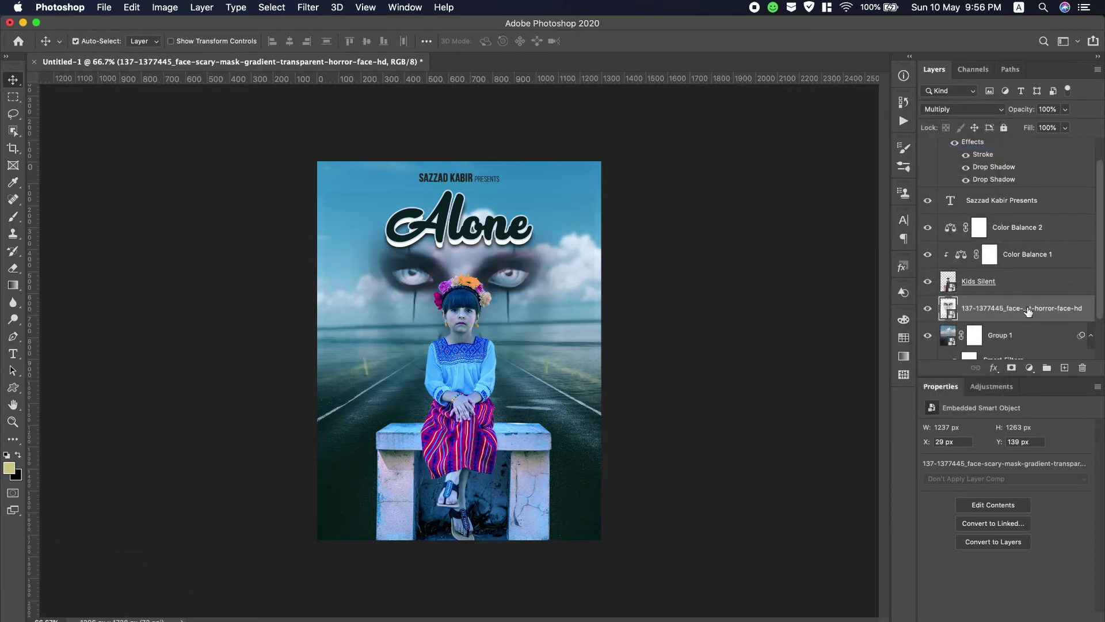
{"action": "left_click", "coordinate": [1012, 369]}
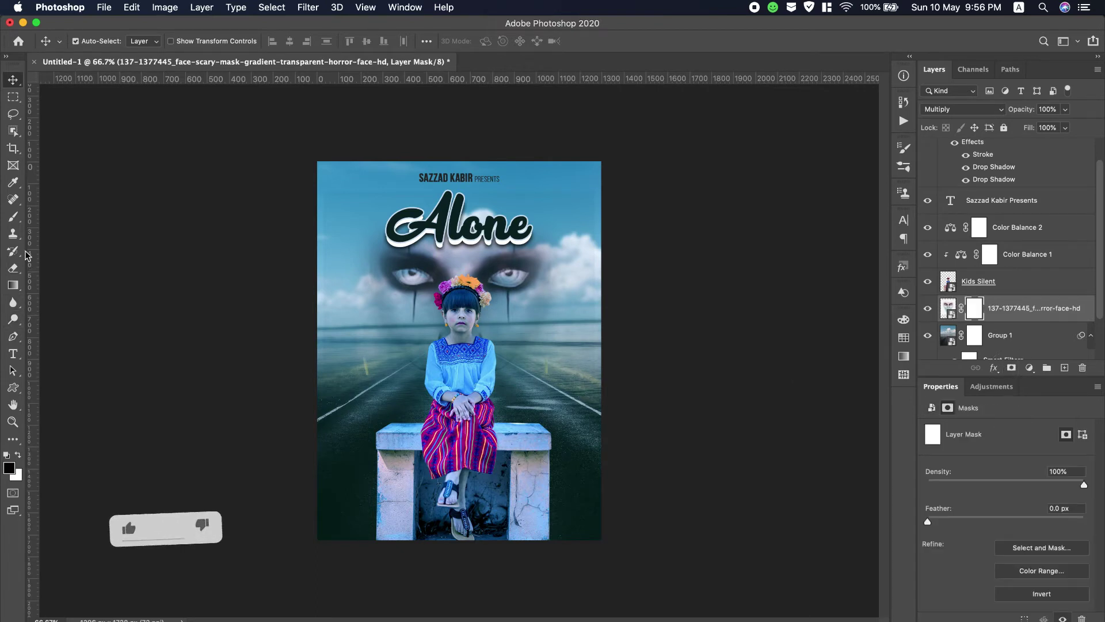
{"action": "left_click", "coordinate": [13, 216]}
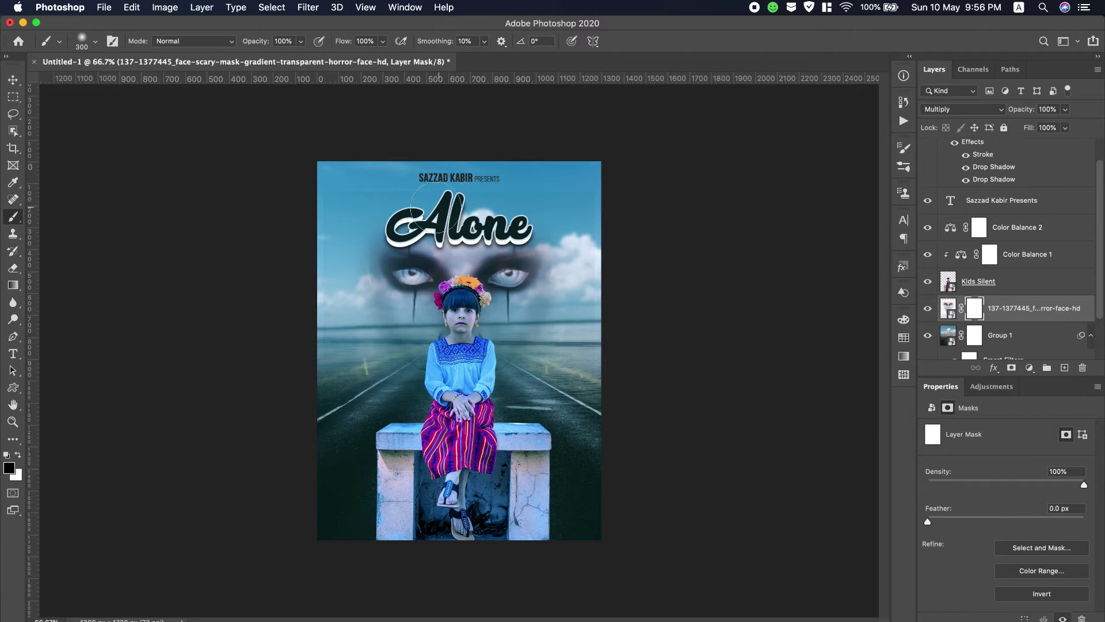
Step: Paint the mask black around the title, road, bench and both edges, leaving only the eyes
{"action": "left_click_drag", "start_coordinate": [397, 213], "coordinate": [512, 222]}
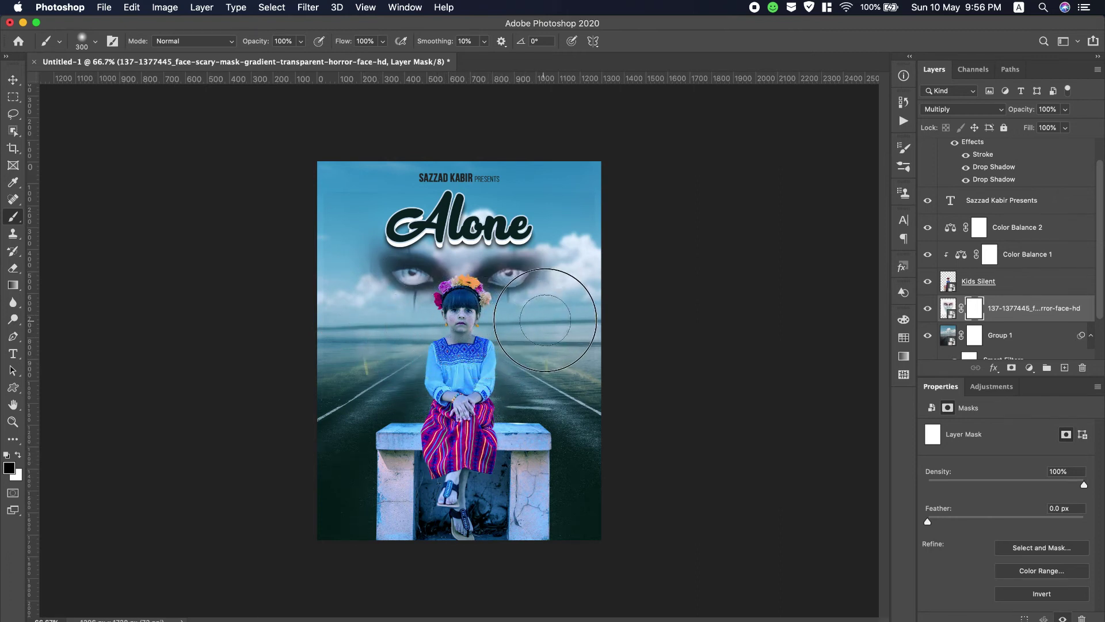
{"action": "mouse_move", "coordinate": [399, 349]}
{"action": "left_mouse_down"}
{"action": "mouse_move", "coordinate": [345, 259]}
{"action": "mouse_move", "coordinate": [363, 242]}
{"action": "left_mouse_up"}
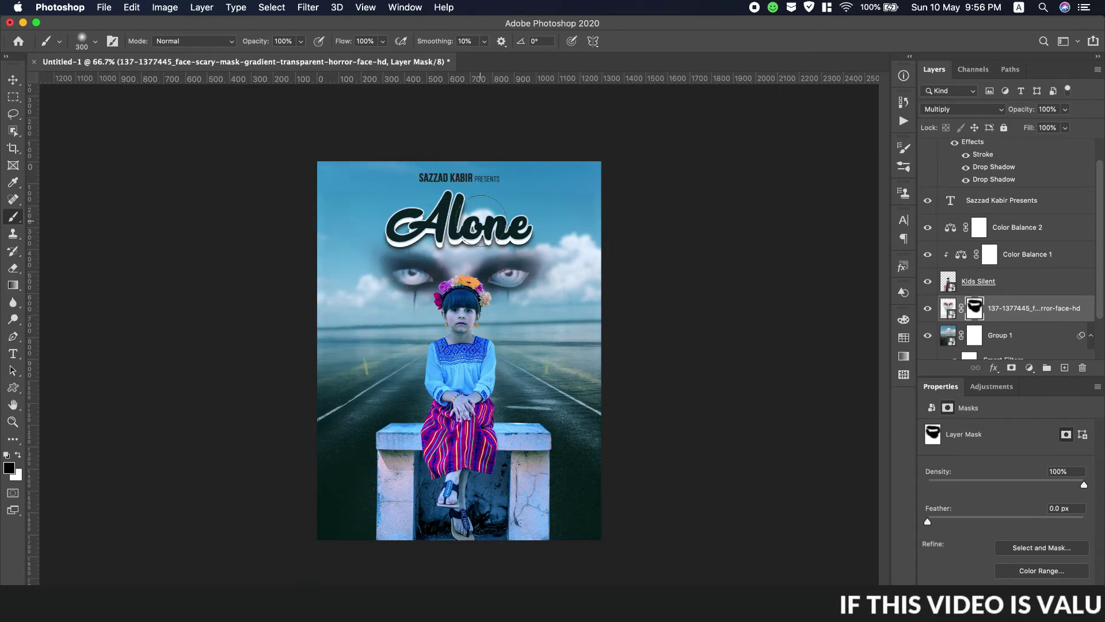
{"action": "left_click_drag", "start_coordinate": [498, 221], "coordinate": [572, 242]}
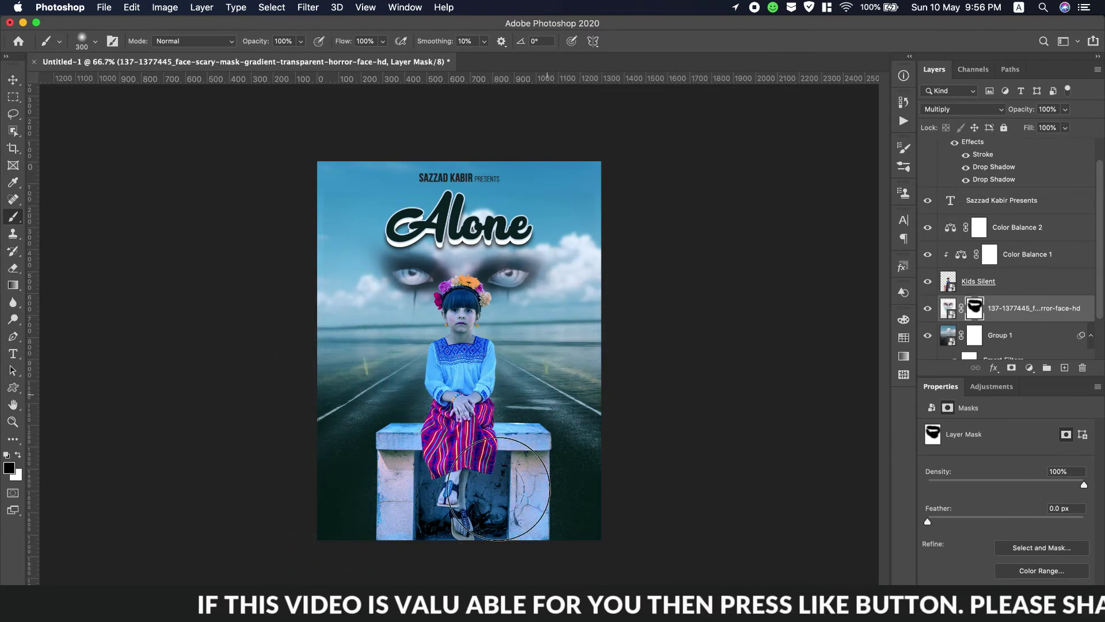
{"action": "left_click_drag", "start_coordinate": [443, 462], "coordinate": [530, 513]}
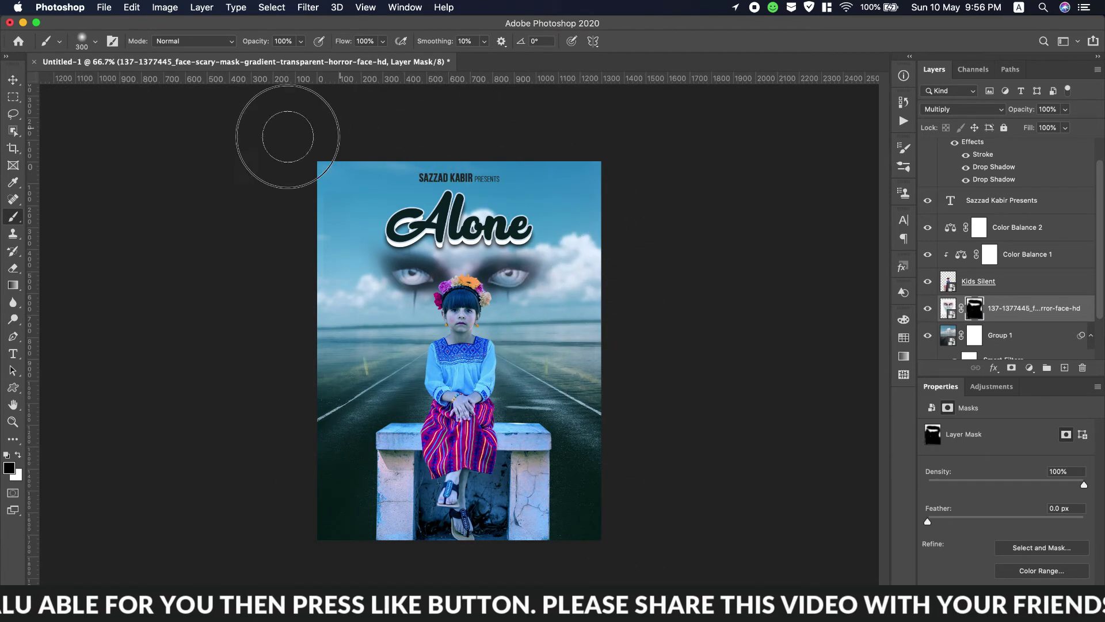
{"action": "left_click_drag", "start_coordinate": [545, 169], "coordinate": [610, 369]}
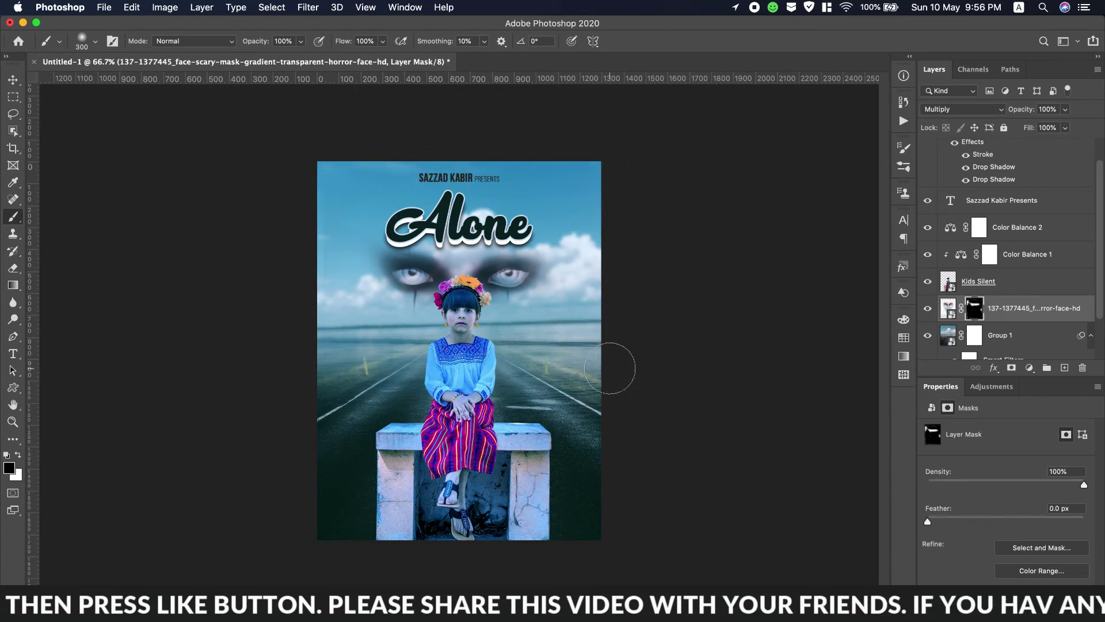
{"action": "left_click_drag", "start_coordinate": [390, 153], "coordinate": [352, 466]}
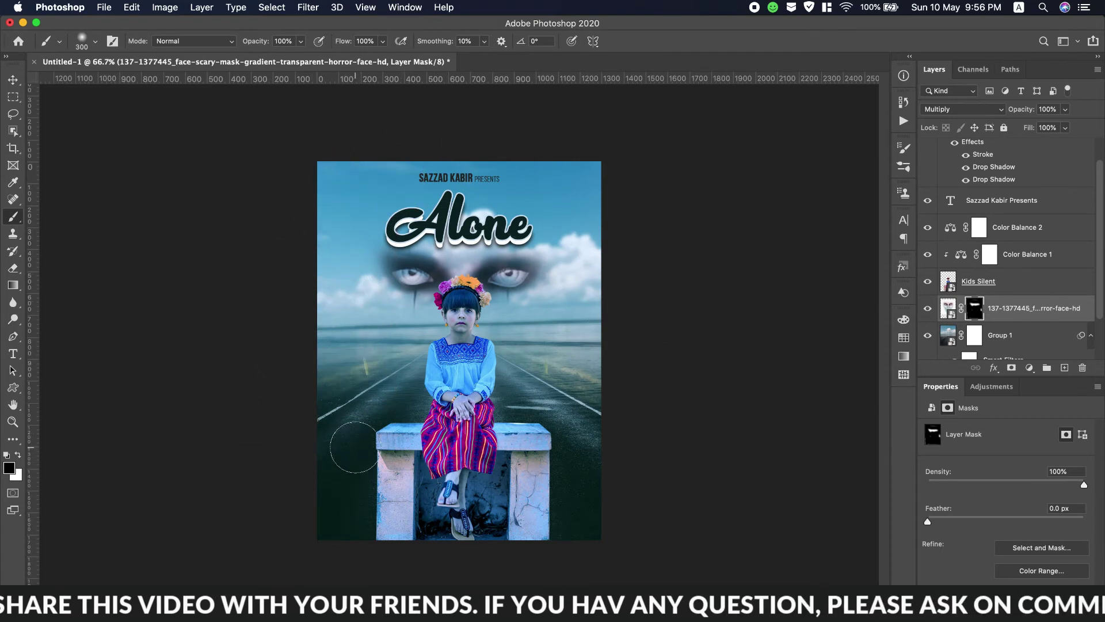
{"action": "left_click", "coordinate": [13, 421]}
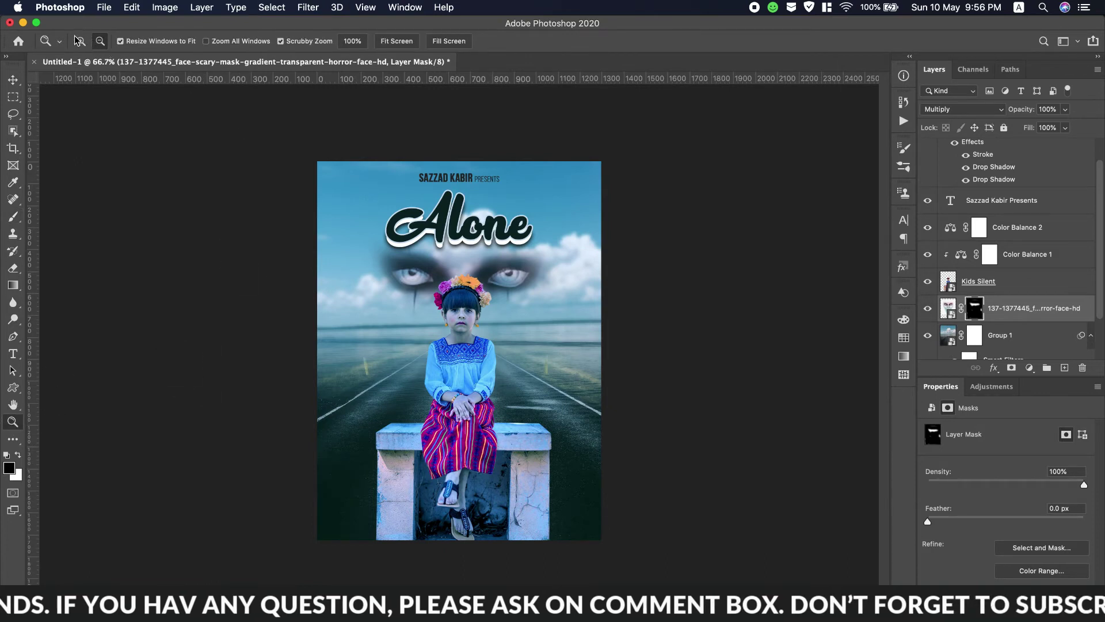
Step: Zoom in and paint with a smaller brush to restore the face shading around the left eye
{"action": "left_click", "coordinate": [478, 280]}
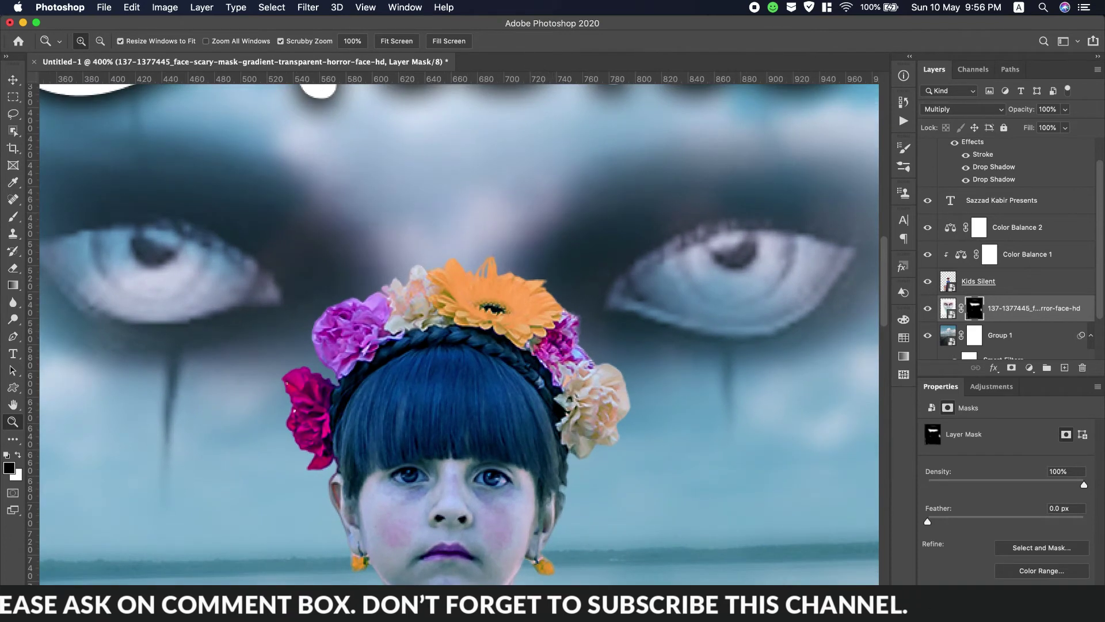
{"action": "scroll", "coordinate": [510, 575], "scroll_direction": "left", "scroll_amount": 10}
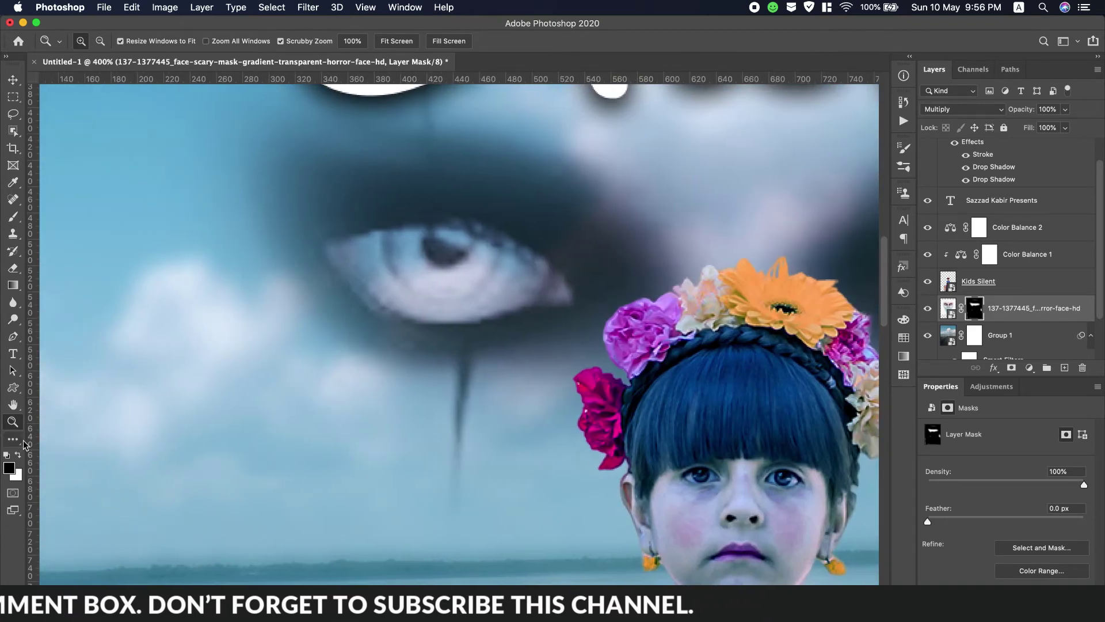
{"action": "left_click", "coordinate": [13, 217]}
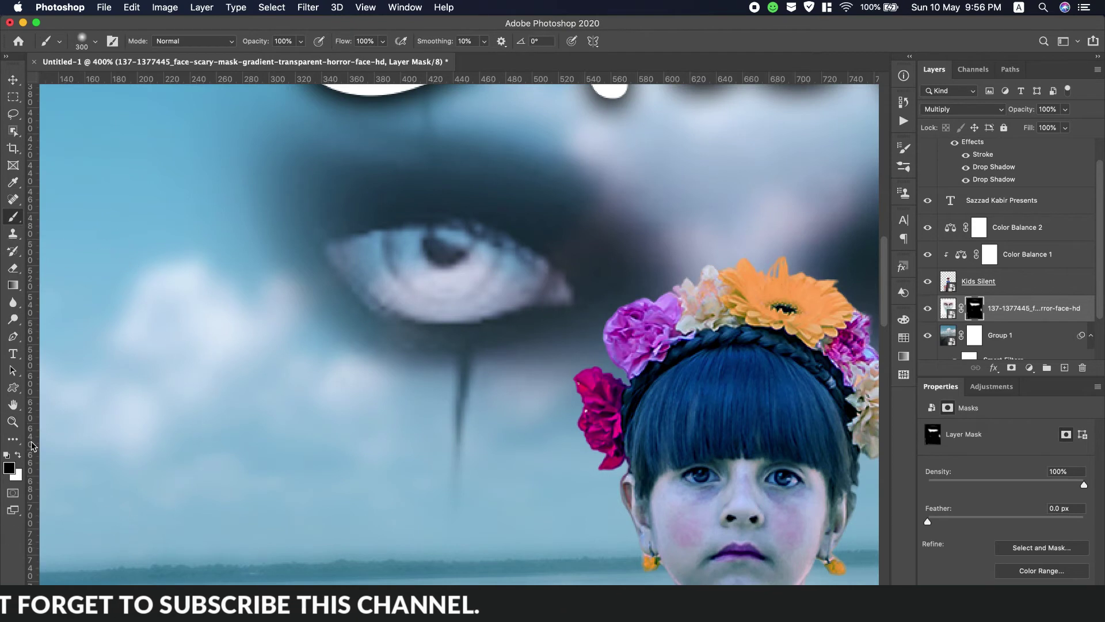
{"action": "key", "text": "bracketleft"}
{"action": "key", "text": "bracketleft"}
{"action": "key", "text": "bracketleft"}
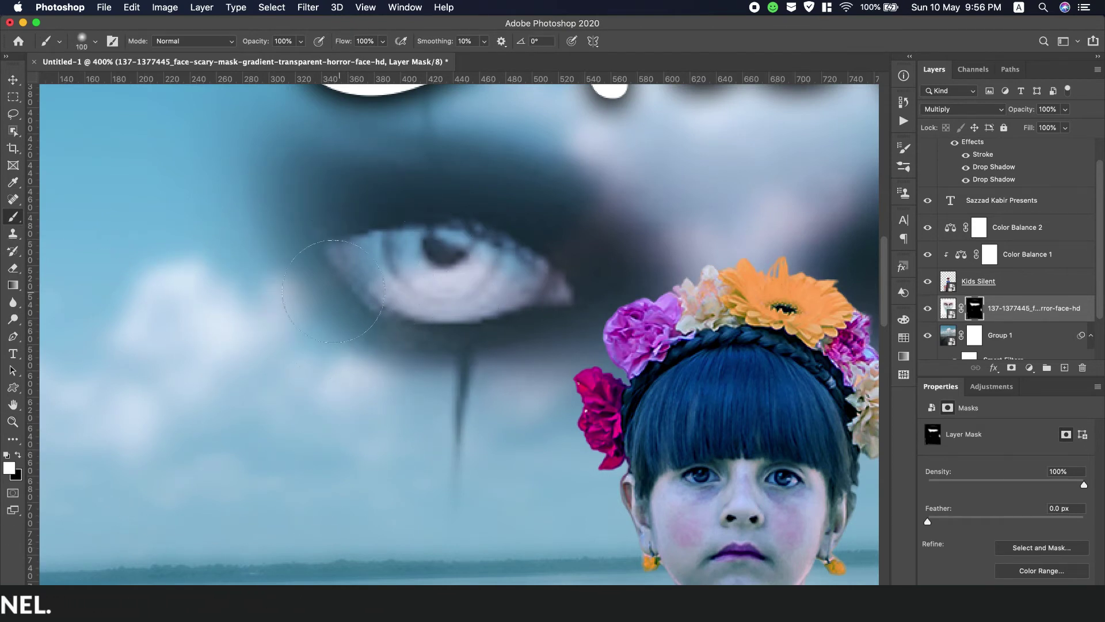
{"action": "left_click_drag", "start_coordinate": [333, 291], "coordinate": [496, 352]}
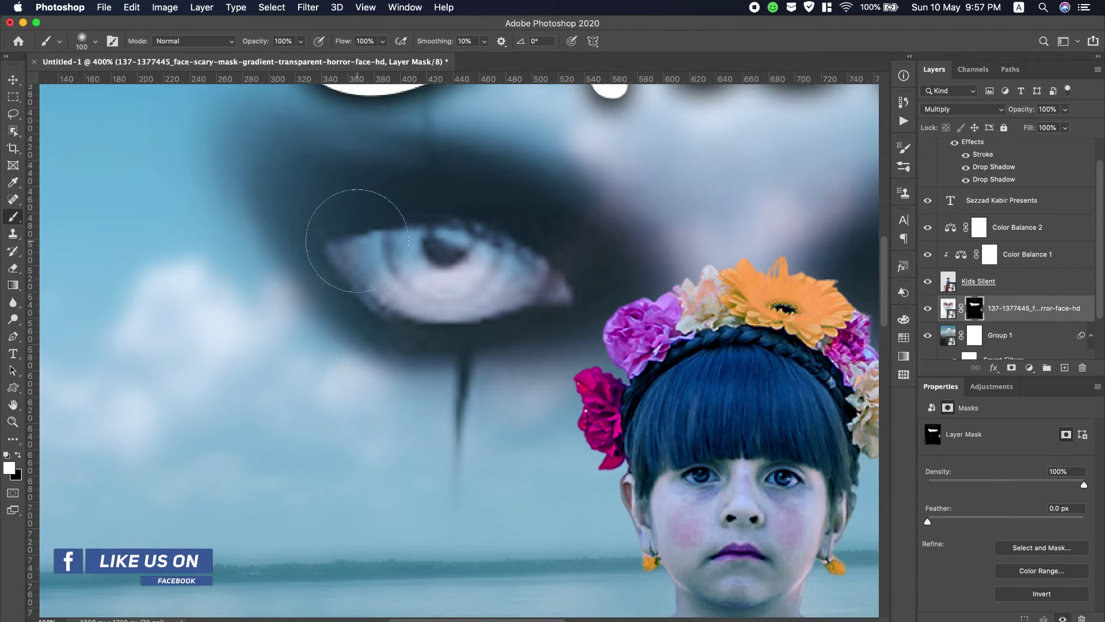
{"action": "scroll", "coordinate": [412, 383], "scroll_direction": "up", "scroll_amount": 2}
{"action": "scroll", "coordinate": [424, 311], "scroll_direction": "up", "scroll_amount": 3}
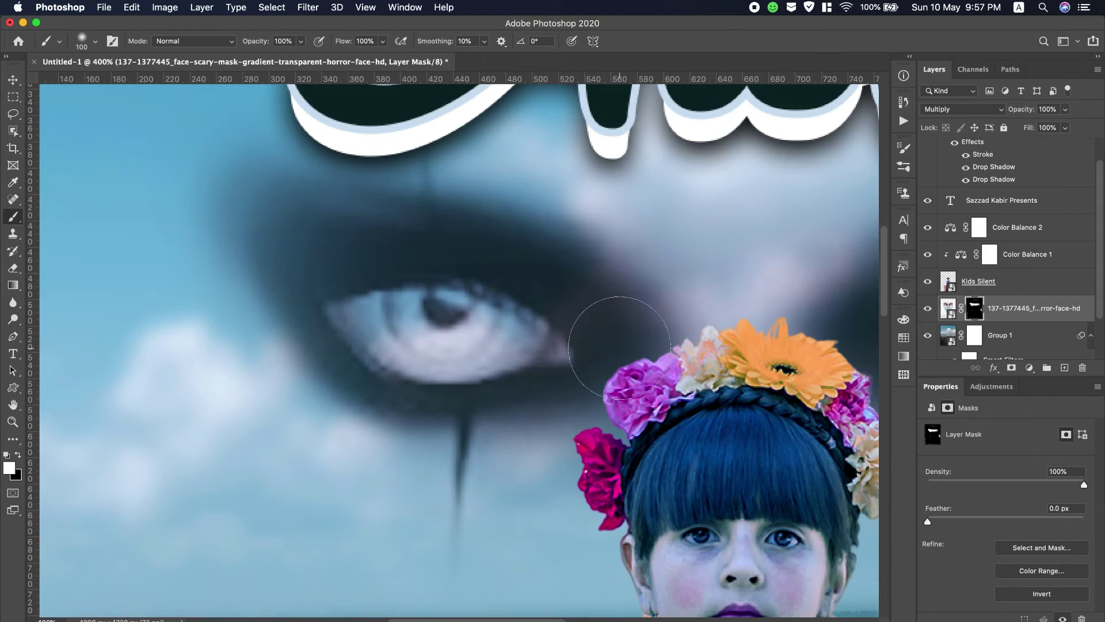
Step: Swap to black and paint the mask across and past the eye, undoing one stroke
{"action": "key", "text": "x"}
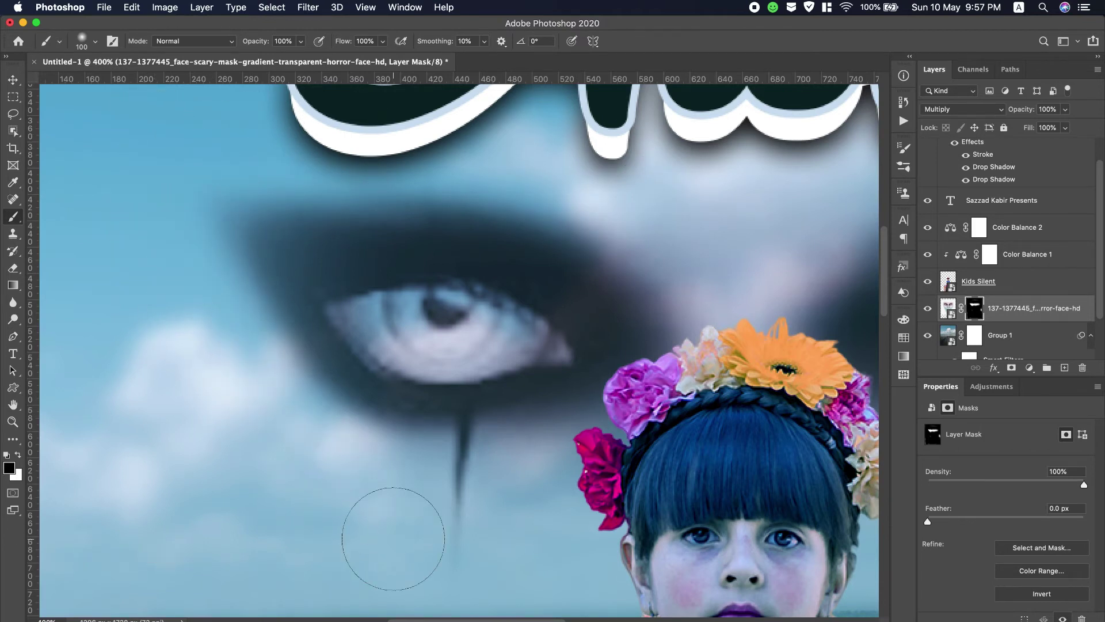
{"action": "scroll", "coordinate": [346, 506], "scroll_direction": "down", "scroll_amount": 4}
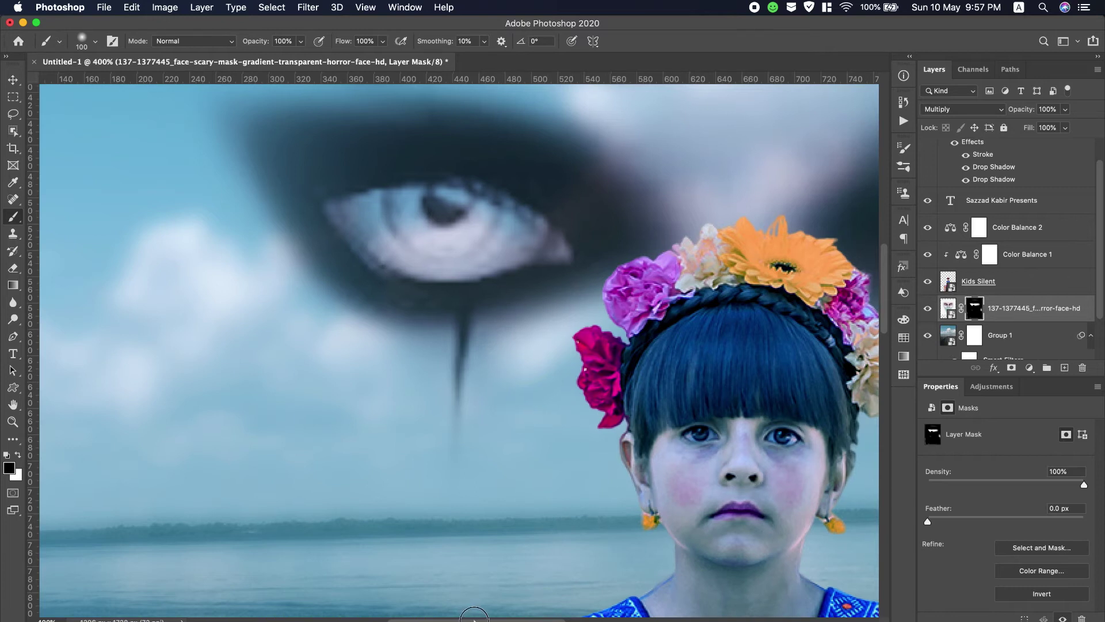
{"action": "scroll", "coordinate": [559, 527], "scroll_direction": "right", "scroll_amount": 10}
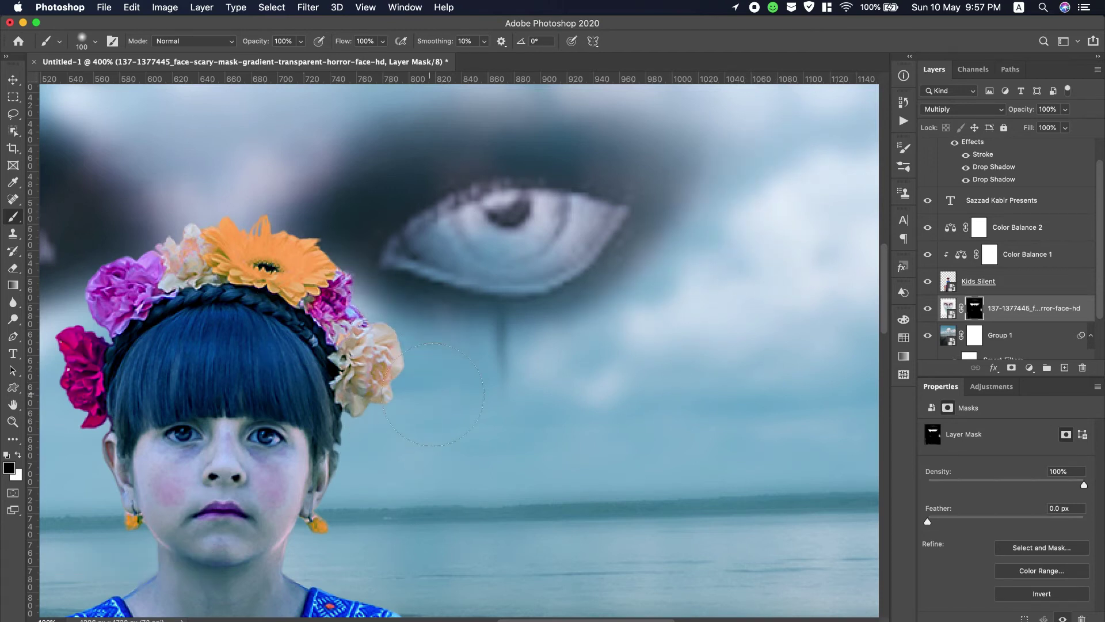
{"action": "scroll", "coordinate": [432, 495], "scroll_direction": "up", "scroll_amount": 3}
{"action": "scroll", "coordinate": [397, 426], "scroll_direction": "up", "scroll_amount": 2}
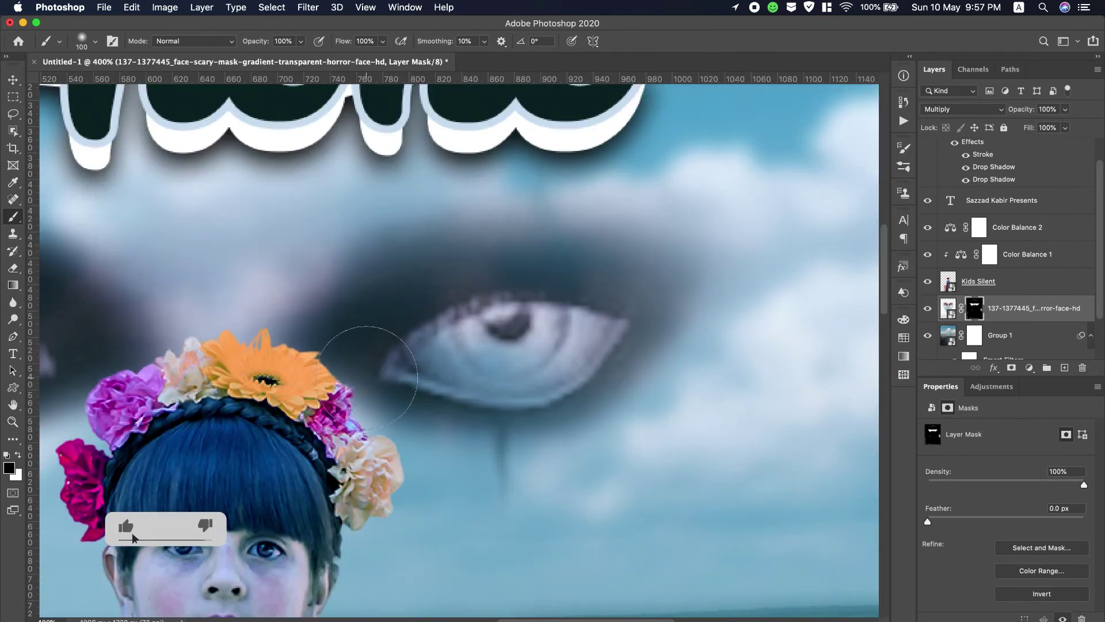
{"action": "mouse_move", "coordinate": [247, 284]}
{"action": "left_mouse_down"}
{"action": "mouse_move", "coordinate": [748, 229]}
{"action": "mouse_move", "coordinate": [296, 210]}
{"action": "left_mouse_up"}
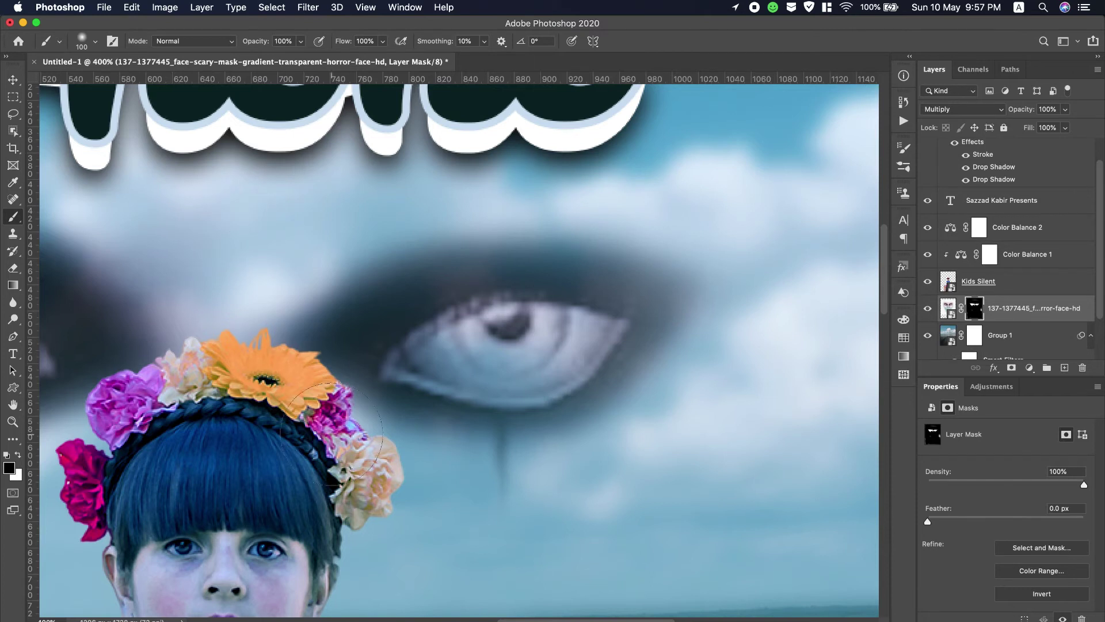
{"action": "key", "text": "ctrl+z"}
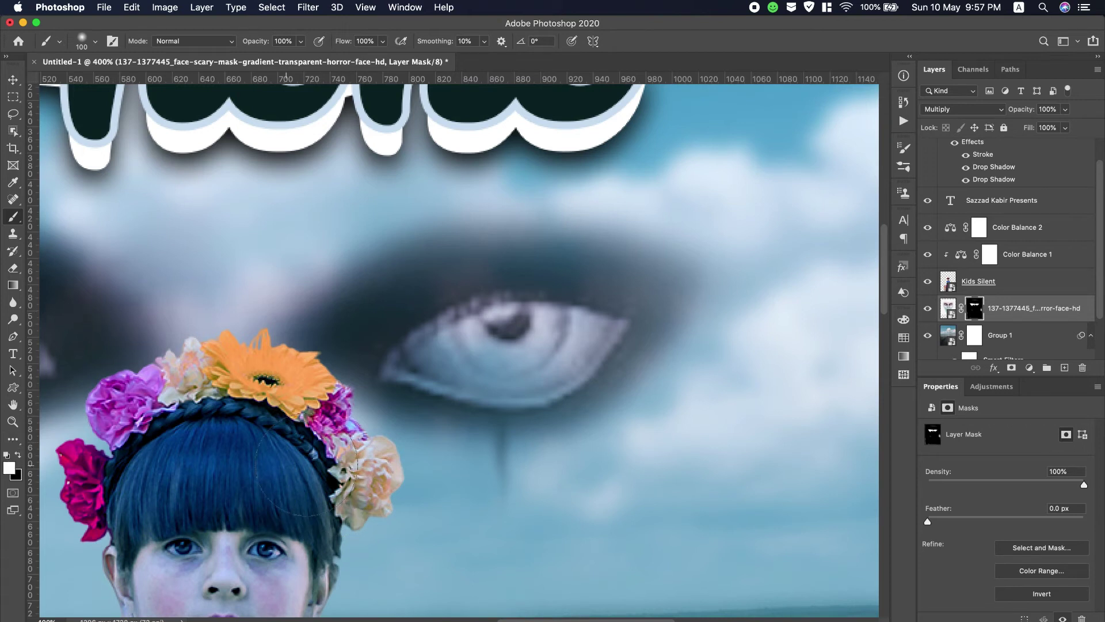
{"action": "mouse_move", "coordinate": [389, 334]}
{"action": "left_mouse_down"}
{"action": "mouse_move", "coordinate": [495, 265]}
{"action": "mouse_move", "coordinate": [593, 259]}
{"action": "mouse_move", "coordinate": [597, 315]}
{"action": "left_mouse_up"}
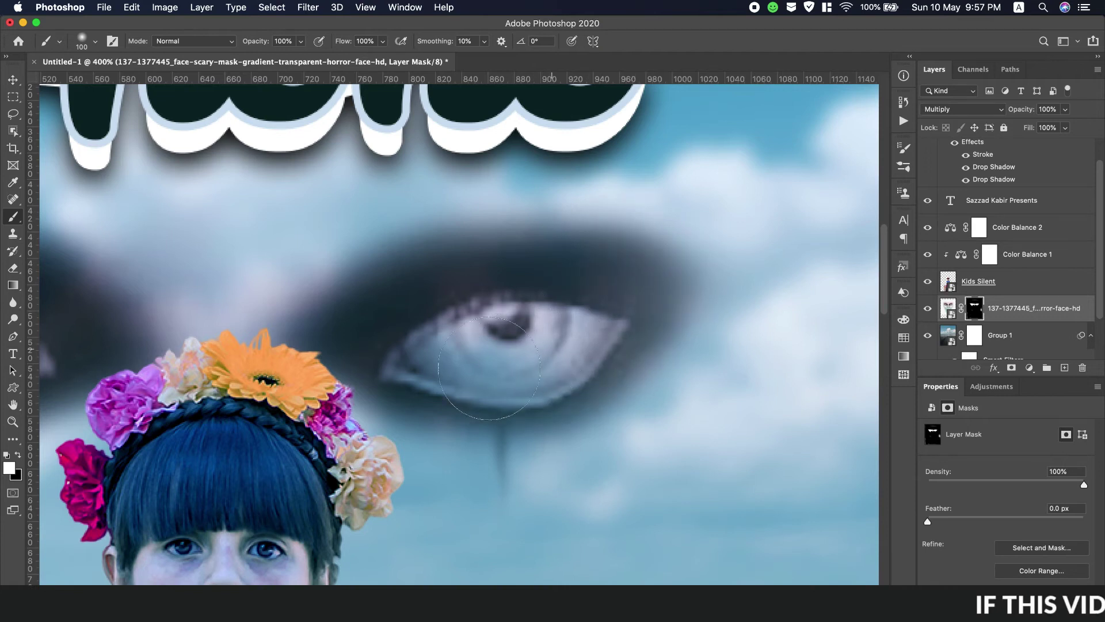
{"action": "mouse_move", "coordinate": [588, 354]}
{"action": "left_mouse_down"}
{"action": "mouse_move", "coordinate": [681, 304]}
{"action": "mouse_move", "coordinate": [604, 247]}
{"action": "mouse_move", "coordinate": [505, 247]}
{"action": "mouse_move", "coordinate": [333, 328]}
{"action": "left_mouse_up"}
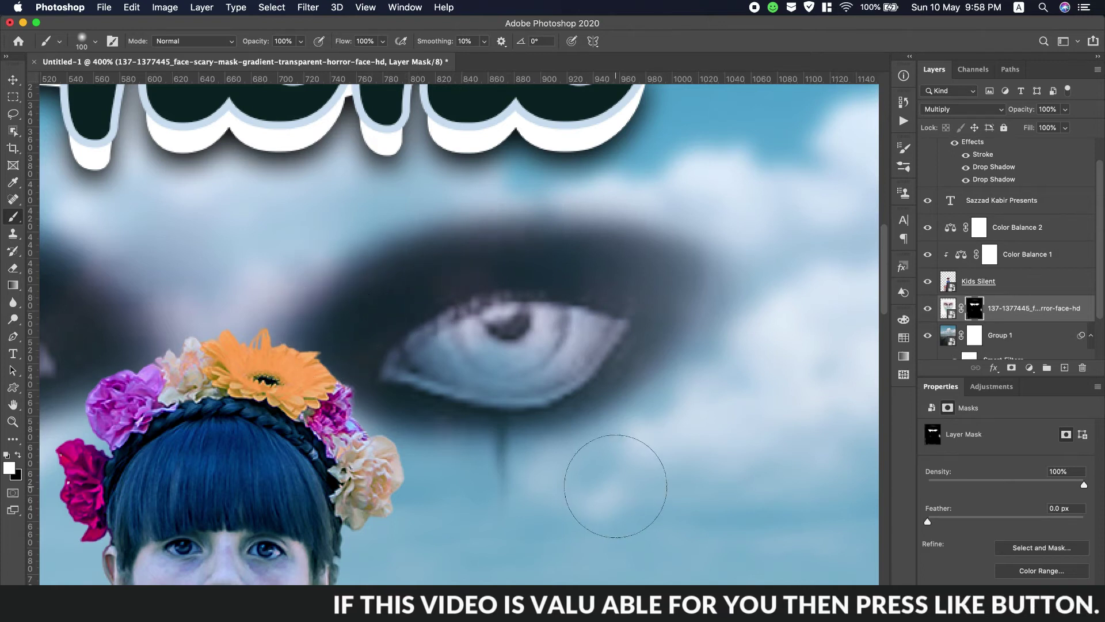
Step: Fit the whole poster on screen
{"action": "left_click", "coordinate": [13, 421]}
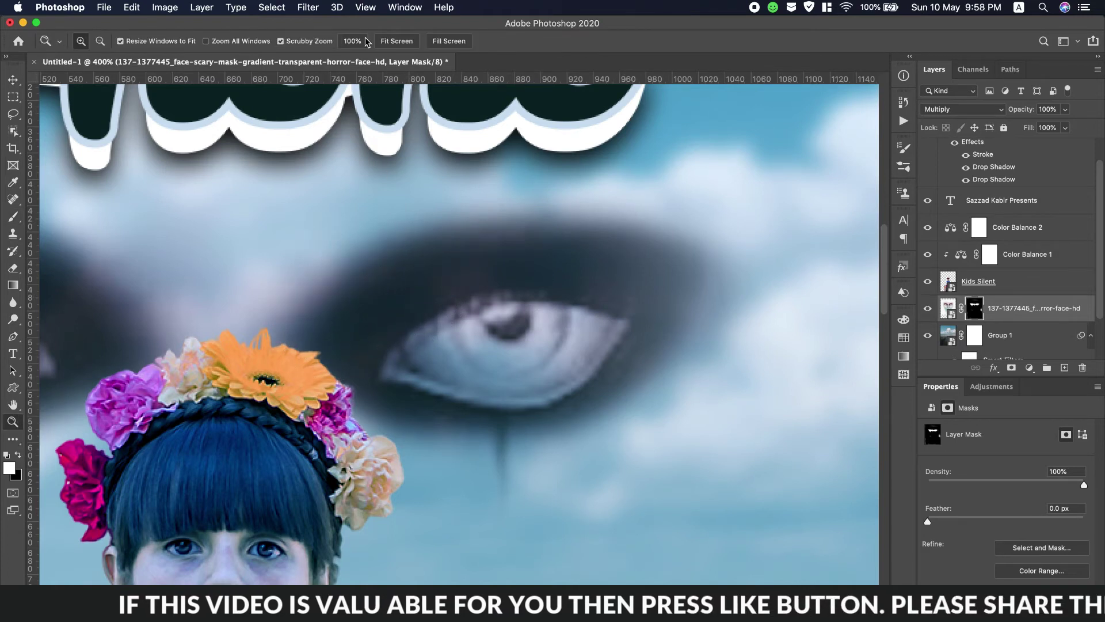
{"action": "left_click", "coordinate": [397, 41]}
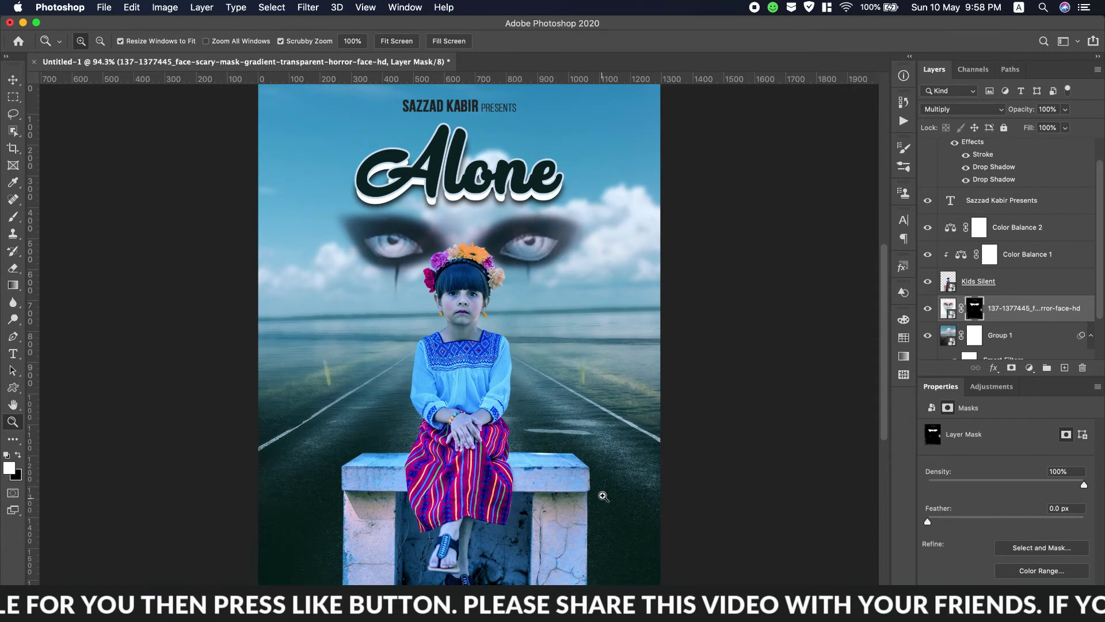
{"action": "scroll", "coordinate": [645, 461], "scroll_direction": "down", "scroll_amount": 5}
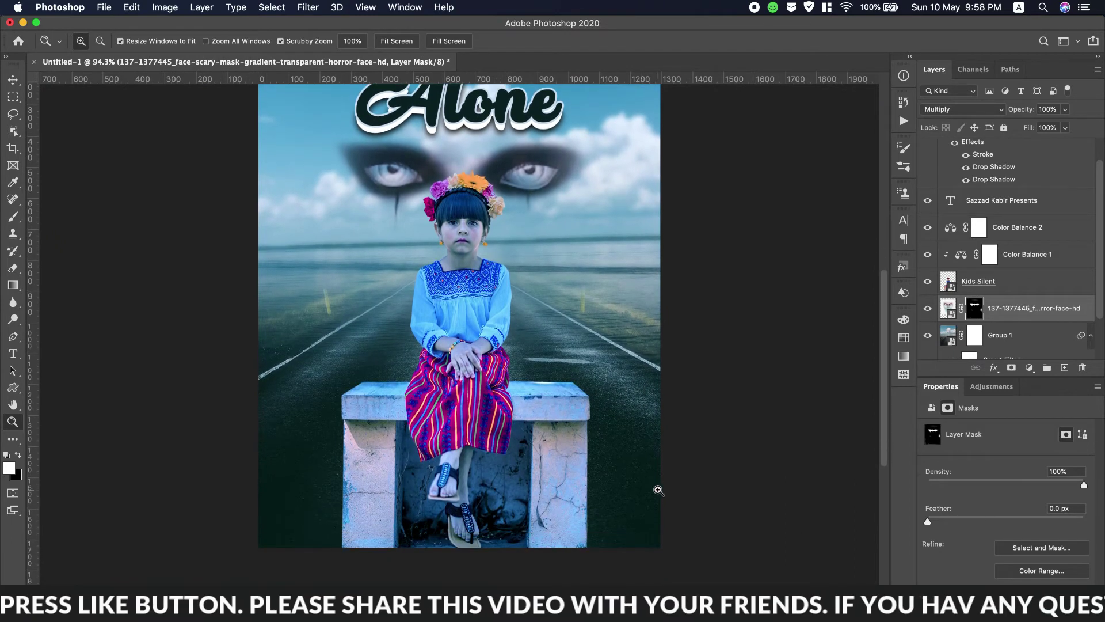
{"action": "scroll", "coordinate": [863, 5], "scroll_direction": "down", "scroll_amount": 2}
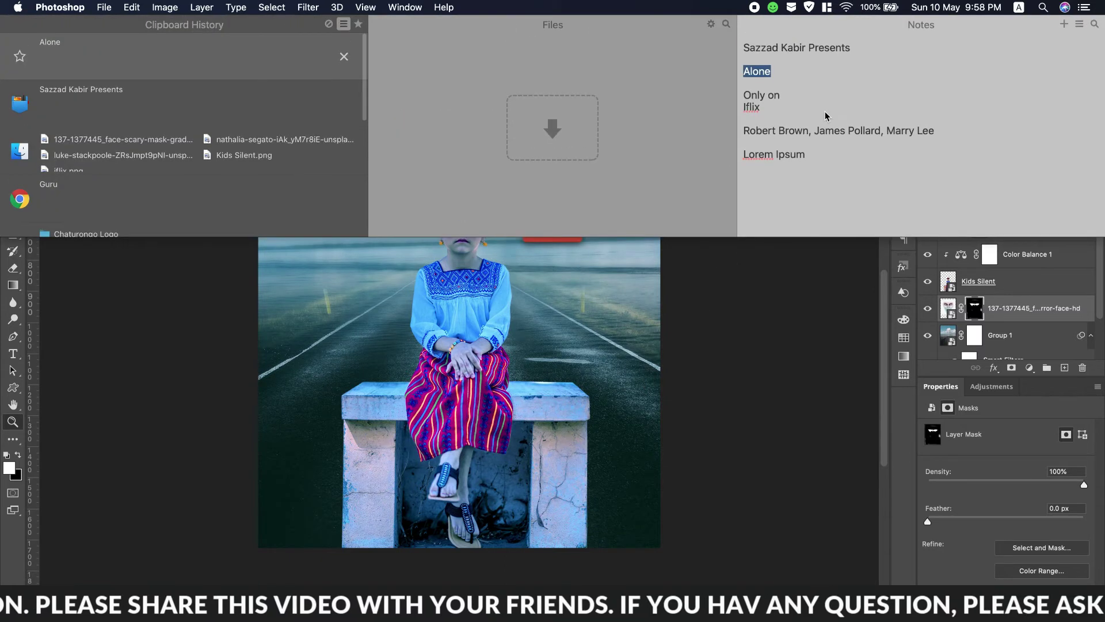
Step: Copy the first cast member's name from the Unclutter notes to the clipboard
{"action": "left_click_drag", "start_coordinate": [747, 134], "coordinate": [802, 134]}
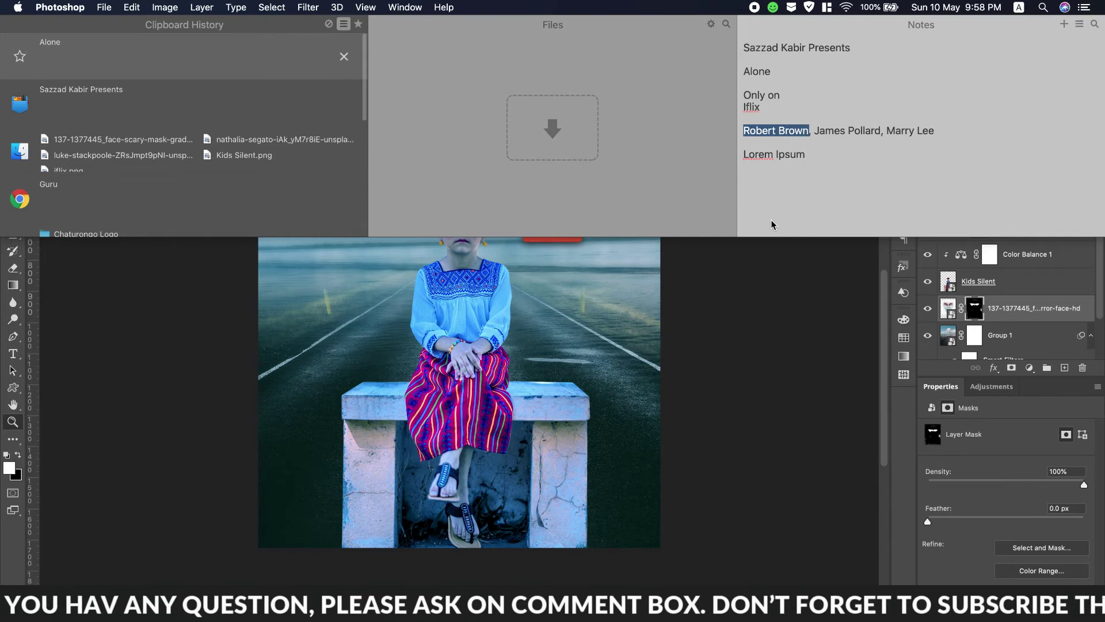
{"action": "key", "text": "super+c"}
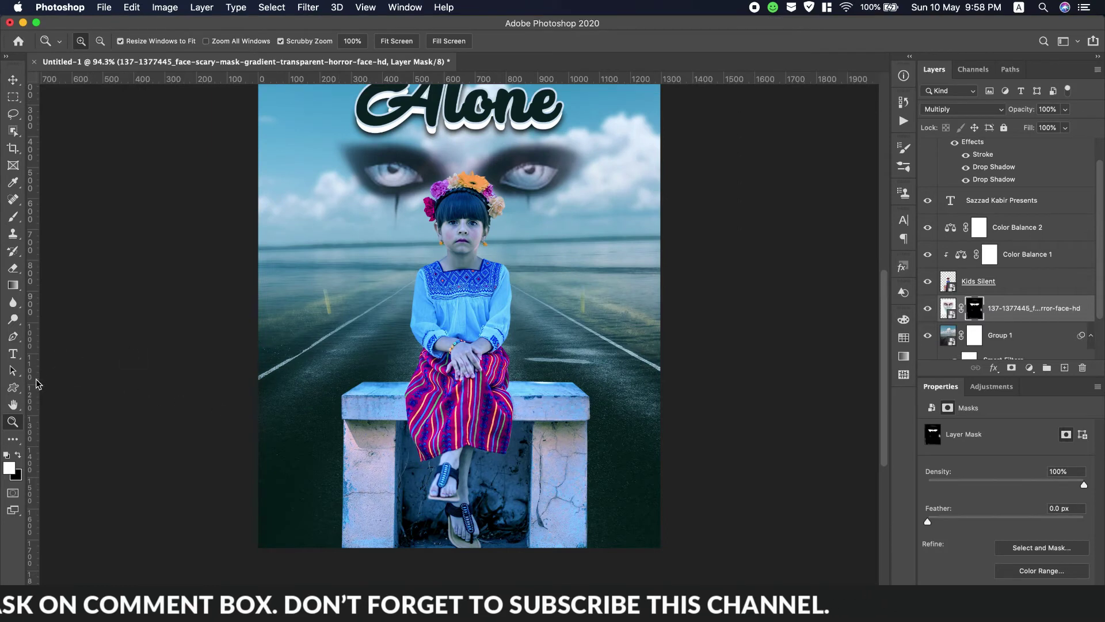
Step: Add vertical guides at 75 px from the left and a matching margin on the right, then deselect
{"action": "left_click_drag", "start_coordinate": [32, 395], "coordinate": [286, 401]}
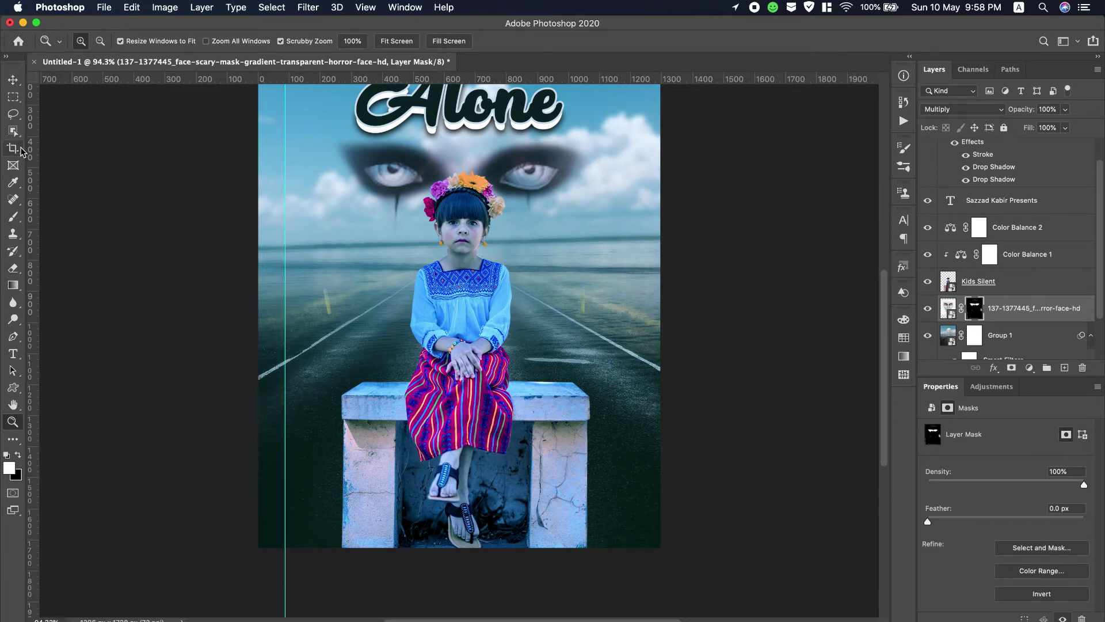
{"action": "left_click", "coordinate": [14, 98]}
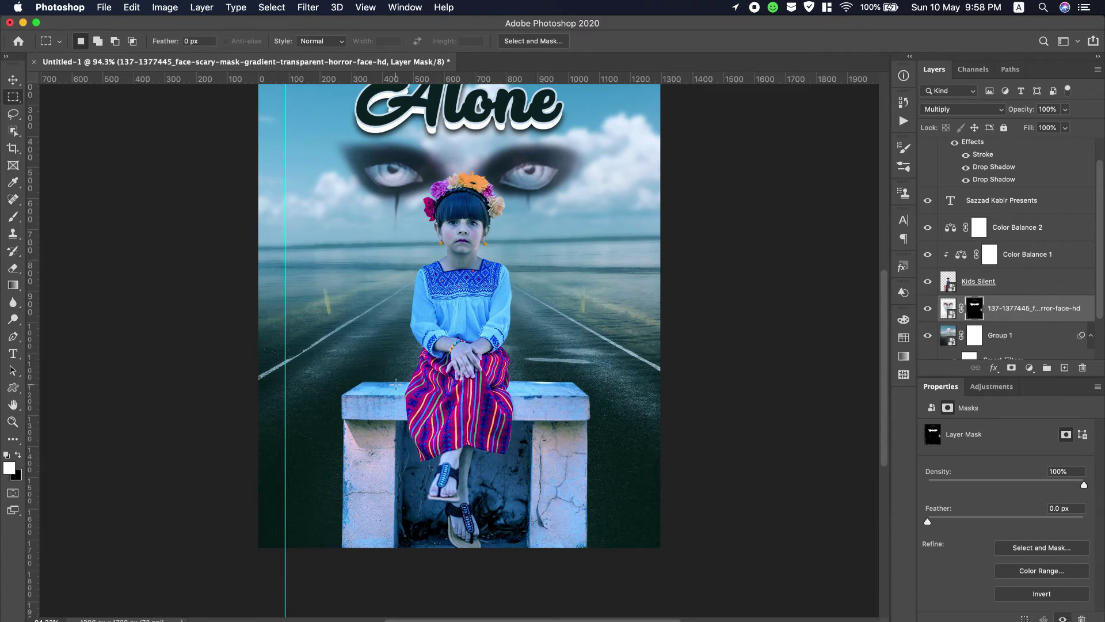
{"action": "left_click_drag", "start_coordinate": [258, 338], "coordinate": [285, 362]}
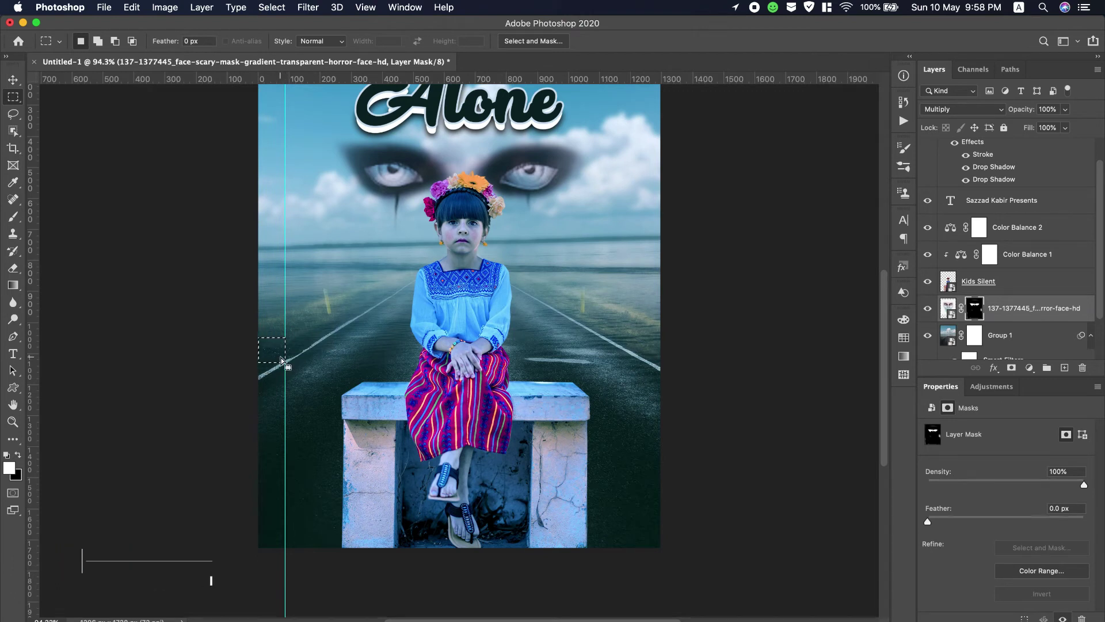
{"action": "left_click_drag", "start_coordinate": [278, 354], "coordinate": [657, 375]}
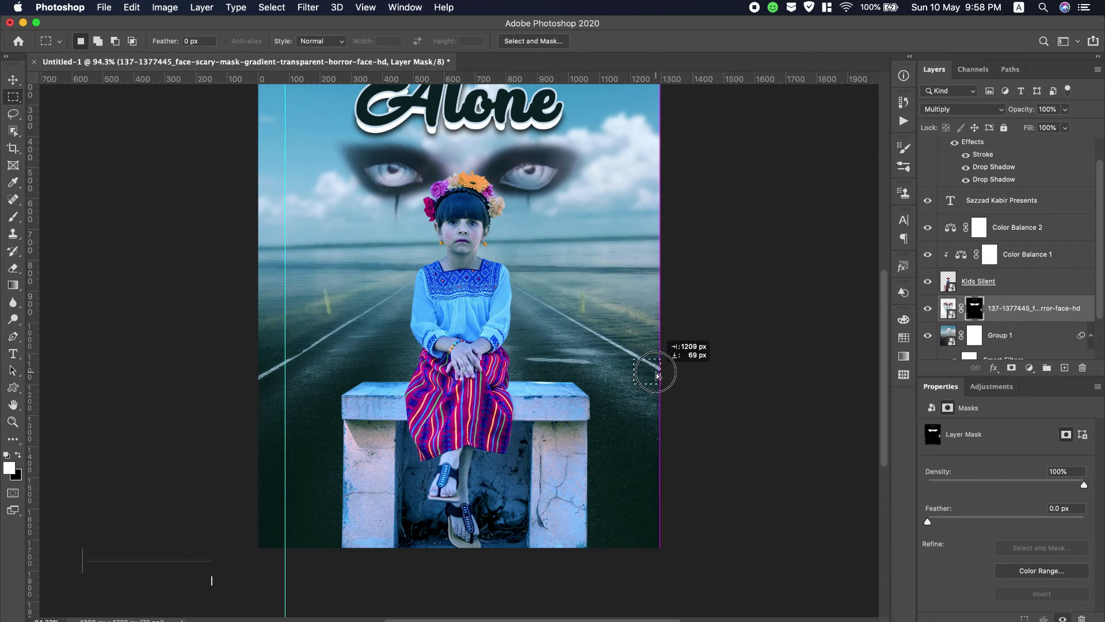
{"action": "left_click_drag", "start_coordinate": [34, 371], "coordinate": [633, 371]}
{"action": "left_click", "coordinate": [272, 8]}
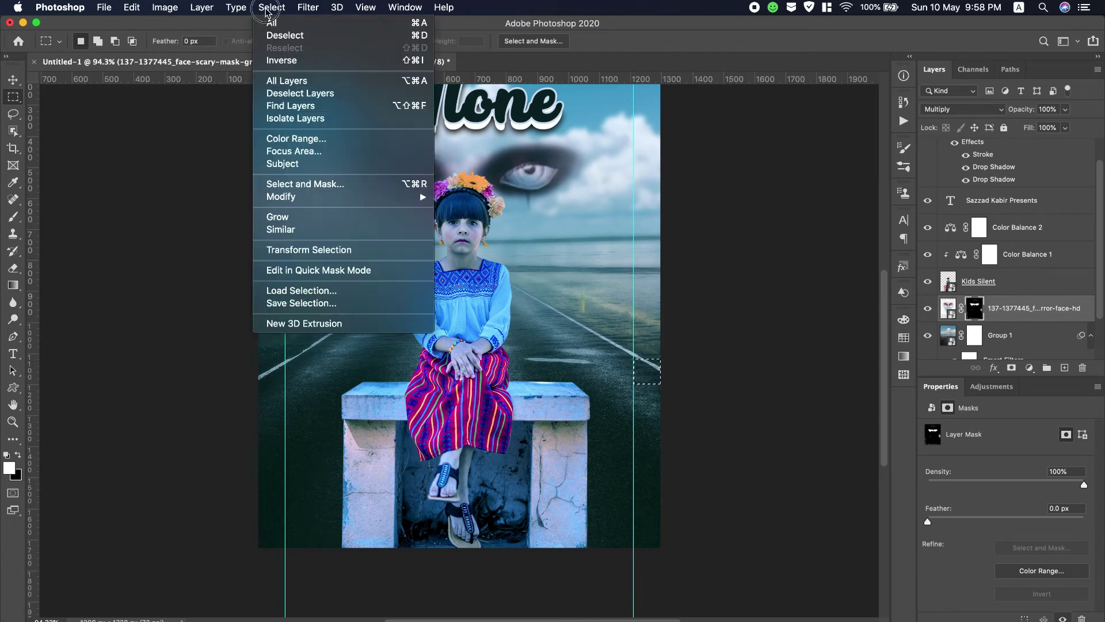
{"action": "left_click", "coordinate": [290, 36]}
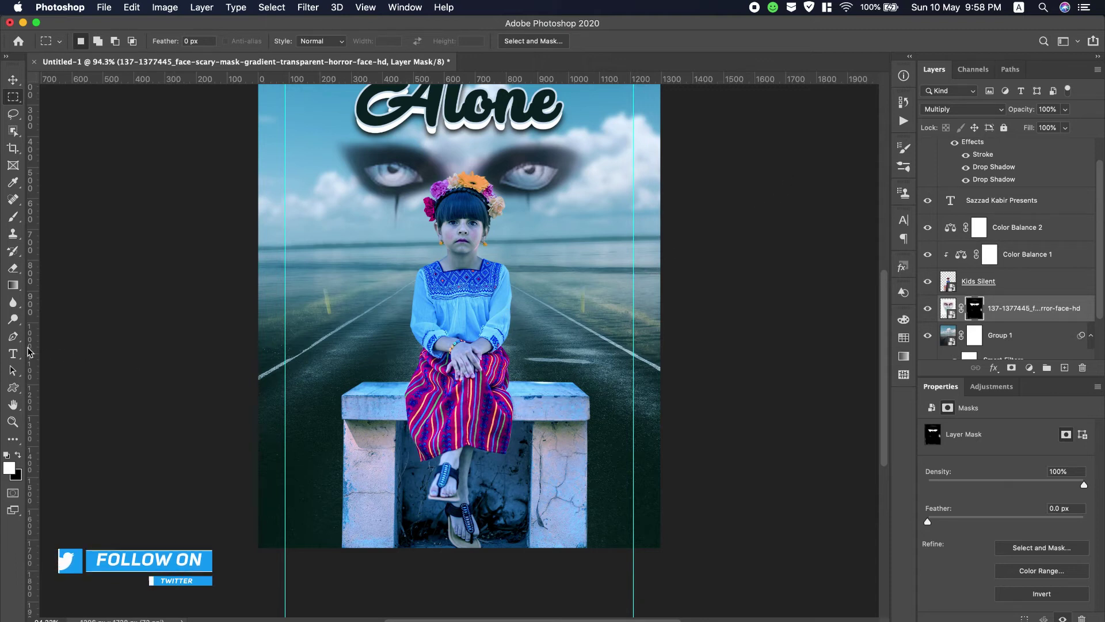
{"action": "key", "text": "t"}
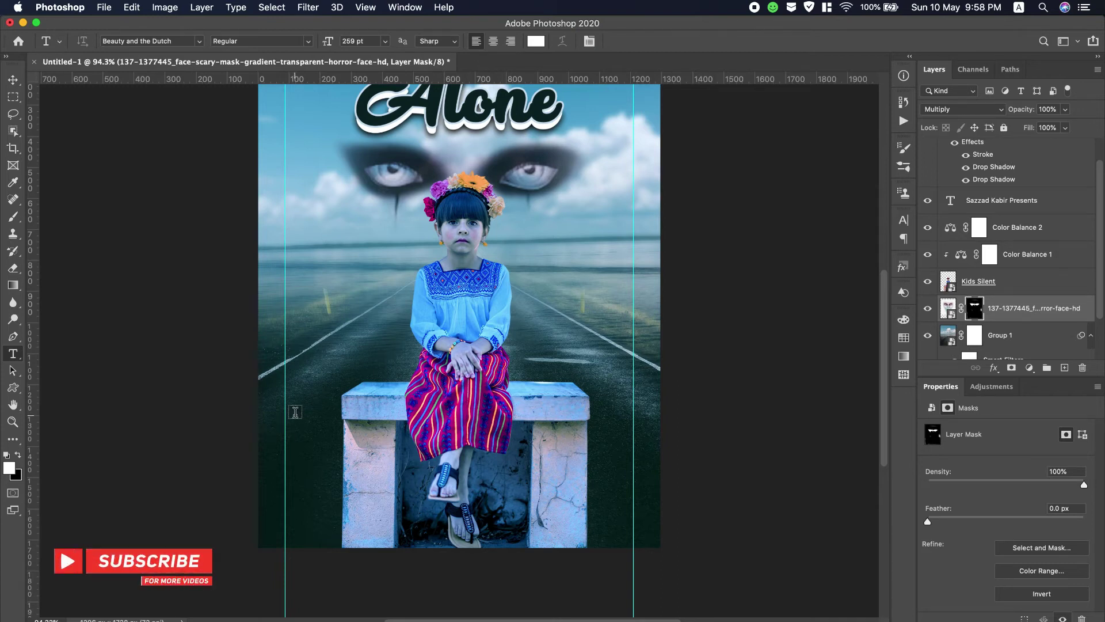
Step: Move the Kids Silent layer down from Y 512 to 621 px
{"action": "scroll", "coordinate": [1089, 315], "scroll_direction": "up", "scroll_amount": 2}
{"action": "scroll", "coordinate": [1016, 292], "scroll_direction": "up", "scroll_amount": 1}
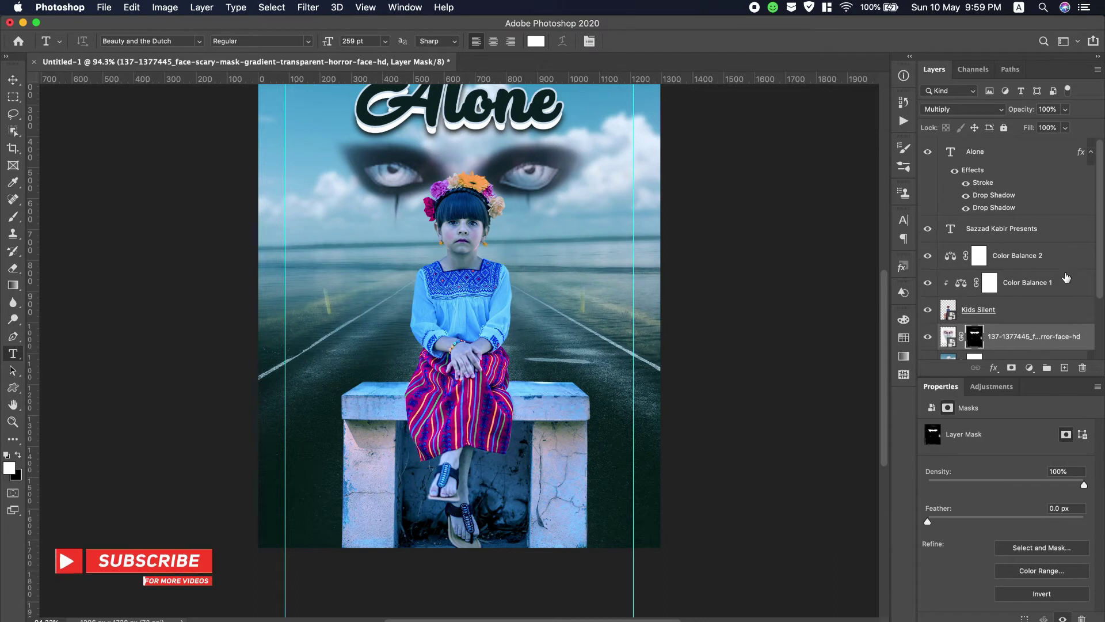
{"action": "left_click", "coordinate": [1021, 313]}
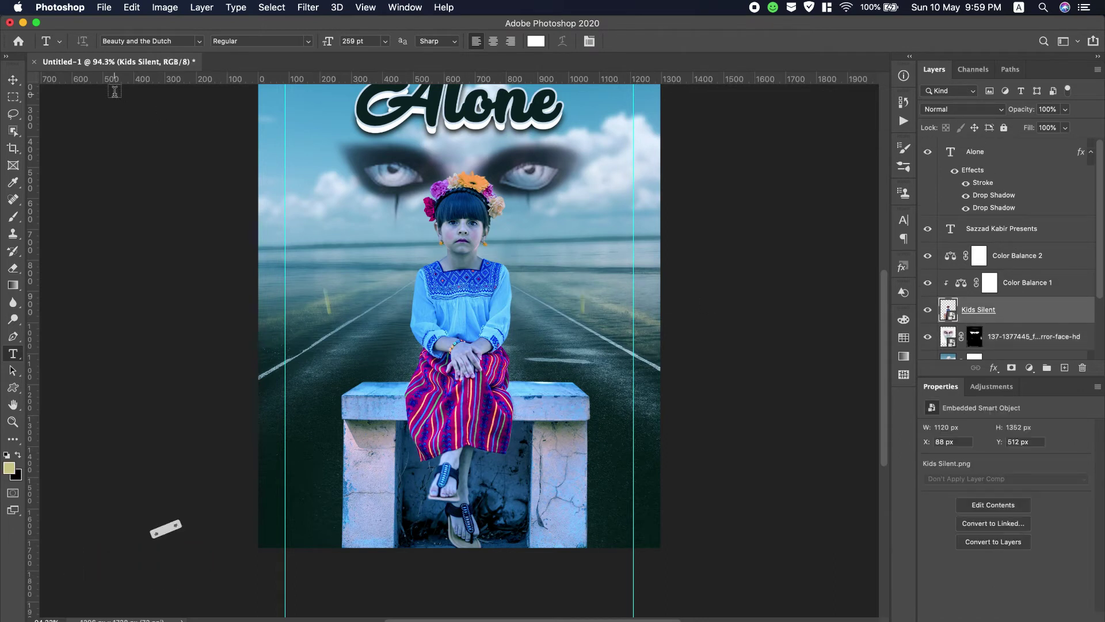
{"action": "left_click", "coordinate": [13, 79]}
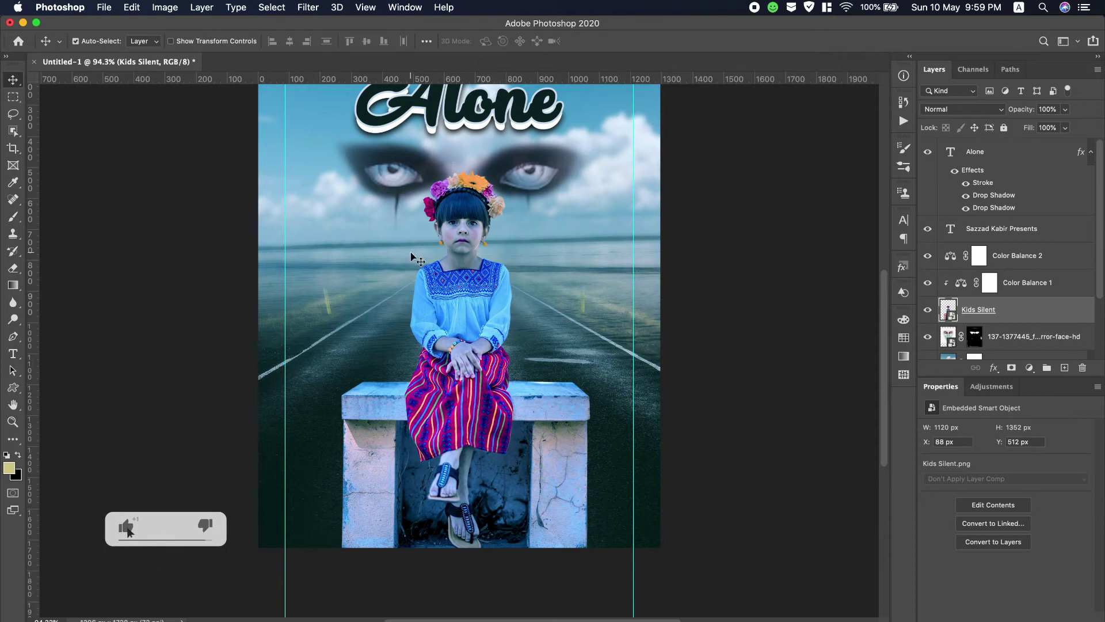
{"action": "left_click_drag", "start_coordinate": [448, 254], "coordinate": [450, 275]}
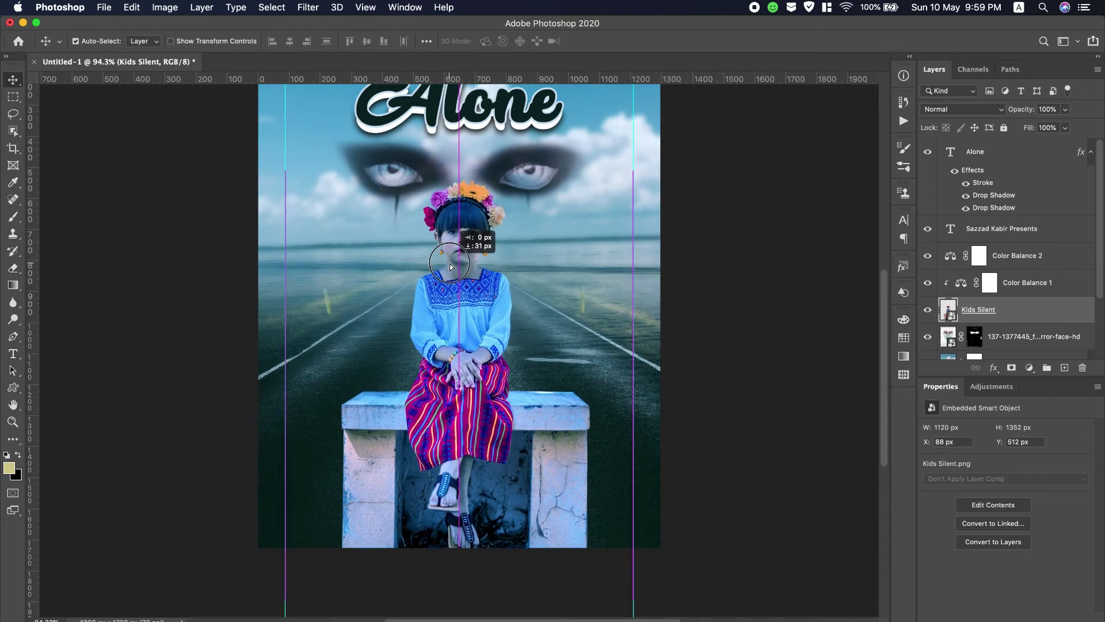
{"action": "left_click_drag", "start_coordinate": [450, 275], "coordinate": [448, 289]}
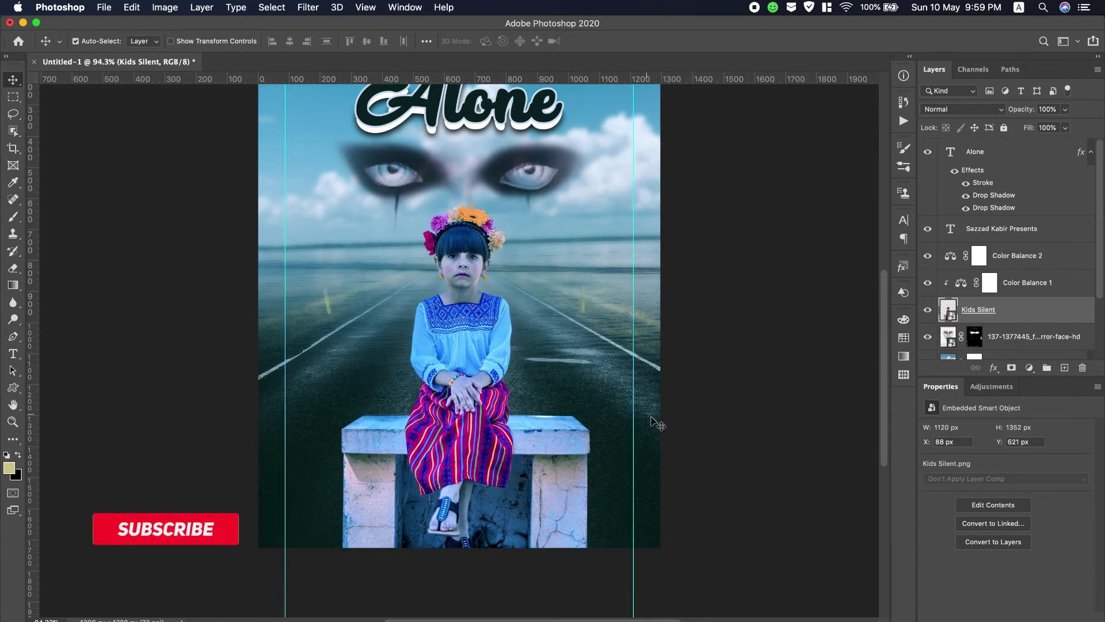
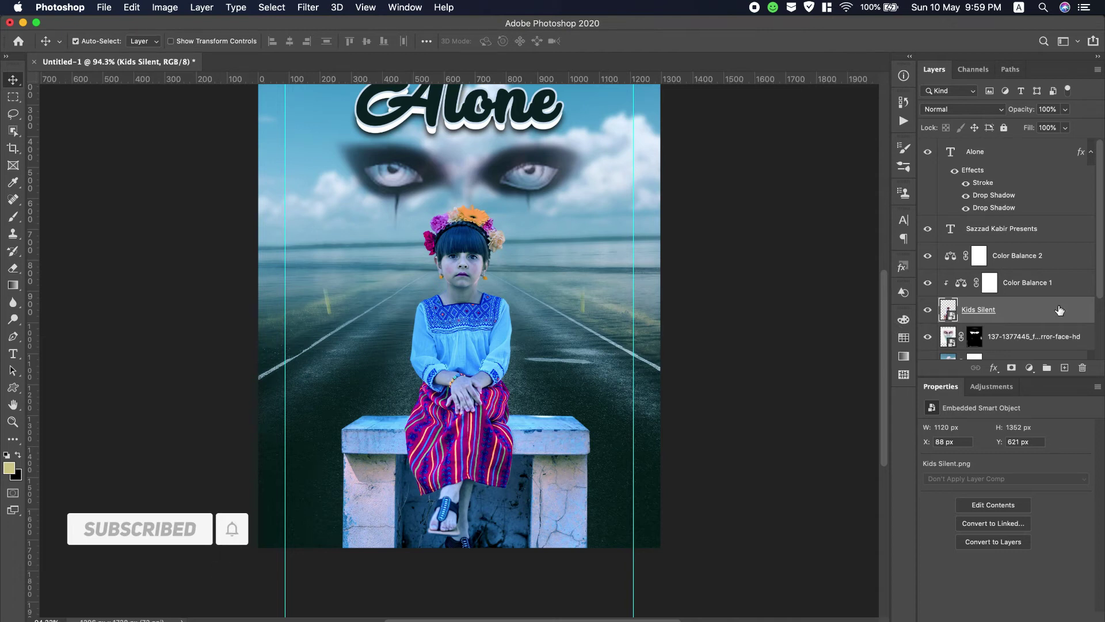
Step: Add a cast-member name credit in Bebas Neue near the bottom-left, sized down to 124 pt
{"action": "left_click", "coordinate": [1025, 164]}
{"action": "key", "text": "t"}
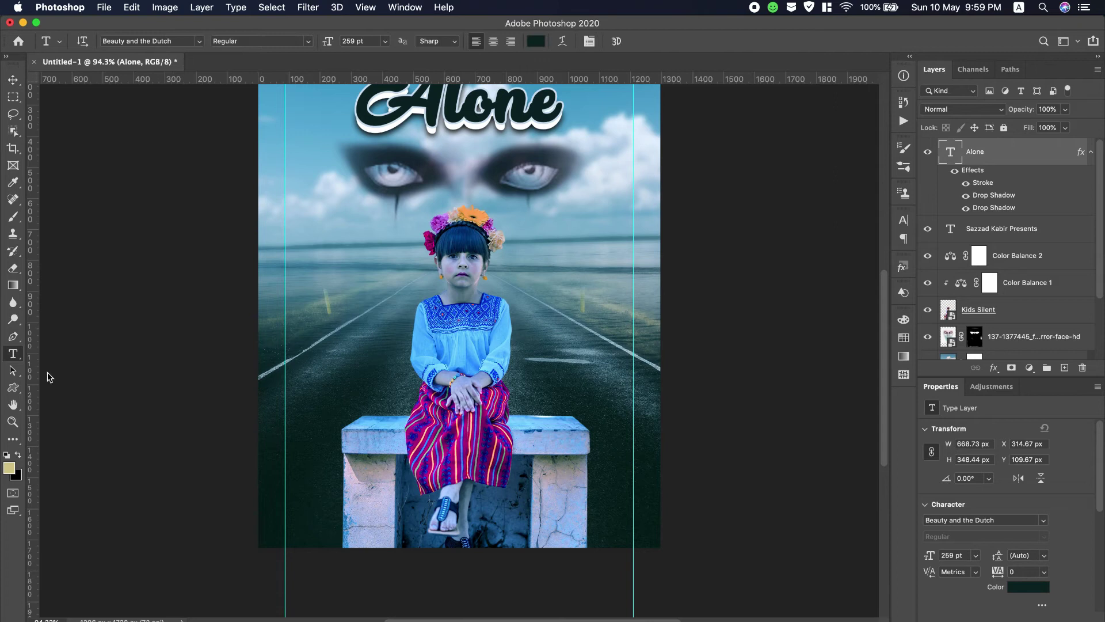
{"action": "left_click", "coordinate": [289, 439]}
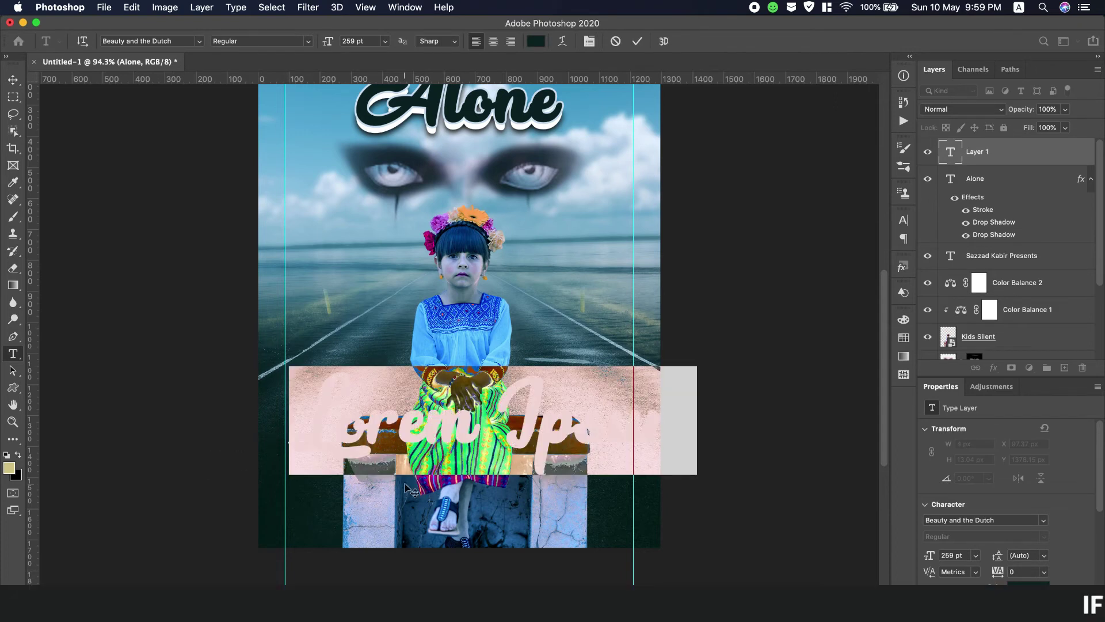
{"action": "left_click", "coordinate": [199, 42]}
{"action": "left_click", "coordinate": [166, 94]}
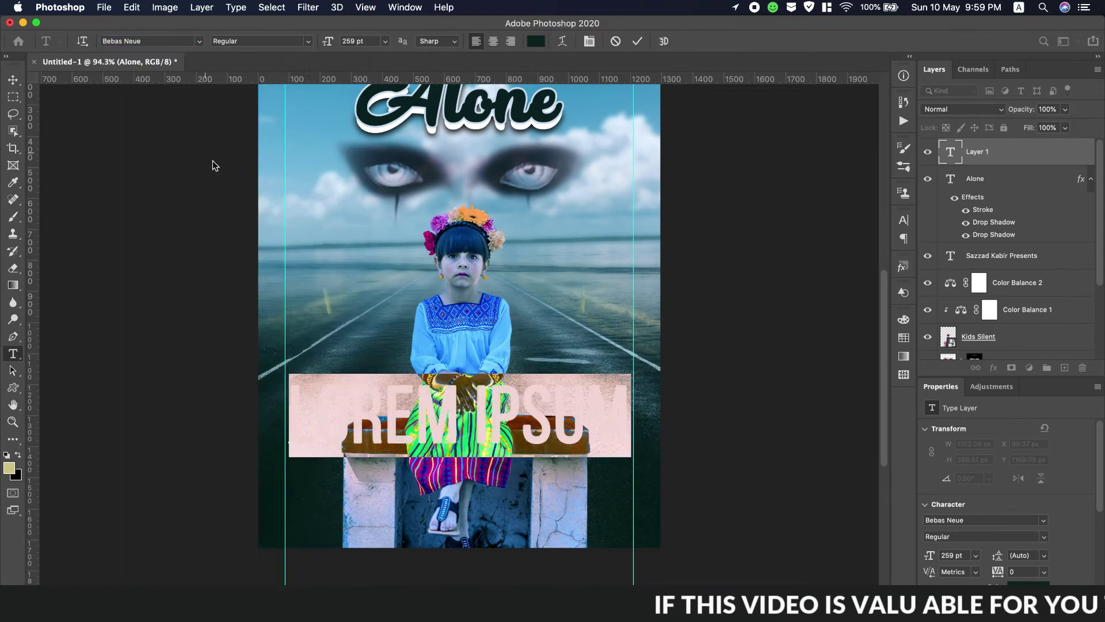
{"action": "type", "text": "ROBERT BROWN"}
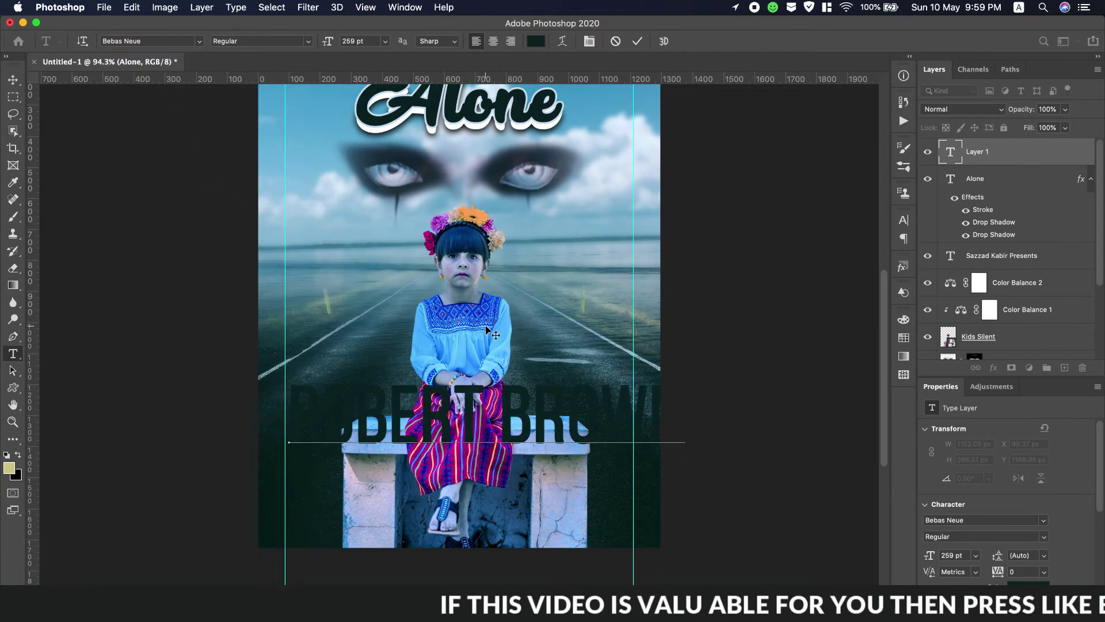
{"action": "key", "text": "ctrl+a"}
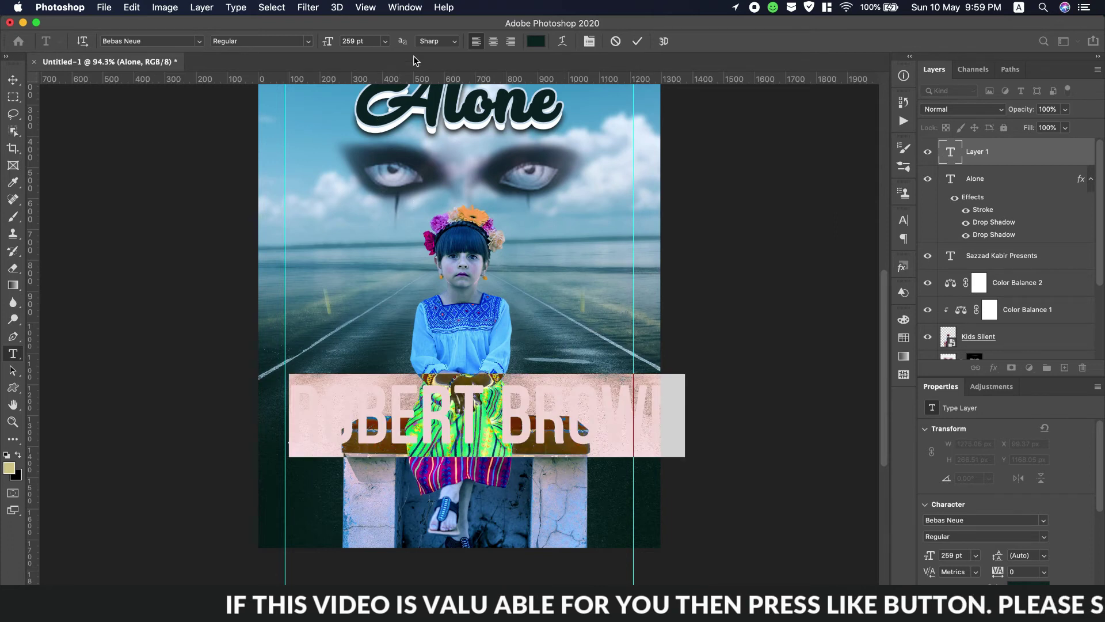
{"action": "left_click_drag", "start_coordinate": [332, 46], "coordinate": [233, 39]}
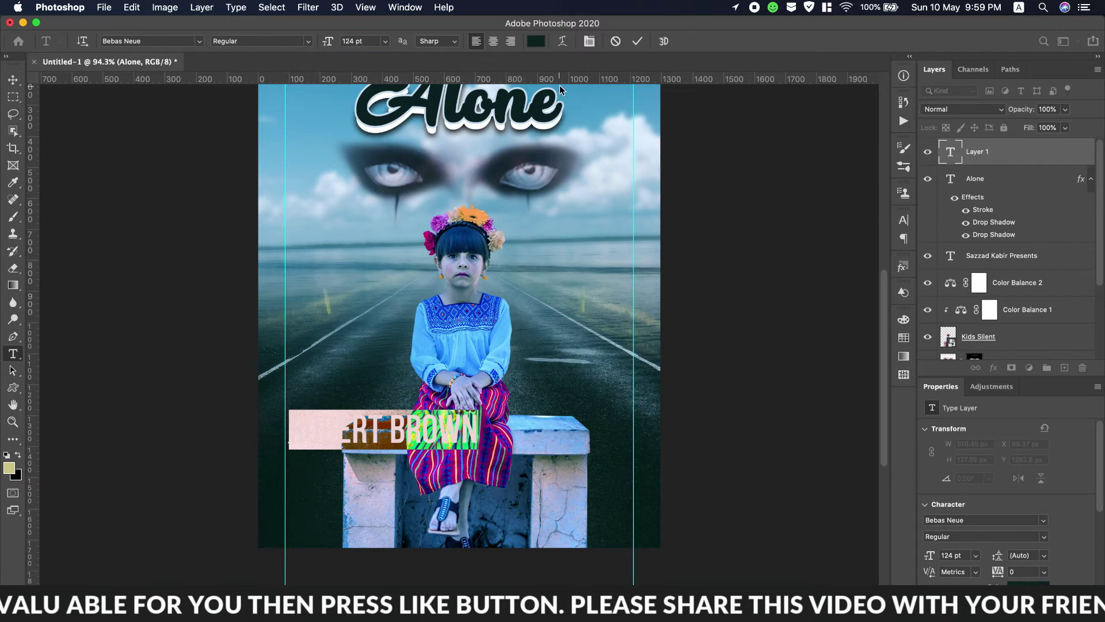
Step: Colour the name light blue from the girl's blouse and stack it on two centred lines
{"action": "left_click", "coordinate": [537, 41]}
{"action": "left_click", "coordinate": [467, 355]}
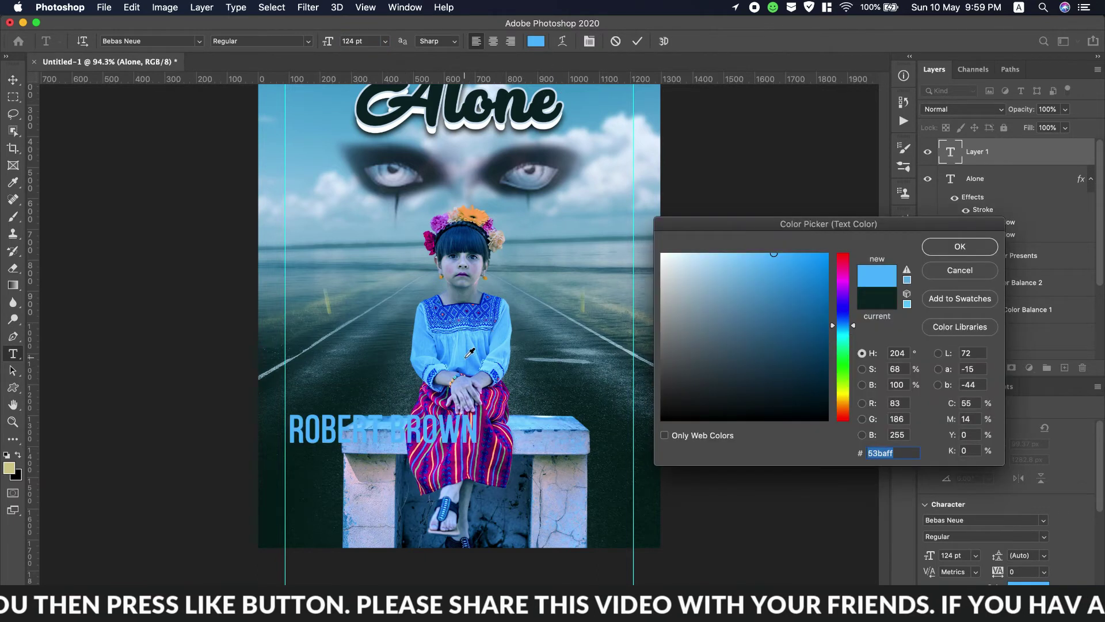
{"action": "left_click", "coordinate": [970, 253]}
{"action": "left_click", "coordinate": [394, 434]}
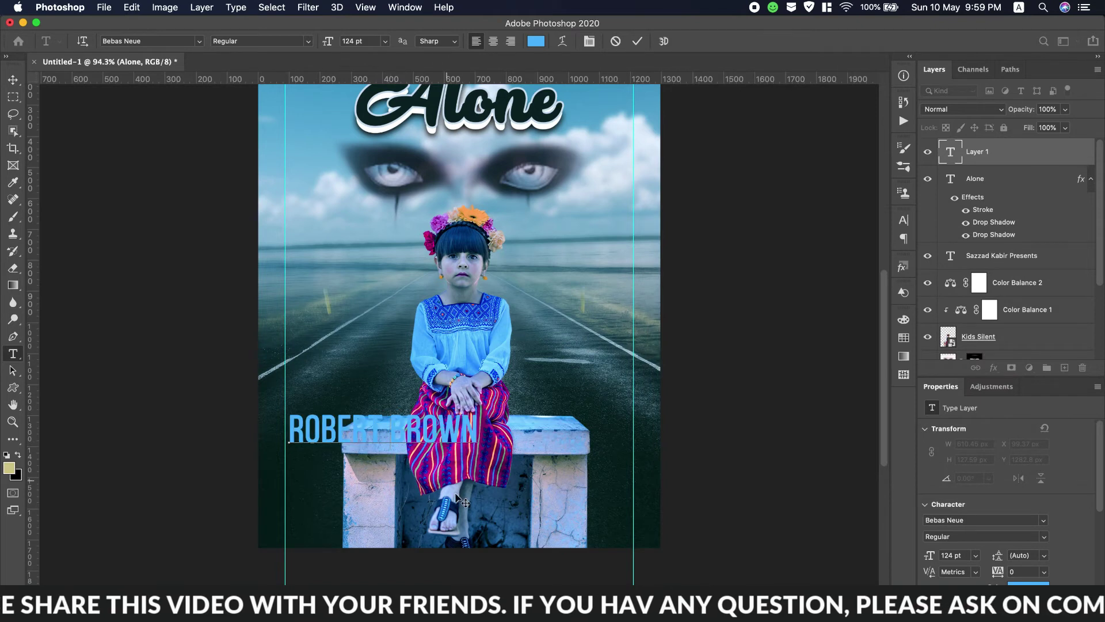
{"action": "key", "text": "Return"}
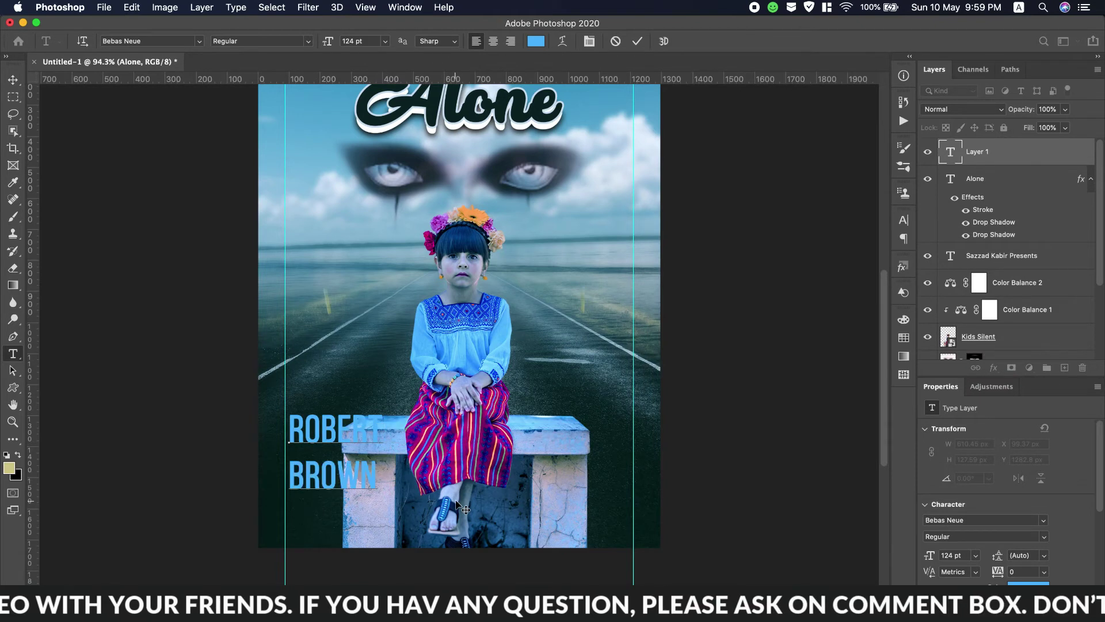
{"action": "left_click_drag", "start_coordinate": [376, 477], "coordinate": [240, 415]}
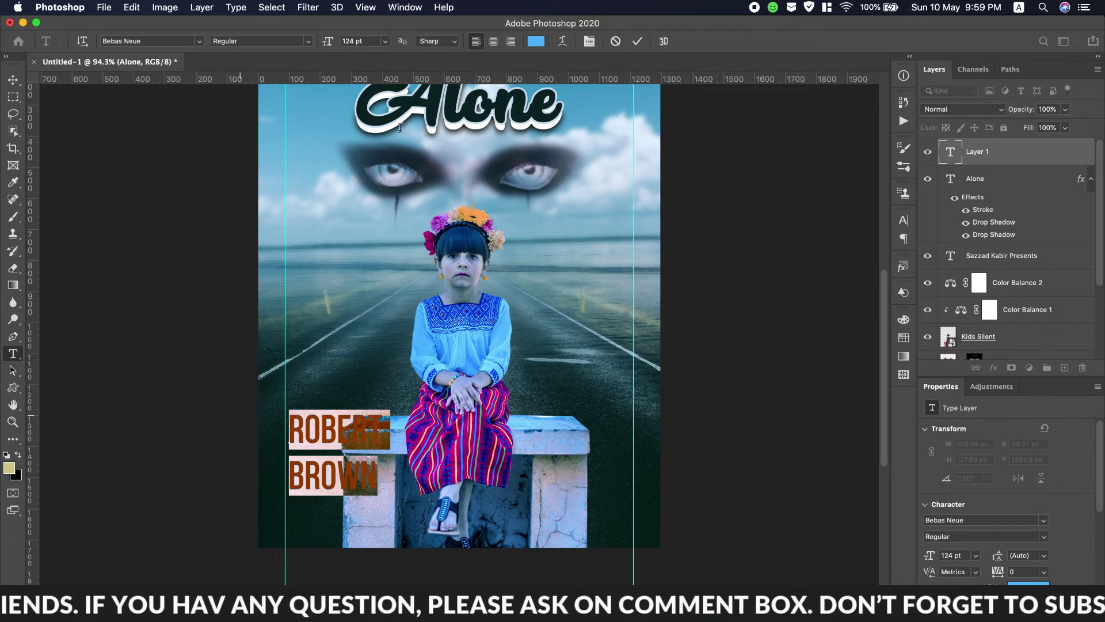
{"action": "left_click", "coordinate": [493, 41]}
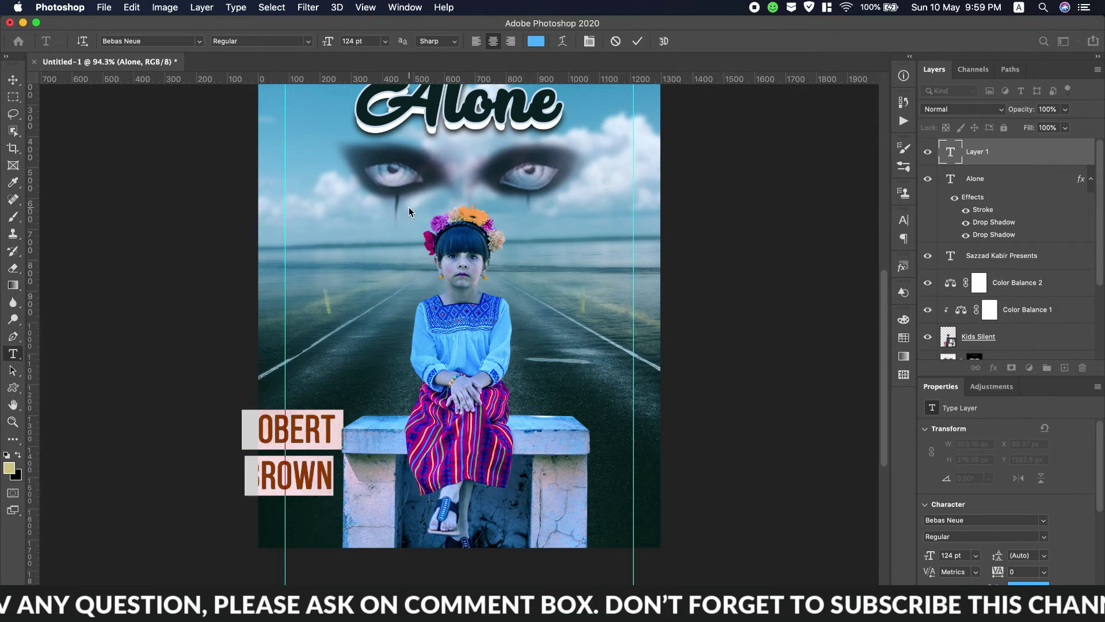
Step: Keep Regular weight, shrink the name block to 63 pt, and place it just left of the bench
{"action": "left_click_drag", "start_coordinate": [323, 528], "coordinate": [399, 510]}
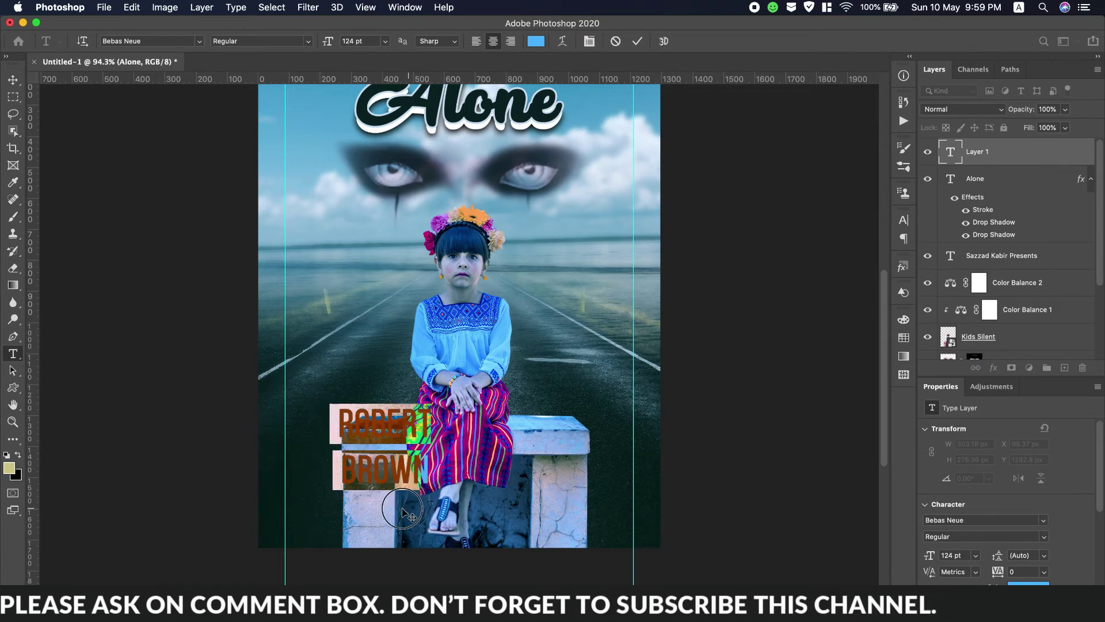
{"action": "left_click", "coordinate": [306, 45]}
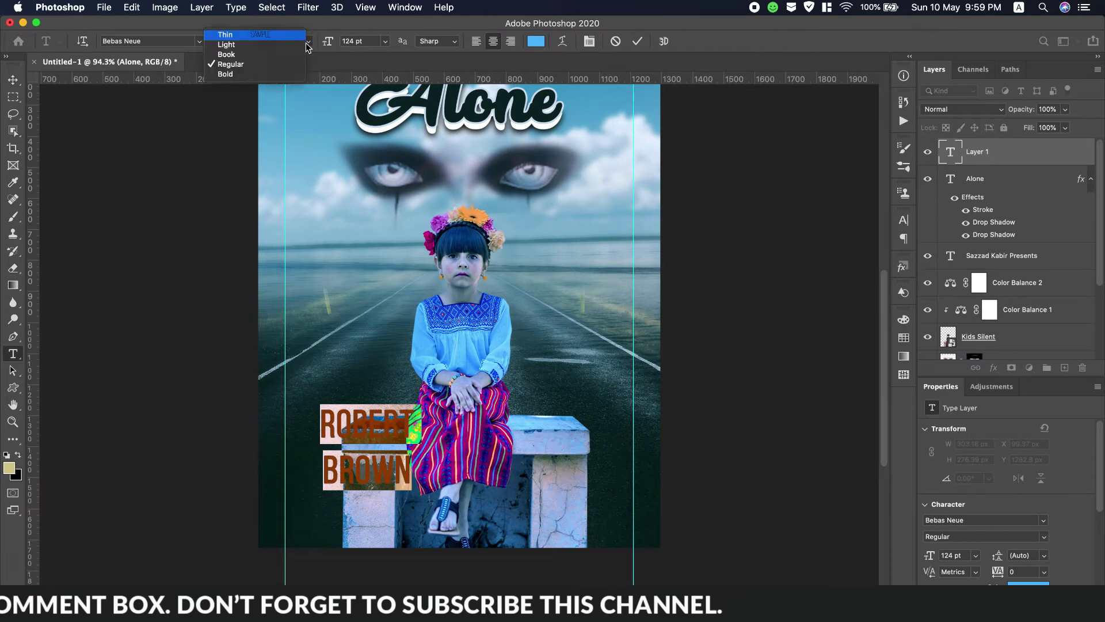
{"action": "left_click", "coordinate": [306, 63]}
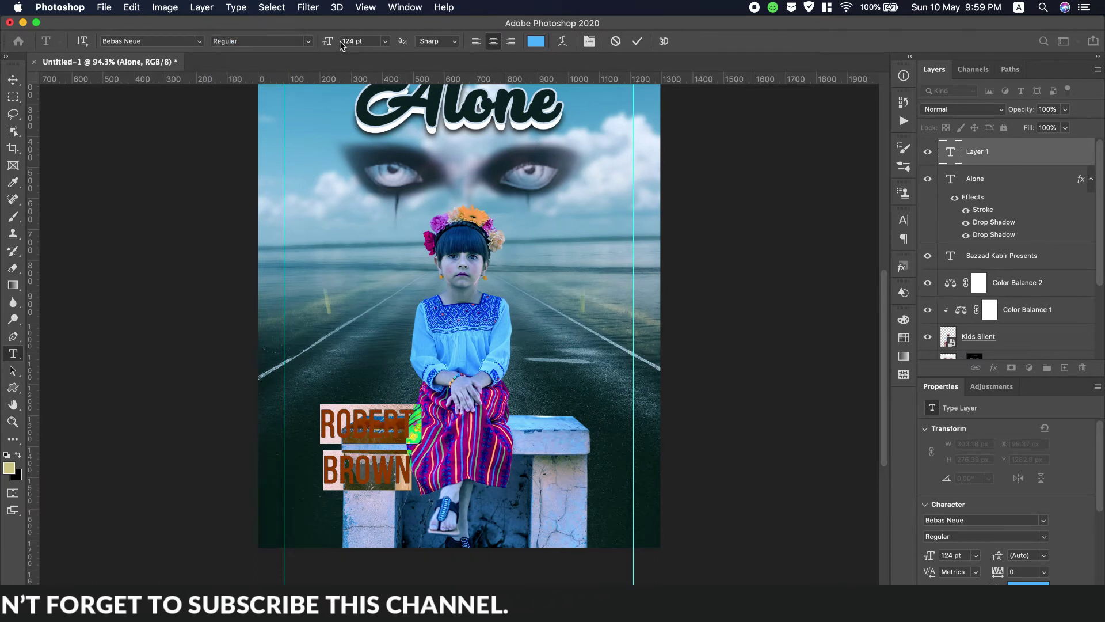
{"action": "left_click_drag", "start_coordinate": [331, 44], "coordinate": [290, 41]}
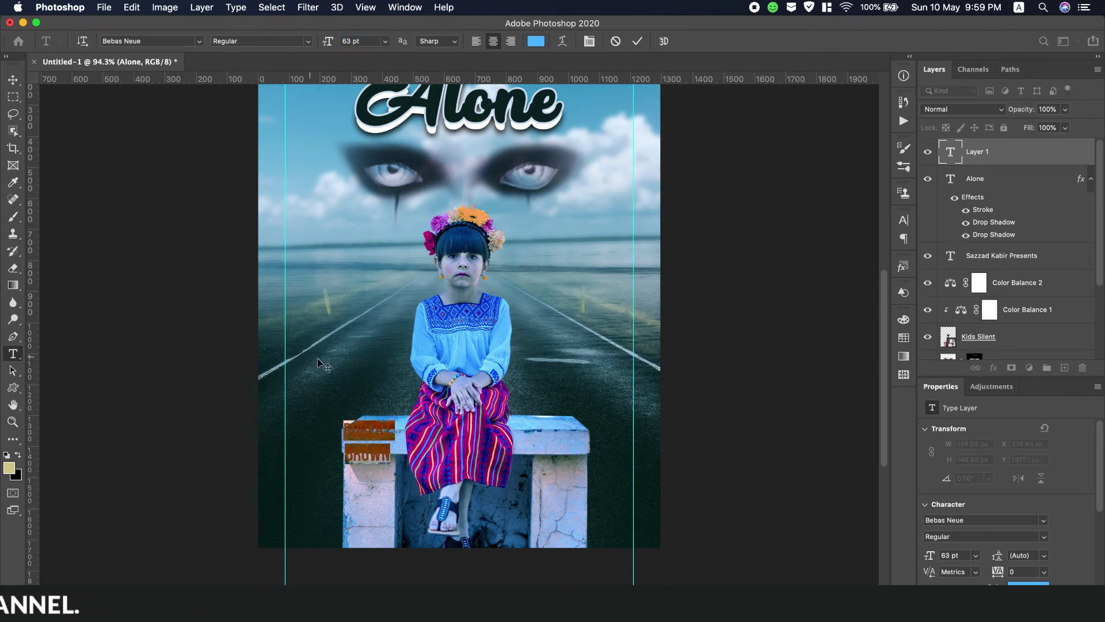
{"action": "left_click_drag", "start_coordinate": [378, 494], "coordinate": [326, 493]}
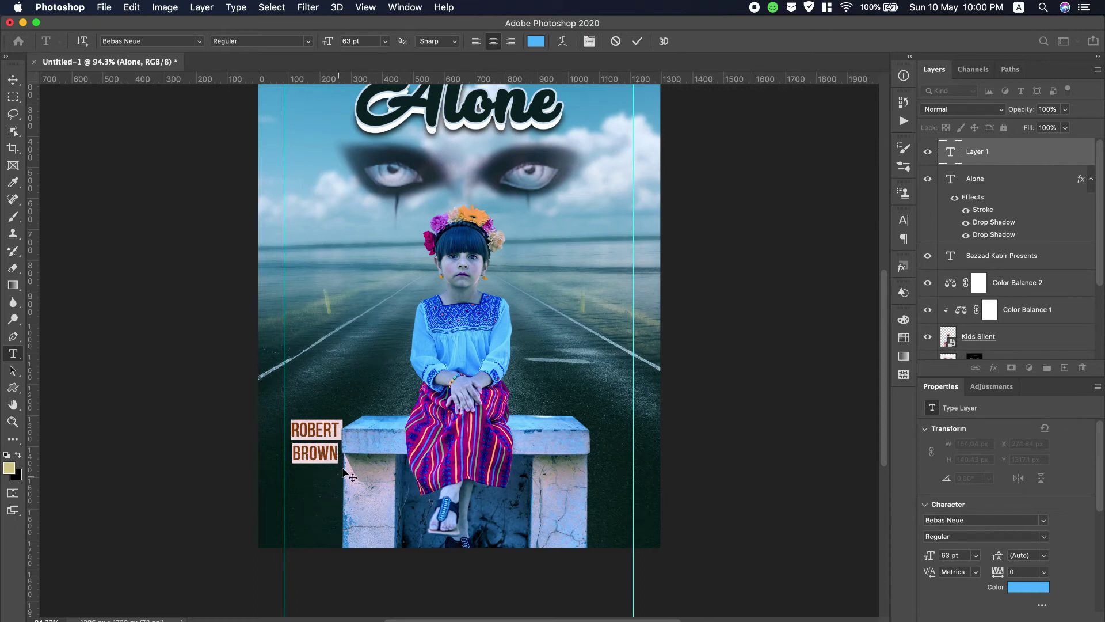
{"action": "left_click_drag", "start_coordinate": [328, 41], "coordinate": [316, 45]}
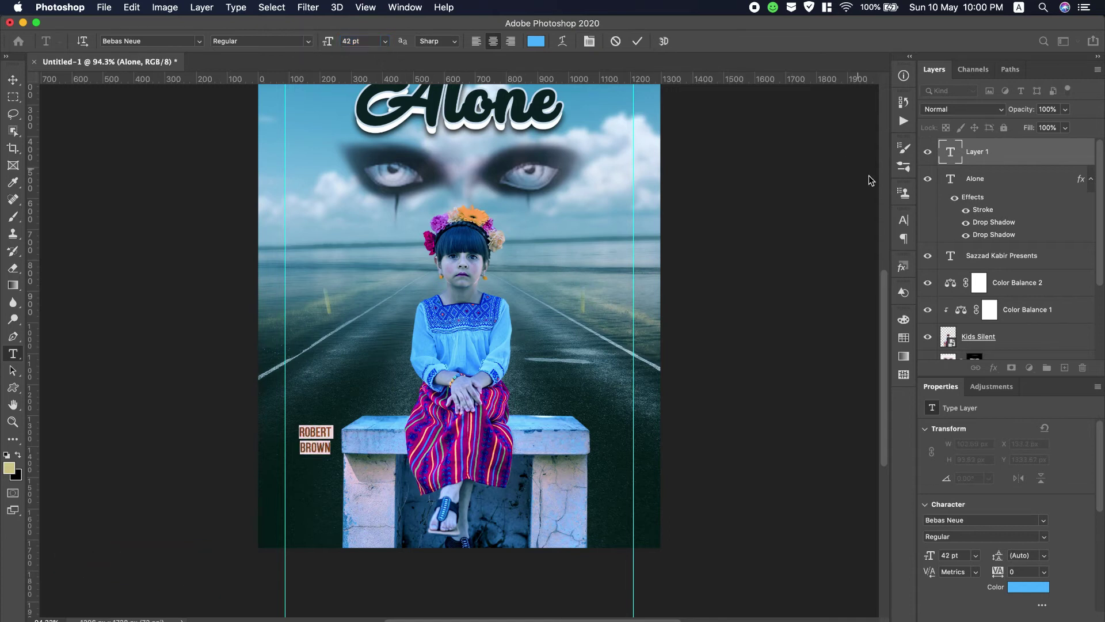
Step: Make the credit Bold, recolour it a brighter light blue (67bbf4), and commit it
{"action": "left_click", "coordinate": [309, 46]}
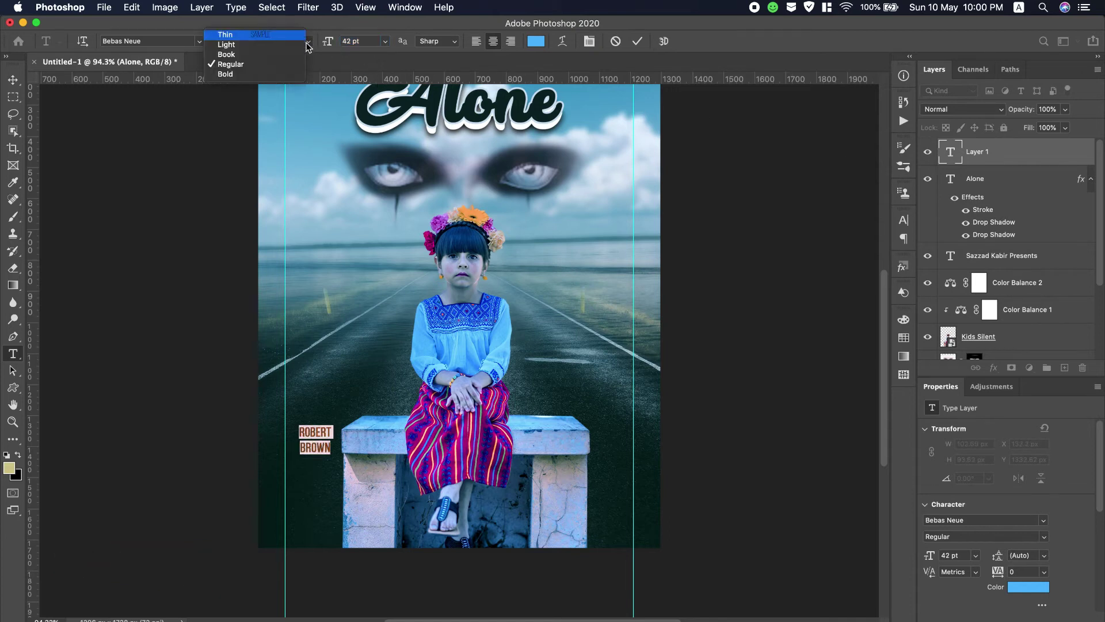
{"action": "left_click", "coordinate": [247, 73]}
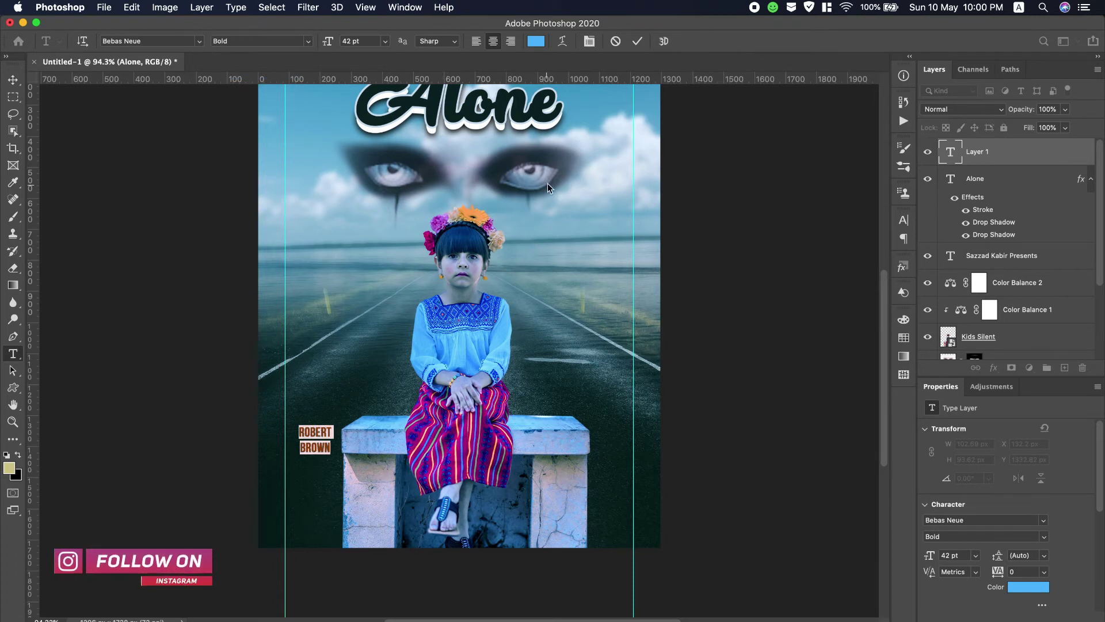
{"action": "left_click", "coordinate": [542, 44]}
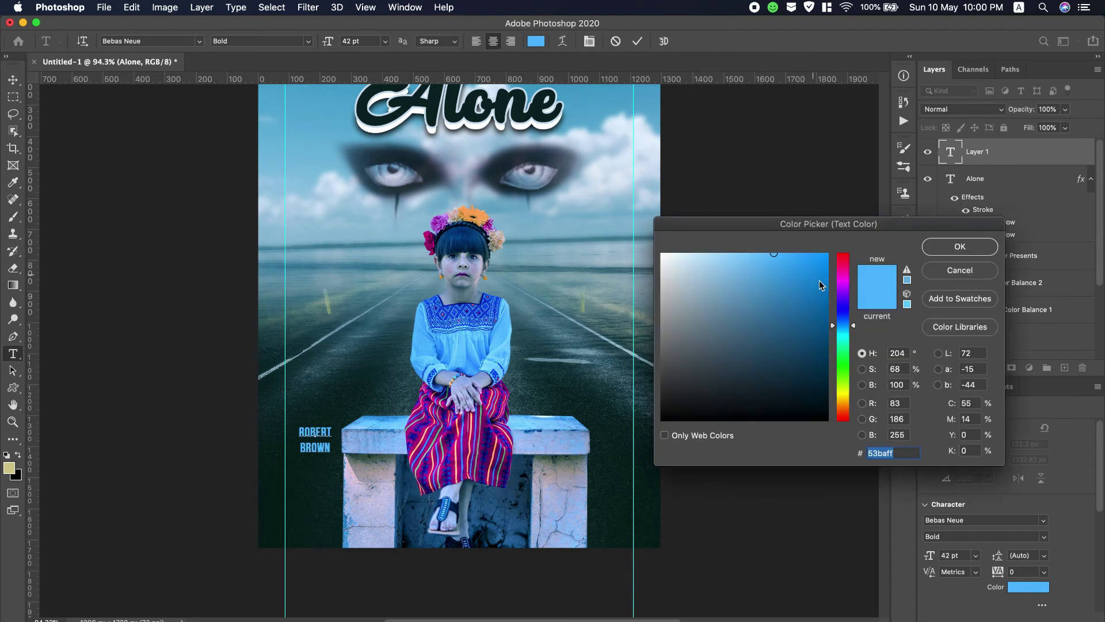
{"action": "left_click", "coordinate": [758, 260]}
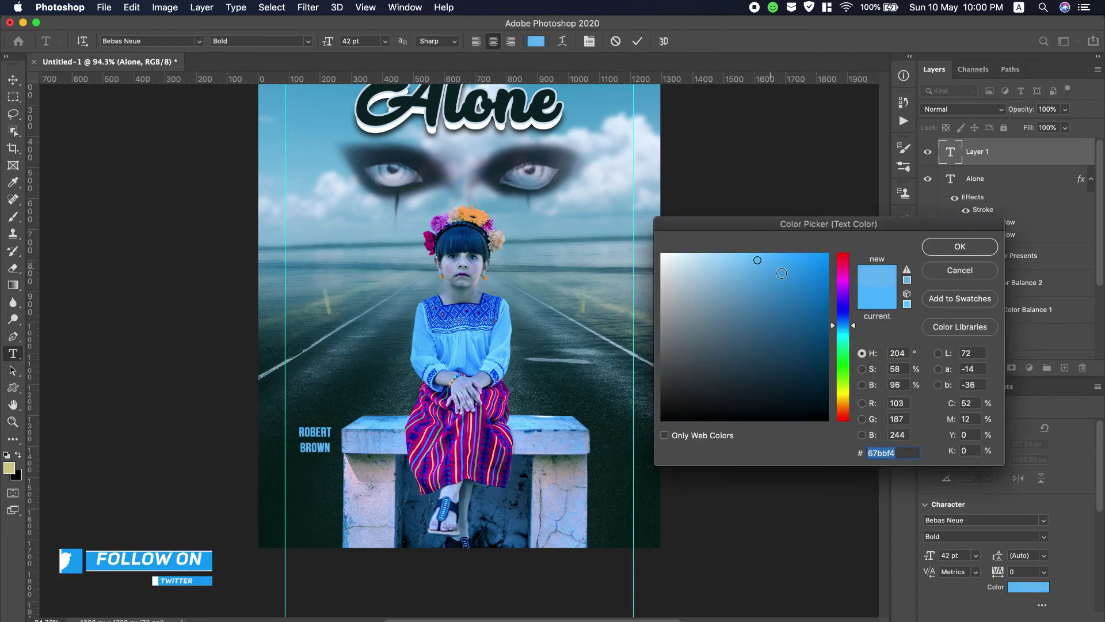
{"action": "left_click", "coordinate": [993, 249]}
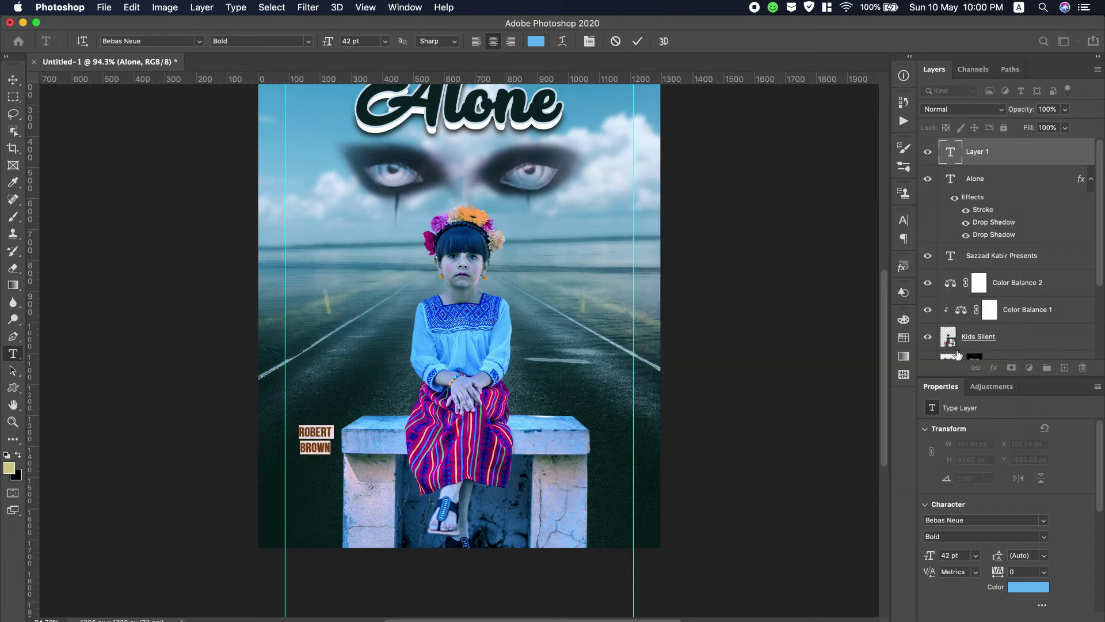
{"action": "left_click", "coordinate": [1054, 335]}
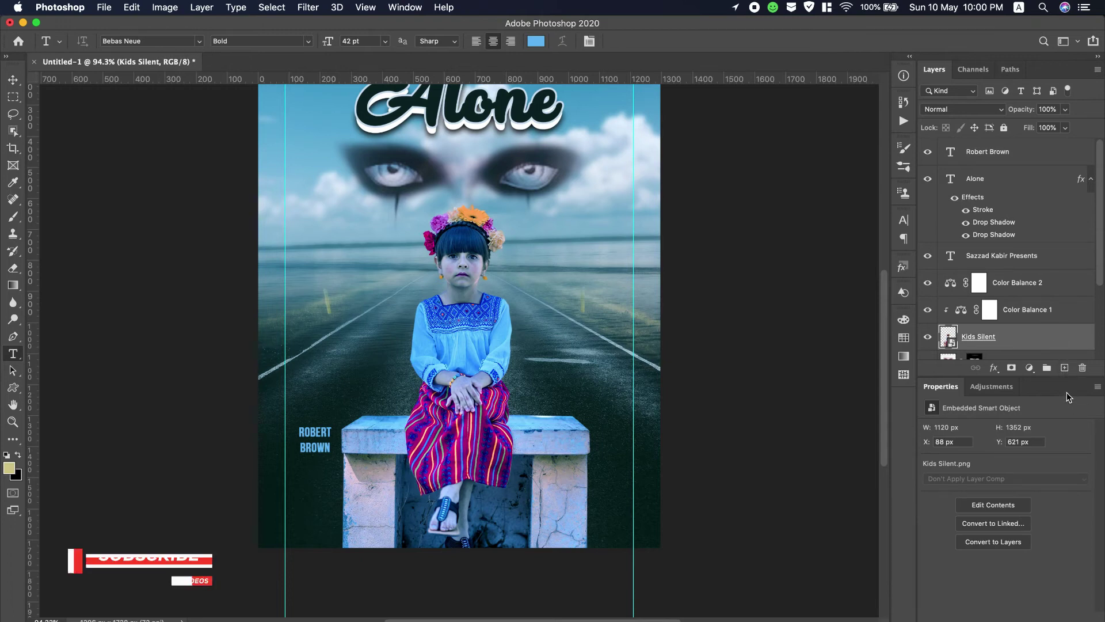
Step: Try a gradient fill on a new layer over the girl, then undo it
{"action": "left_click", "coordinate": [1064, 367]}
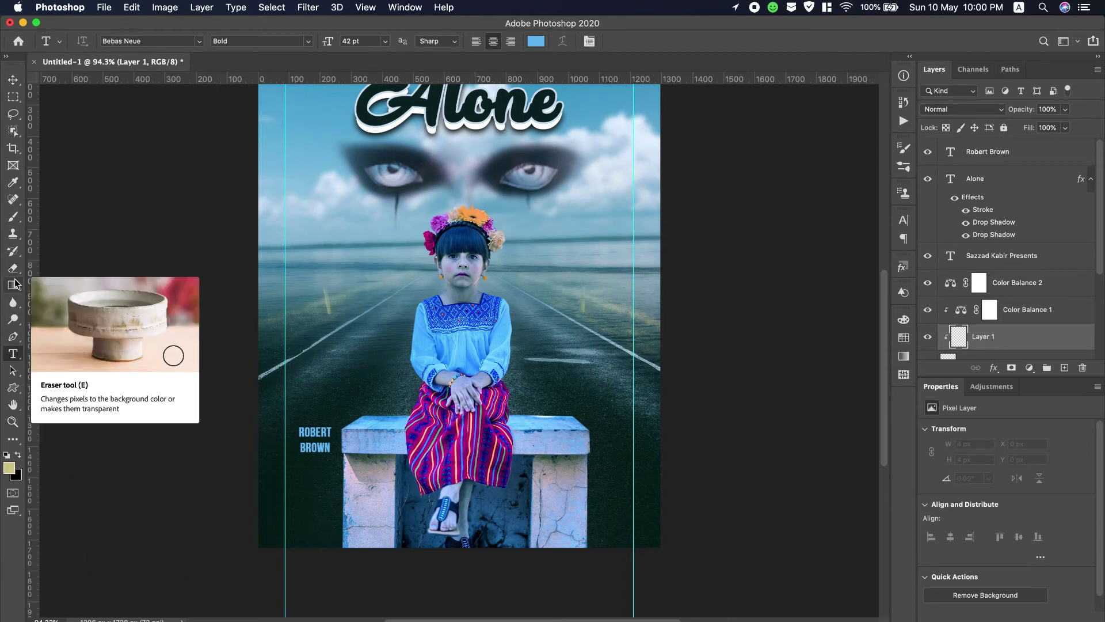
{"action": "left_click", "coordinate": [13, 284]}
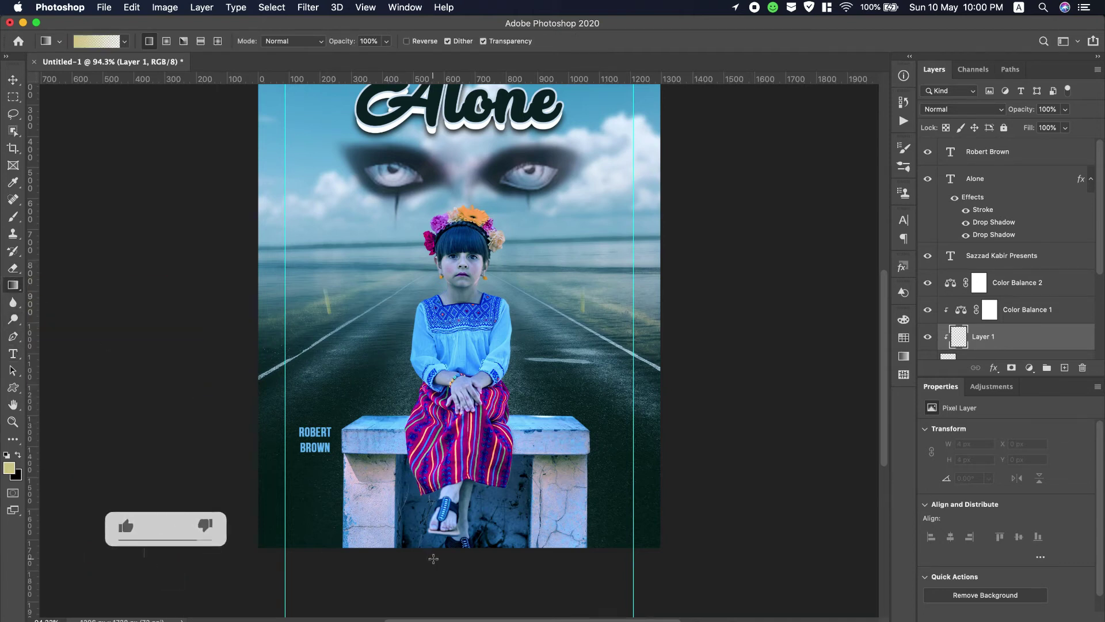
{"action": "left_click_drag", "start_coordinate": [441, 349], "coordinate": [433, 616]}
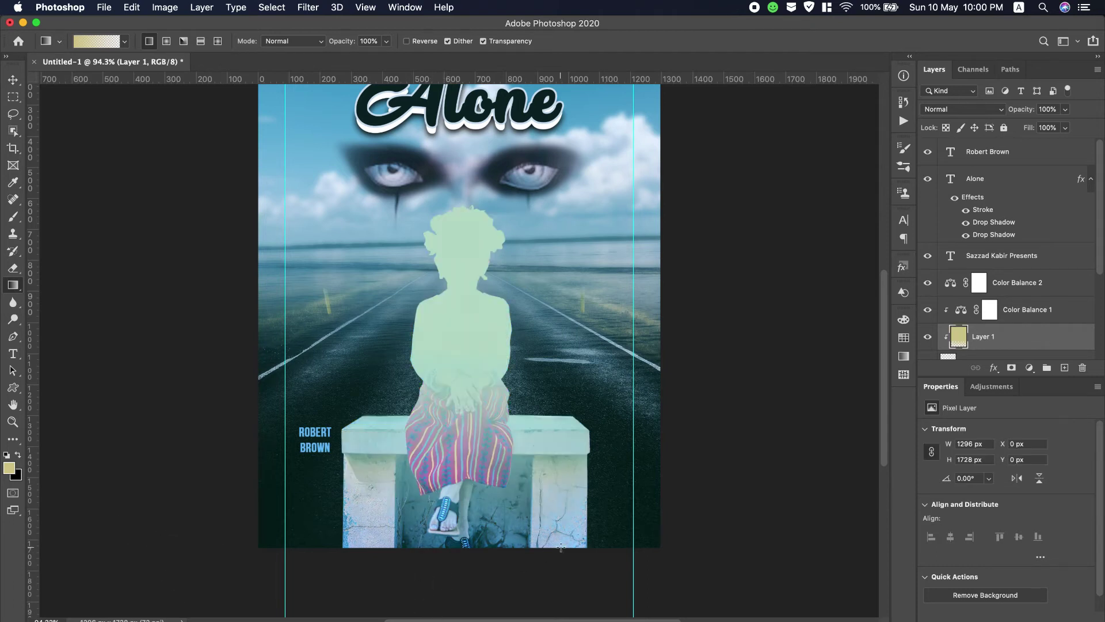
{"action": "key", "text": "ctrl+z"}
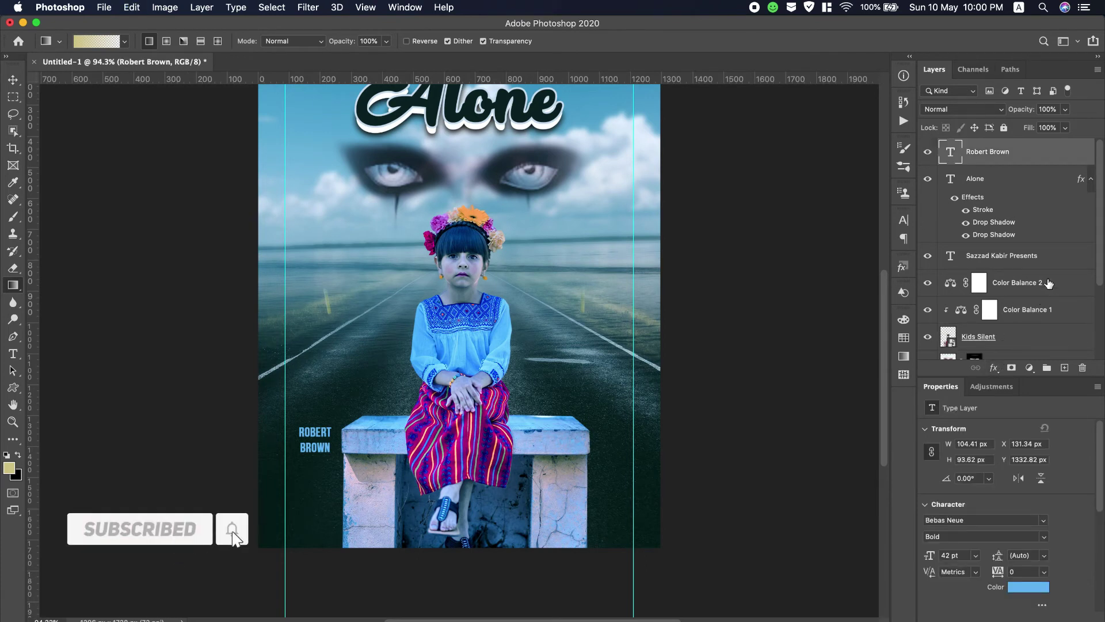
Step: Add a new layer above Color Balance 2 and lay a tan fill over the poster's left side
{"action": "left_click", "coordinate": [1049, 283]}
{"action": "left_click", "coordinate": [1065, 367]}
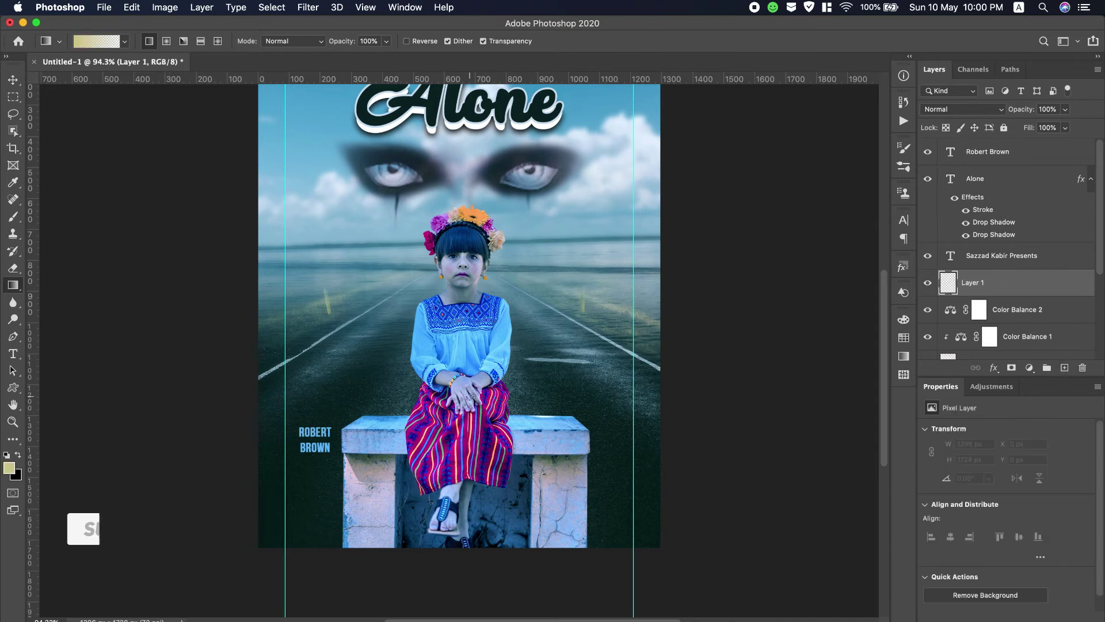
{"action": "left_click_drag", "start_coordinate": [460, 398], "coordinate": [455, 580]}
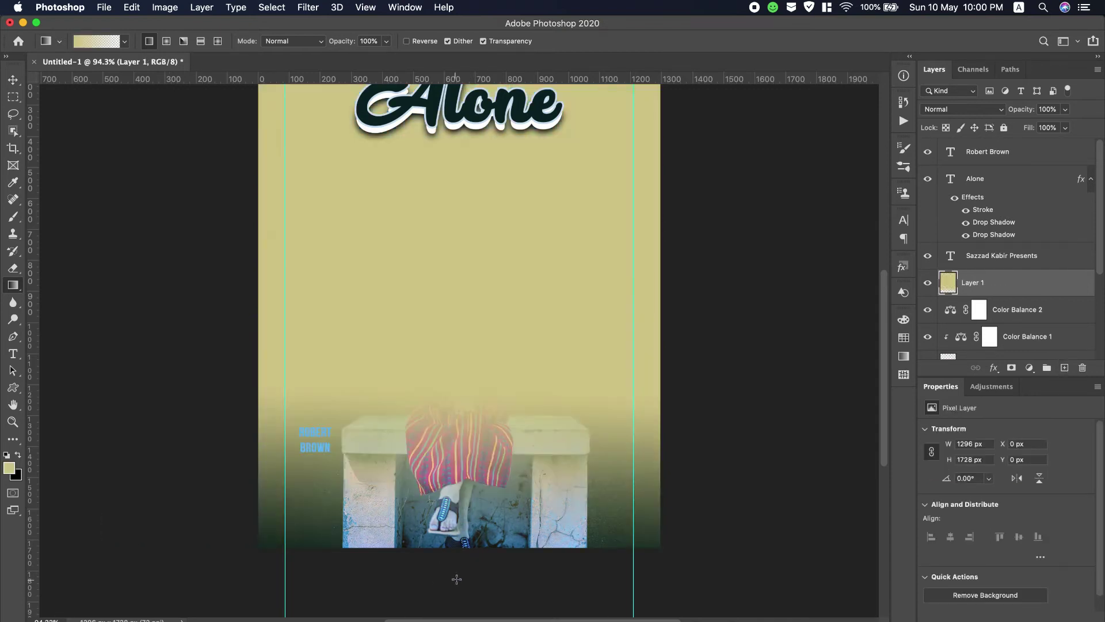
{"action": "key", "text": "super+z"}
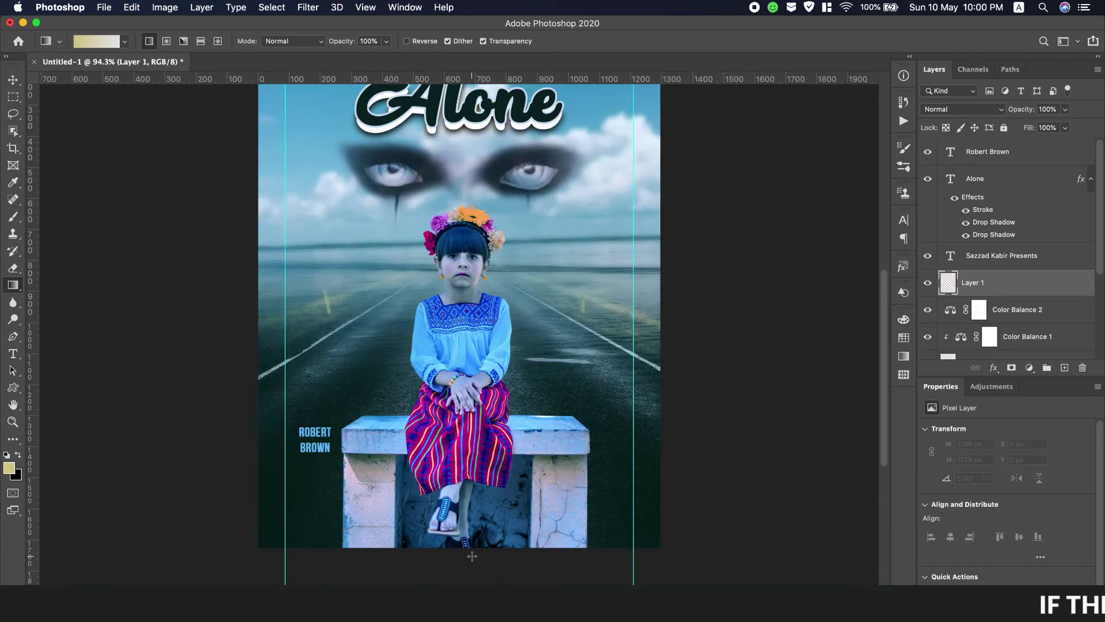
{"action": "left_click_drag", "start_coordinate": [466, 557], "coordinate": [464, 556]}
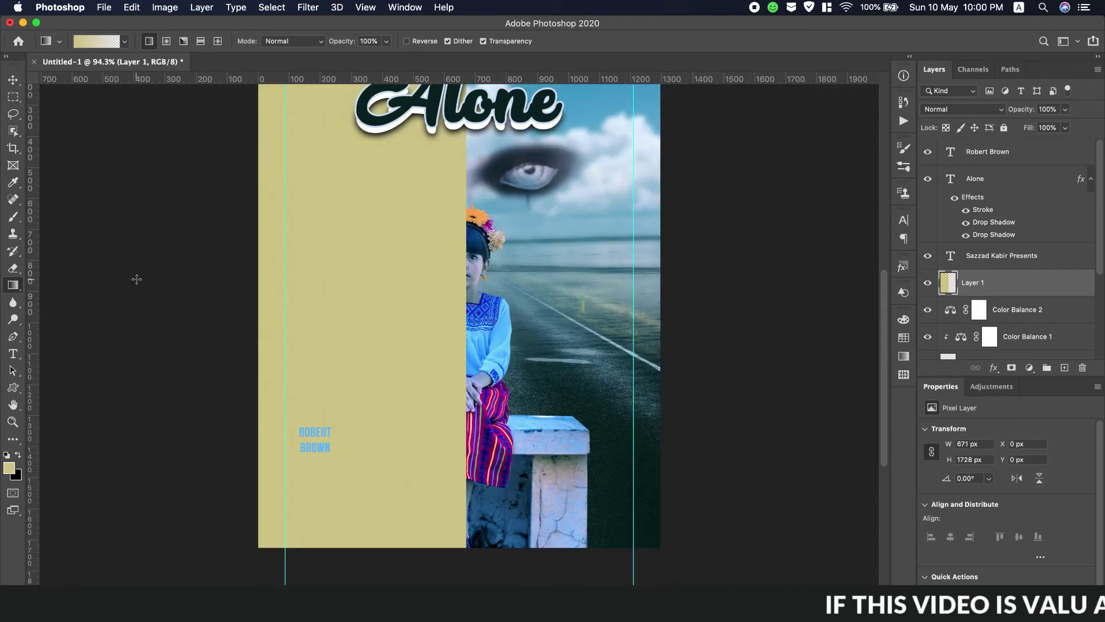
Step: Edit the Foreground to Transparent gradient so its left stop is pure black
{"action": "left_click", "coordinate": [124, 42]}
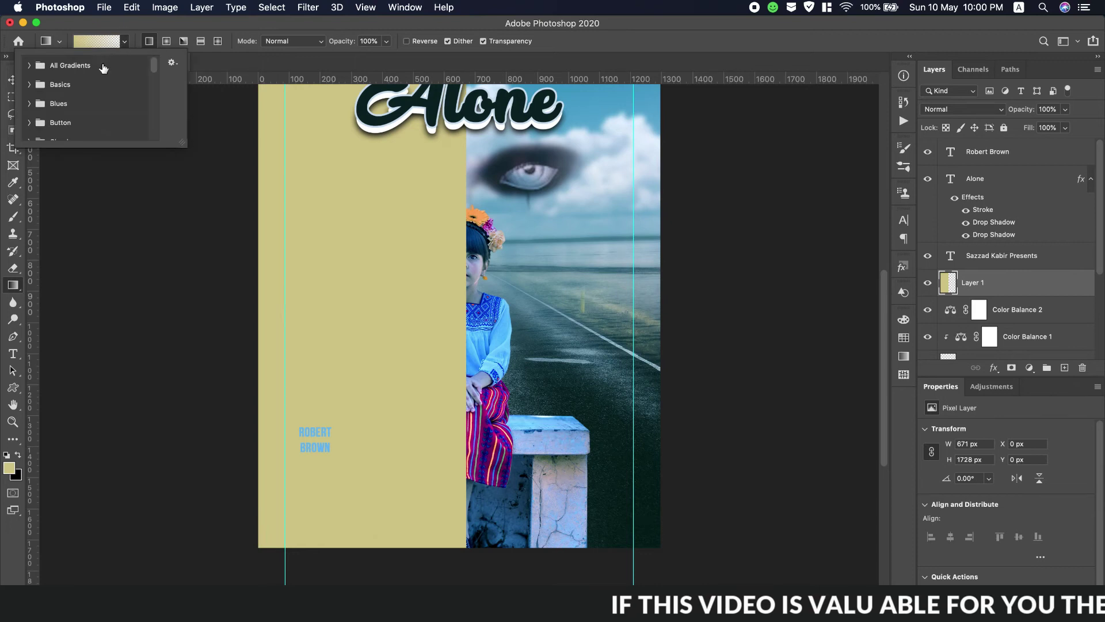
{"action": "left_click", "coordinate": [39, 85]}
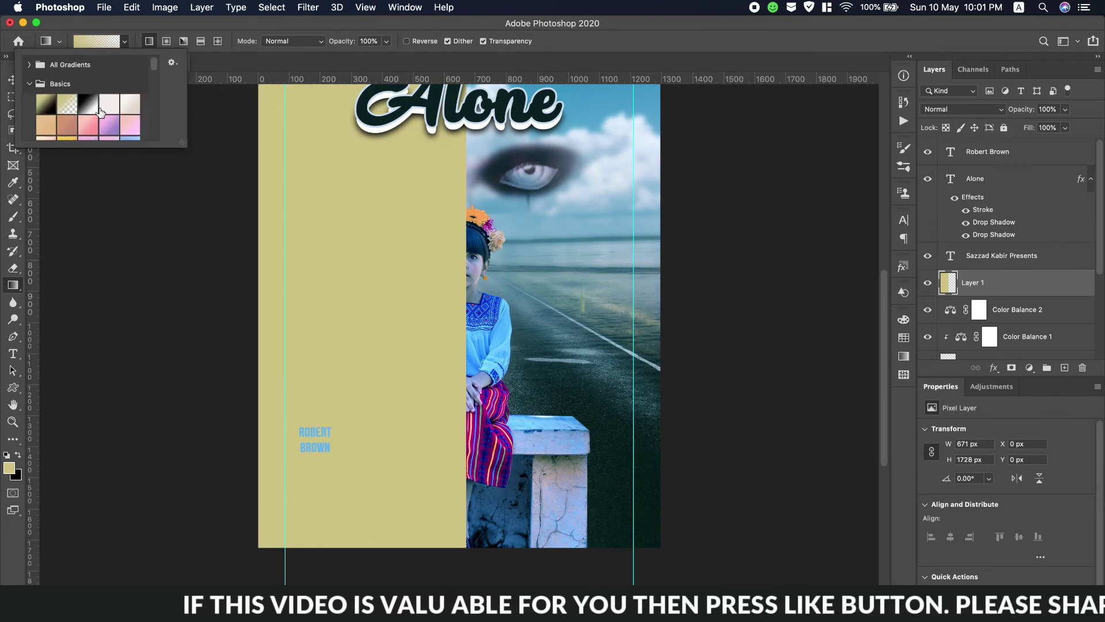
{"action": "scroll", "coordinate": [101, 114], "scroll_direction": "down", "scroll_amount": 3}
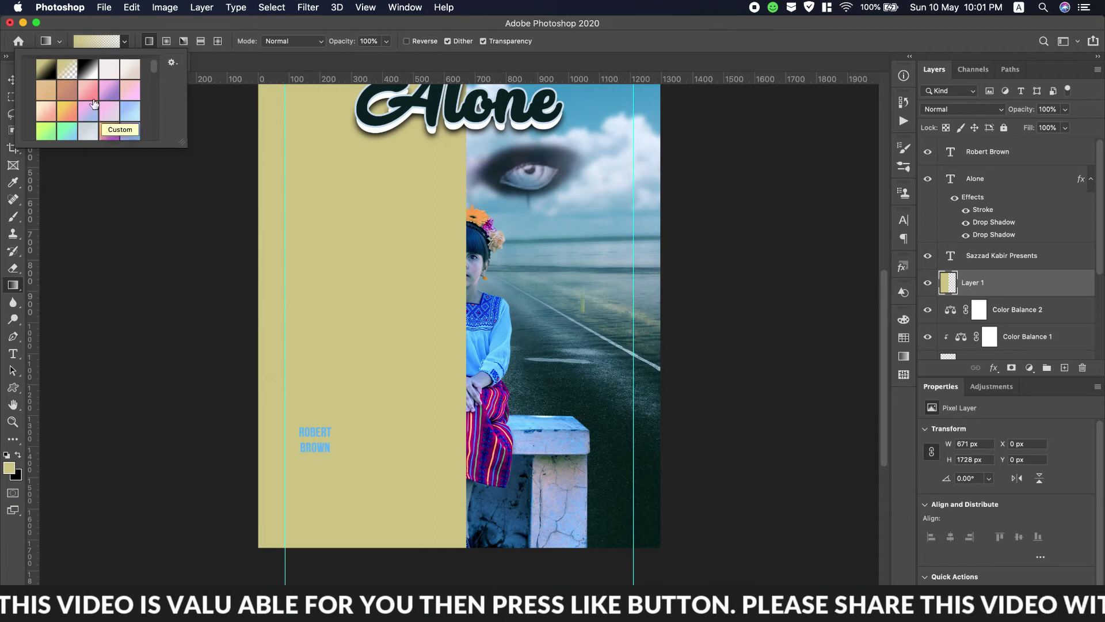
{"action": "left_click", "coordinate": [67, 68]}
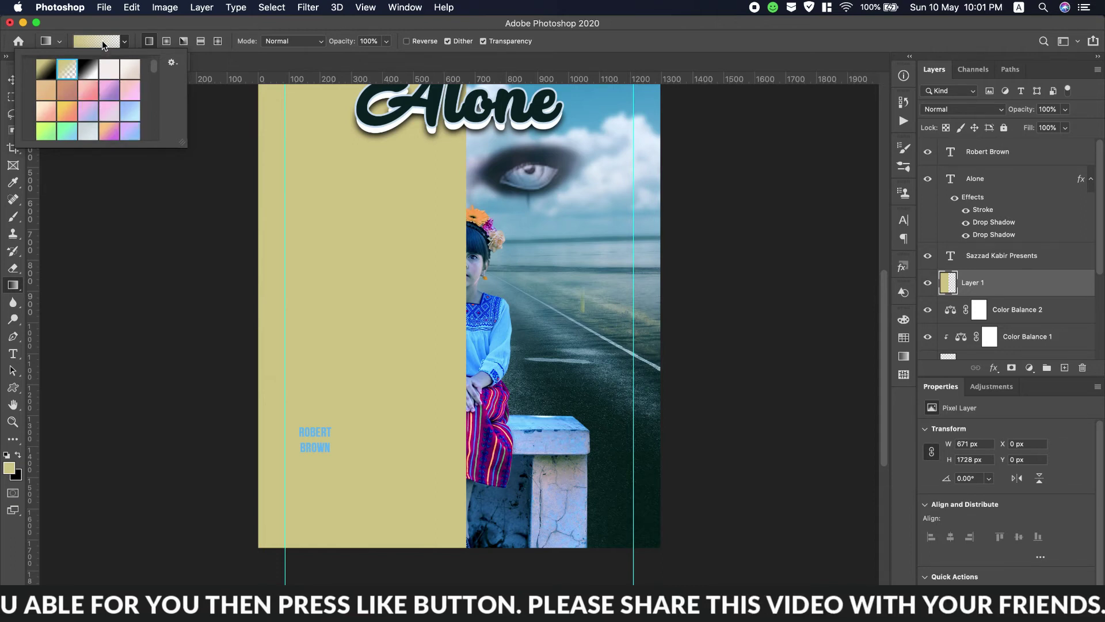
{"action": "left_click", "coordinate": [103, 45]}
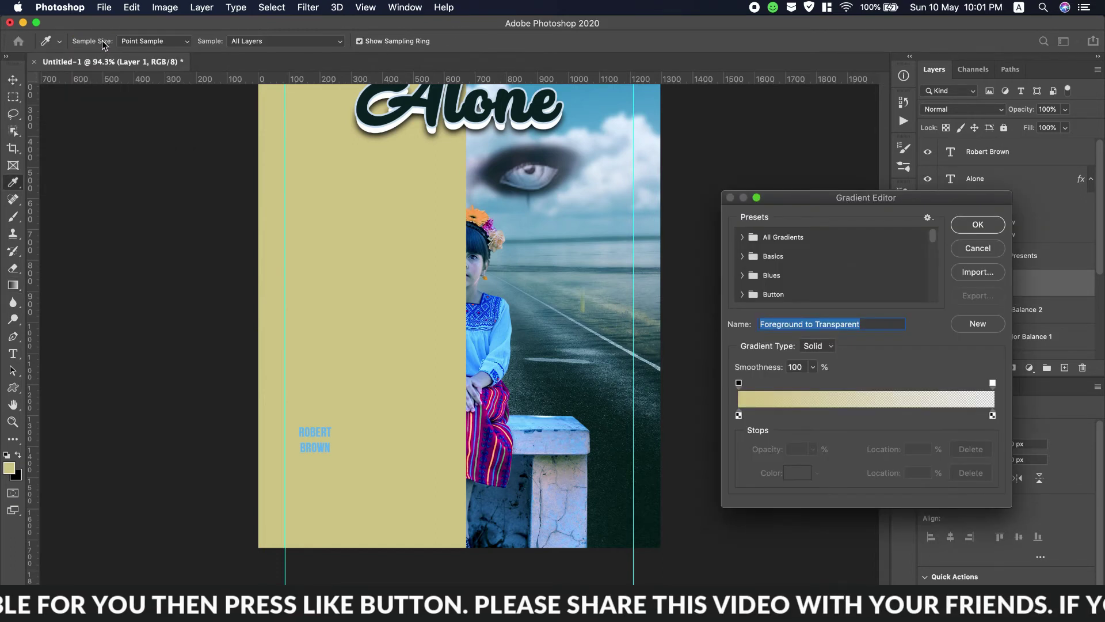
{"action": "left_click", "coordinate": [739, 415]}
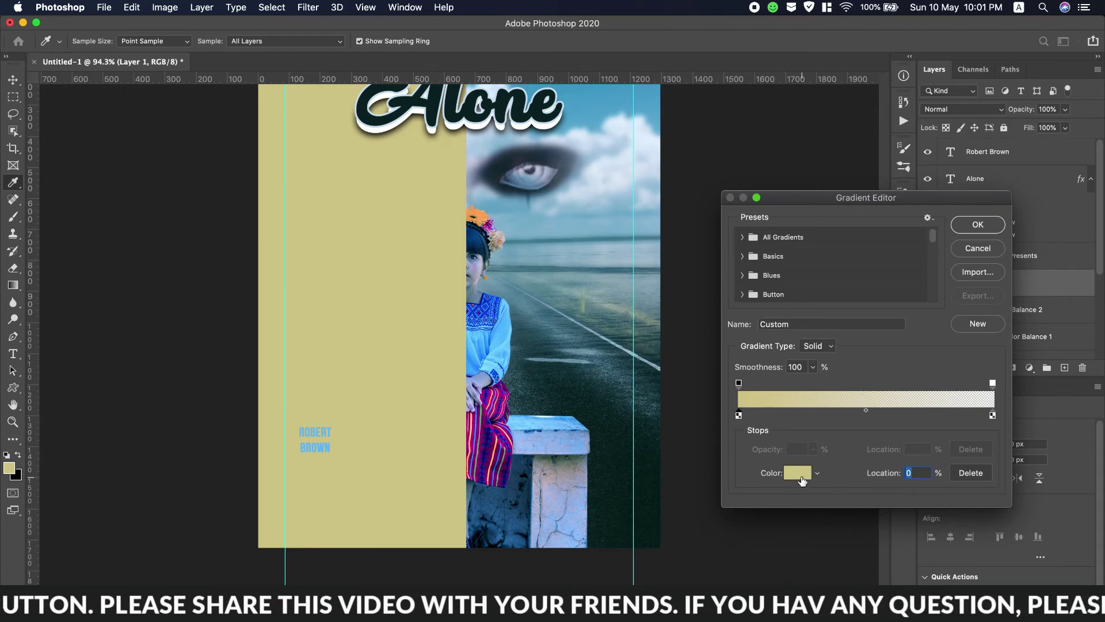
{"action": "left_click", "coordinate": [799, 474]}
{"action": "left_click", "coordinate": [672, 399]}
{"action": "left_click_drag", "start_coordinate": [672, 399], "coordinate": [621, 429]}
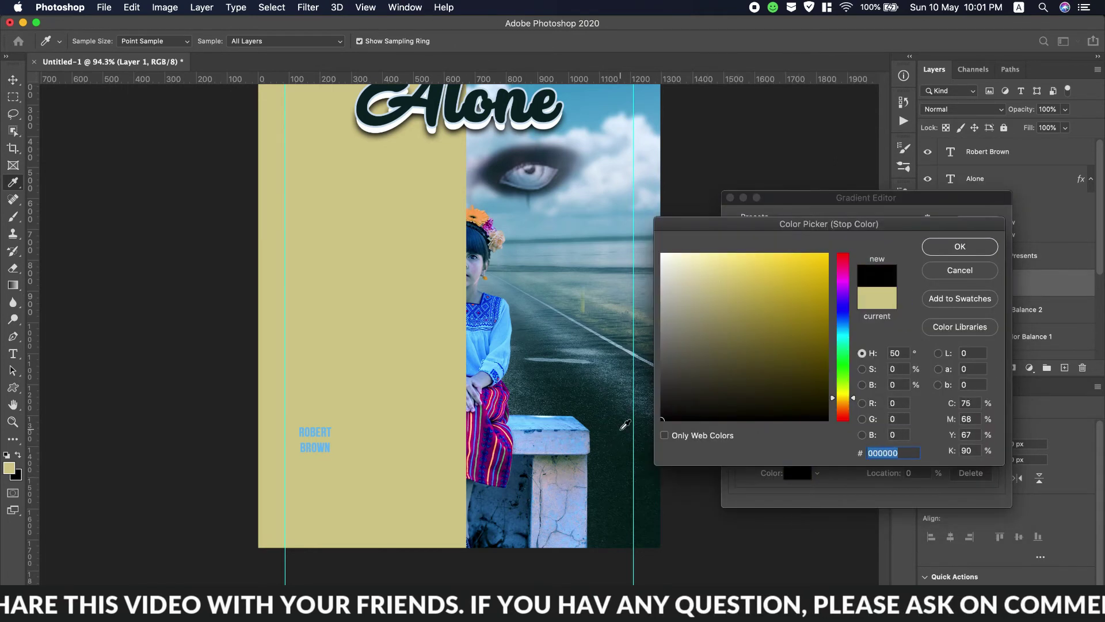
{"action": "left_click", "coordinate": [965, 251]}
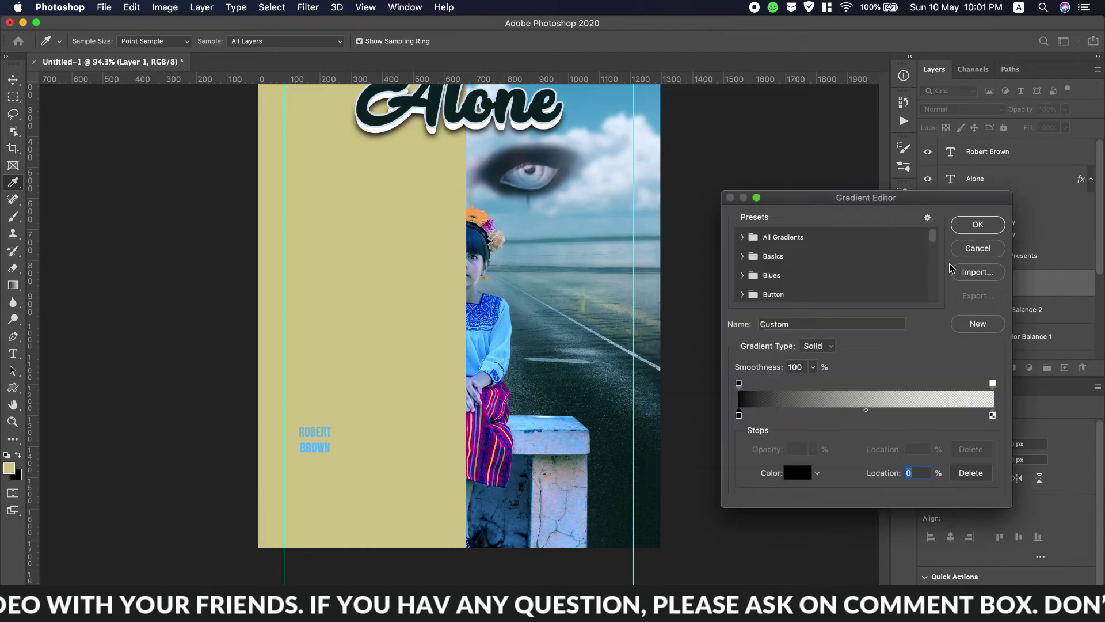
{"action": "left_click", "coordinate": [963, 230]}
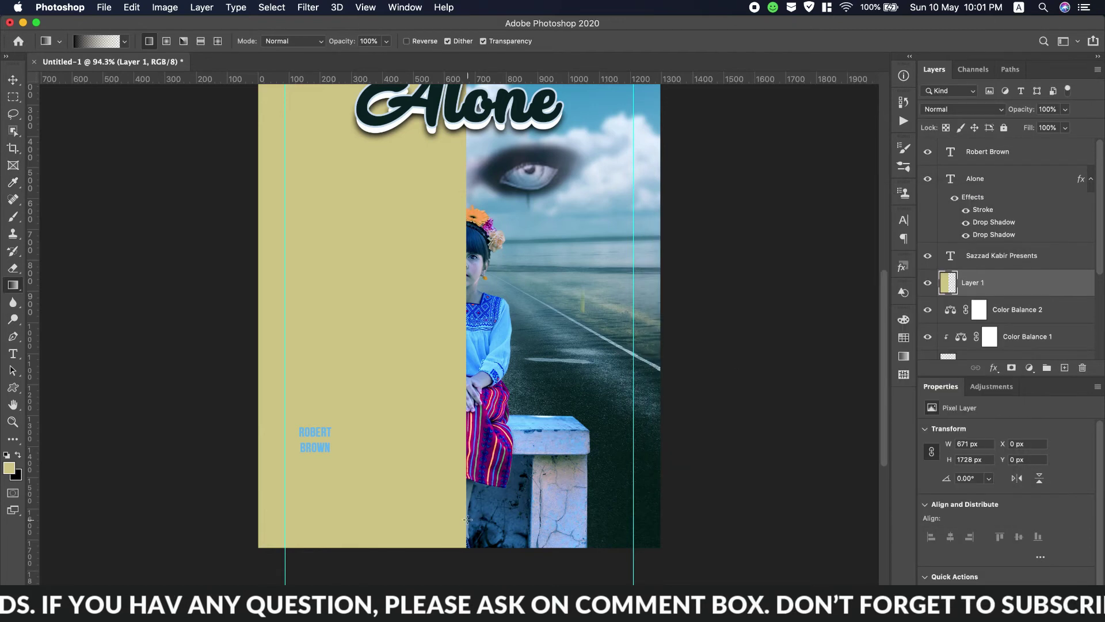
Step: Replace the tan fill with a Black, White gradient dragged up from the poster's bottom edge
{"action": "key", "text": "ctrl+z"}
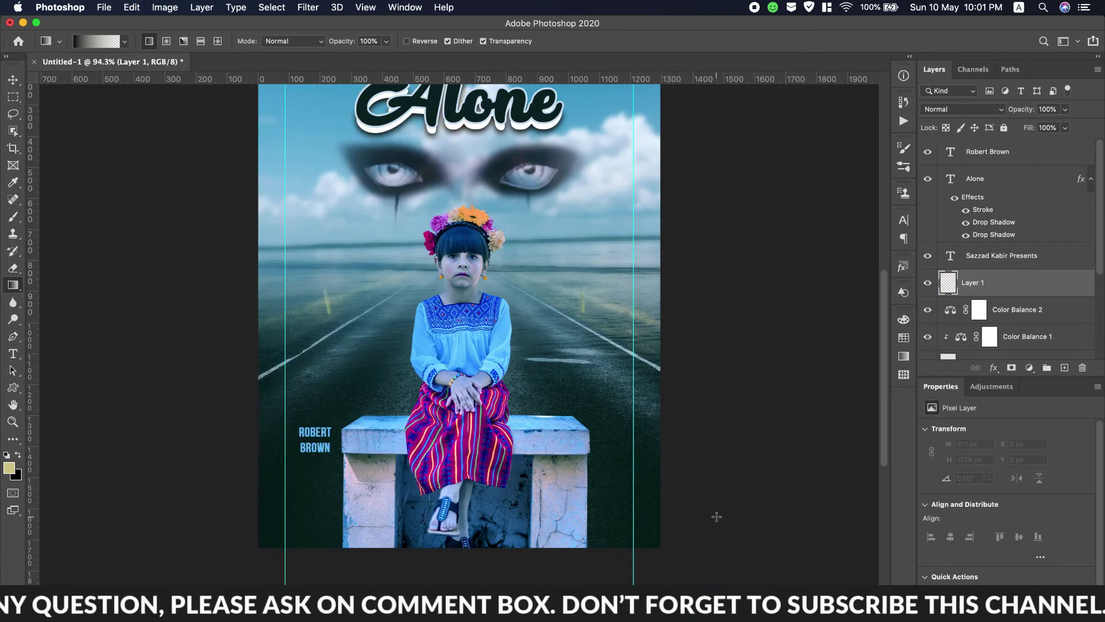
{"action": "left_click_drag", "start_coordinate": [454, 576], "coordinate": [442, 383]}
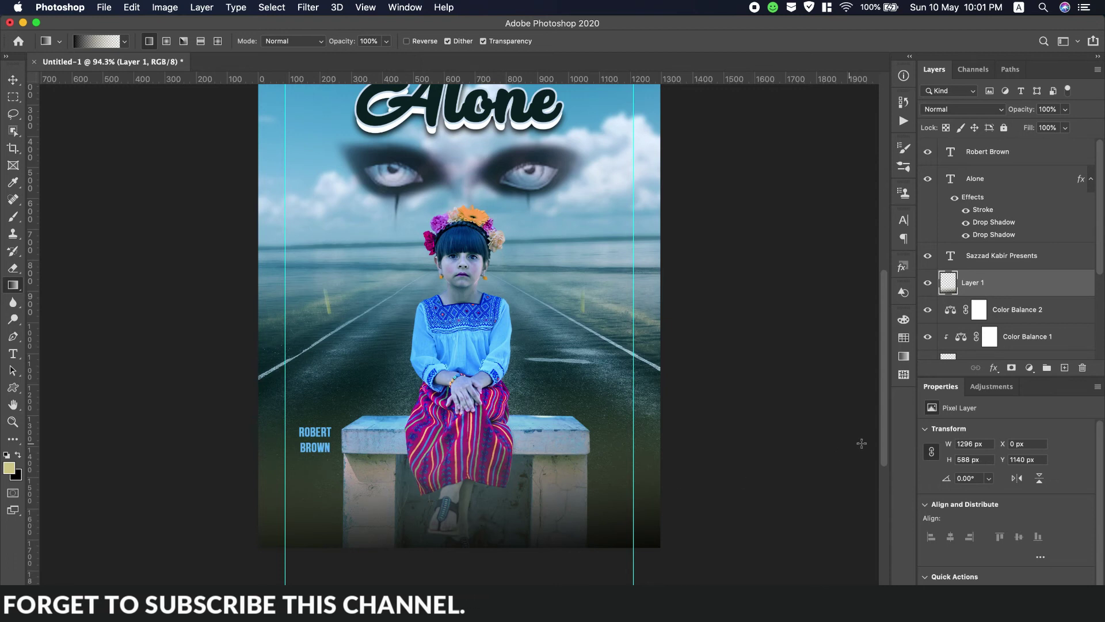
{"action": "key", "text": "ctrl+z"}
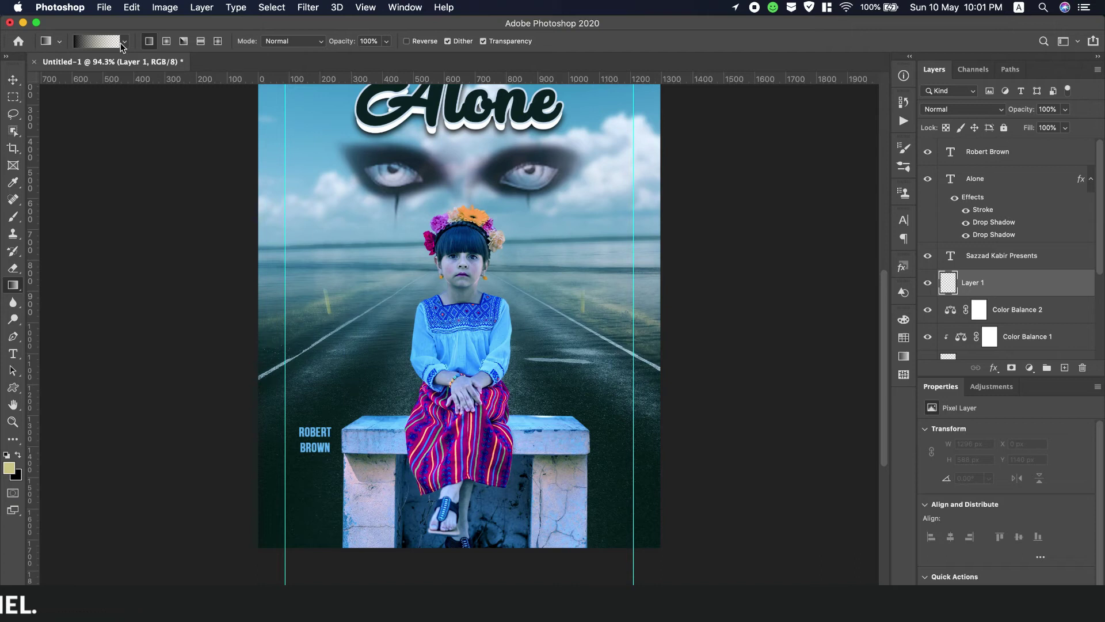
{"action": "left_click", "coordinate": [123, 42]}
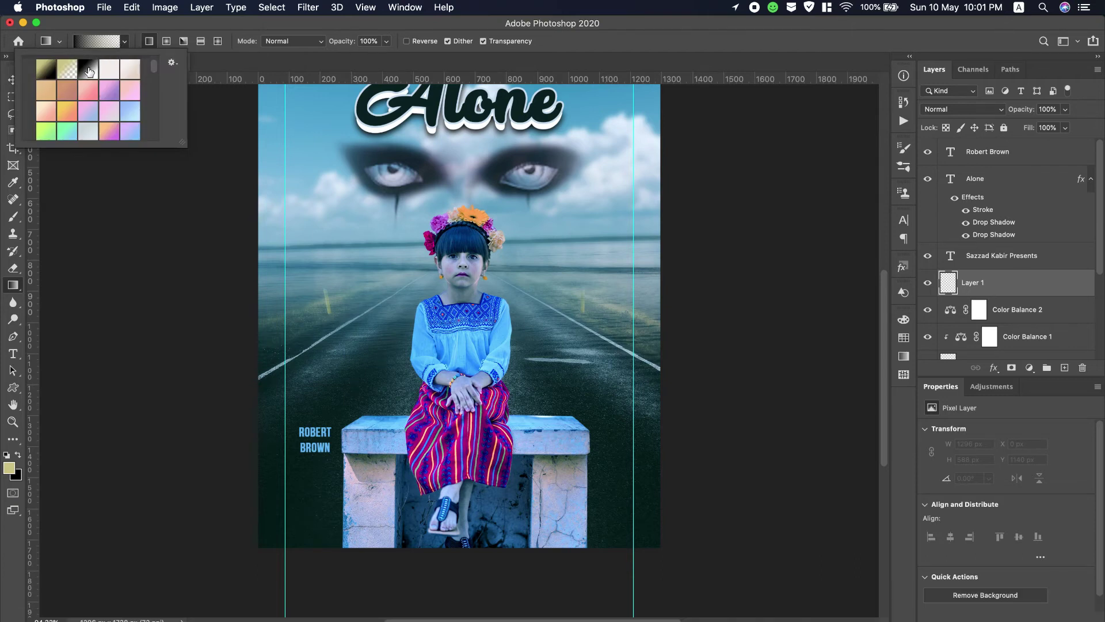
{"action": "left_click", "coordinate": [88, 70]}
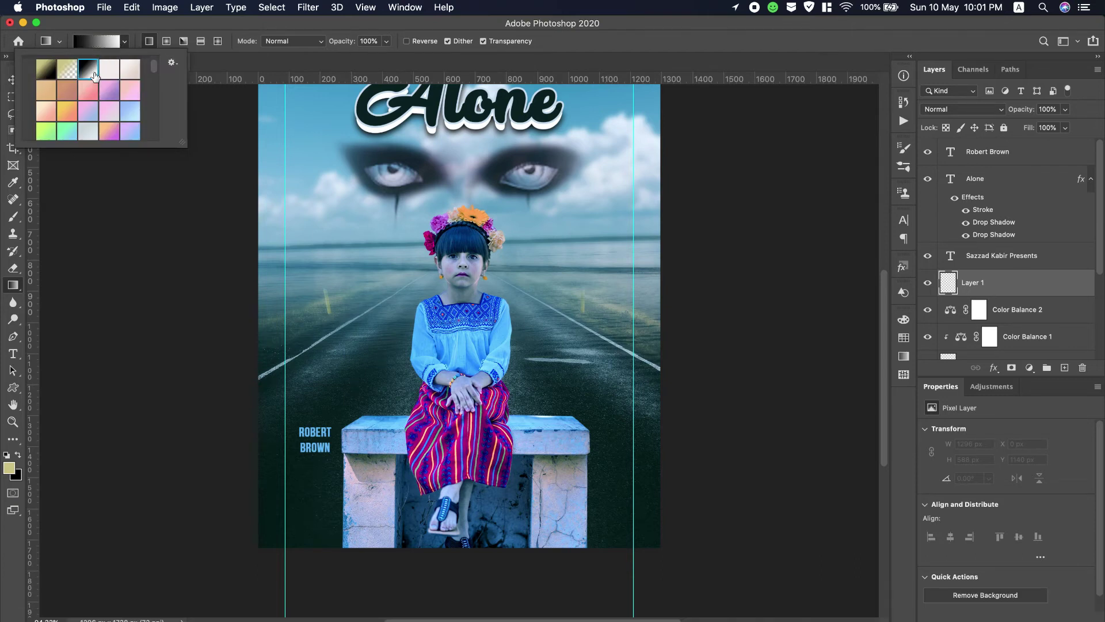
{"action": "left_click", "coordinate": [446, 564]}
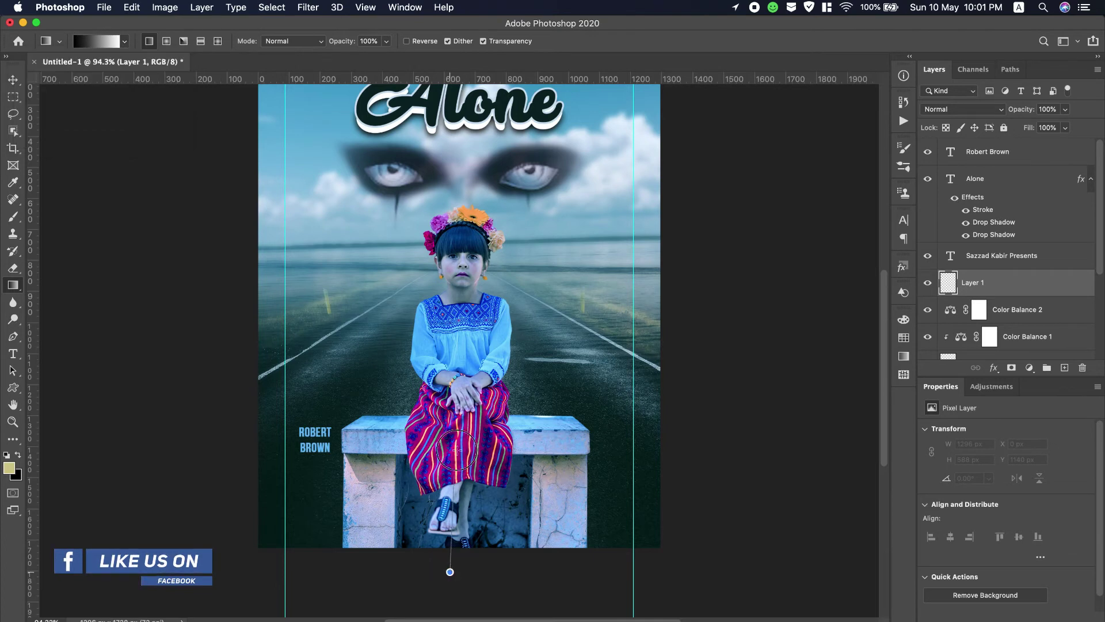
{"action": "left_click_drag", "start_coordinate": [454, 552], "coordinate": [460, 375]}
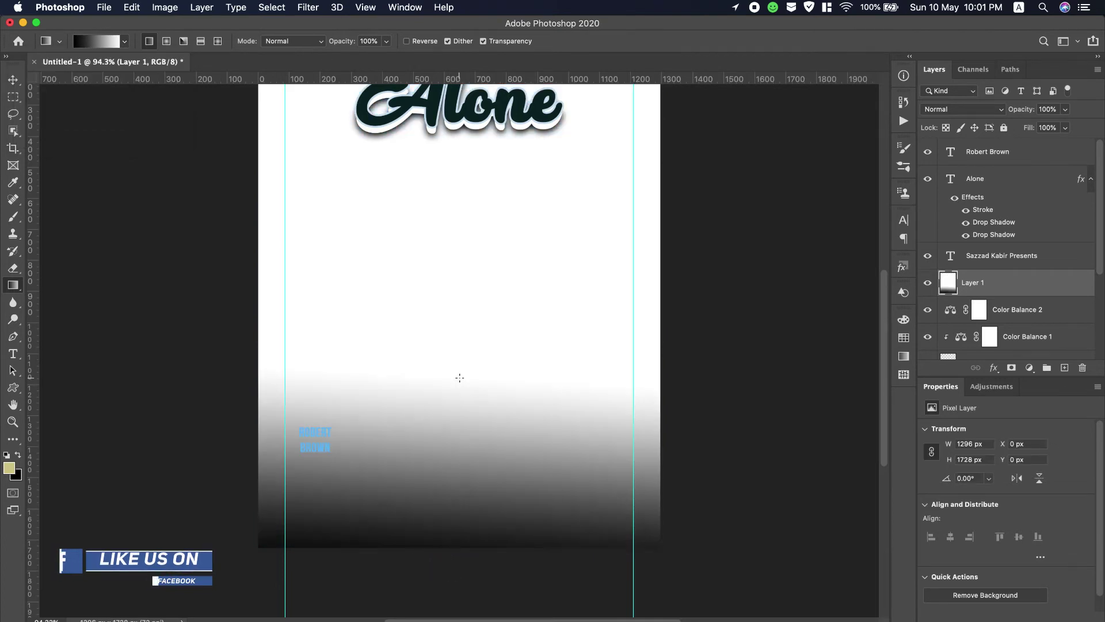
{"action": "key", "text": "ctrl+z"}
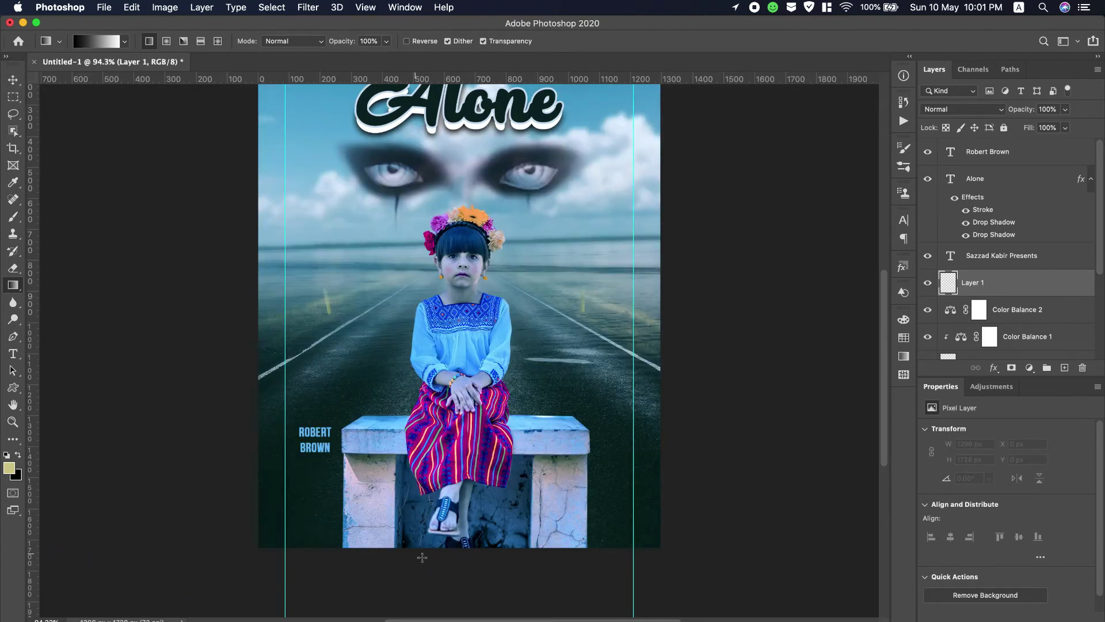
{"action": "left_click_drag", "start_coordinate": [449, 581], "coordinate": [450, 319]}
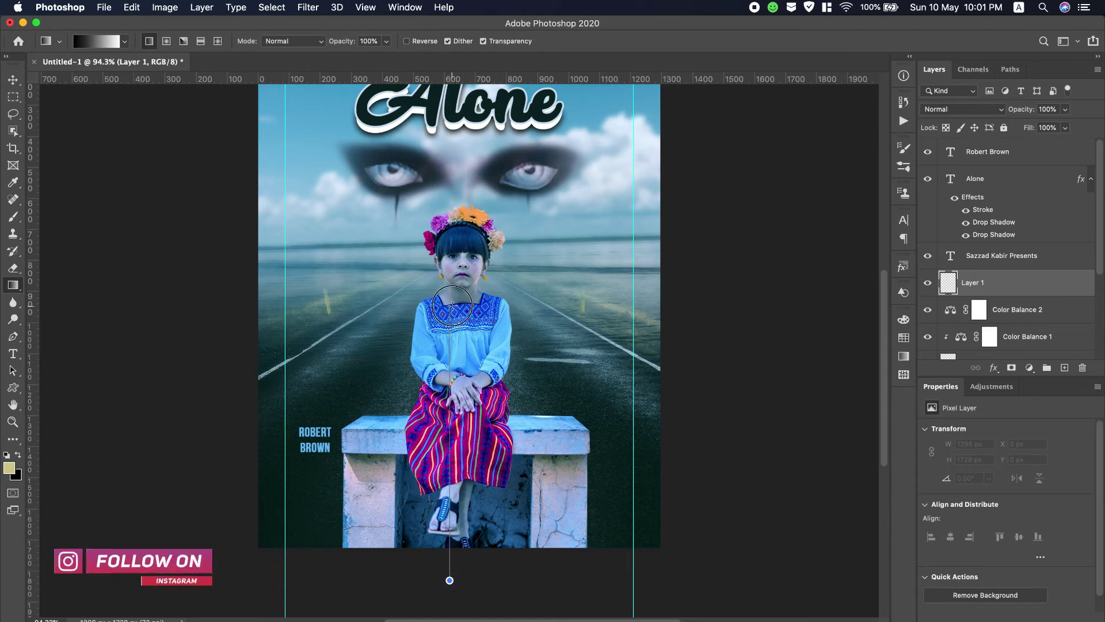
{"action": "left_click_drag", "start_coordinate": [451, 320], "coordinate": [452, 301]}
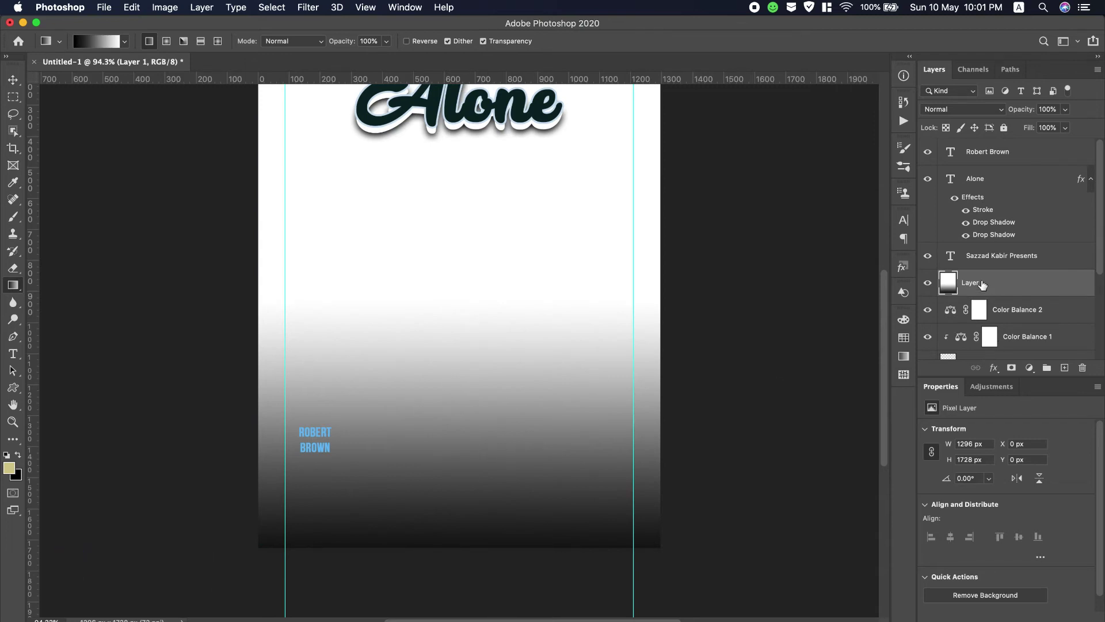
Step: Try masking Layer 1 by painting with a 400 px brush, then undo it
{"action": "left_click", "coordinate": [1011, 369], "text": "alt"}
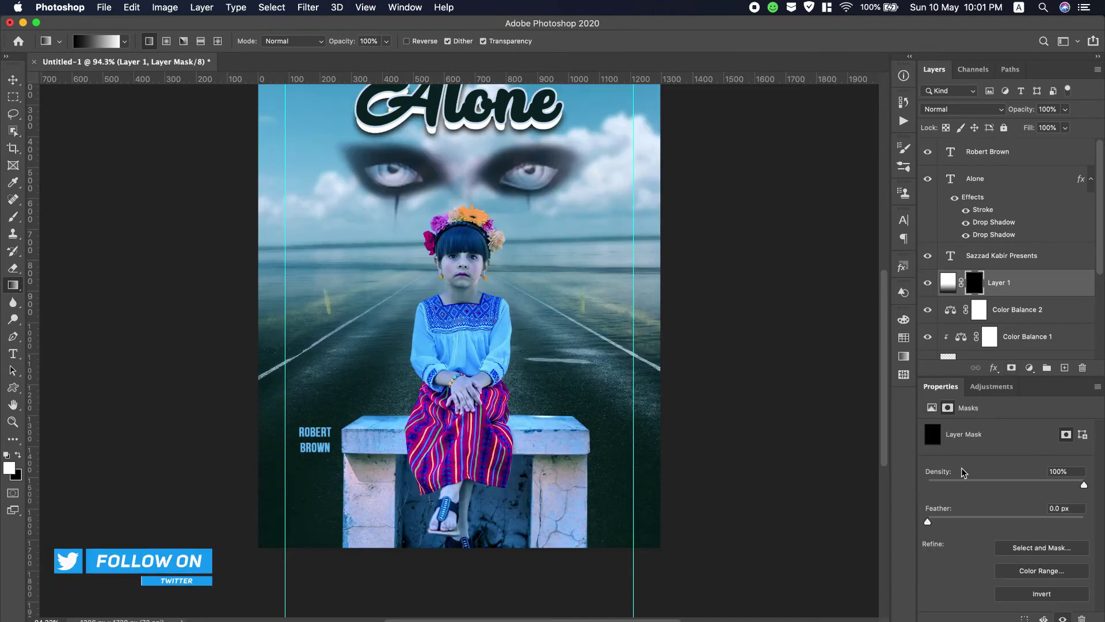
{"action": "left_click", "coordinate": [13, 217]}
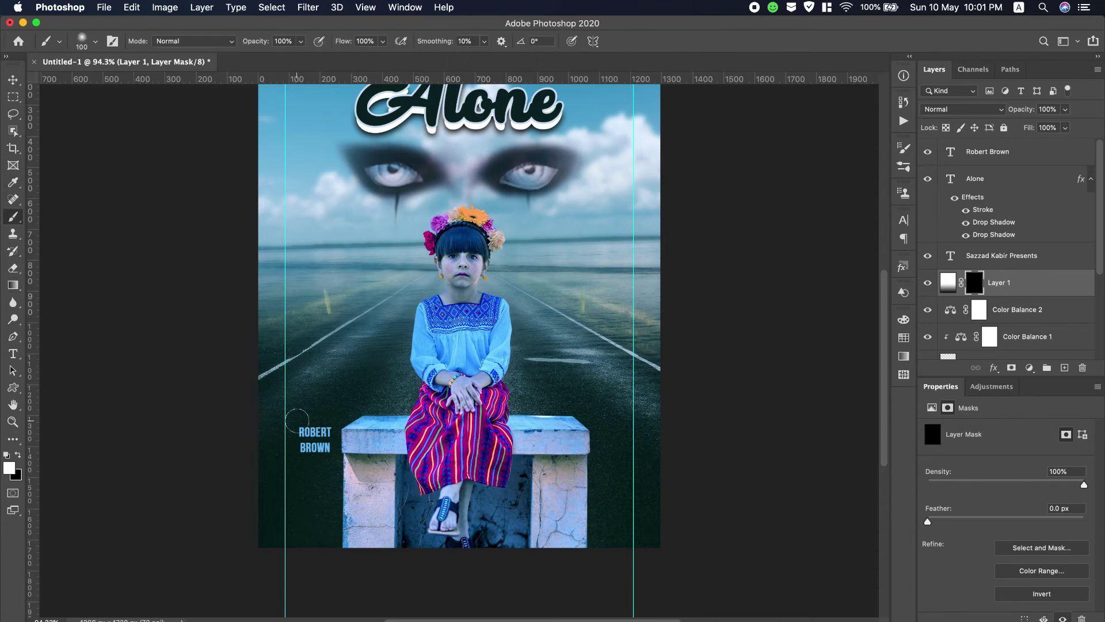
{"action": "key", "text": "bracketright"}
{"action": "key", "text": "bracketright"}
{"action": "key", "text": "bracketright"}
{"action": "key", "text": "bracketright"}
{"action": "mouse_move", "coordinate": [296, 494]}
{"action": "left_mouse_down"}
{"action": "mouse_move", "coordinate": [247, 506]}
{"action": "mouse_move", "coordinate": [247, 548]}
{"action": "mouse_move", "coordinate": [481, 530]}
{"action": "mouse_move", "coordinate": [632, 420]}
{"action": "mouse_move", "coordinate": [443, 444]}
{"action": "mouse_move", "coordinate": [563, 481]}
{"action": "mouse_move", "coordinate": [636, 444]}
{"action": "mouse_move", "coordinate": [427, 384]}
{"action": "mouse_move", "coordinate": [217, 395]}
{"action": "mouse_move", "coordinate": [321, 369]}
{"action": "mouse_move", "coordinate": [357, 321]}
{"action": "mouse_move", "coordinate": [184, 283]}
{"action": "mouse_move", "coordinate": [548, 257]}
{"action": "mouse_move", "coordinate": [706, 226]}
{"action": "mouse_move", "coordinate": [629, 276]}
{"action": "mouse_move", "coordinate": [646, 363]}
{"action": "left_mouse_up"}
{"action": "key", "text": "super+z"}
{"action": "key", "text": "super+z"}
{"action": "key", "text": "super+z"}
{"action": "key", "text": "super+z"}
{"action": "key", "text": "super+z"}
Step: Delete Layer 1 and confirm the deletion
{"action": "right_click", "coordinate": [1058, 293]}
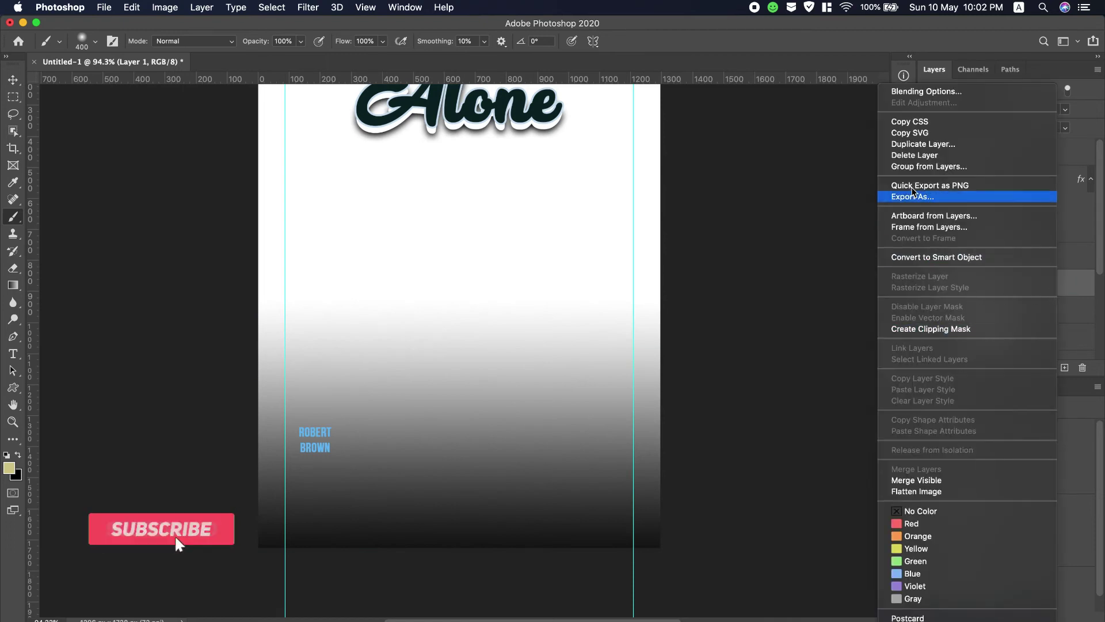
{"action": "left_click", "coordinate": [921, 155]}
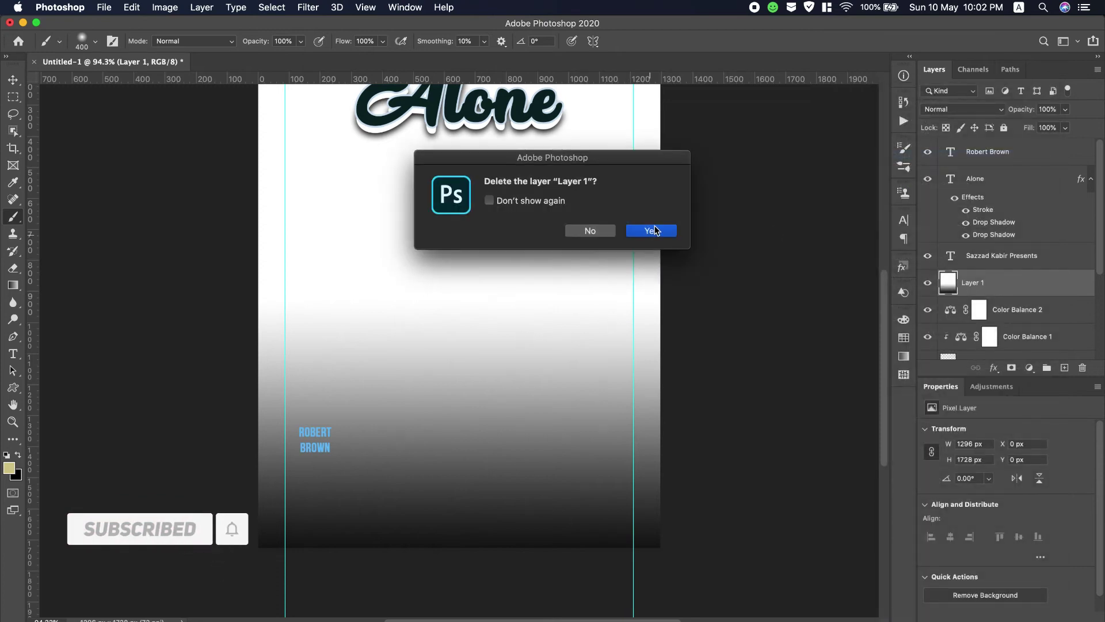
{"action": "left_click", "coordinate": [652, 231]}
Step: Fill a new layer with black at 75% opacity via Edit > Fill
{"action": "left_click", "coordinate": [1064, 369]}
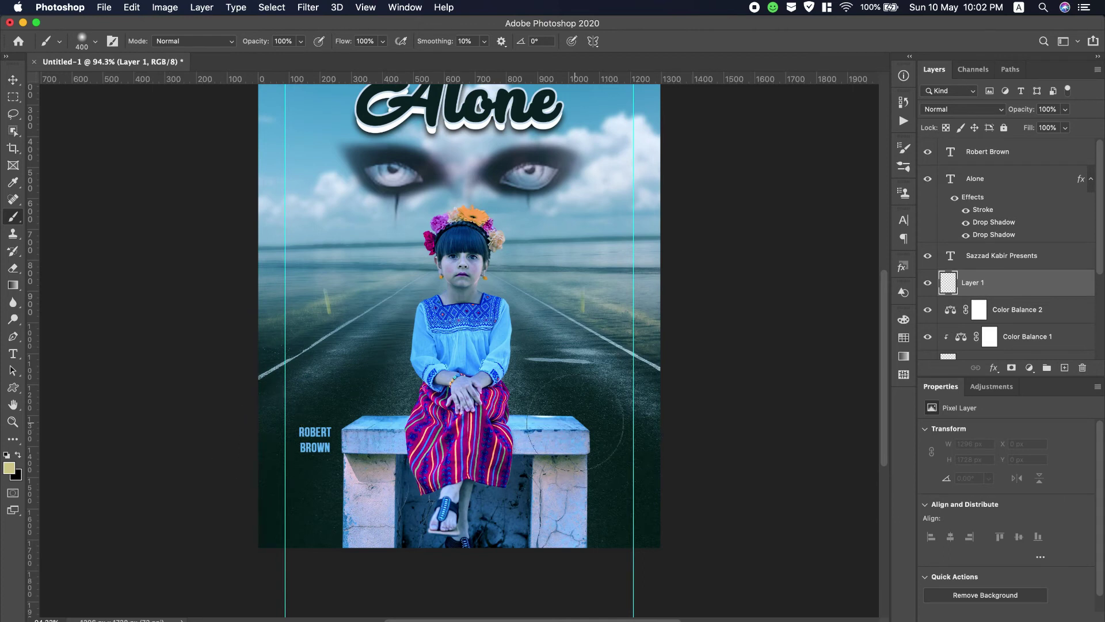
{"action": "left_click", "coordinate": [107, 8]}
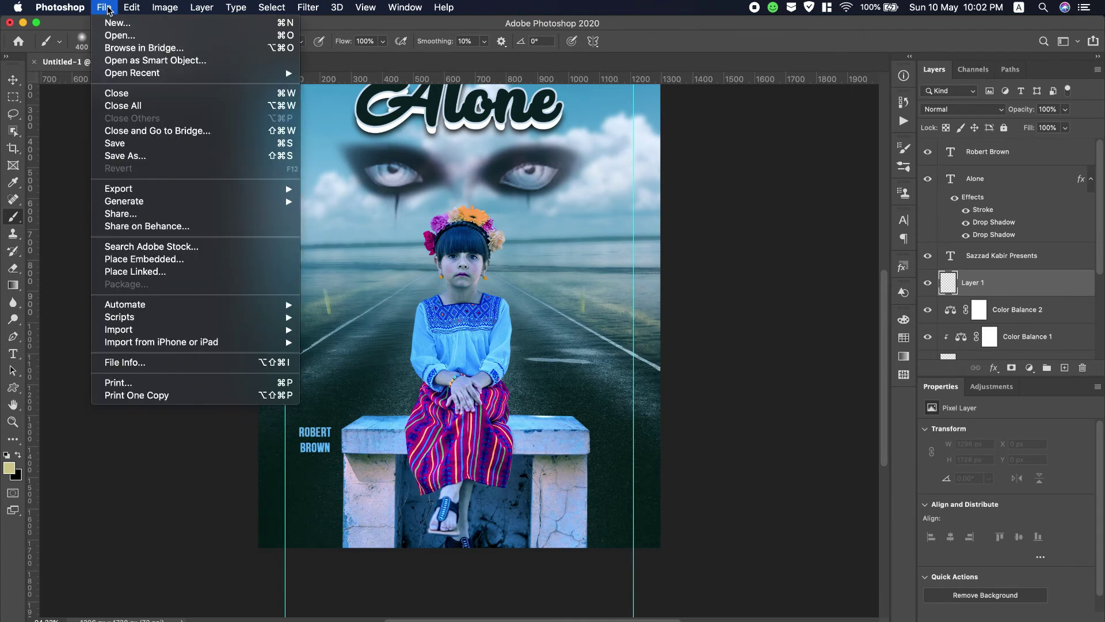
{"action": "left_click", "coordinate": [134, 8]}
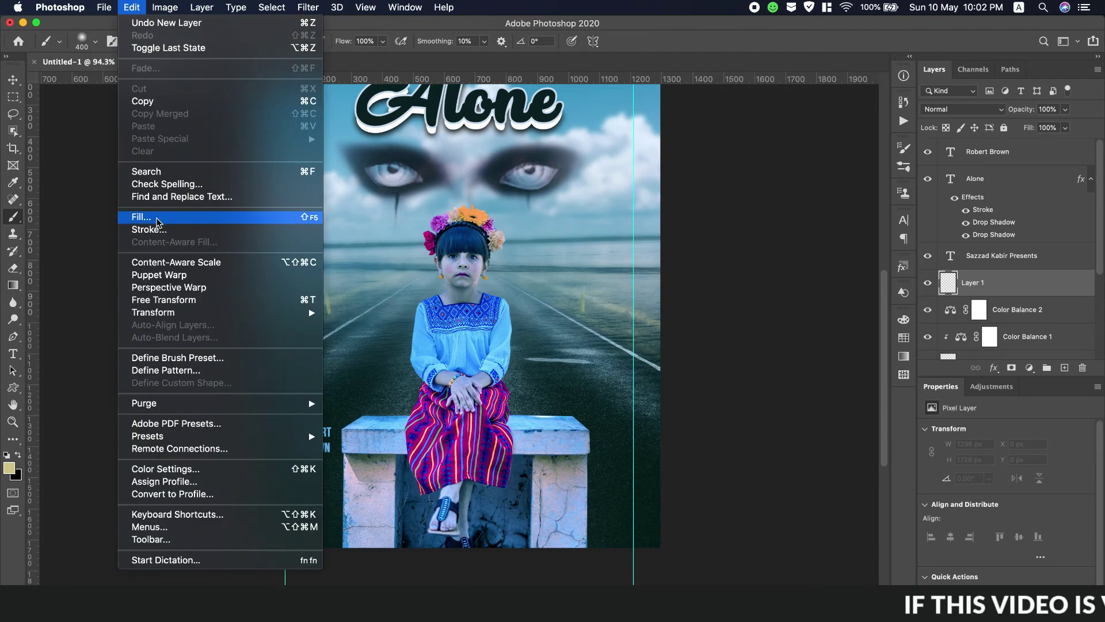
{"action": "left_click", "coordinate": [159, 219]}
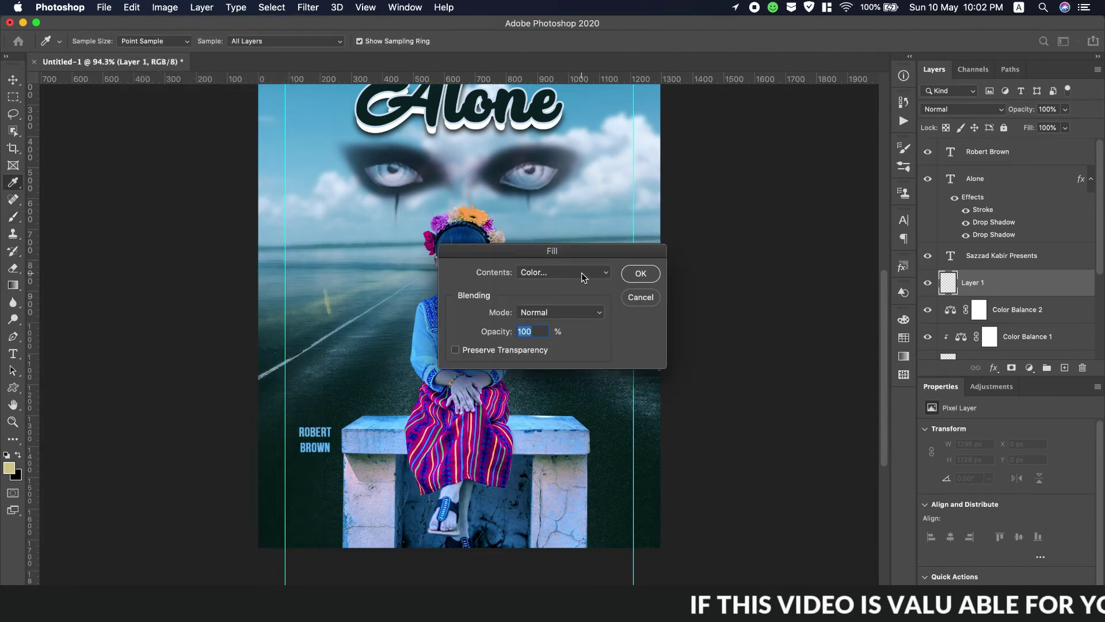
{"action": "left_click", "coordinate": [582, 275]}
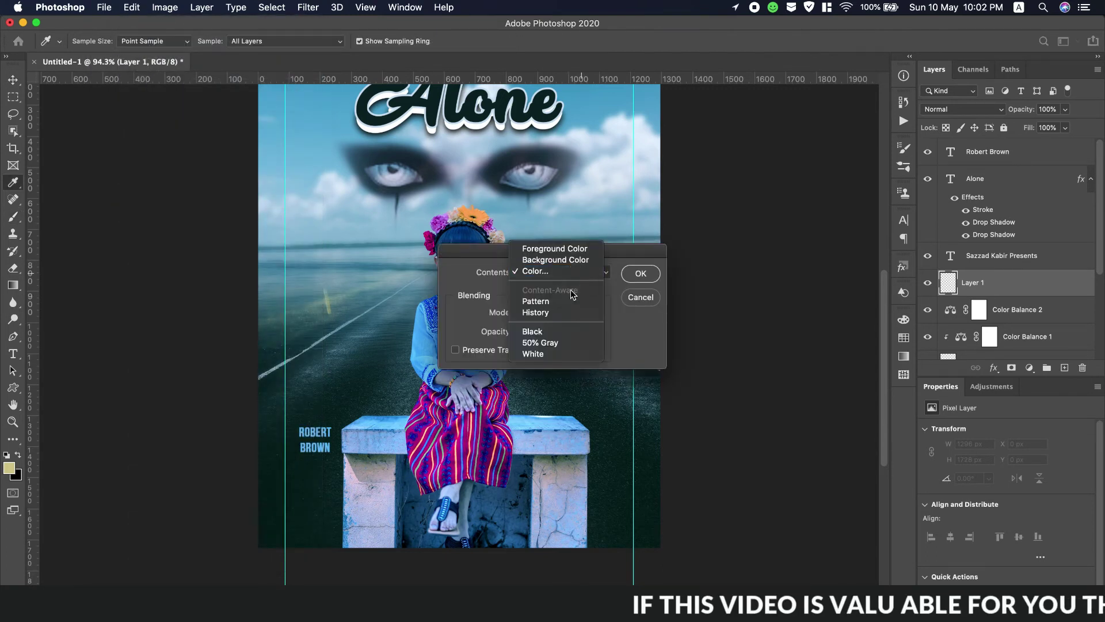
{"action": "left_click", "coordinate": [555, 331]}
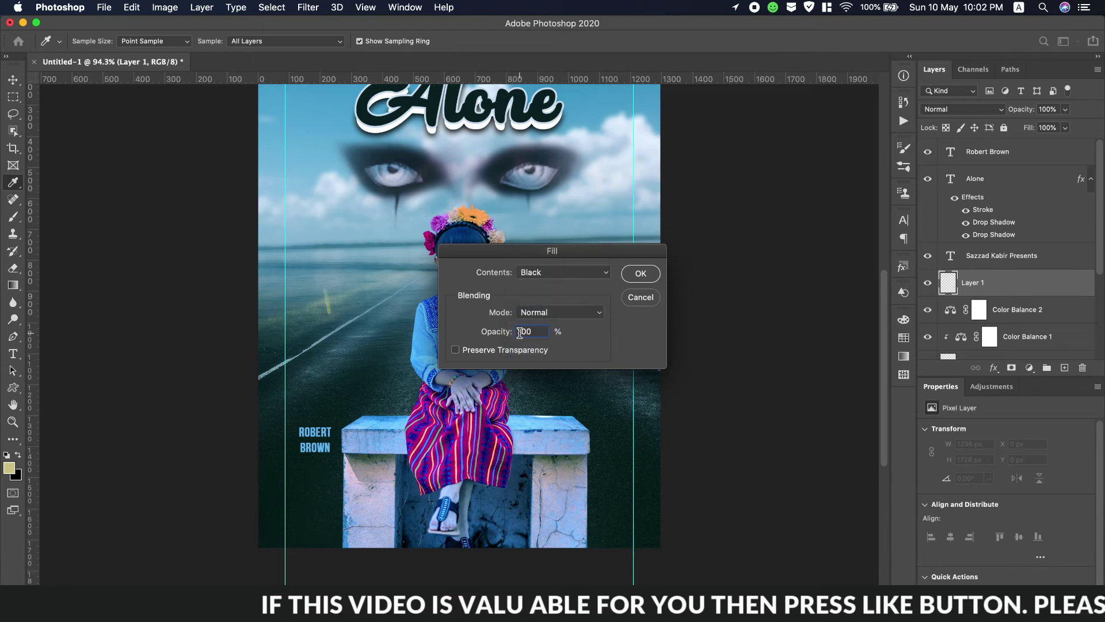
{"action": "left_click_drag", "start_coordinate": [501, 336], "coordinate": [486, 334]}
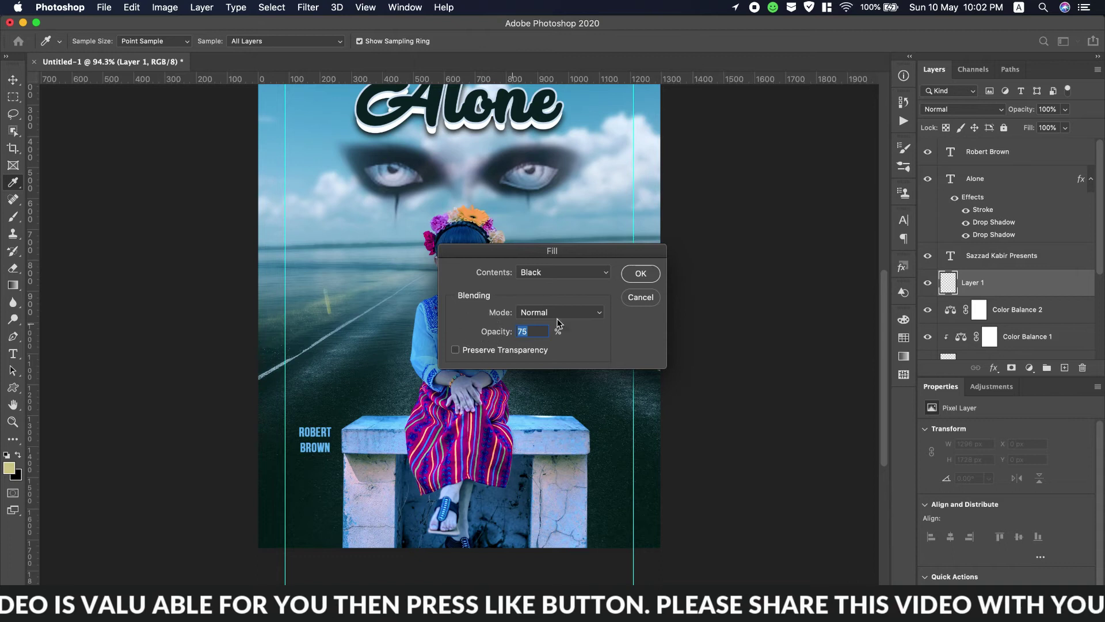
{"action": "left_click", "coordinate": [641, 274]}
{"action": "key", "text": "b"}
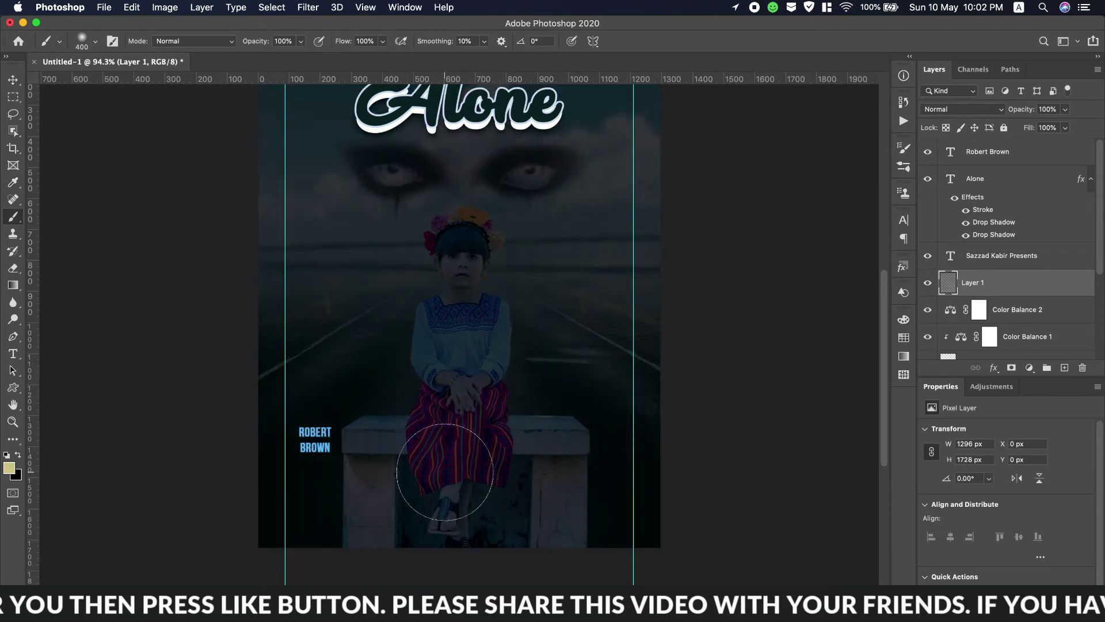
Step: Add a layer mask to Layer 1 and try a bottom-up gradient on it, then undo
{"action": "left_click", "coordinate": [1012, 369]}
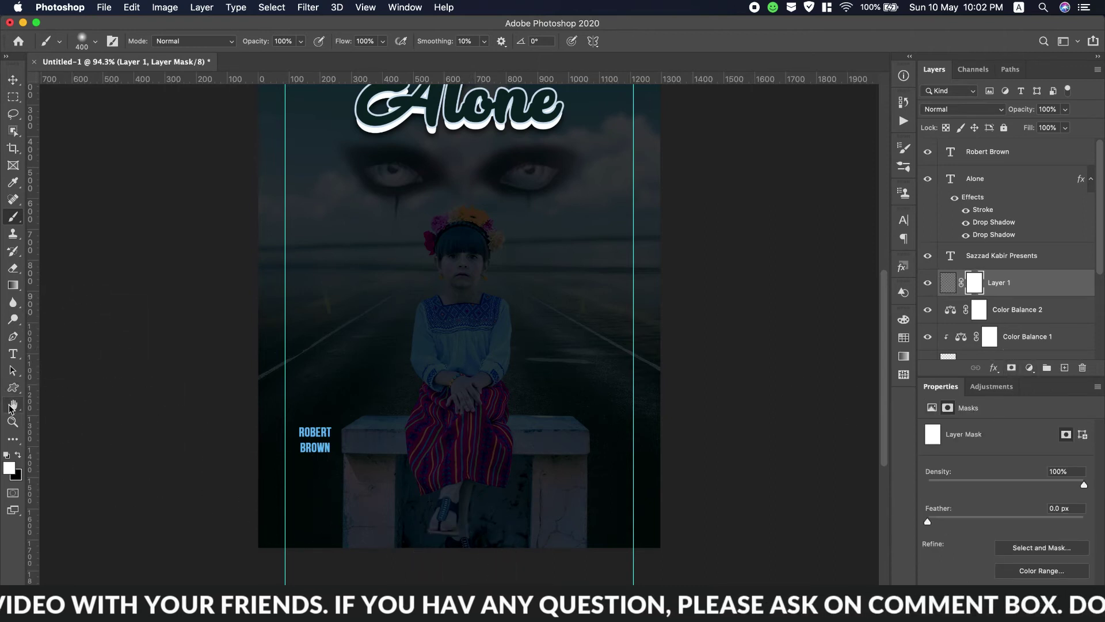
{"action": "left_click", "coordinate": [13, 286]}
{"action": "left_click_drag", "start_coordinate": [435, 563], "coordinate": [450, 396]}
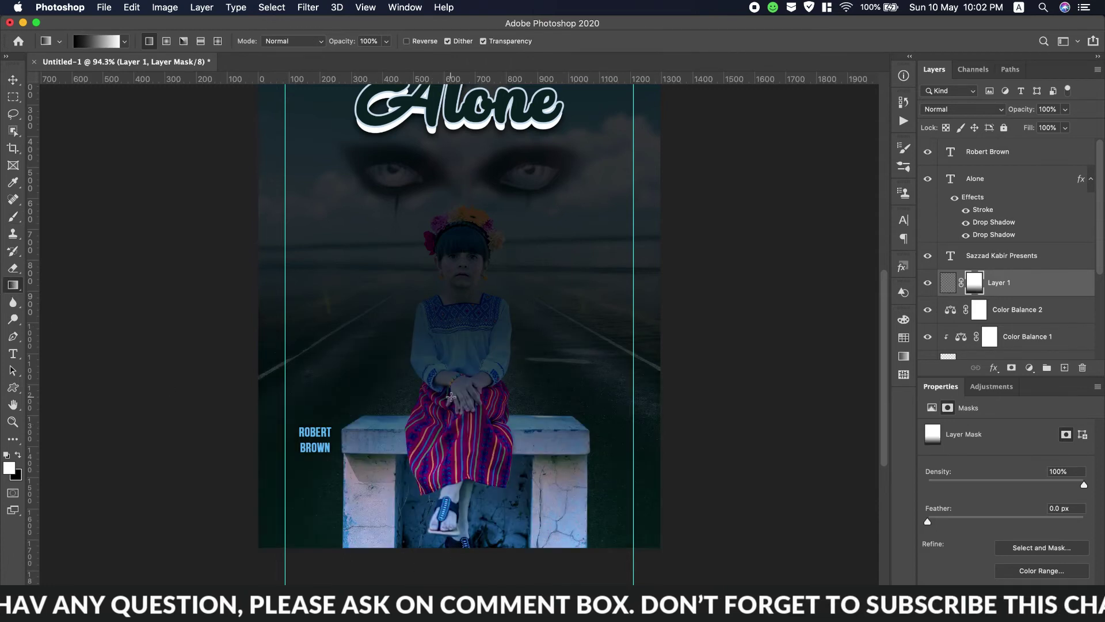
{"action": "key", "text": "ctrl+z"}
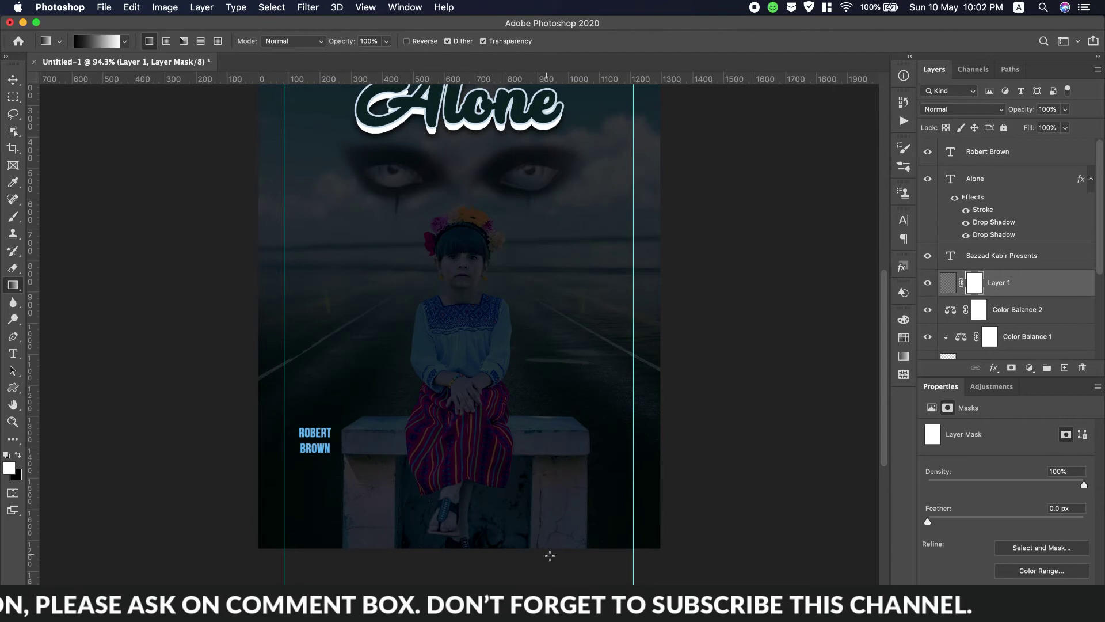
{"action": "scroll", "coordinate": [501, 477], "scroll_direction": "up", "scroll_amount": 4}
{"action": "scroll", "coordinate": [550, 557], "scroll_direction": "up", "scroll_amount": 1}
Step: Redraw the mask gradient from the girl's head down to her skirt, darkening only the bottom
{"action": "left_click_drag", "start_coordinate": [466, 118], "coordinate": [440, 517]}
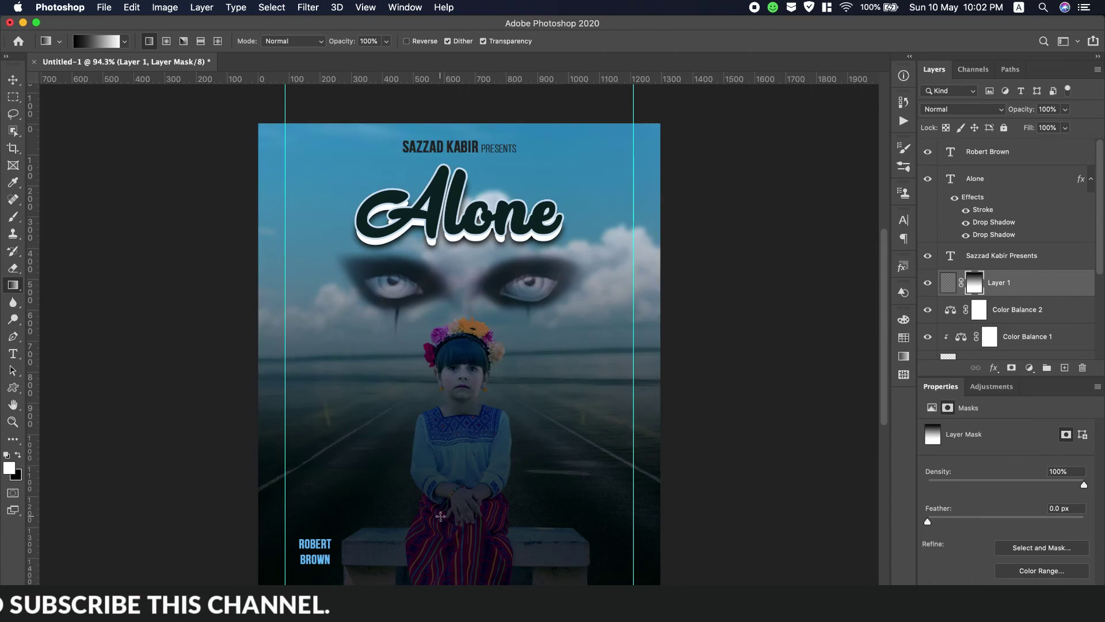
{"action": "scroll", "coordinate": [463, 231], "scroll_direction": "down", "scroll_amount": 1}
{"action": "scroll", "coordinate": [463, 230], "scroll_direction": "down", "scroll_amount": 1}
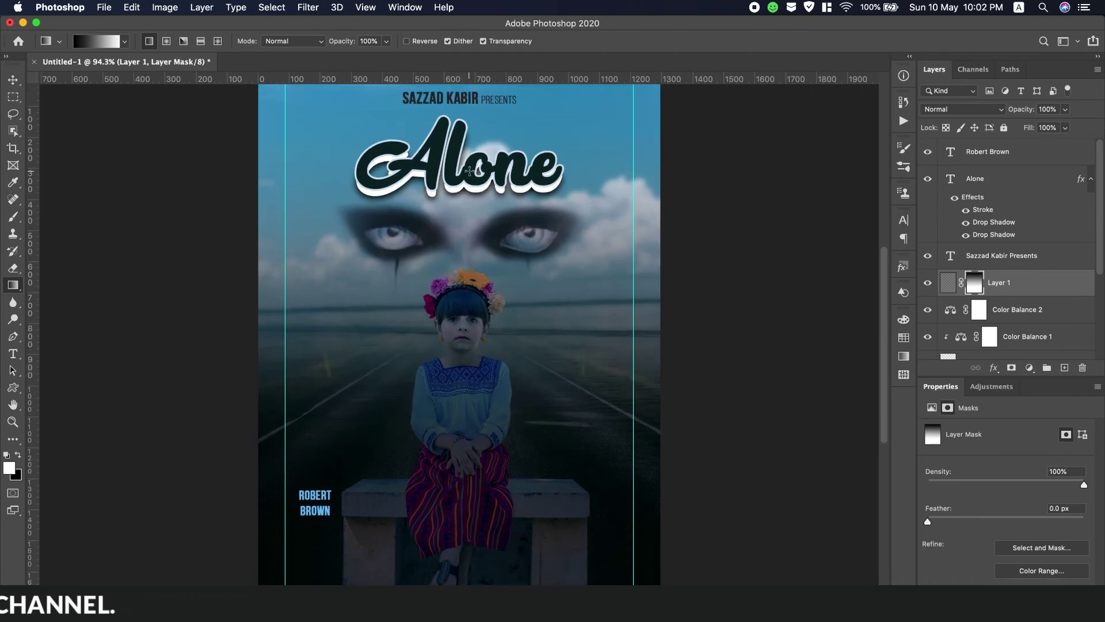
{"action": "scroll", "coordinate": [466, 172], "scroll_direction": "down", "scroll_amount": 2}
{"action": "left_click_drag", "start_coordinate": [454, 167], "coordinate": [454, 437]}
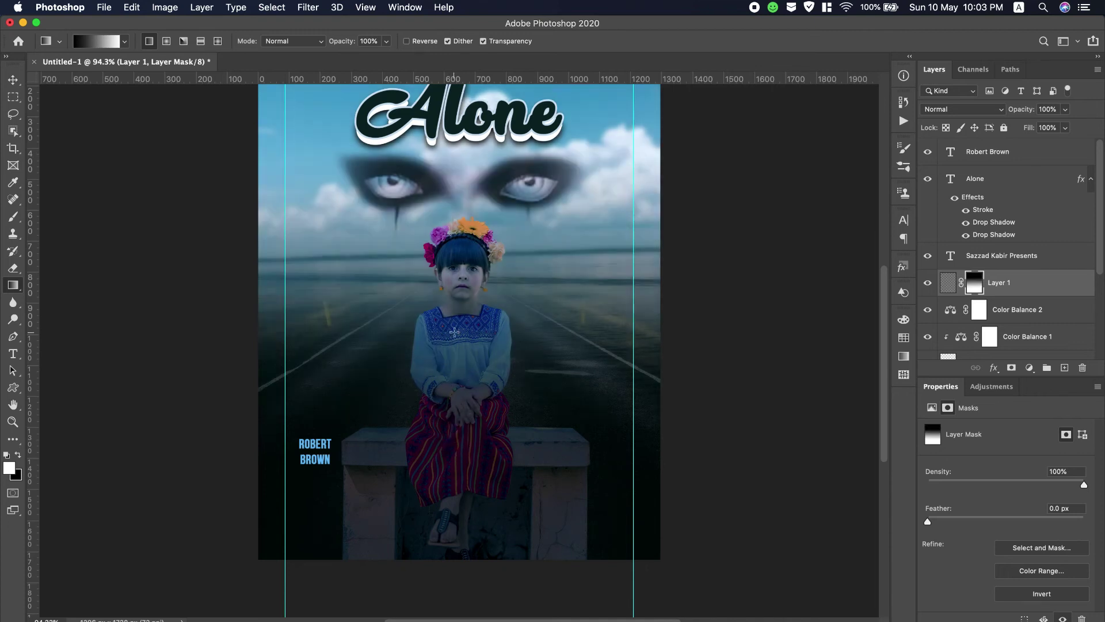
{"action": "scroll", "coordinate": [454, 332], "scroll_direction": "up", "scroll_amount": 4}
{"action": "scroll", "coordinate": [454, 332], "scroll_direction": "down", "scroll_amount": 4}
{"action": "scroll", "coordinate": [463, 227], "scroll_direction": "down", "scroll_amount": 3}
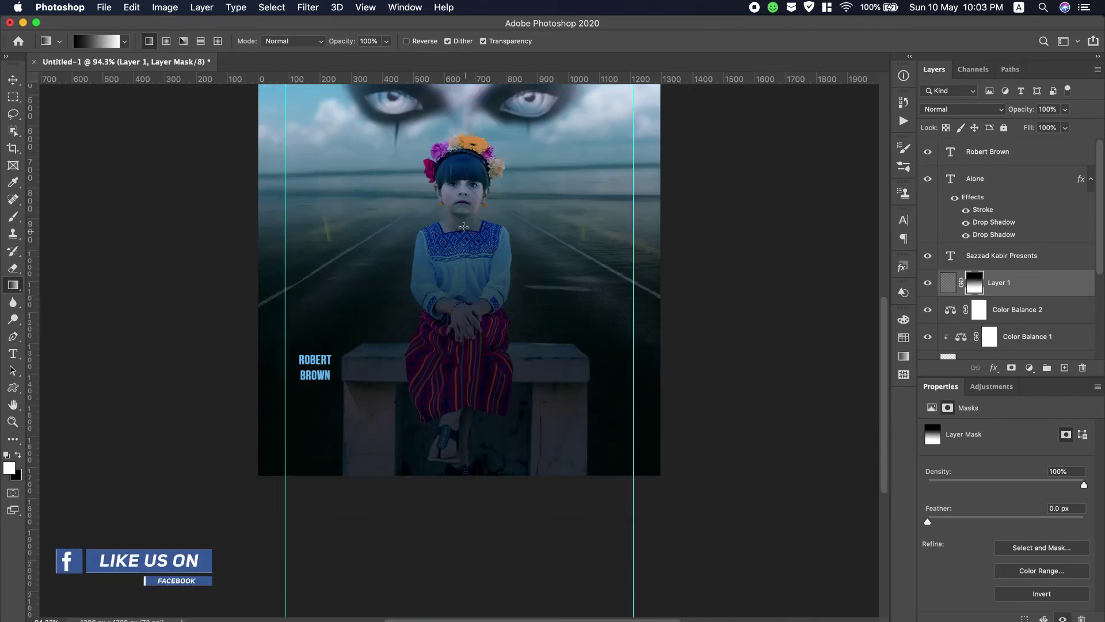
{"action": "left_click_drag", "start_coordinate": [462, 147], "coordinate": [455, 409]}
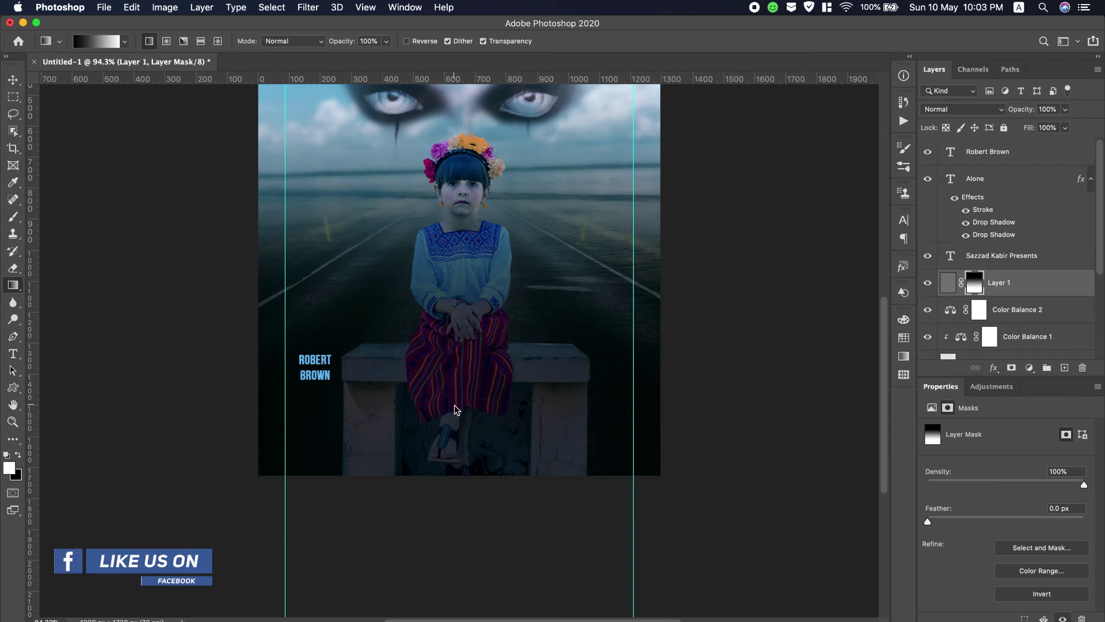
{"action": "left_click_drag", "start_coordinate": [456, 213], "coordinate": [446, 442]}
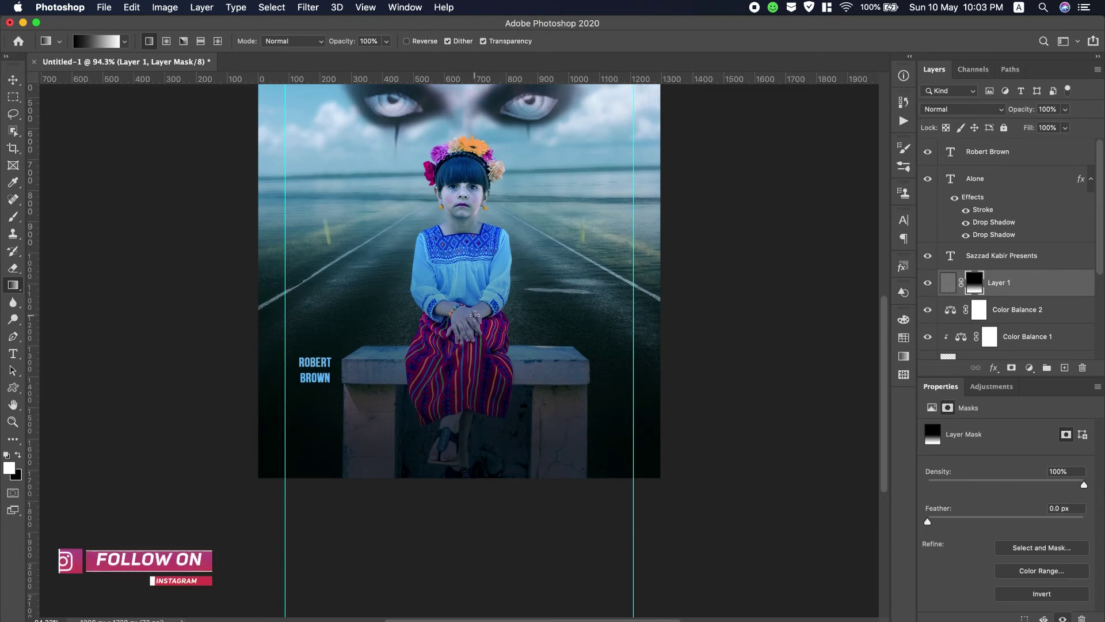
{"action": "scroll", "coordinate": [571, 336], "scroll_direction": "up", "scroll_amount": 2}
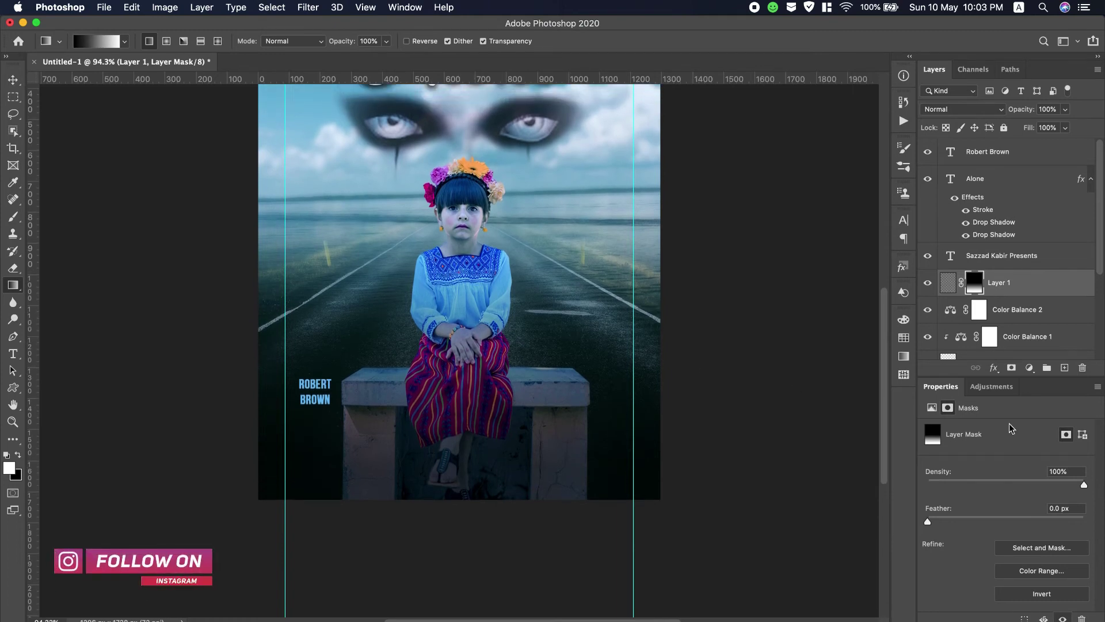
Step: Alt-drag a copy of the left cast credit to the centre, over the girl's skirt
{"action": "key", "text": "alt+period"}
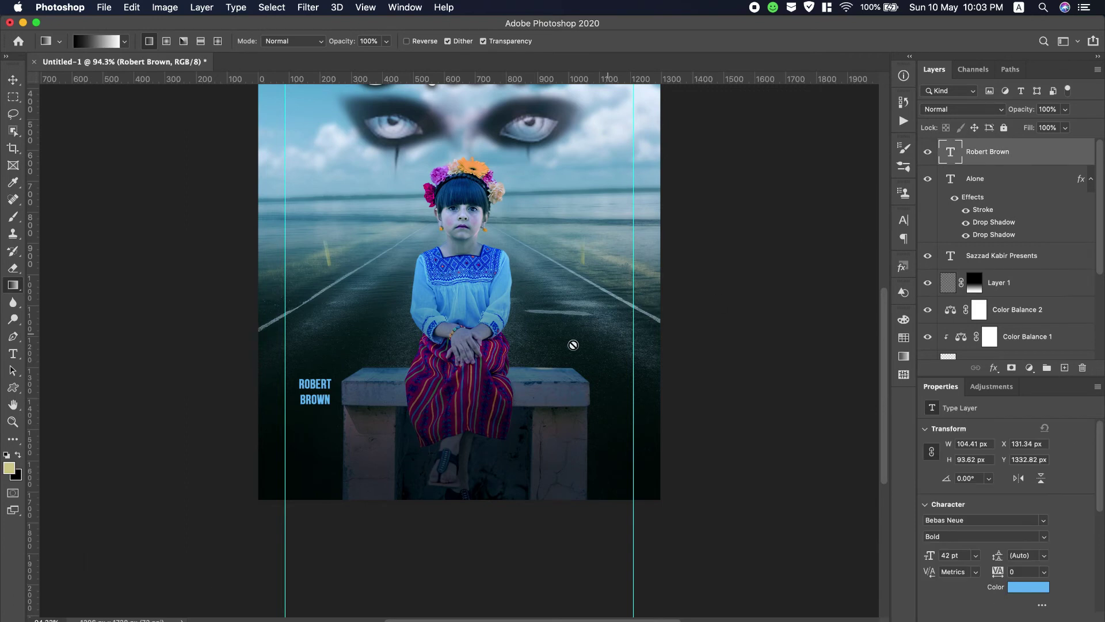
{"action": "left_click", "coordinate": [14, 80]}
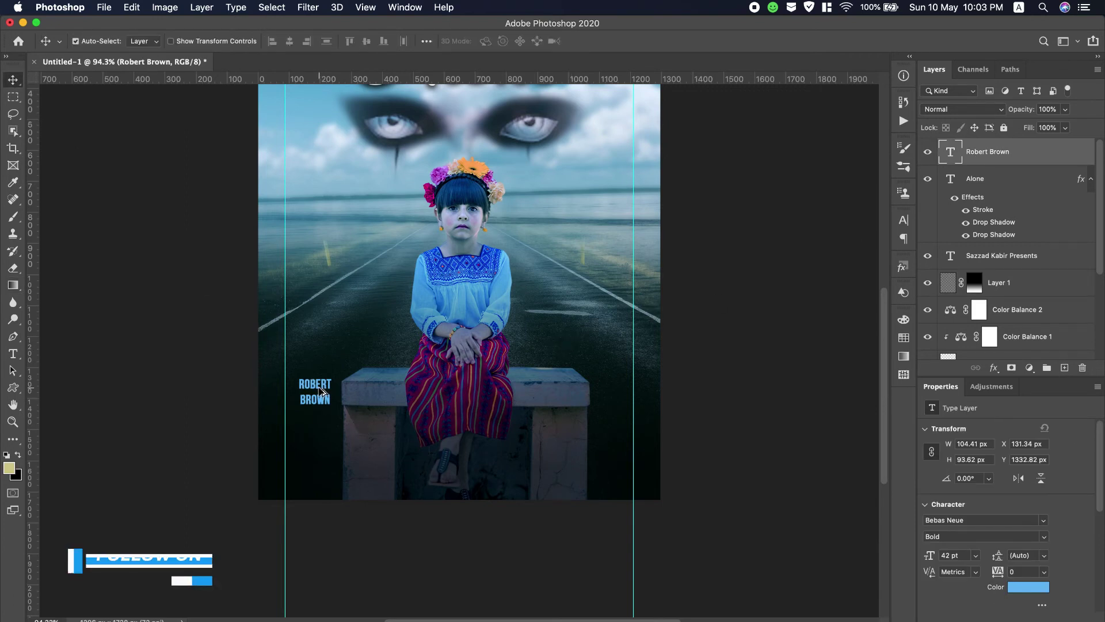
{"action": "mouse_move", "coordinate": [325, 390]}
{"action": "left_mouse_down"}
{"action": "mouse_move", "coordinate": [474, 392]}
{"action": "mouse_move", "coordinate": [463, 392]}
{"action": "left_mouse_up"}
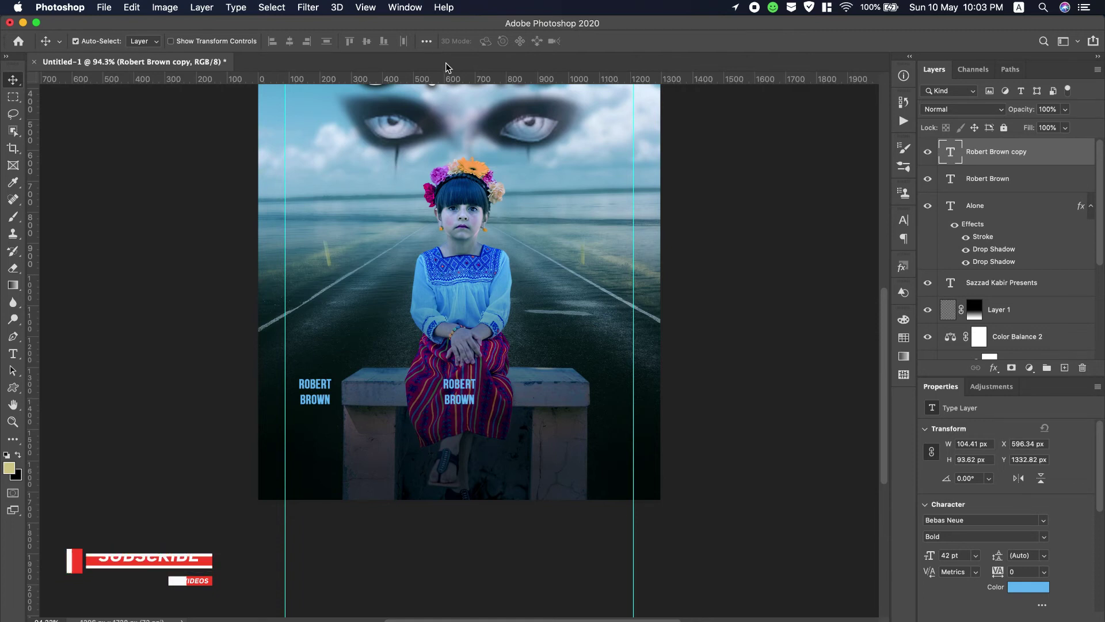
{"action": "scroll", "coordinate": [869, 7], "scroll_direction": "down", "scroll_amount": 2}
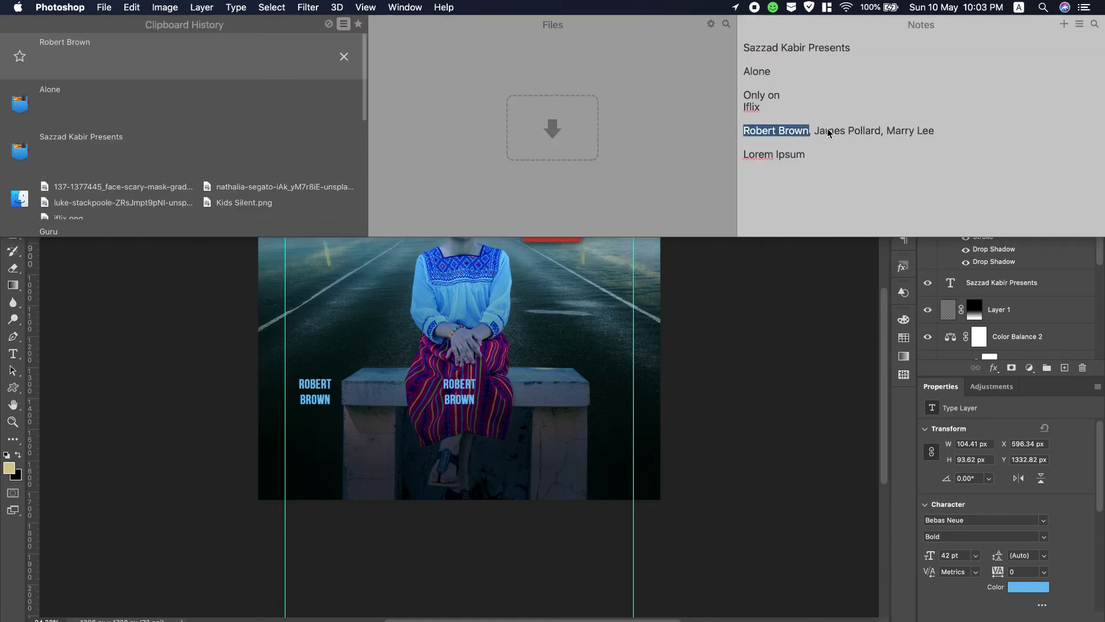
Step: Replace the centre credit's text with the second cast name from Notes, split onto two lines
{"action": "left_click_drag", "start_coordinate": [815, 131], "coordinate": [881, 133]}
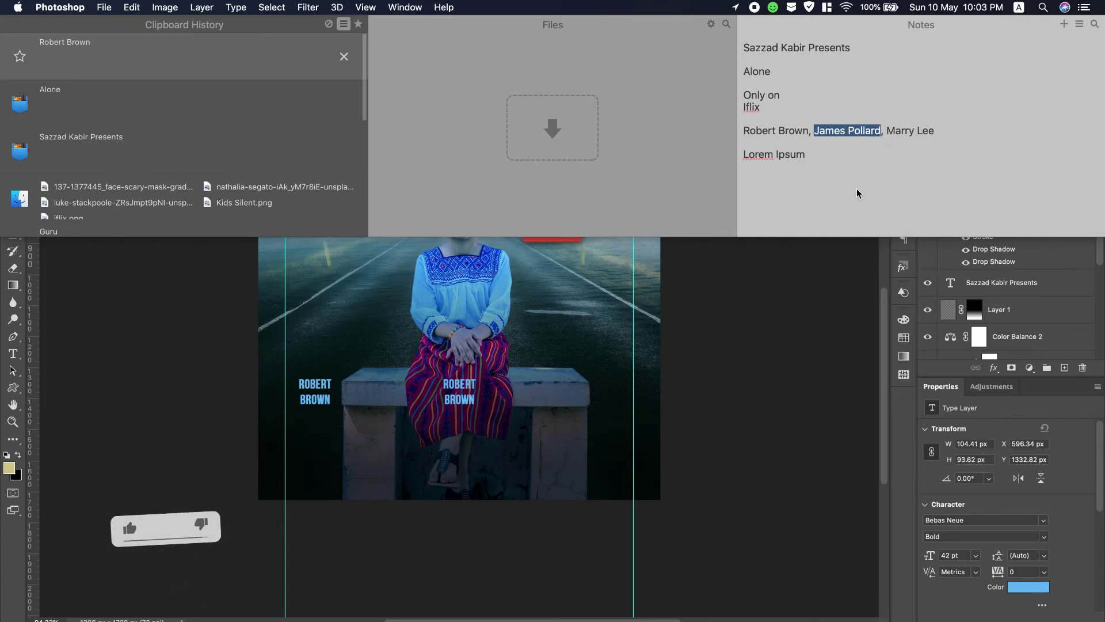
{"action": "key", "text": "super+c"}
{"action": "left_click", "coordinate": [458, 383]}
{"action": "double_click", "coordinate": [458, 383]}
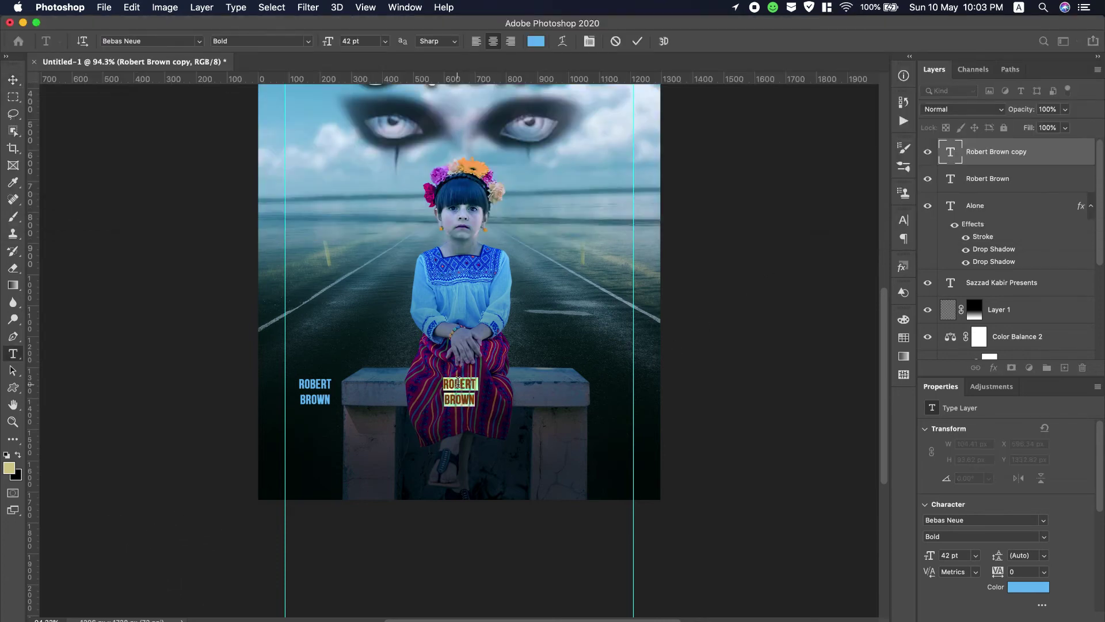
{"action": "key", "text": "super+v"}
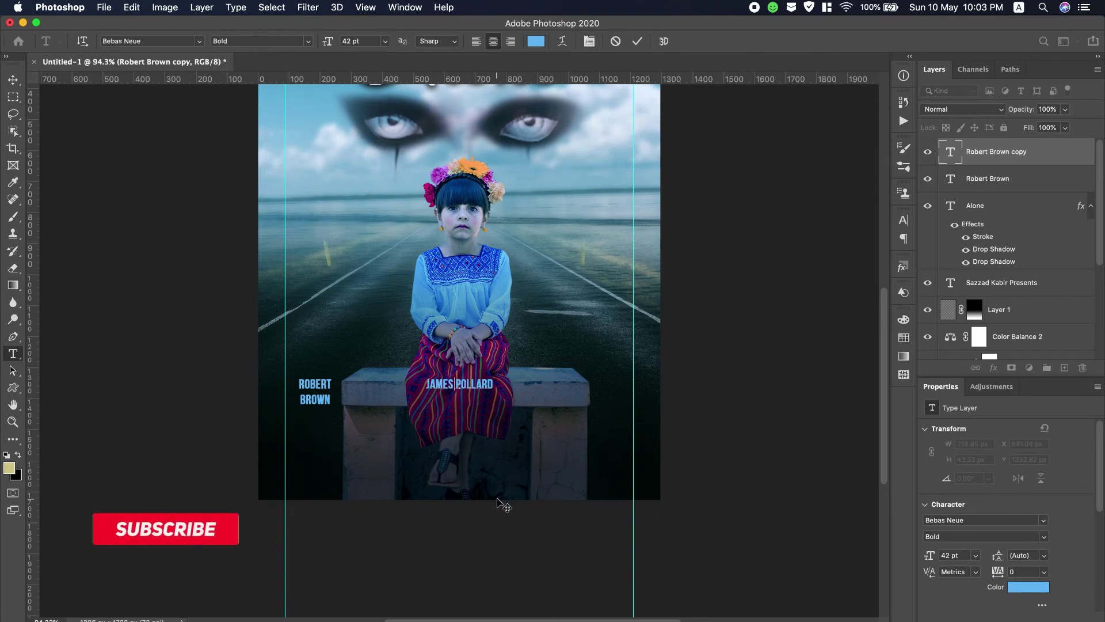
{"action": "key", "text": "Return"}
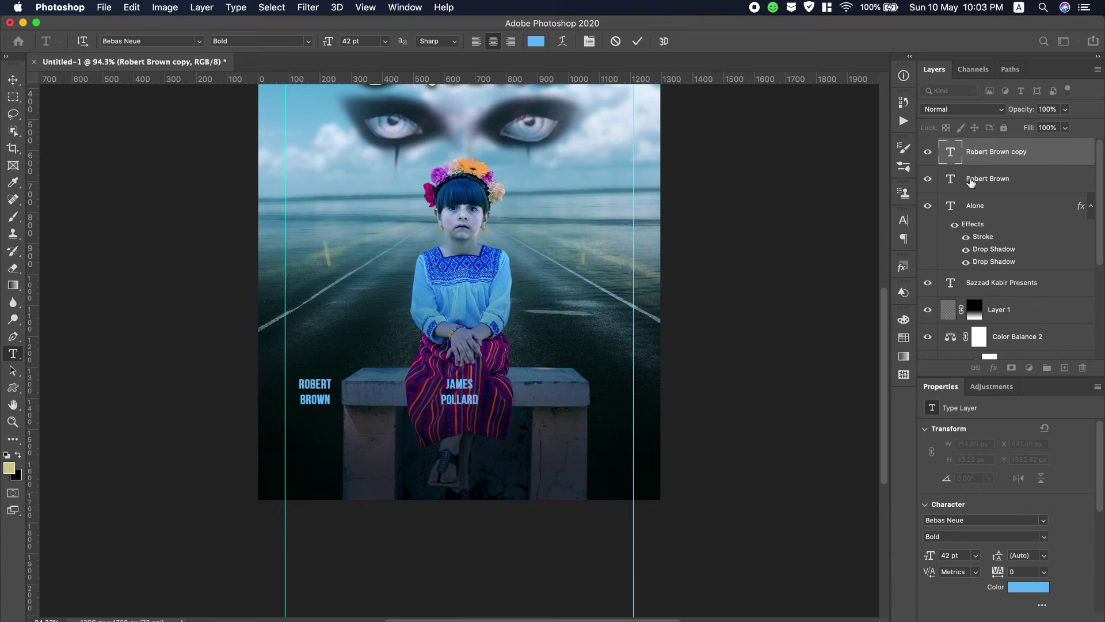
Step: Nudge the left credit right and Alt-drag a copy of the centre credit to the bench's right side
{"action": "left_click", "coordinate": [971, 182]}
{"action": "key", "text": "v"}
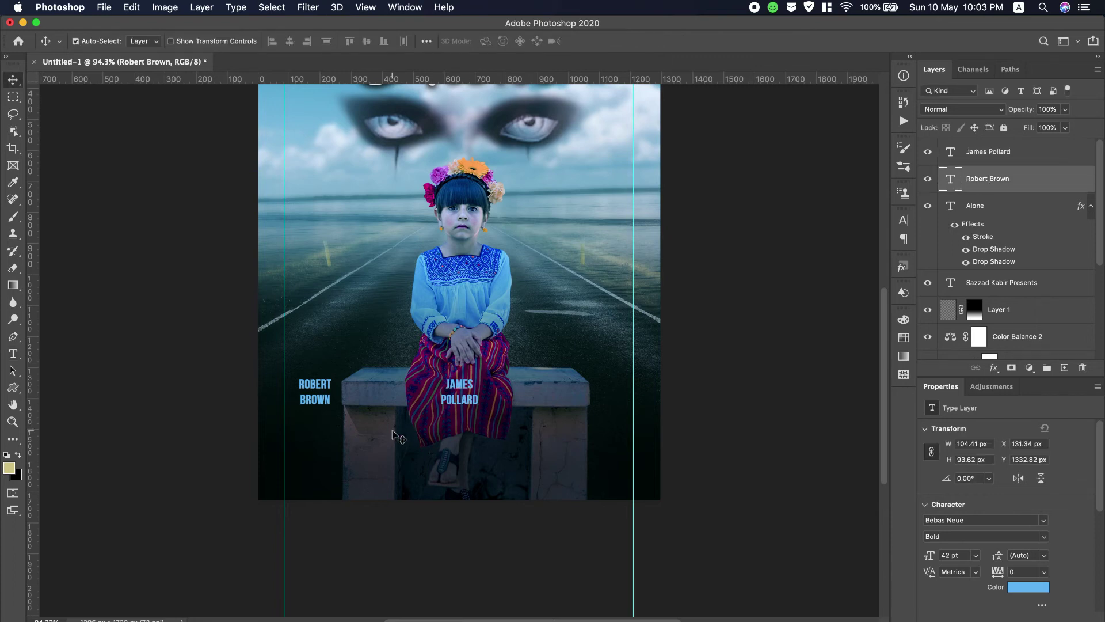
{"action": "left_click_drag", "start_coordinate": [316, 392], "coordinate": [357, 391]}
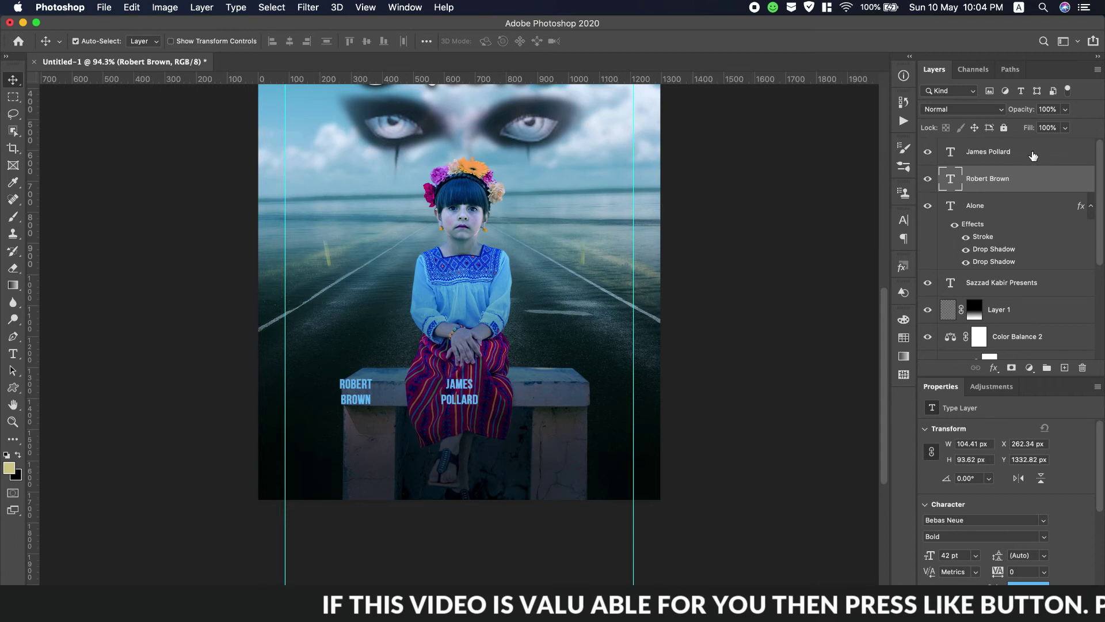
{"action": "left_click", "coordinate": [460, 397]}
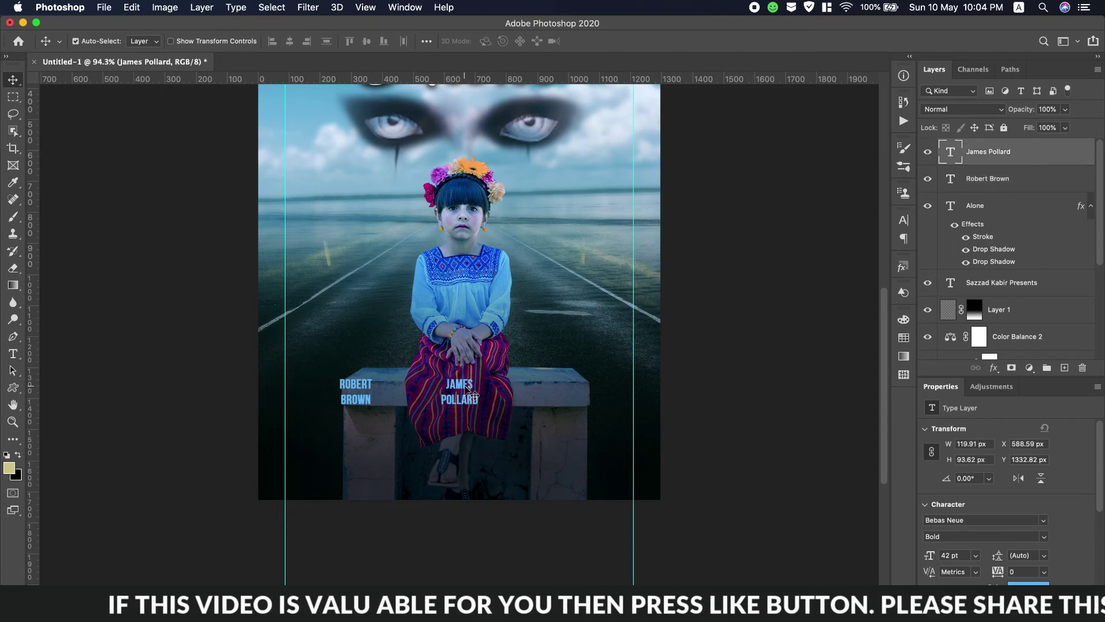
{"action": "left_click_drag", "start_coordinate": [473, 396], "coordinate": [575, 391]}
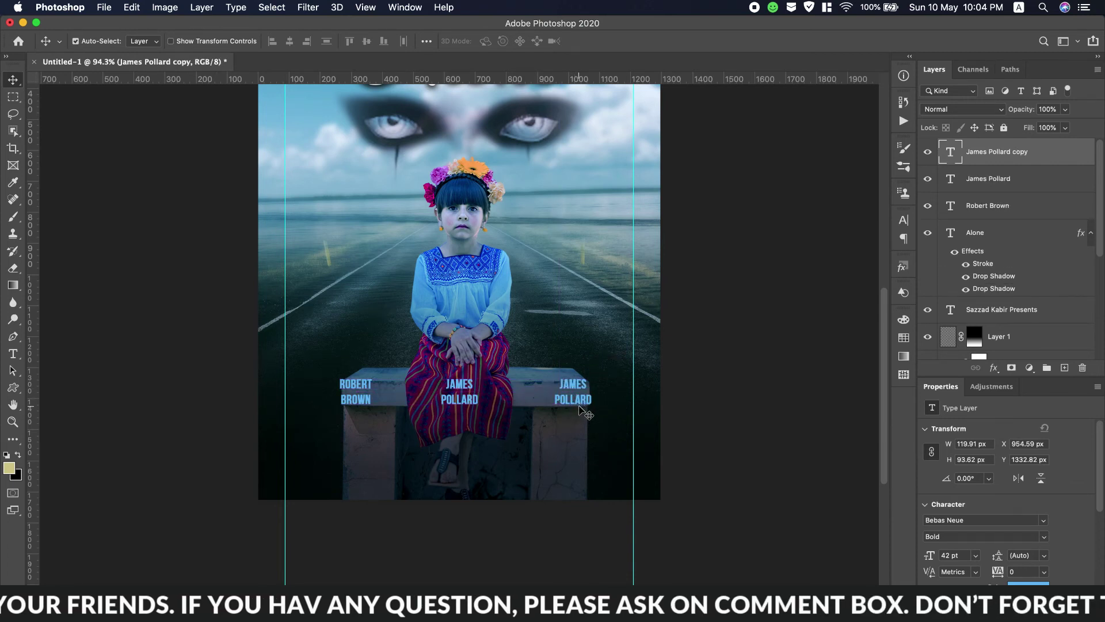
Step: Copy the third cast name, MARRY LEE, from the notes
{"action": "scroll", "coordinate": [843, 1], "scroll_direction": "down", "scroll_amount": 2}
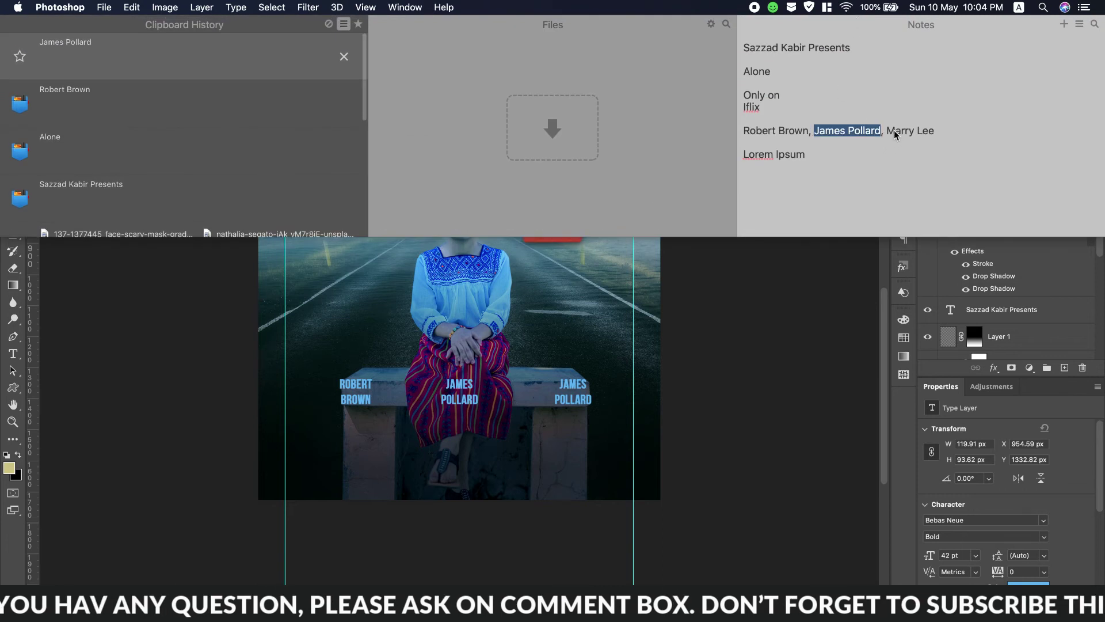
{"action": "mouse_move", "coordinate": [898, 132]}
{"action": "left_mouse_down"}
{"action": "mouse_move", "coordinate": [926, 134]}
{"action": "mouse_move", "coordinate": [886, 132]}
{"action": "left_mouse_up"}
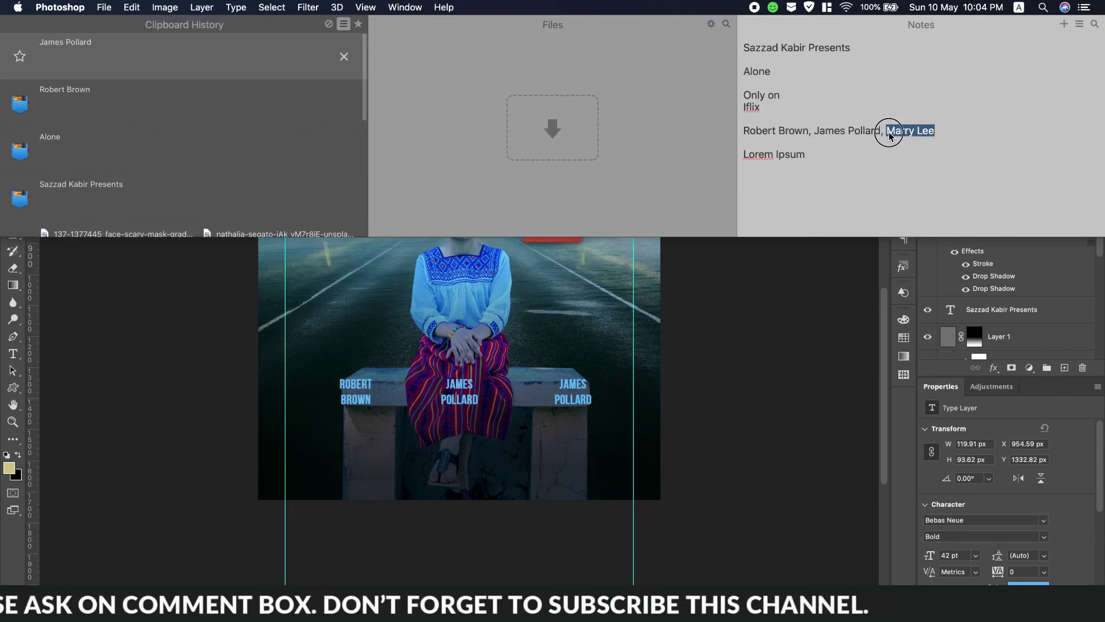
{"action": "left_click", "coordinate": [797, 395]}
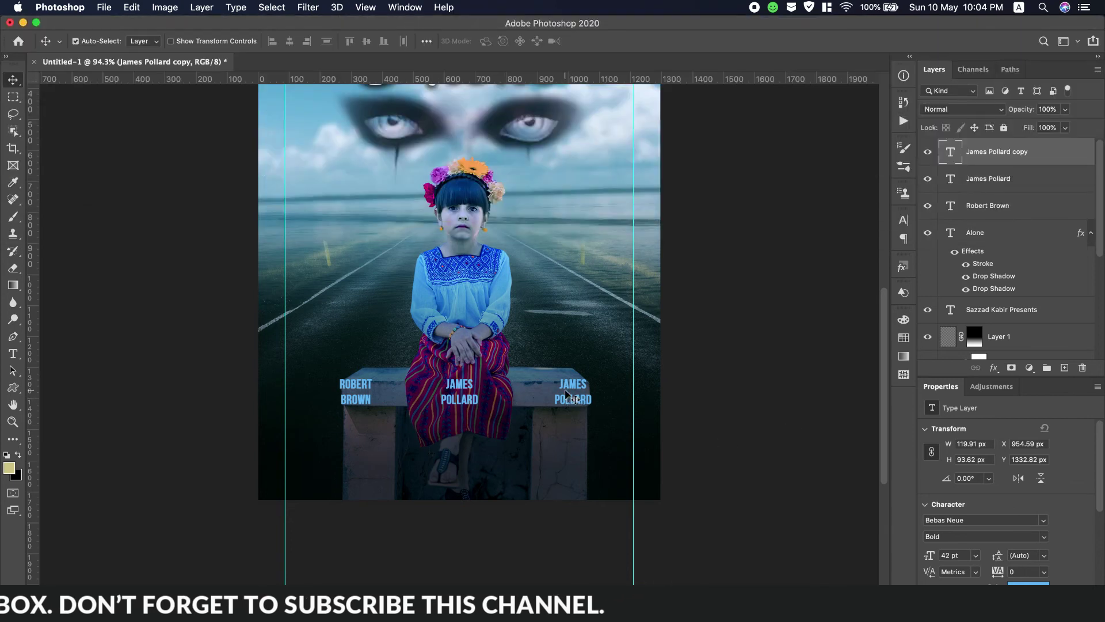
{"action": "scroll", "coordinate": [881, 3], "scroll_direction": "down", "scroll_amount": 2}
{"action": "key", "text": "super+c"}
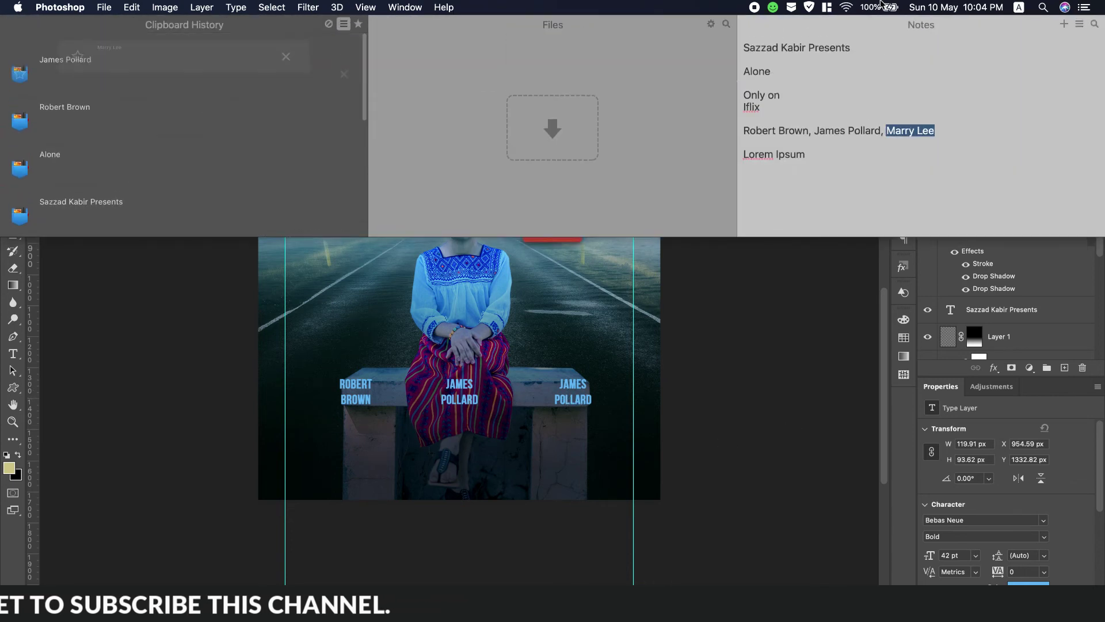
{"action": "double_click", "coordinate": [573, 399]}
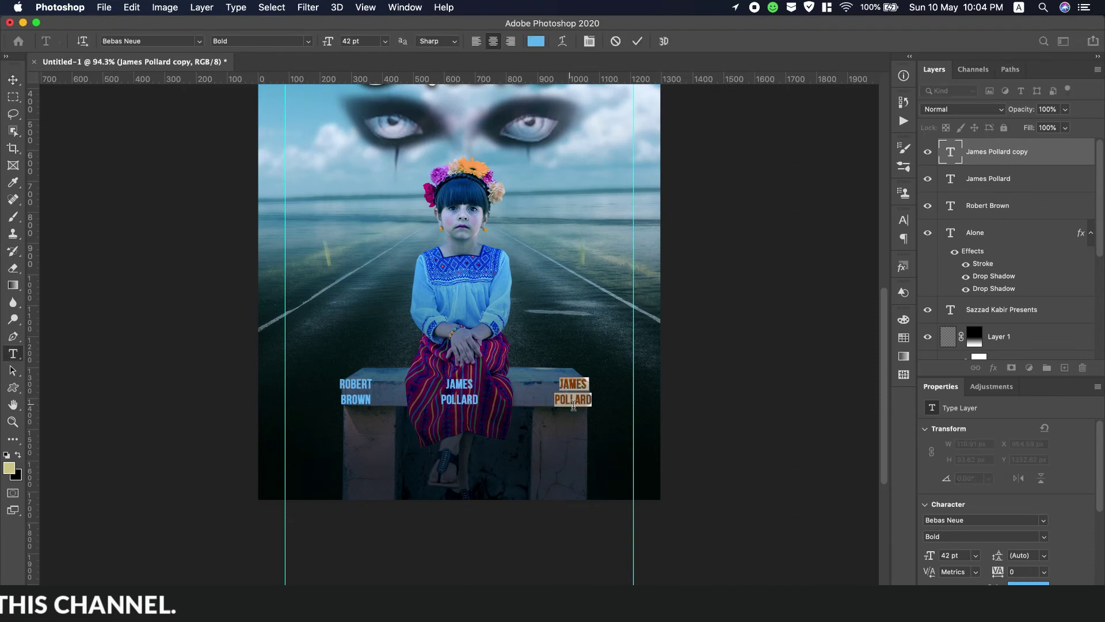
{"action": "key", "text": "super+v"}
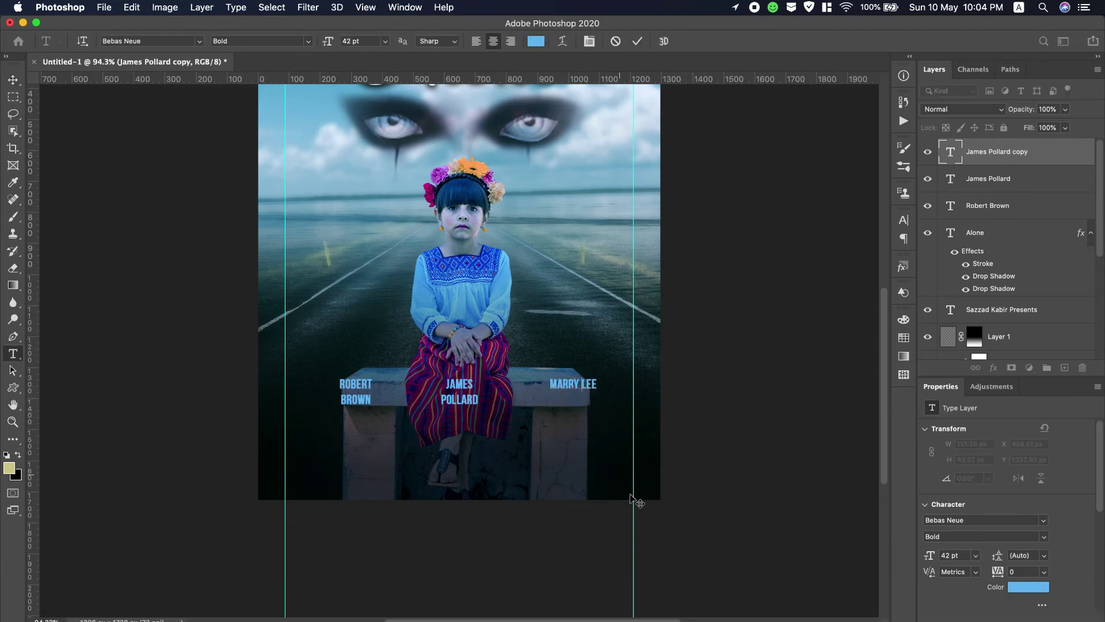
{"action": "key", "text": "Left"}
{"action": "key", "text": "Left"}
{"action": "key", "text": "Left"}
{"action": "key", "text": "Return"}
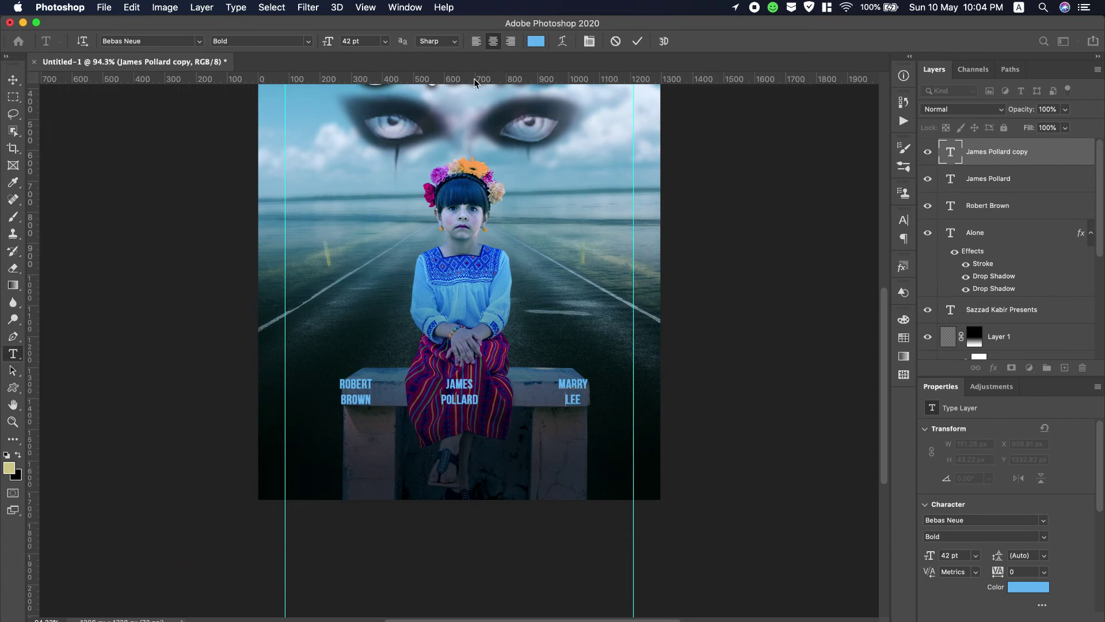
{"action": "key", "text": "ctrl+Return"}
Step: Add a horizontal guide below the cast names and draw a wide paragraph text box there
{"action": "key", "text": "v"}
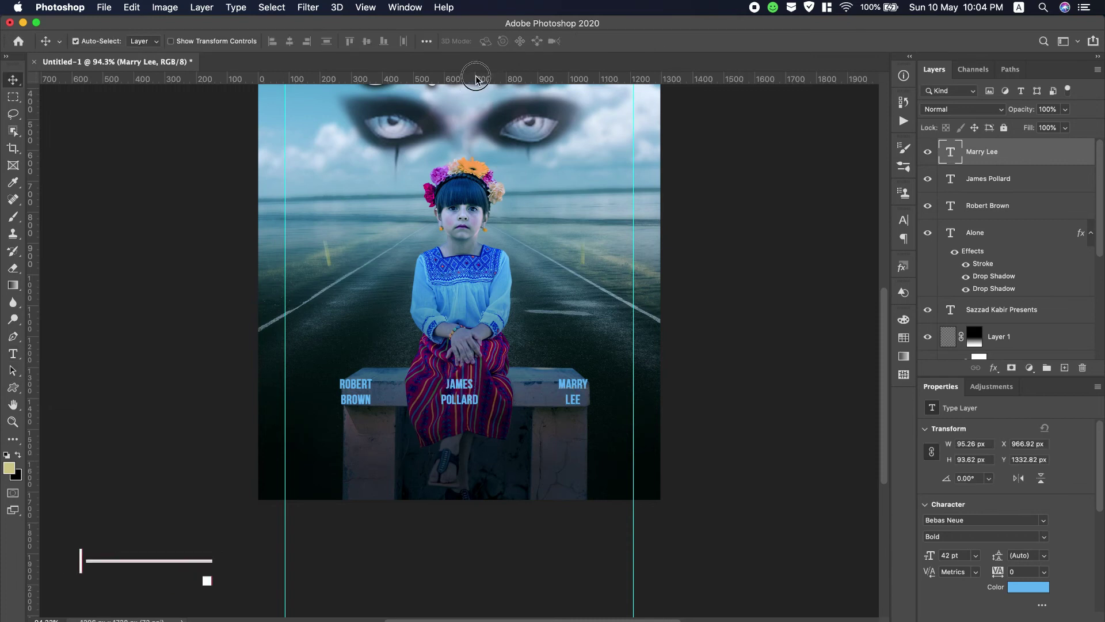
{"action": "left_click_drag", "start_coordinate": [475, 79], "coordinate": [462, 424]}
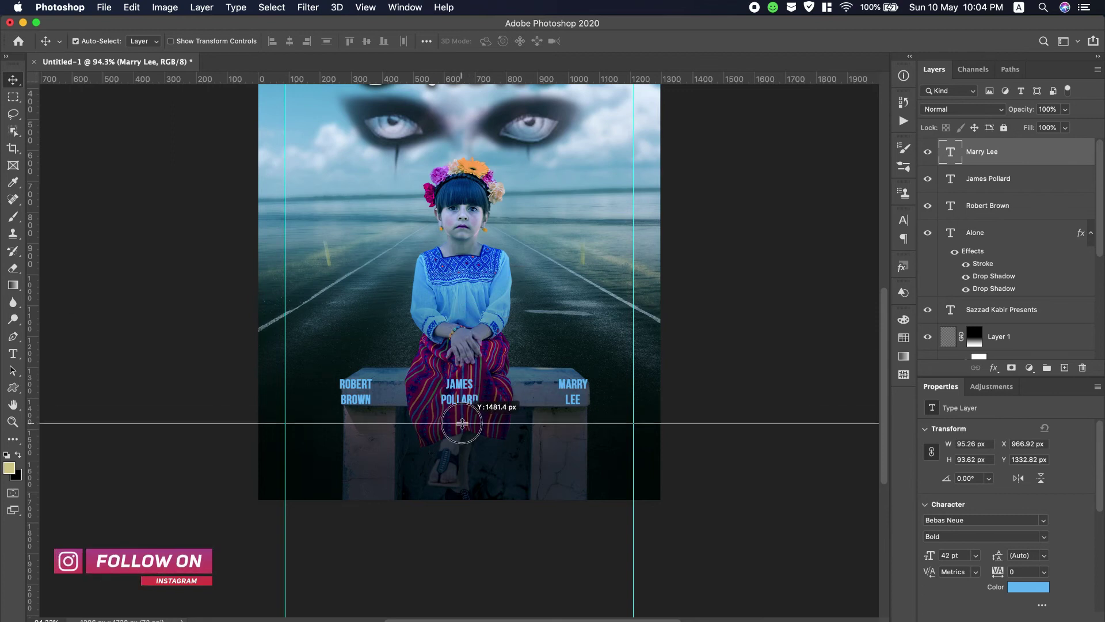
{"action": "left_click_drag", "start_coordinate": [463, 424], "coordinate": [461, 430]}
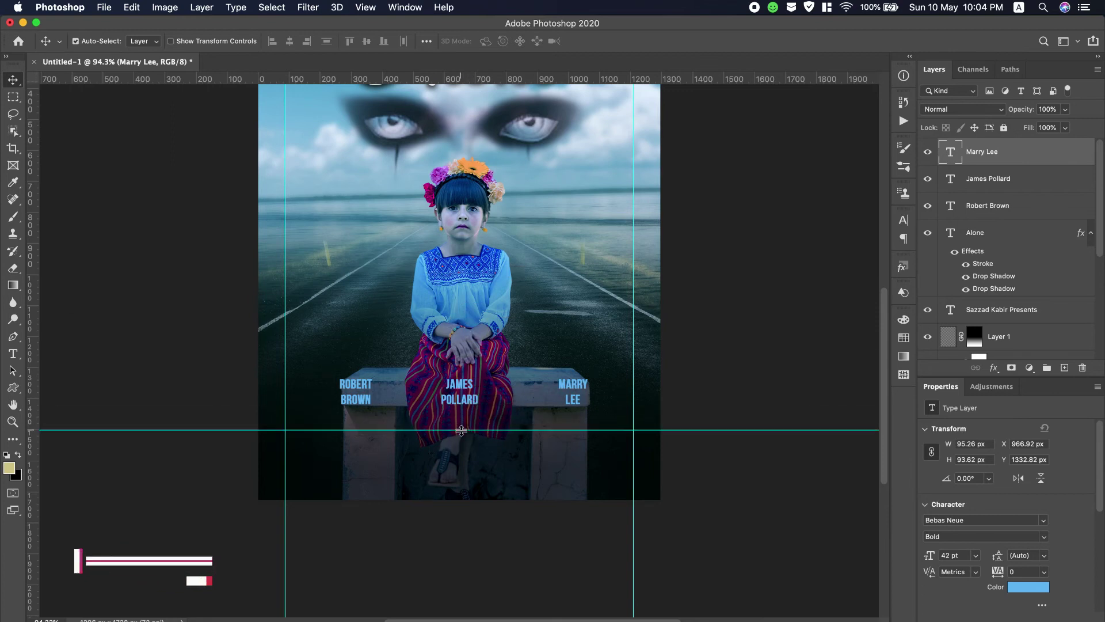
{"action": "left_click", "coordinate": [13, 353]}
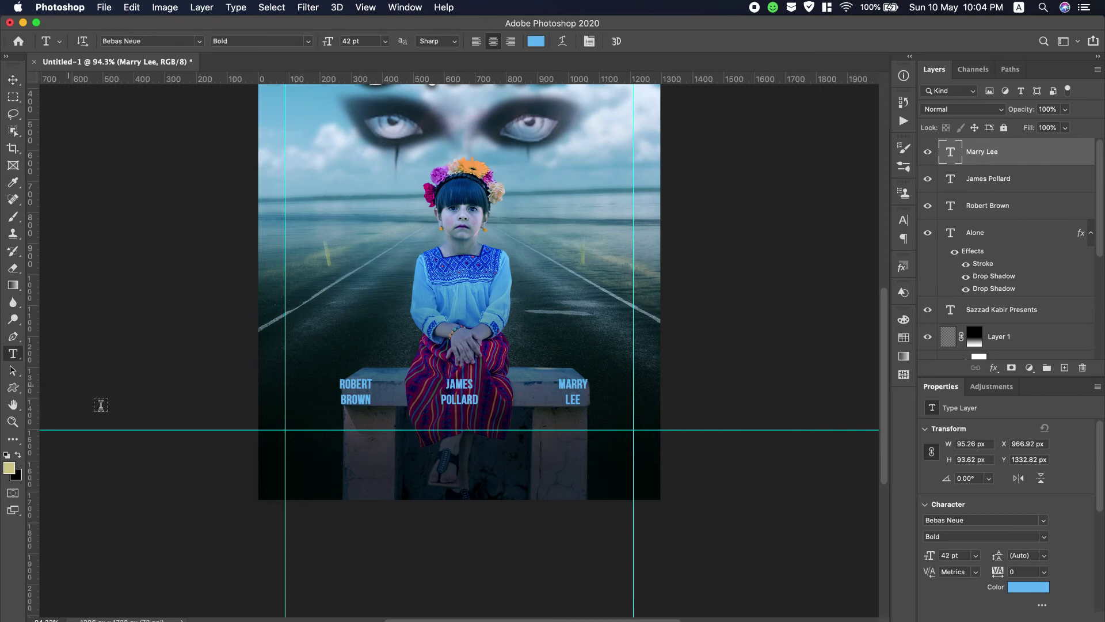
{"action": "left_click_drag", "start_coordinate": [286, 430], "coordinate": [629, 478]}
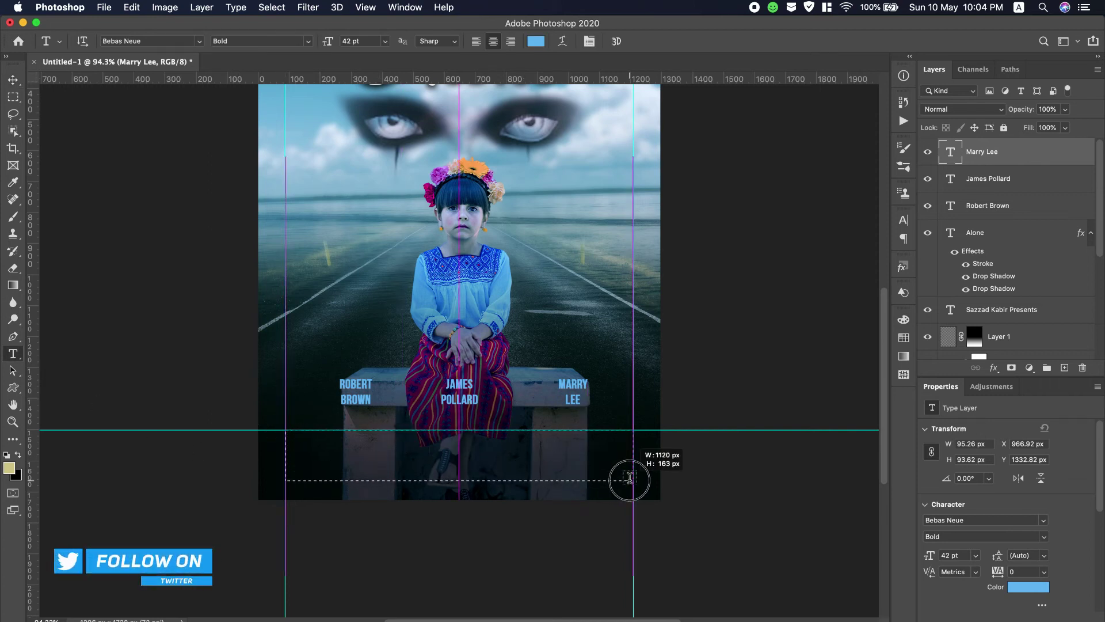
{"action": "left_click_drag", "start_coordinate": [630, 477], "coordinate": [630, 478]}
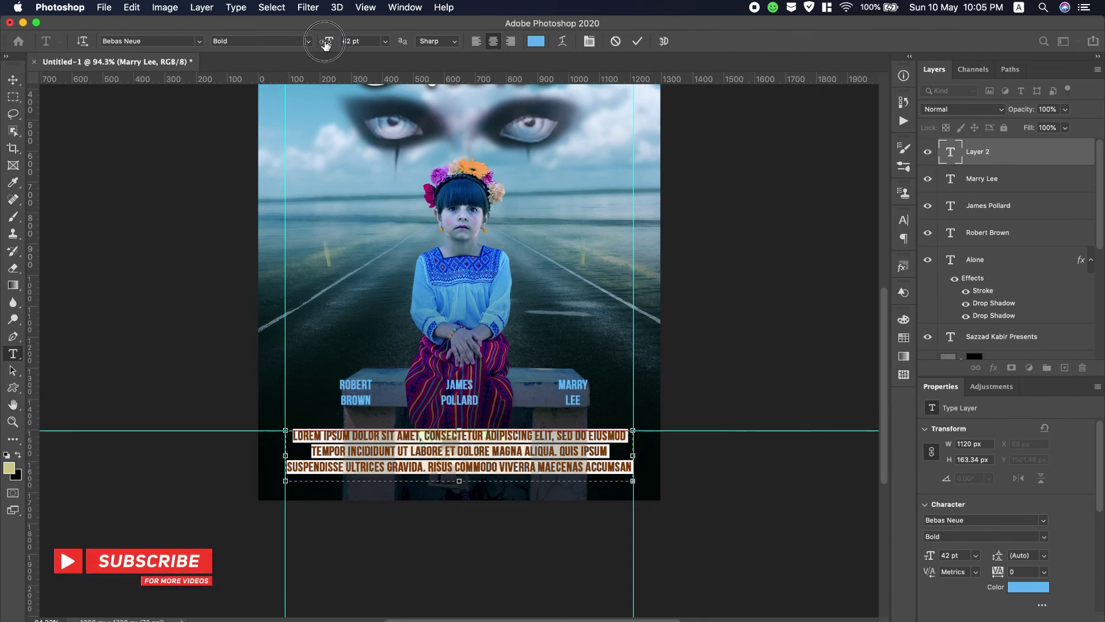
Step: Set the paragraph to Book weight at about 34 pt and fill it with Lorem Ipsum
{"action": "left_click_drag", "start_coordinate": [325, 45], "coordinate": [324, 46]}
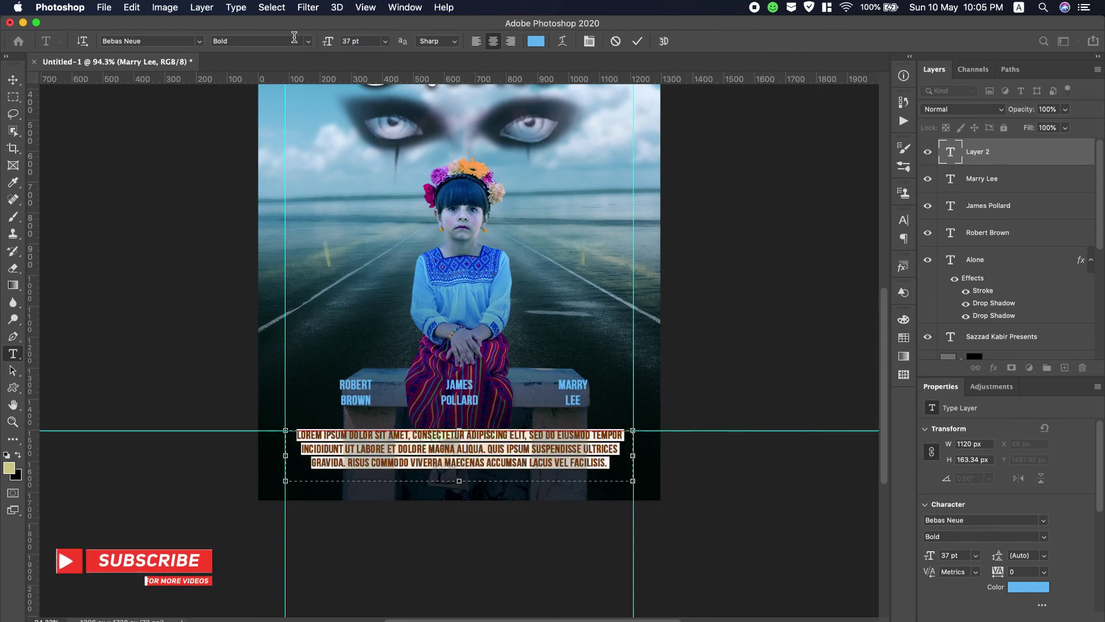
{"action": "left_click", "coordinate": [307, 42]}
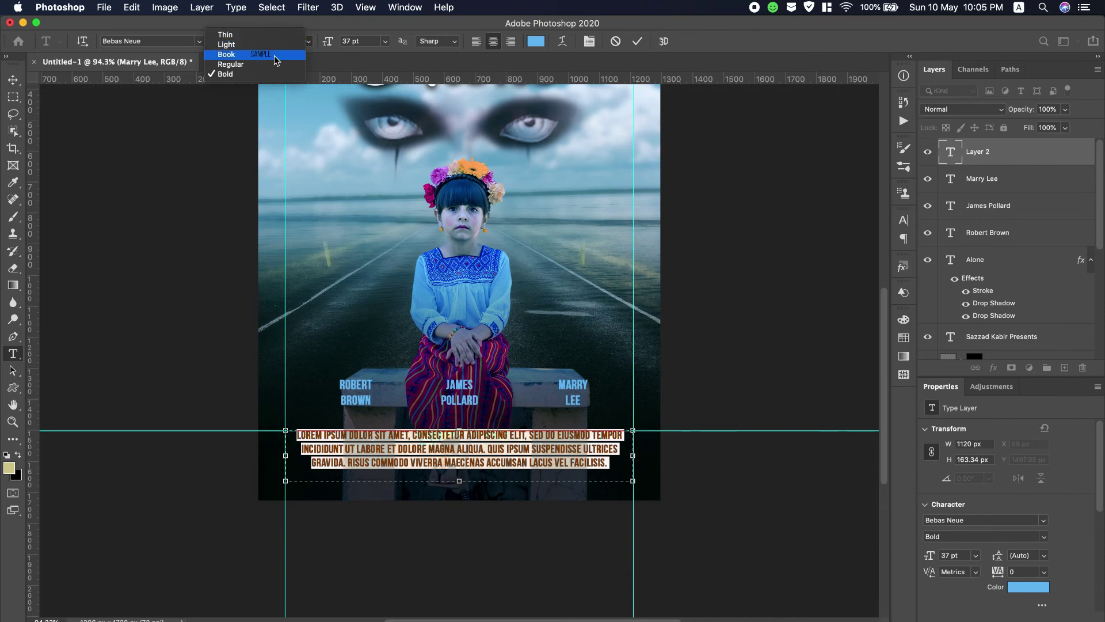
{"action": "left_click", "coordinate": [282, 54]}
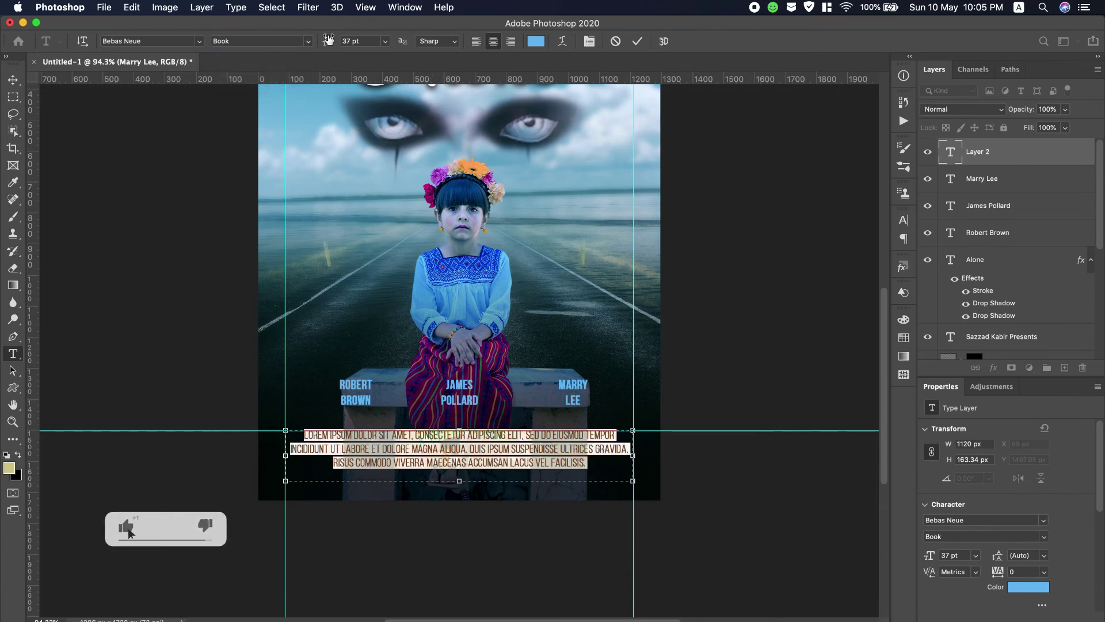
{"action": "left_click_drag", "start_coordinate": [328, 41], "coordinate": [325, 42]}
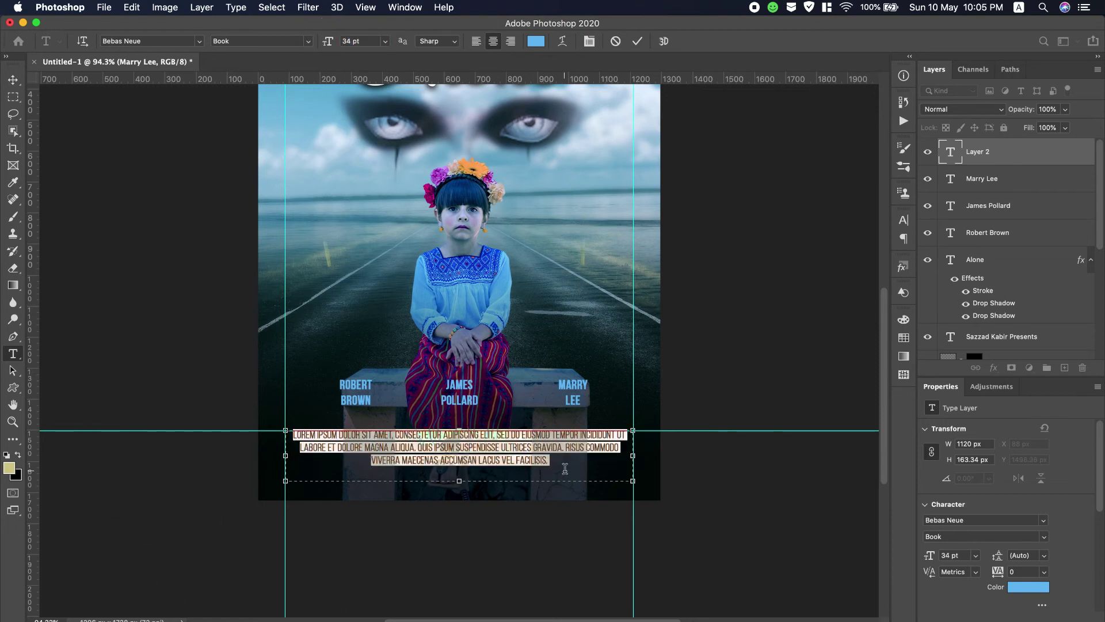
{"action": "left_click", "coordinate": [236, 7]}
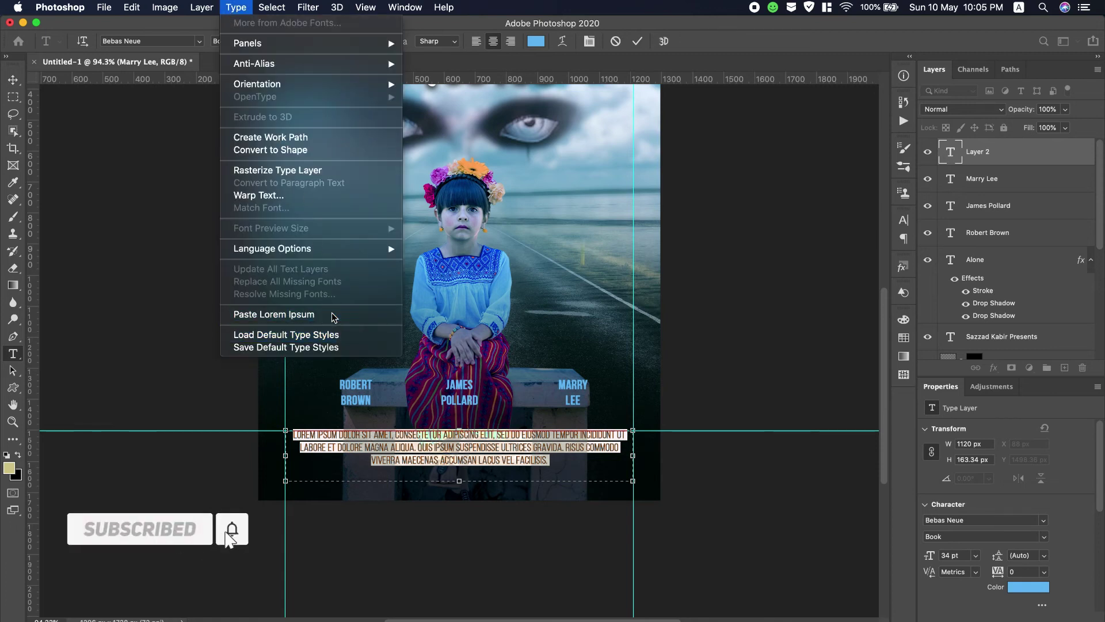
{"action": "left_click", "coordinate": [332, 314]}
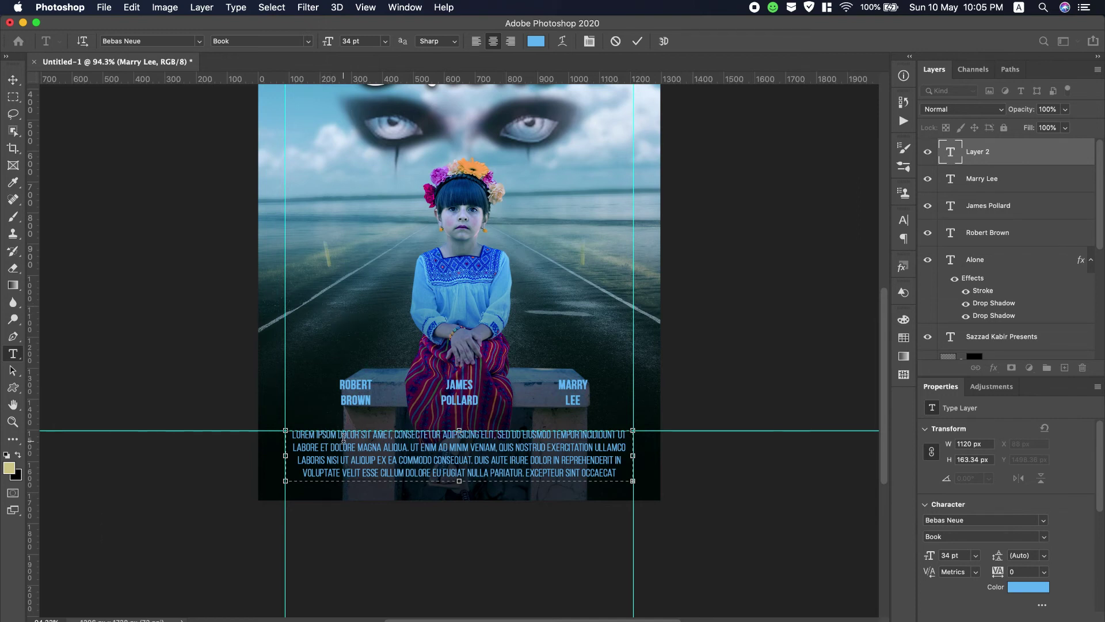
Step: Make the whole paragraph 28 pt Bebas Neue Regular and commit it
{"action": "key", "text": "super+a"}
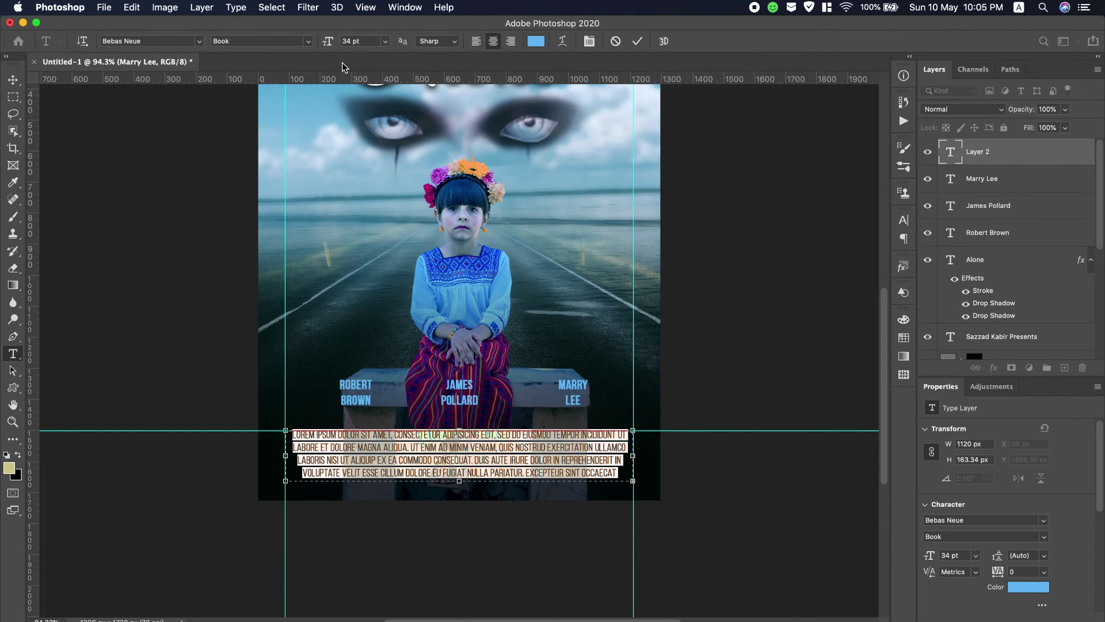
{"action": "left_click_drag", "start_coordinate": [331, 49], "coordinate": [326, 49]}
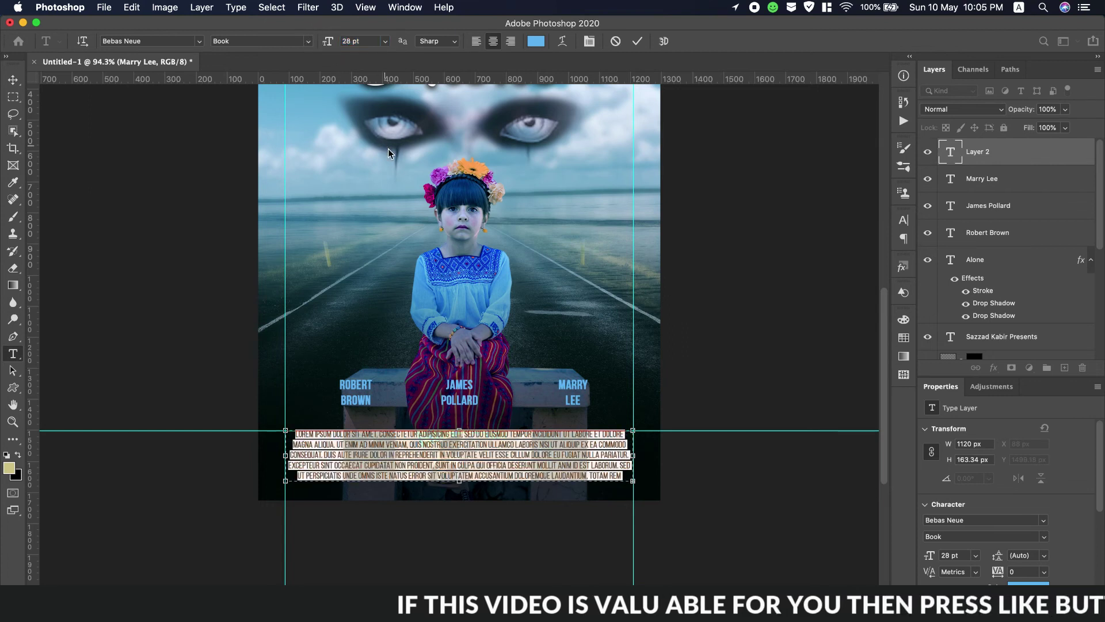
{"action": "left_click", "coordinate": [305, 42]}
{"action": "left_click", "coordinate": [273, 63]}
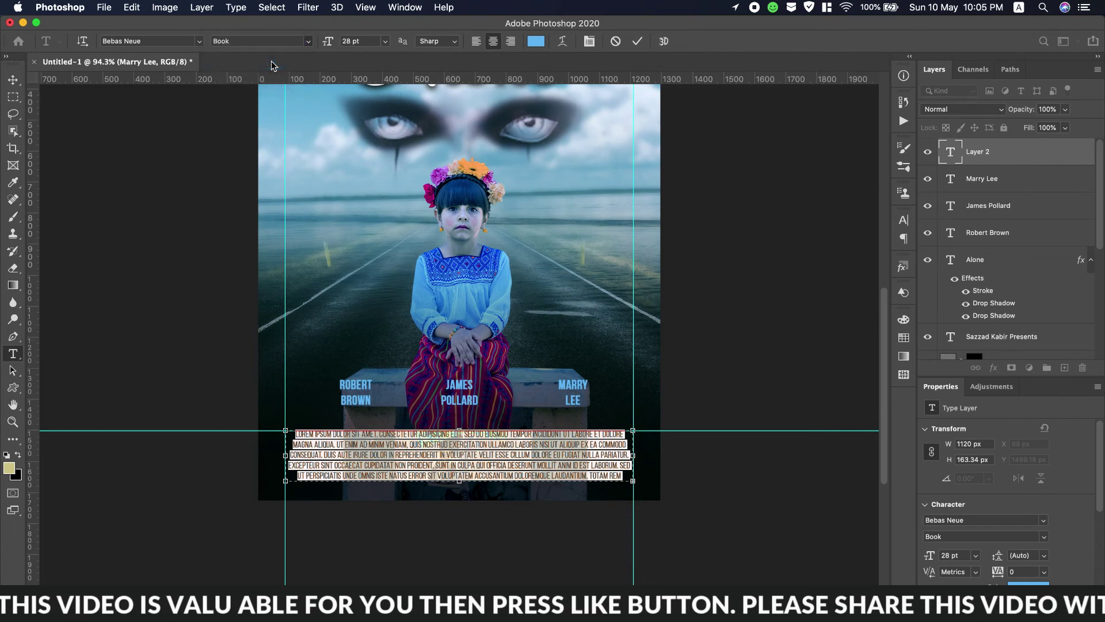
{"action": "left_click", "coordinate": [637, 40]}
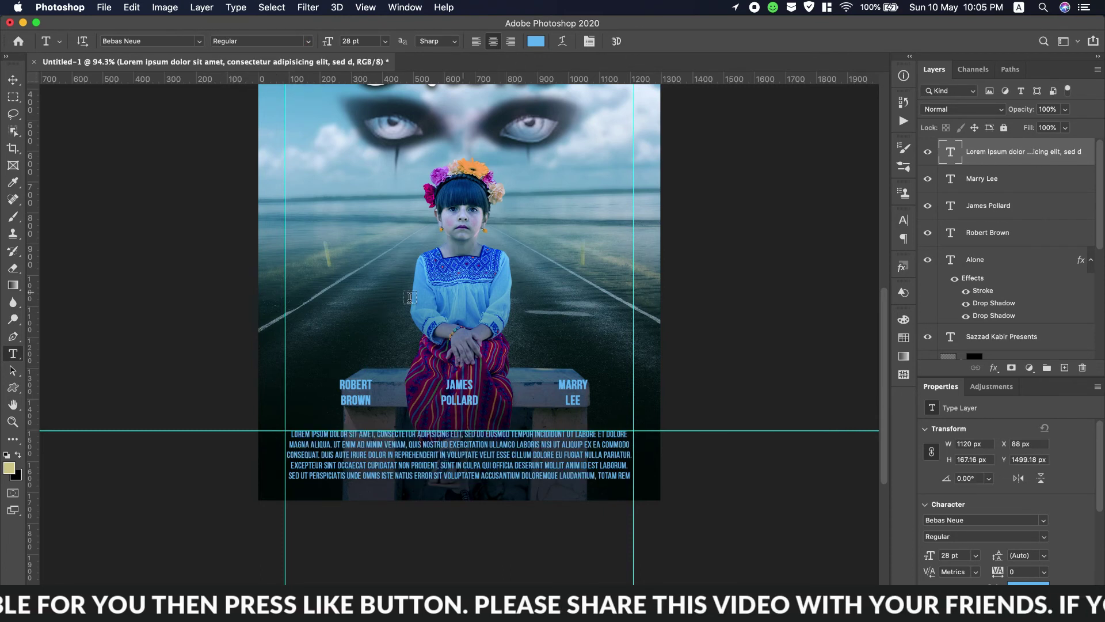
{"action": "left_click", "coordinate": [13, 79]}
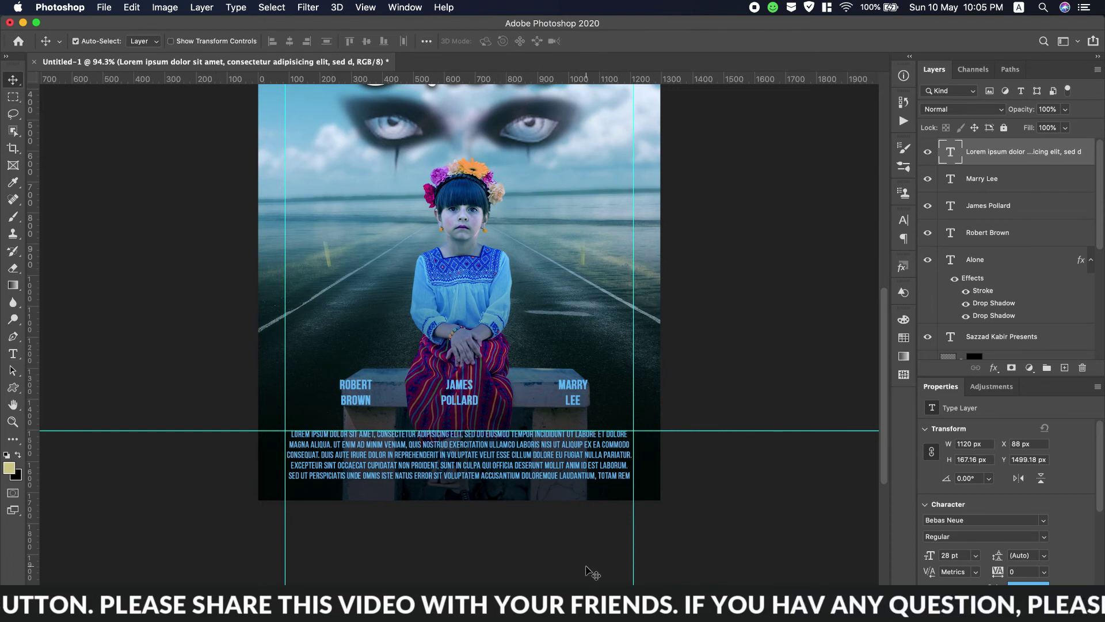
Step: Shorten the Lorem Ipsum text box so its last line is hidden
{"action": "scroll", "coordinate": [587, 572], "scroll_direction": "up", "scroll_amount": 3}
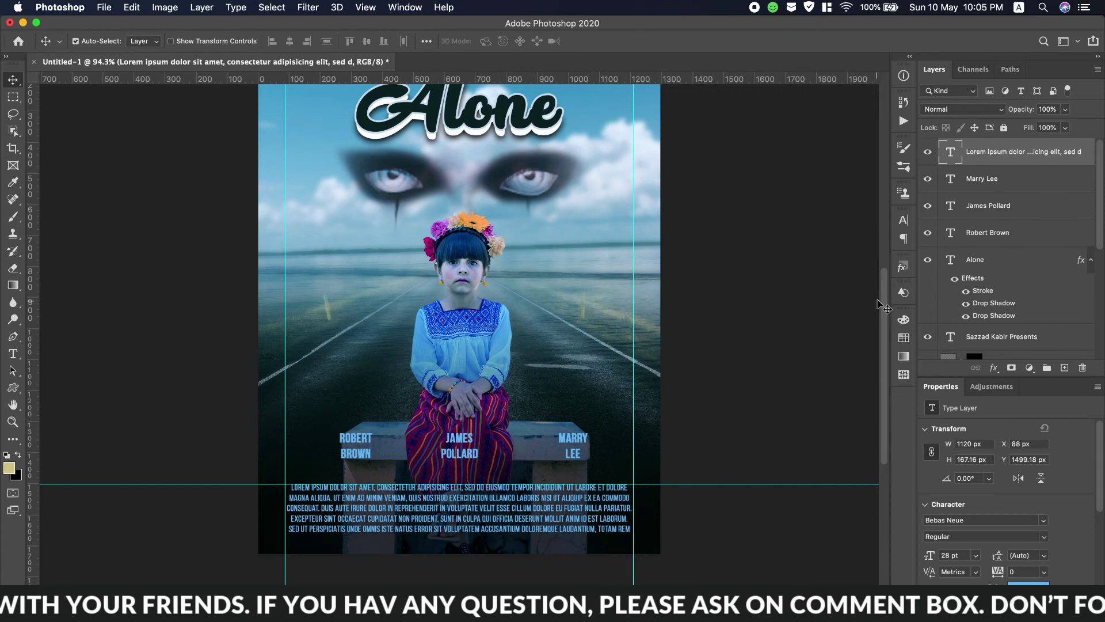
{"action": "double_click", "coordinate": [949, 153]}
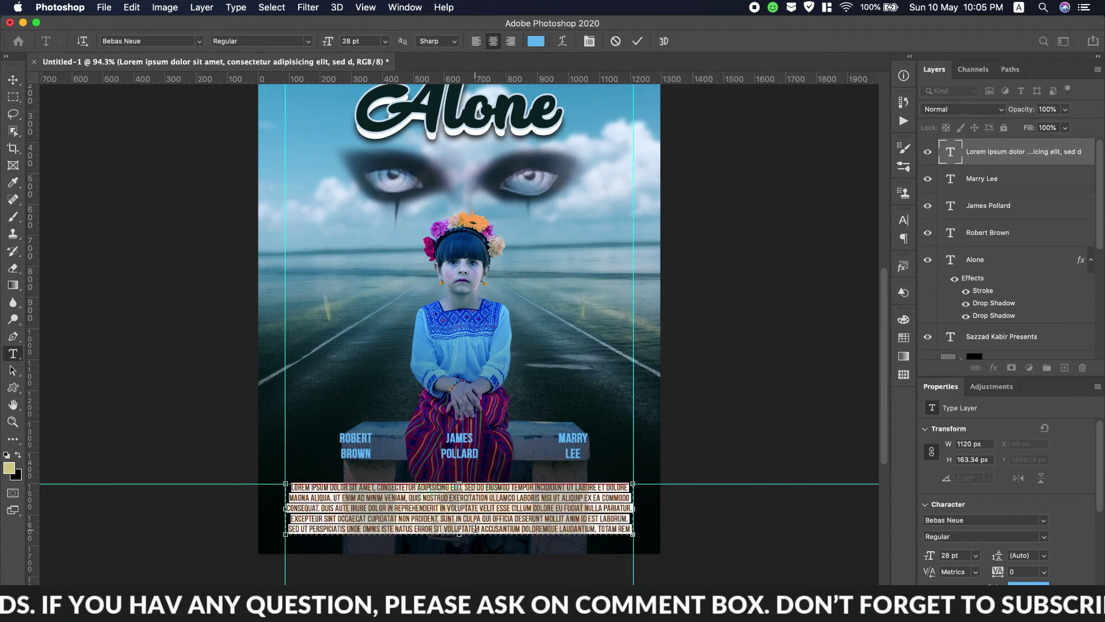
{"action": "left_click_drag", "start_coordinate": [456, 535], "coordinate": [463, 521]}
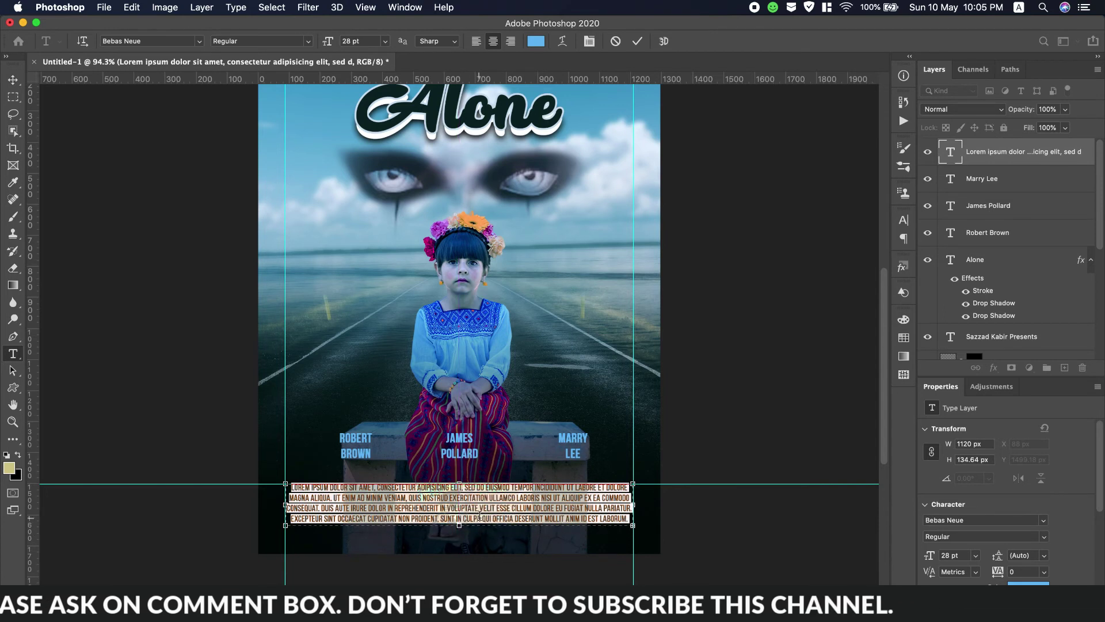
{"action": "left_click", "coordinate": [508, 512]}
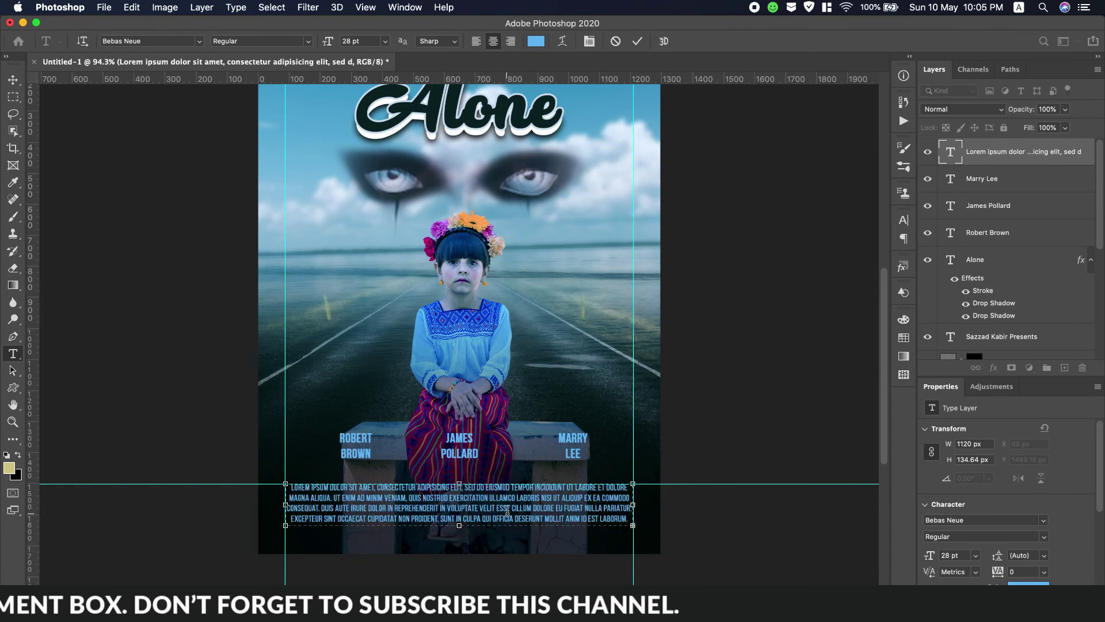
Step: Replace the paragraph ending from DOLORE EU FUGIAT with pasted text plus a period, and commit
{"action": "left_click_drag", "start_coordinate": [534, 508], "coordinate": [637, 543]}
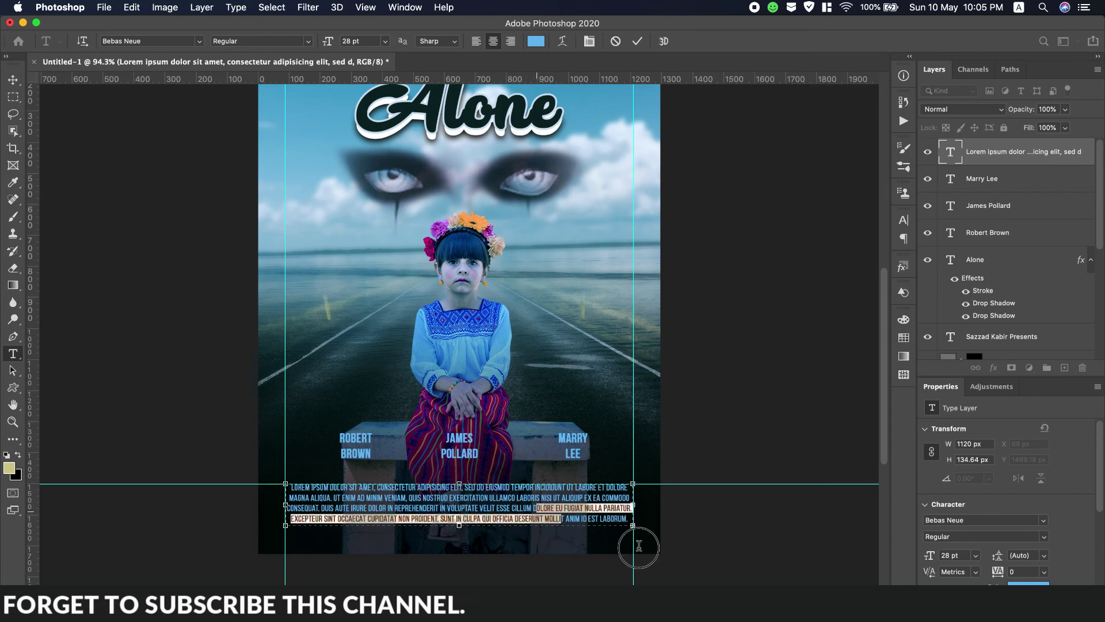
{"action": "key", "text": "super+v"}
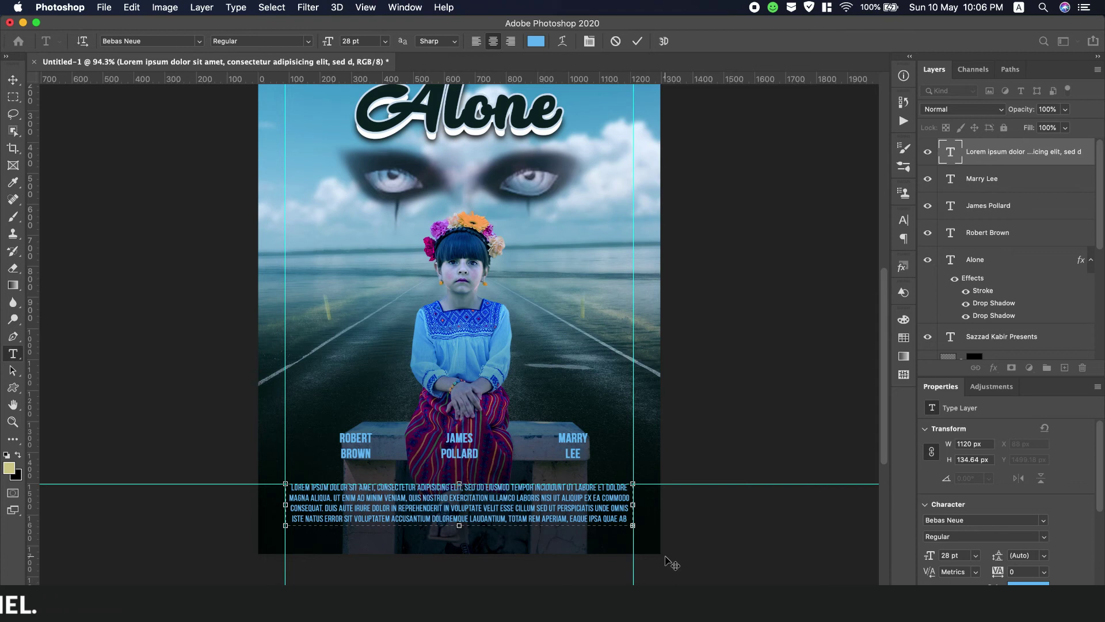
{"action": "type", "text": "."}
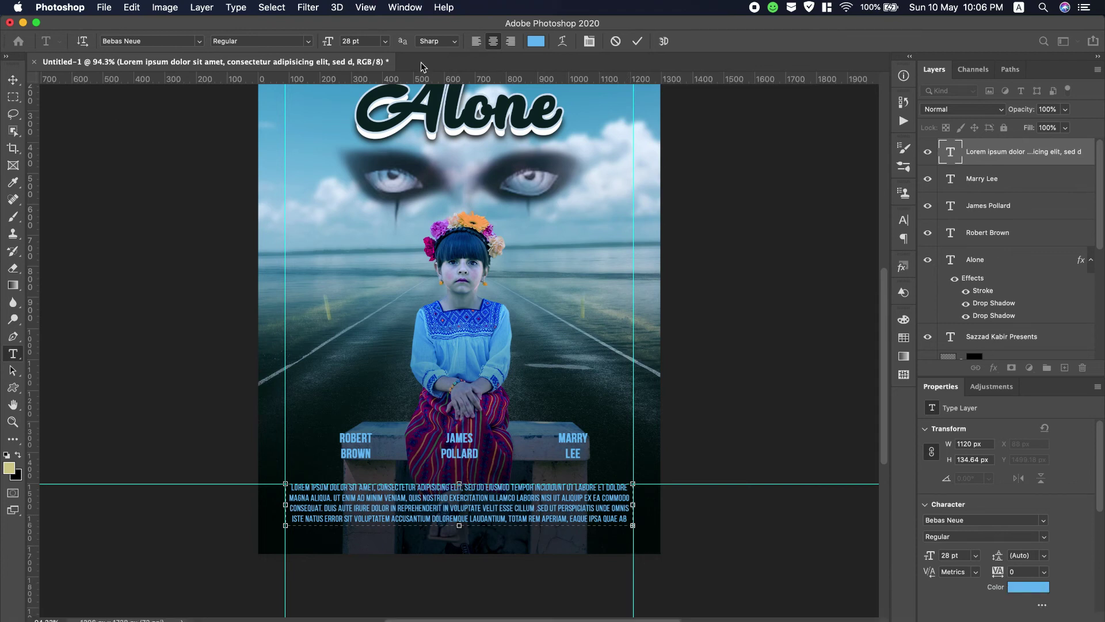
{"action": "left_click", "coordinate": [638, 41]}
{"action": "key", "text": "v"}
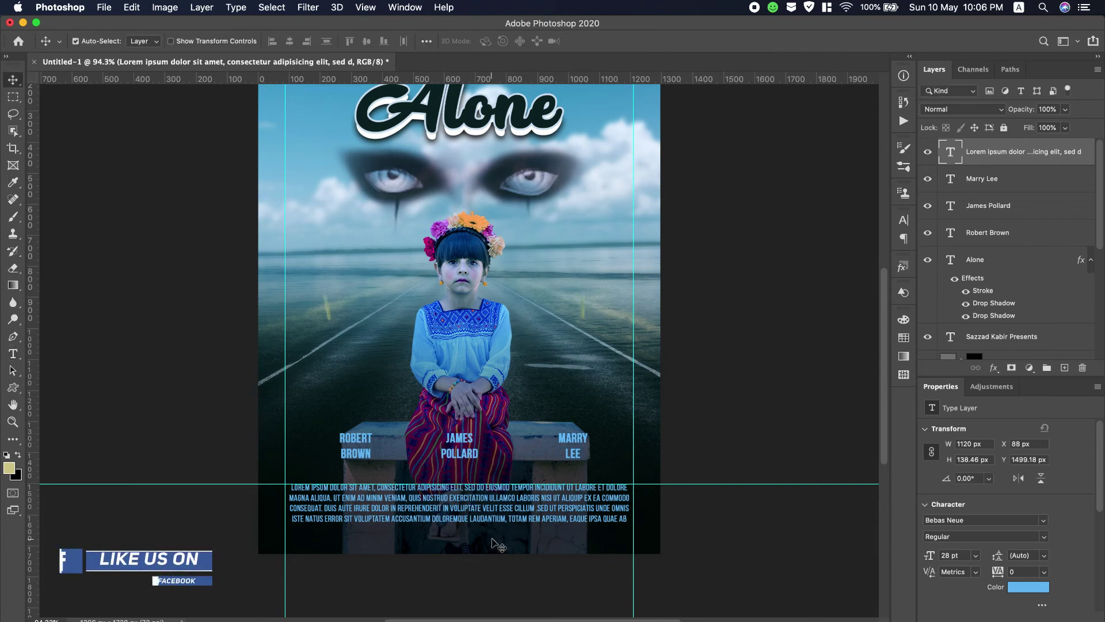
{"action": "scroll", "coordinate": [496, 544], "scroll_direction": "up", "scroll_amount": 5}
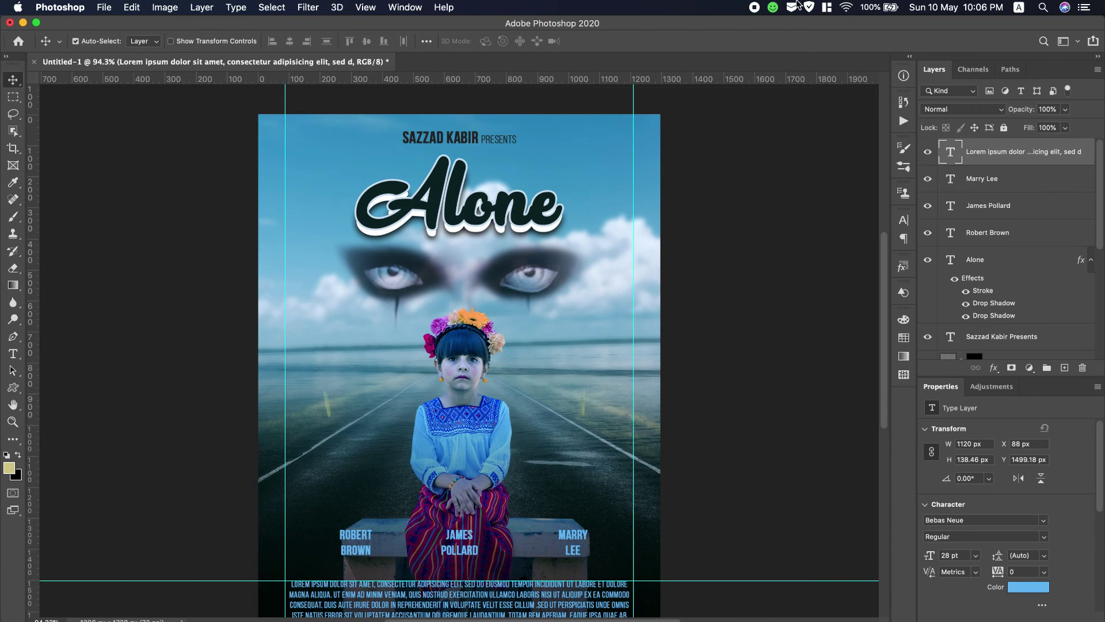
{"action": "scroll", "coordinate": [798, 3], "scroll_direction": "down", "scroll_amount": 2}
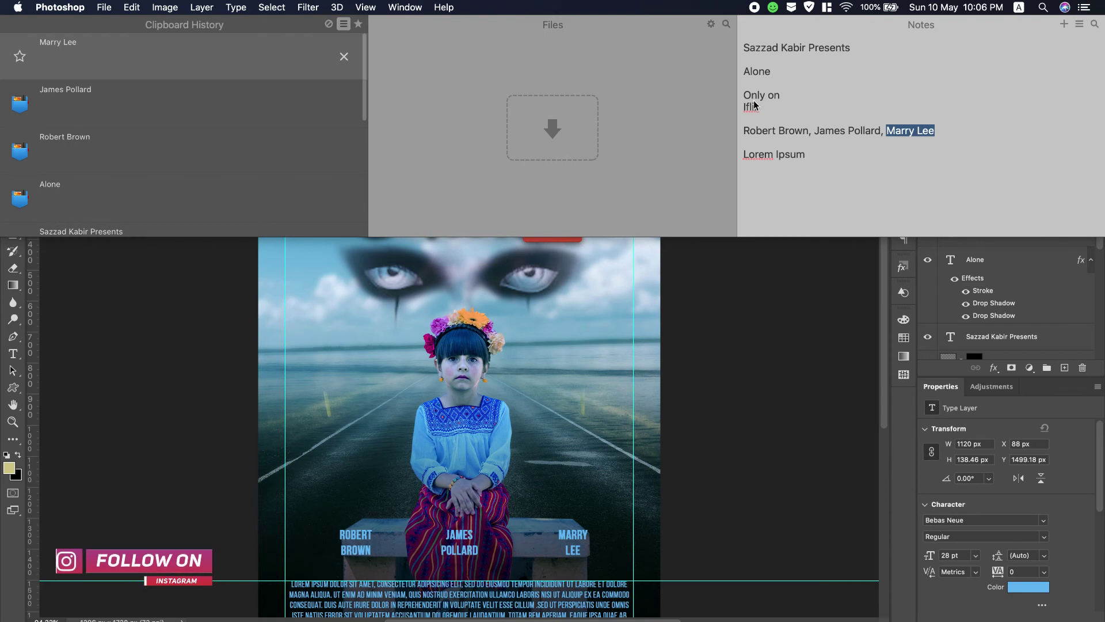
Step: Copy the 'Only on' line from the notes
{"action": "triple_click", "coordinate": [780, 95]}
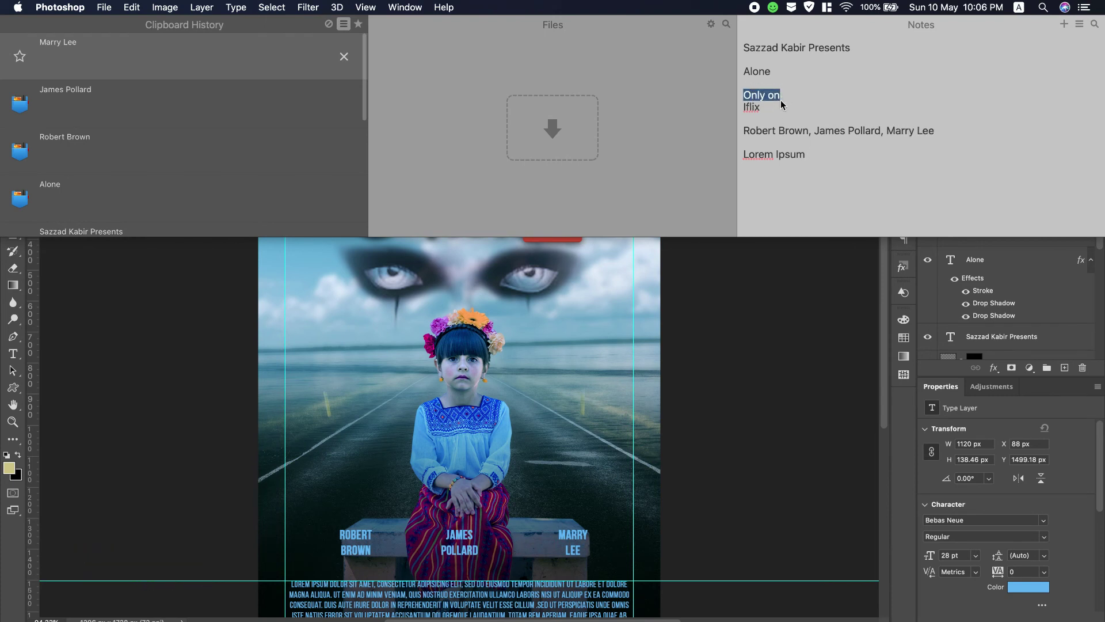
{"action": "right_click", "coordinate": [773, 99]}
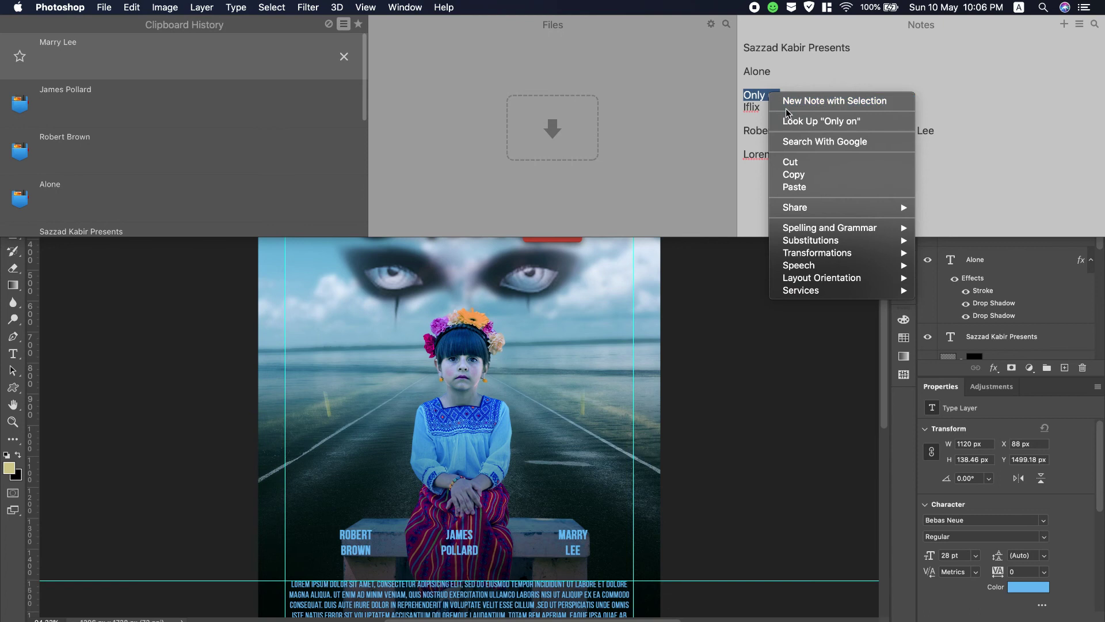
{"action": "left_click", "coordinate": [795, 175]}
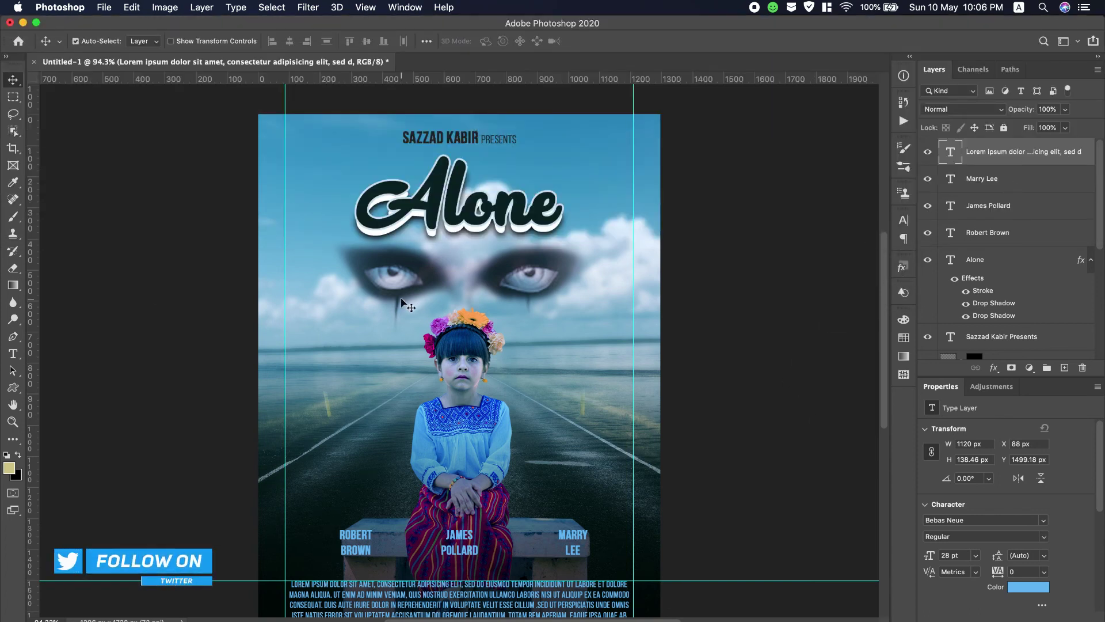
Step: Place iflix.png as an embedded image to the right of the girl
{"action": "left_click", "coordinate": [104, 7]}
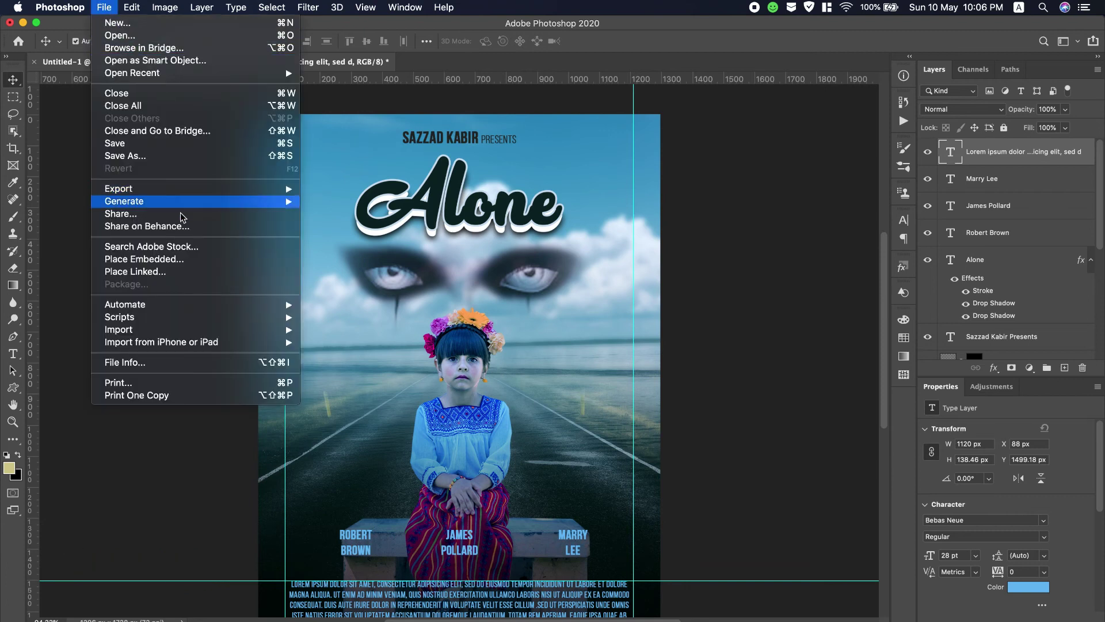
{"action": "left_click", "coordinate": [510, 292]}
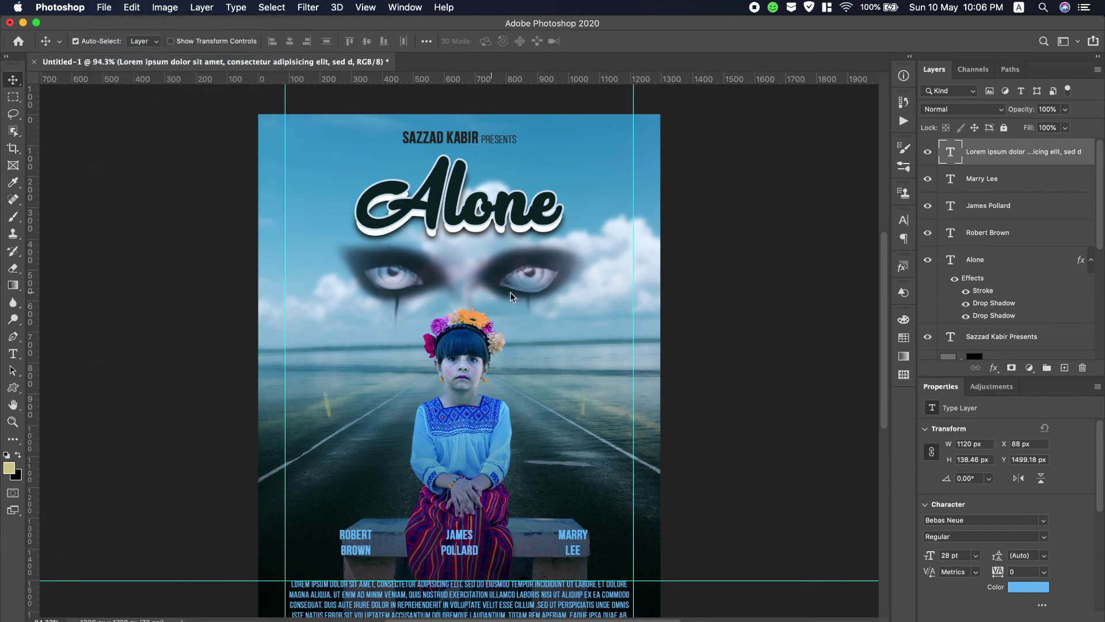
{"action": "double_click", "coordinate": [600, 136]}
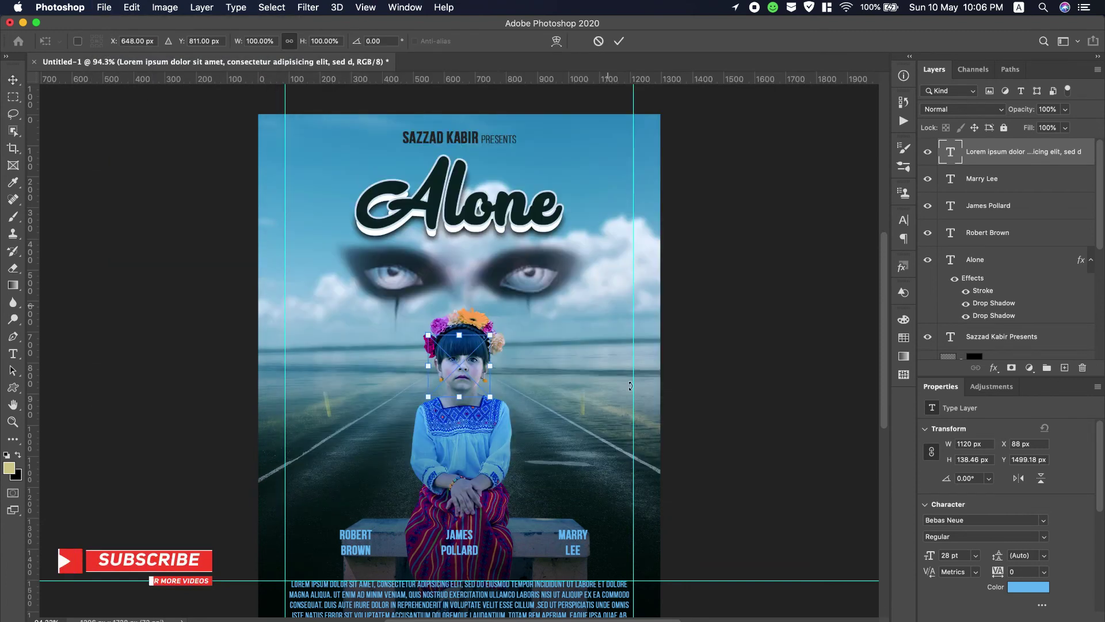
{"action": "mouse_move", "coordinate": [473, 348]}
{"action": "left_mouse_down"}
{"action": "mouse_move", "coordinate": [526, 336]}
{"action": "mouse_move", "coordinate": [605, 398]}
{"action": "left_mouse_up"}
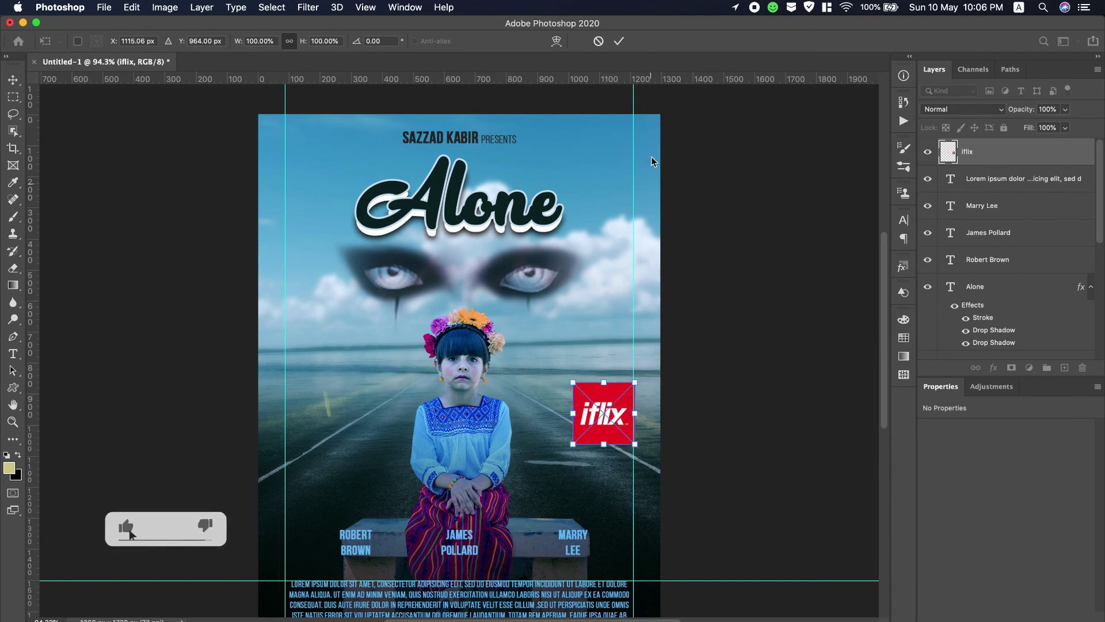
{"action": "left_click", "coordinate": [618, 43]}
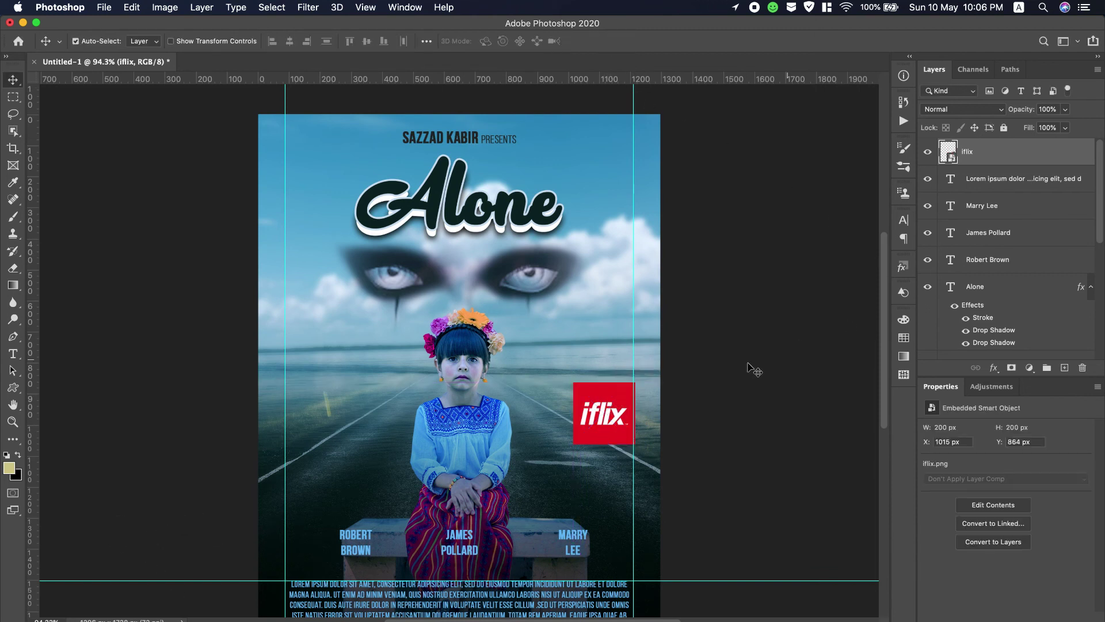
Step: Zoom in and draw a rectangular selection around the iflix wordmark
{"action": "left_click", "coordinate": [12, 424]}
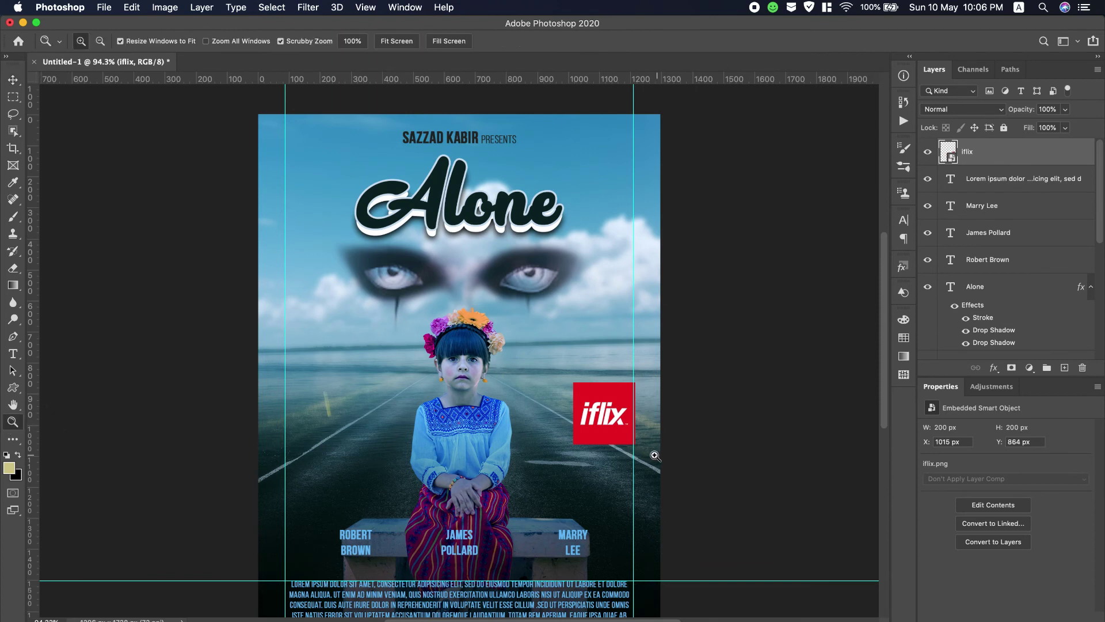
{"action": "left_click", "coordinate": [615, 424]}
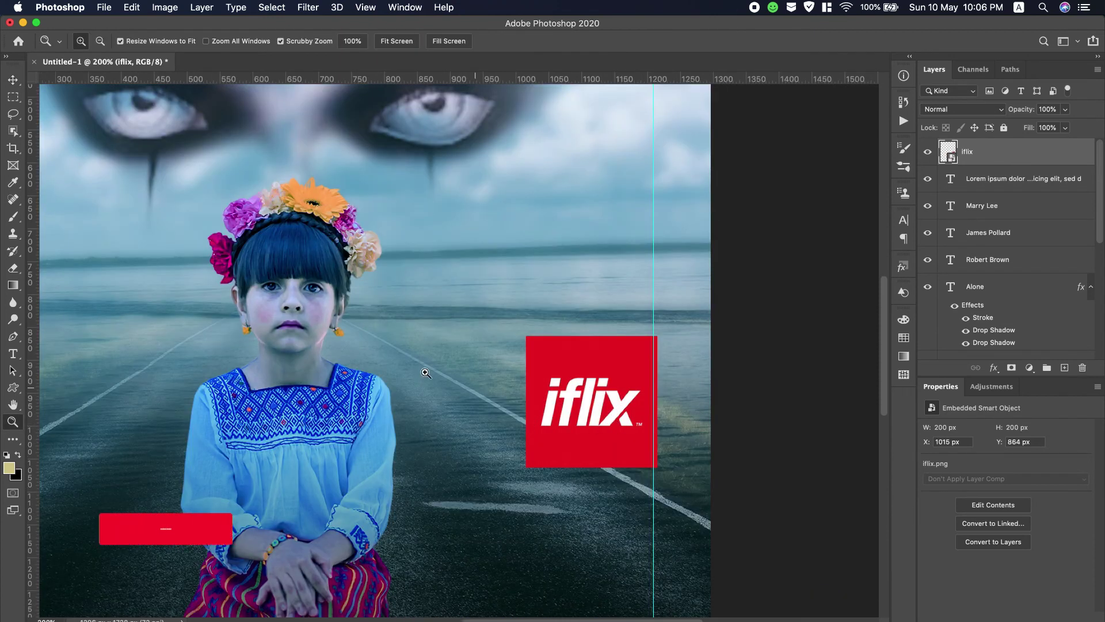
{"action": "left_click", "coordinate": [13, 100]}
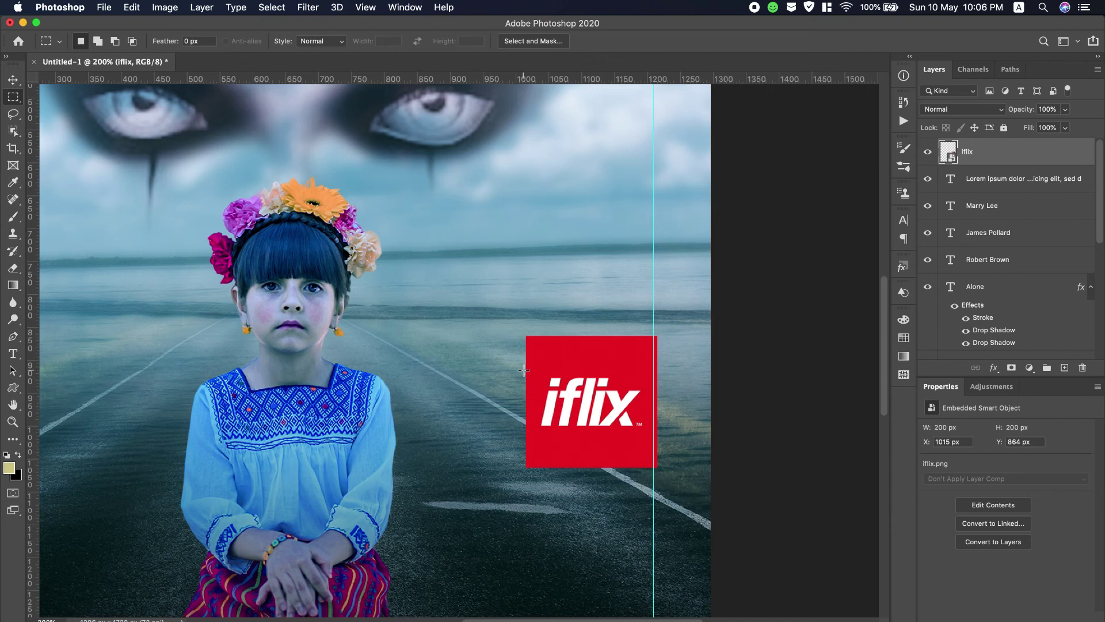
{"action": "left_click_drag", "start_coordinate": [523, 370], "coordinate": [657, 431]}
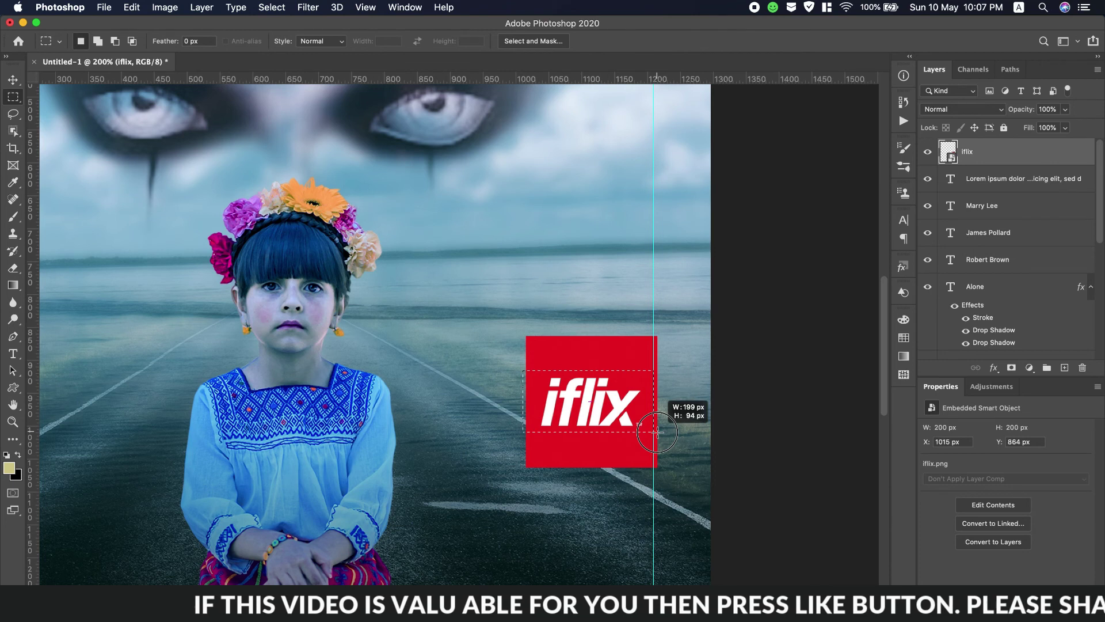
{"action": "left_click_drag", "start_coordinate": [657, 430], "coordinate": [658, 433]}
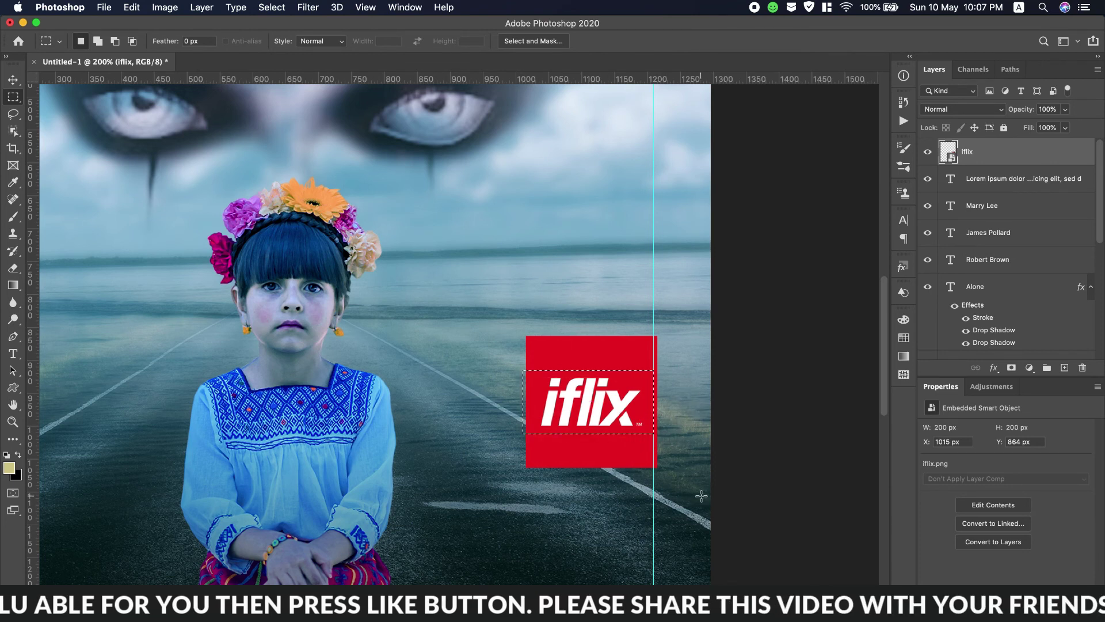
Step: Invert the selection, add a layer mask, and invert the mask to keep only the band
{"action": "left_click", "coordinate": [266, 13]}
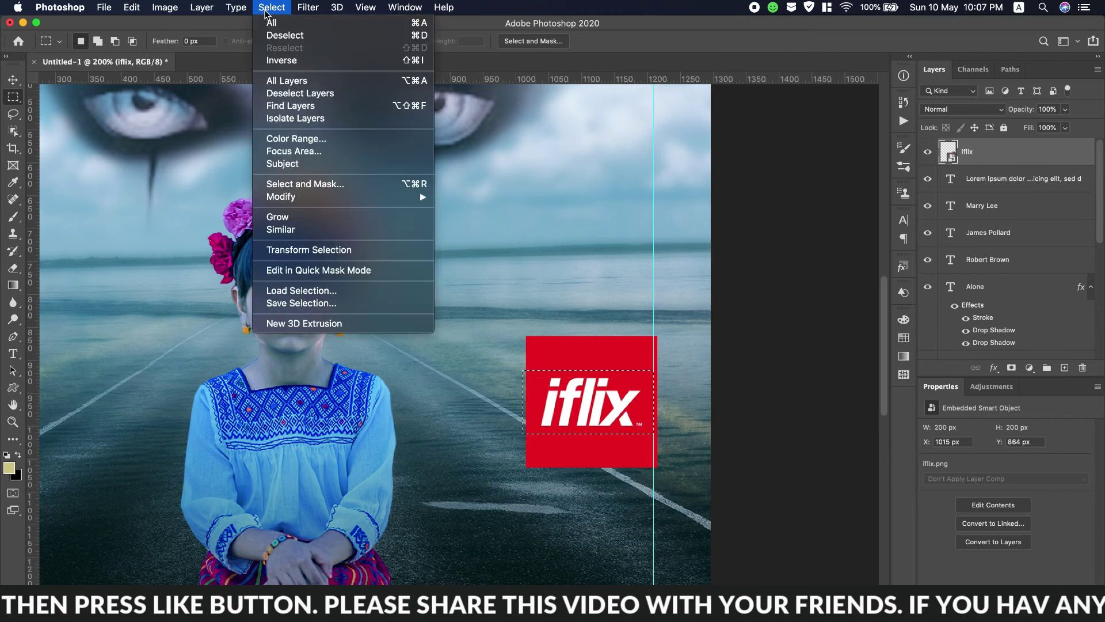
{"action": "left_click", "coordinate": [295, 61]}
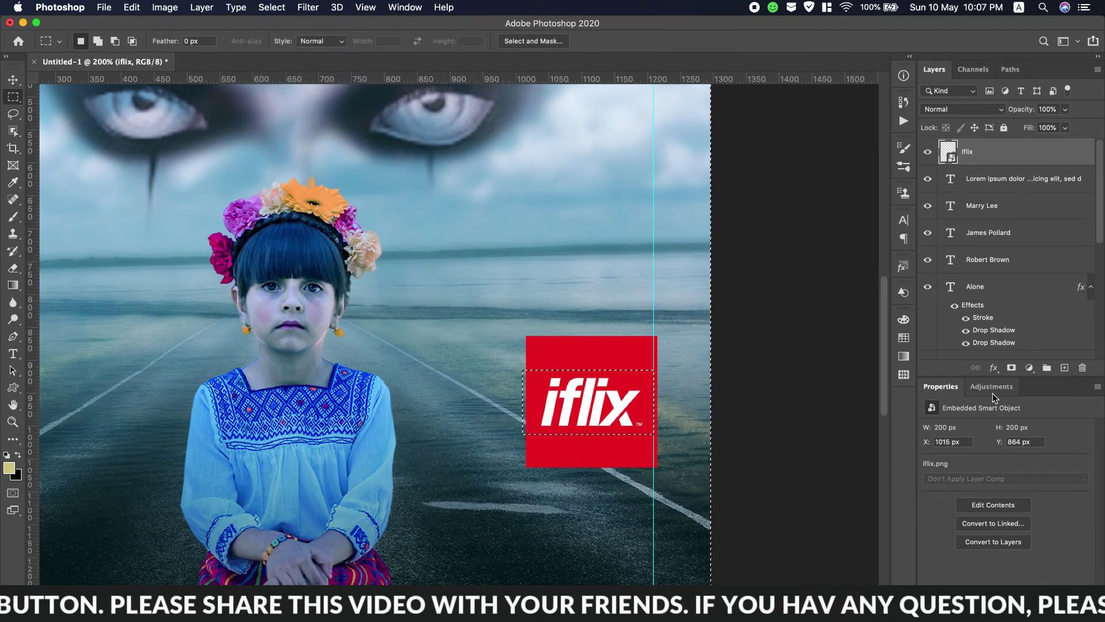
{"action": "left_click", "coordinate": [1011, 368]}
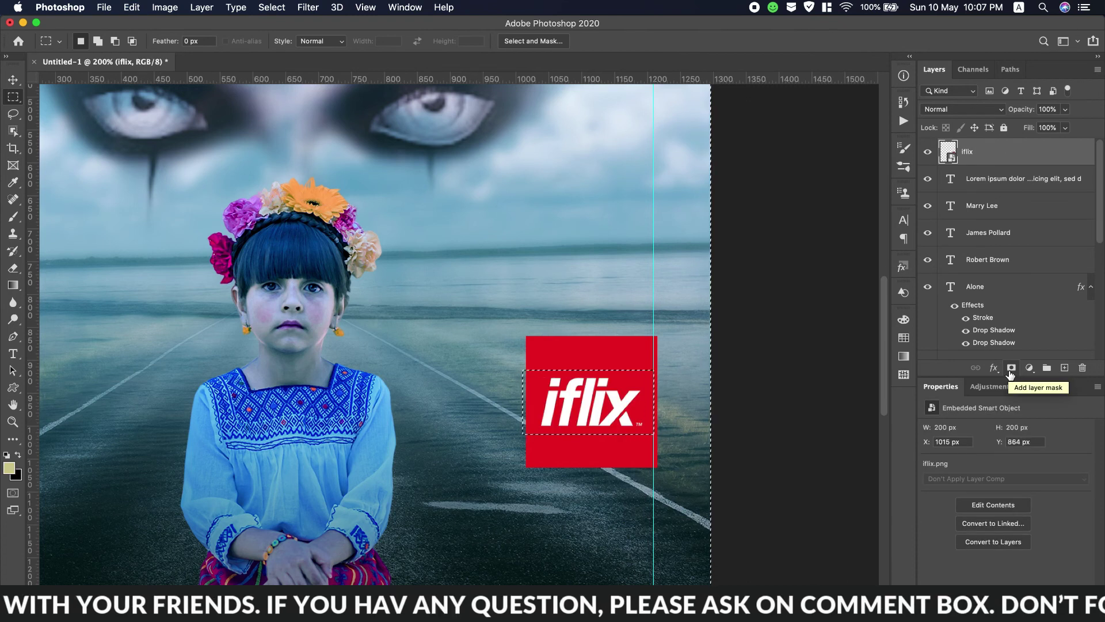
{"action": "key", "text": "ctrl+i"}
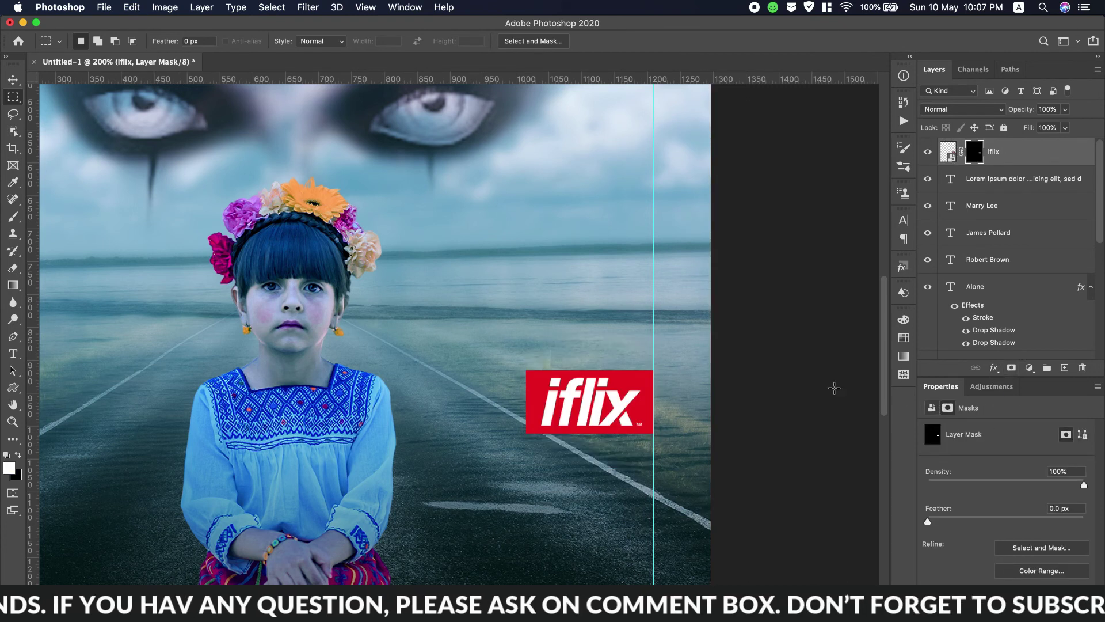
Step: Type ONLY ON in white Bebas Neue Bold
{"action": "left_click", "coordinate": [13, 353]}
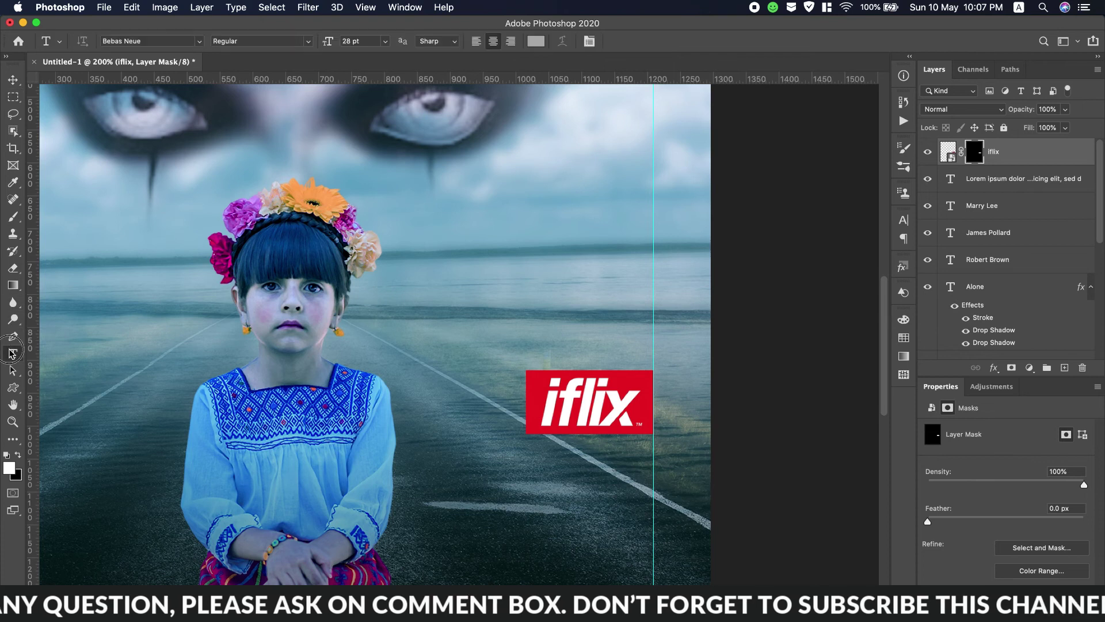
{"action": "key", "text": "BackSpace"}
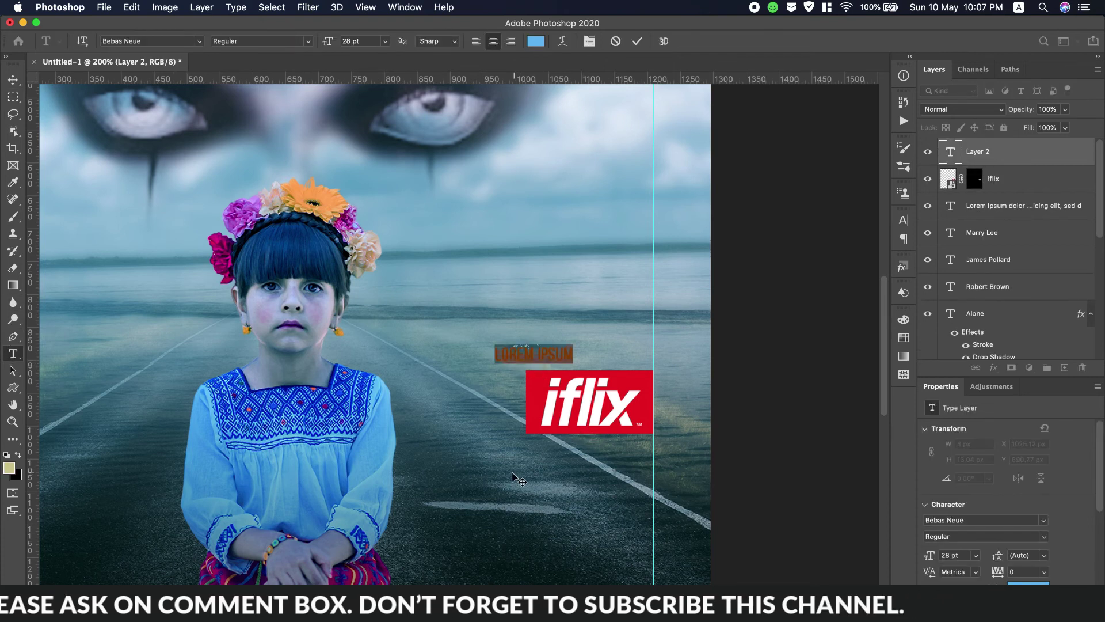
{"action": "type", "text": "ONLY ON"}
{"action": "key", "text": "ctrl+a"}
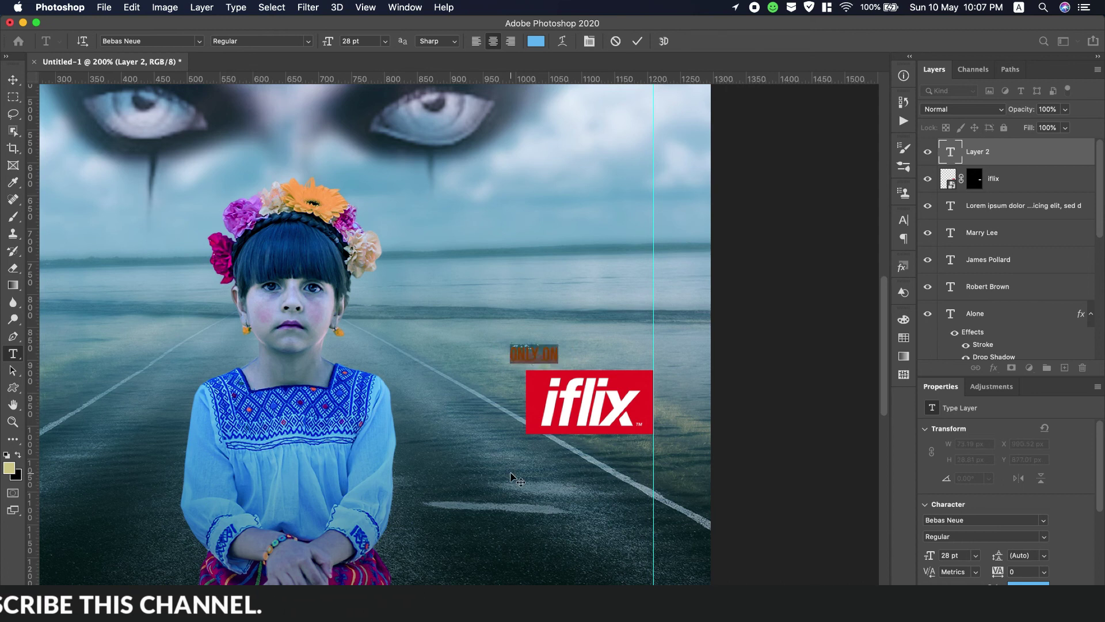
{"action": "left_click", "coordinate": [536, 41]}
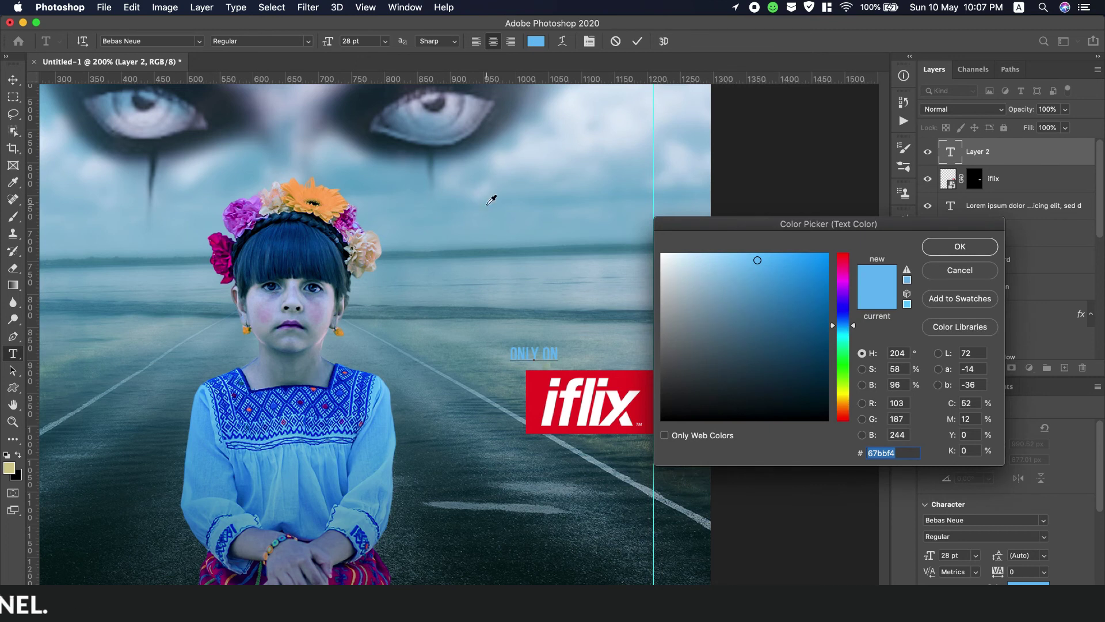
{"action": "left_click_drag", "start_coordinate": [739, 321], "coordinate": [543, 175]}
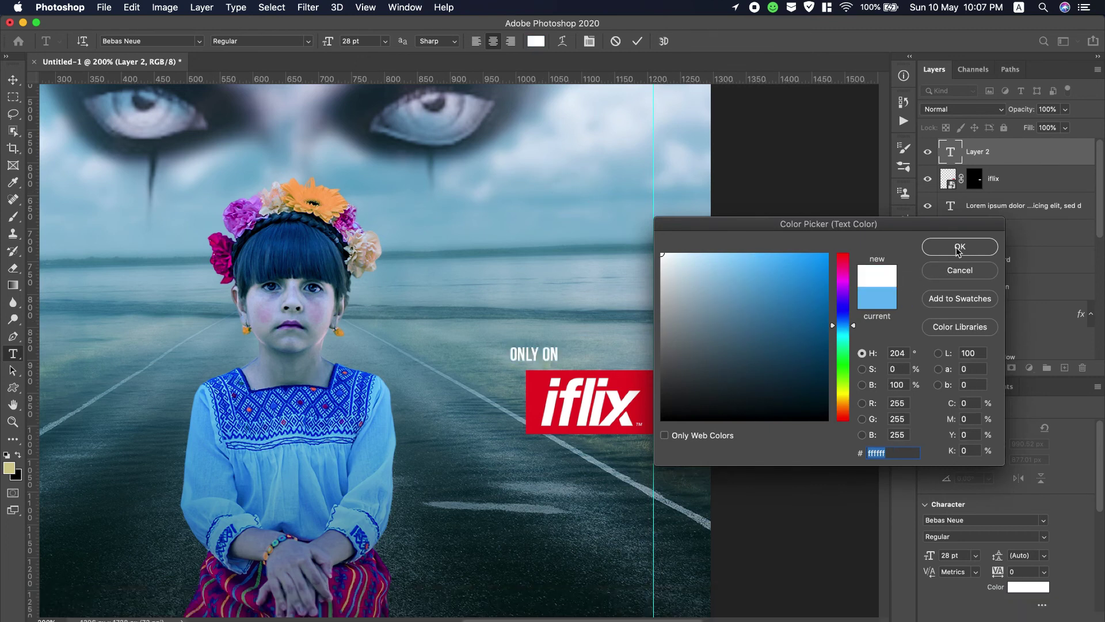
{"action": "left_click", "coordinate": [959, 249]}
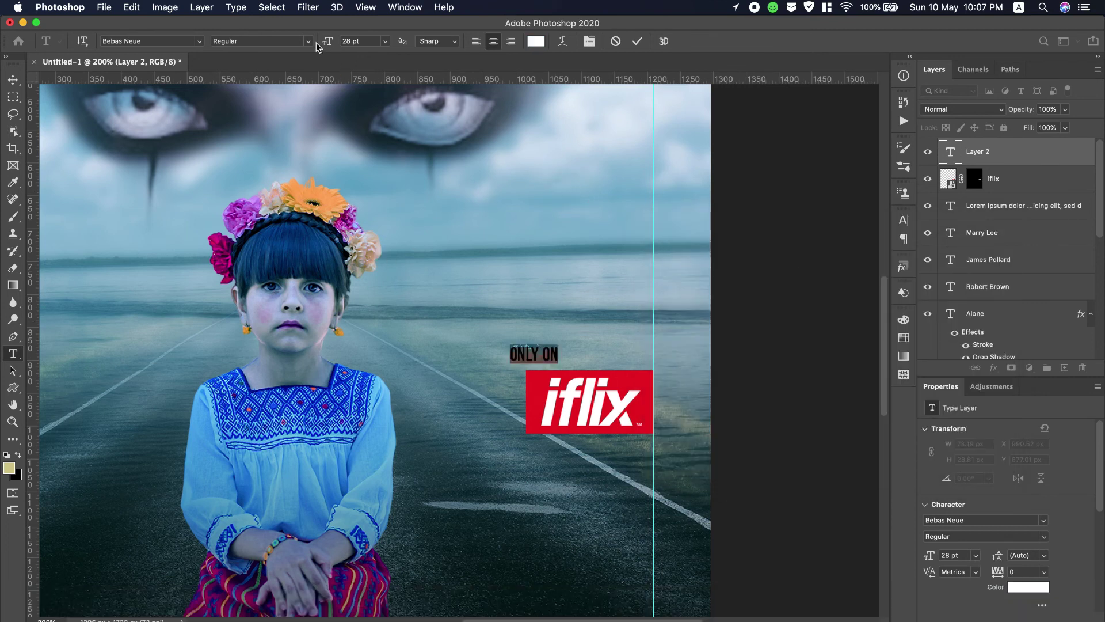
{"action": "left_click", "coordinate": [310, 42]}
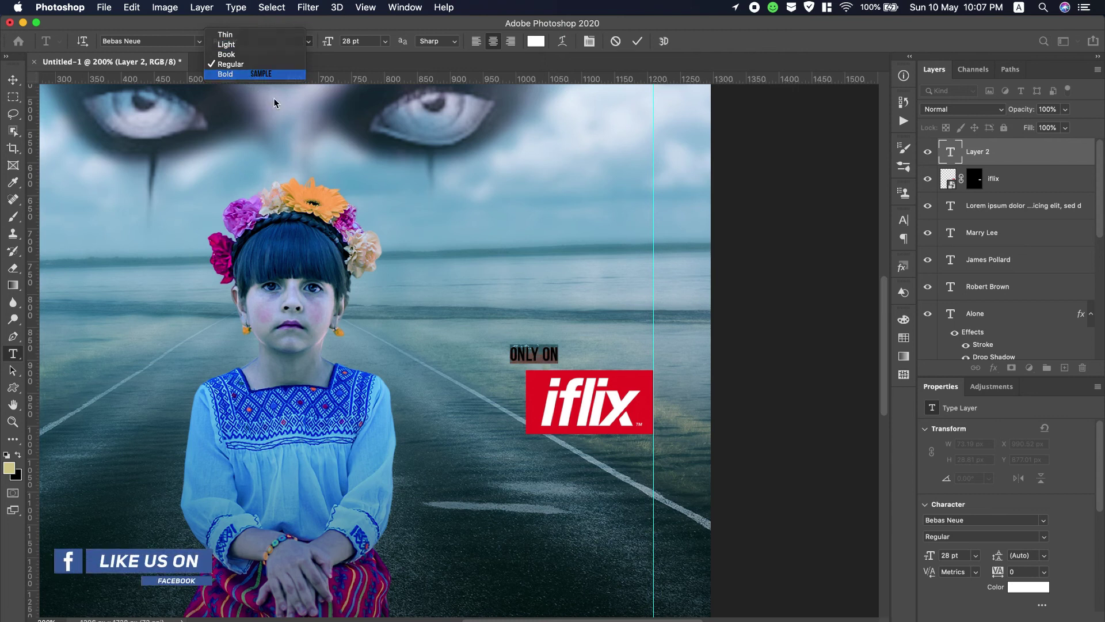
{"action": "key", "text": "Return"}
Step: Move ONLY ON above the iflix logo and scale it to the logo's width
{"action": "left_click", "coordinate": [12, 80]}
{"action": "mouse_move", "coordinate": [520, 354]}
{"action": "left_mouse_down"}
{"action": "mouse_move", "coordinate": [536, 361]}
{"action": "mouse_move", "coordinate": [660, 323]}
{"action": "left_mouse_up"}
{"action": "key", "text": "ctrl+t"}
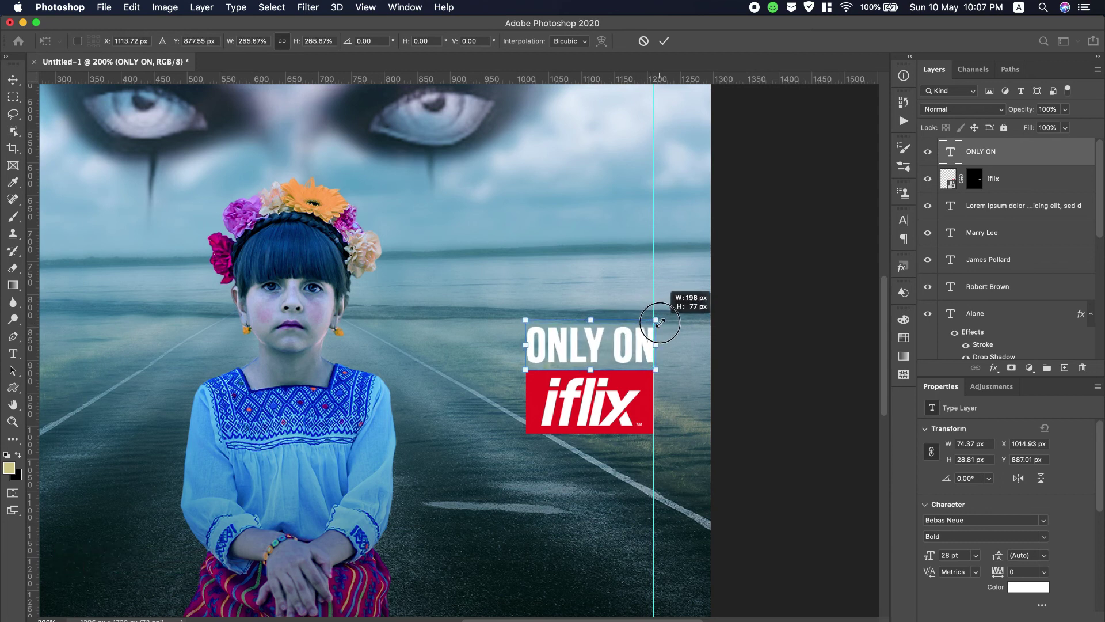
{"action": "left_click_drag", "start_coordinate": [659, 323], "coordinate": [660, 323]}
Step: Commit the ONLY ON resize, fit the whole poster in view, and hide the guides
{"action": "left_click", "coordinate": [664, 42]}
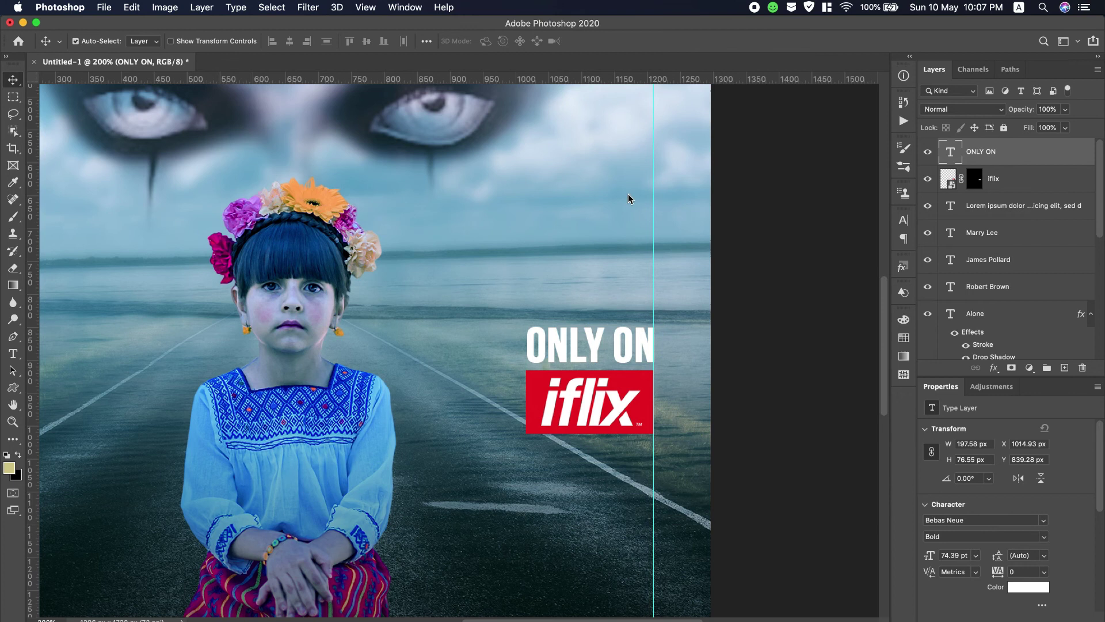
{"action": "left_click", "coordinate": [575, 354]}
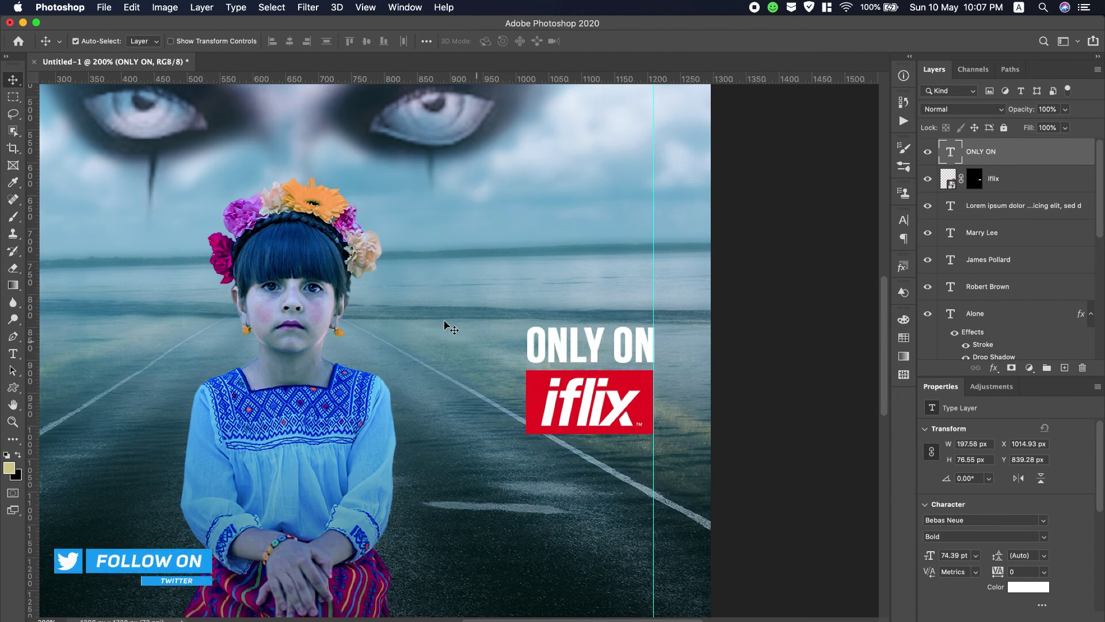
{"action": "key", "text": "z"}
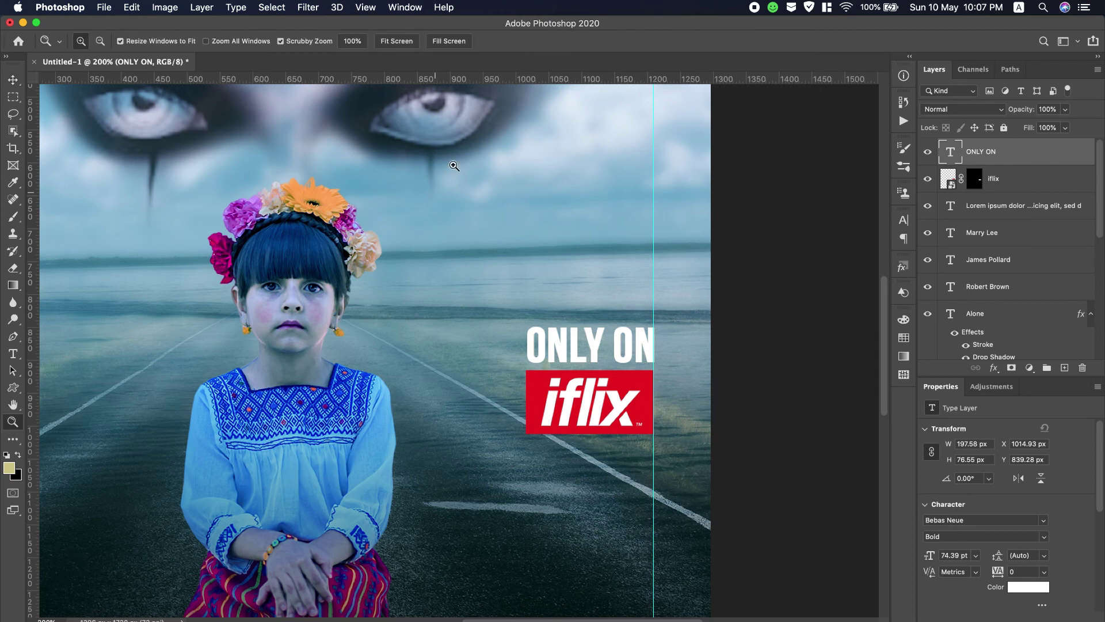
{"action": "left_click", "coordinate": [396, 43]}
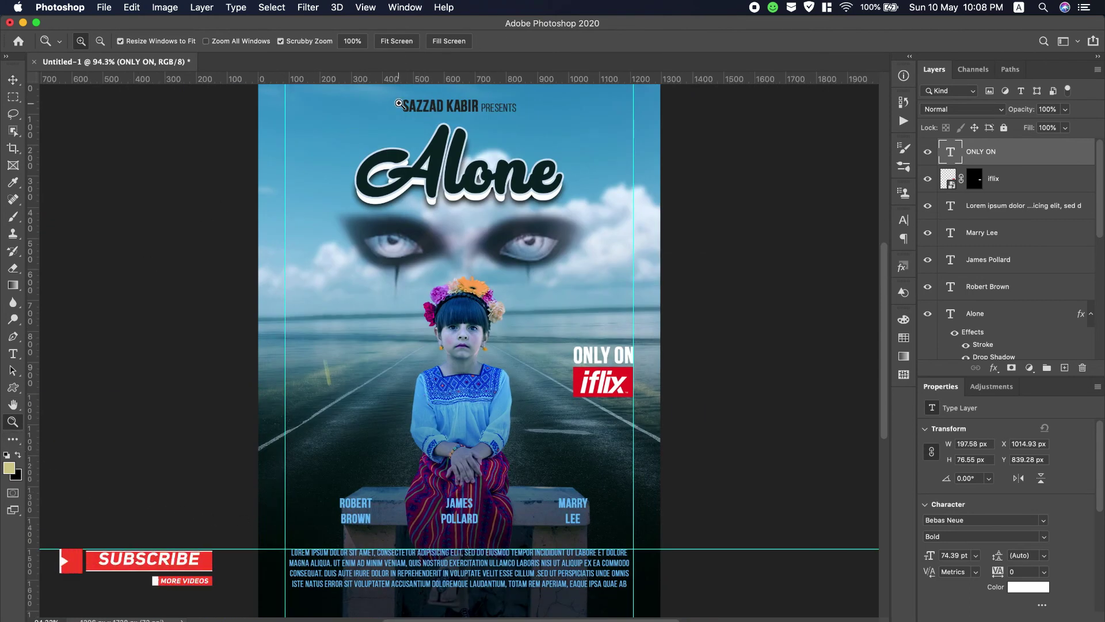
{"action": "left_click", "coordinate": [363, 8]}
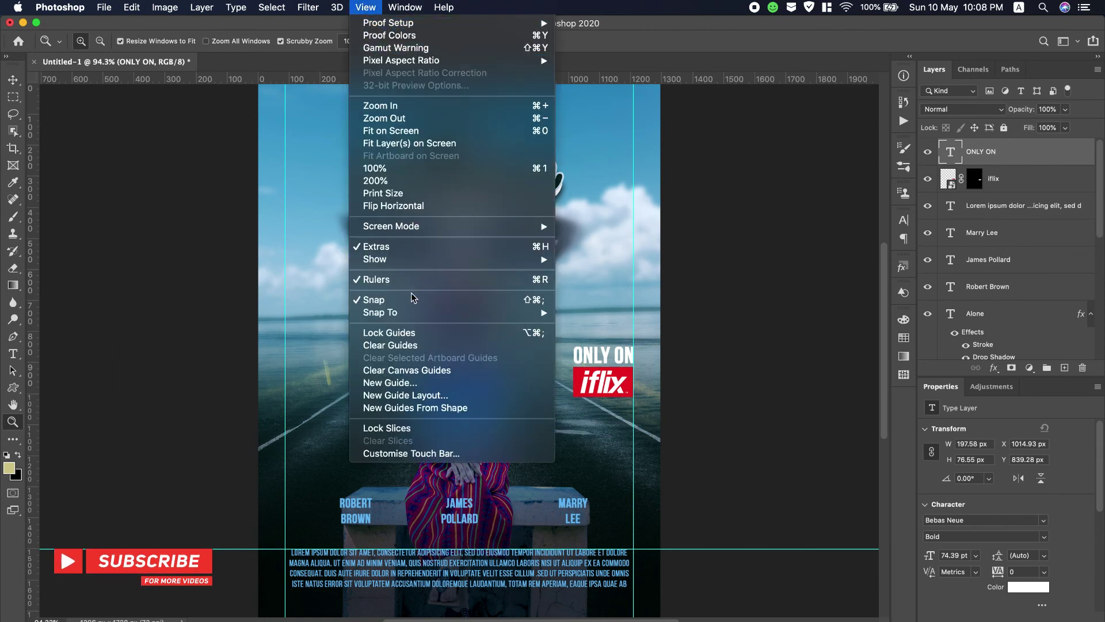
{"action": "left_click", "coordinate": [391, 345]}
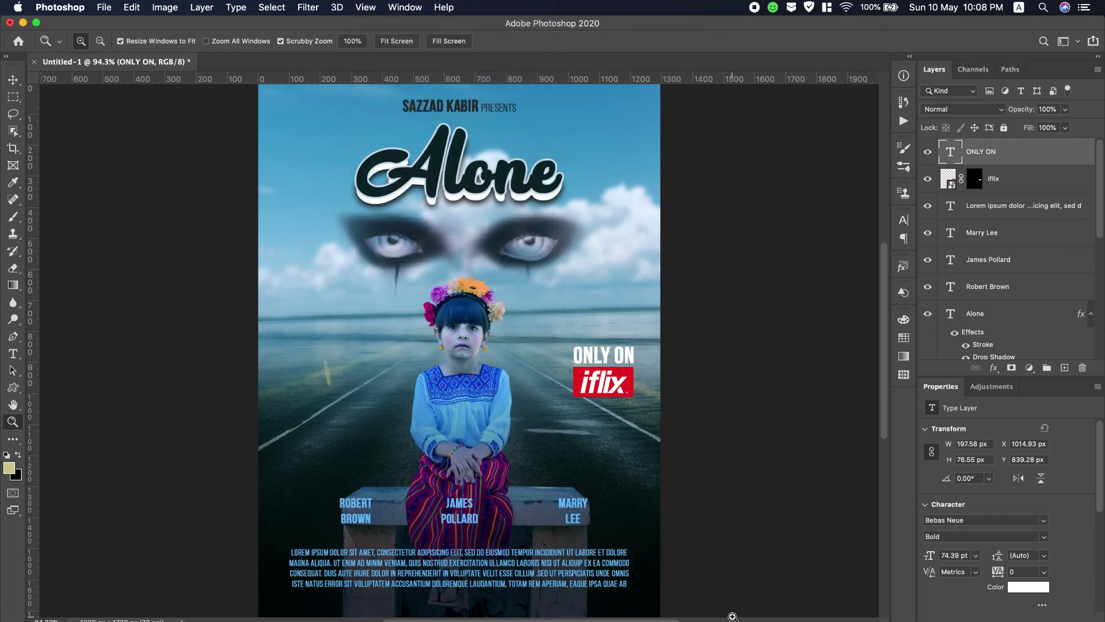
Step: Stamp all visible layers into a new merged Layer 2 with Cmd+Option+Shift+E
{"action": "scroll", "coordinate": [507, 505], "scroll_direction": "up", "scroll_amount": 3}
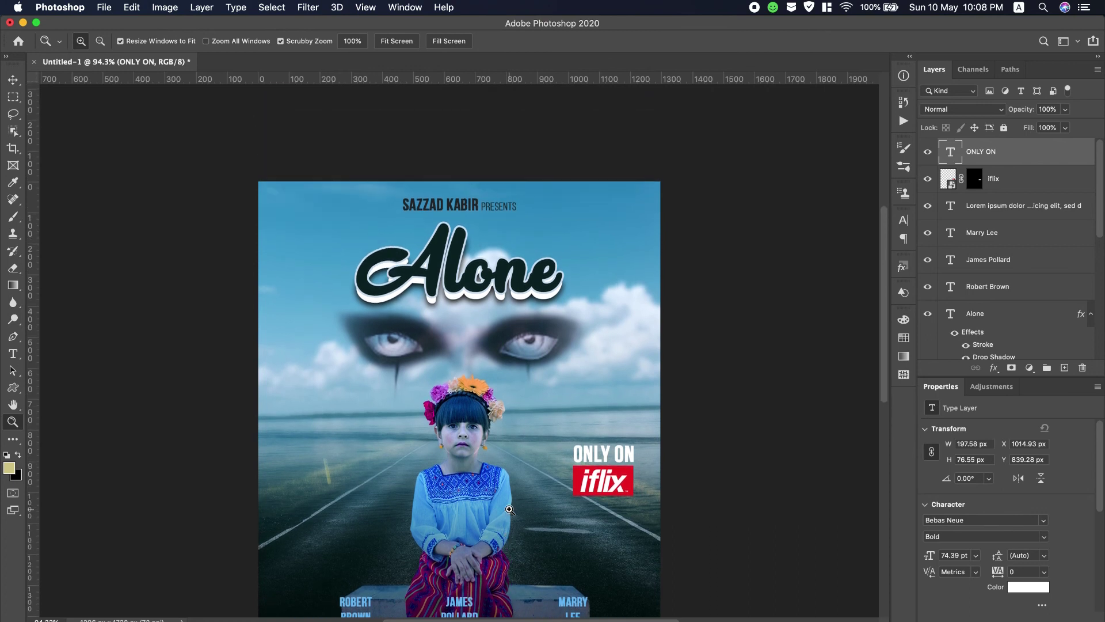
{"action": "scroll", "coordinate": [508, 507], "scroll_direction": "down", "scroll_amount": 4}
{"action": "scroll", "coordinate": [509, 509], "scroll_direction": "down", "scroll_amount": 5}
{"action": "scroll", "coordinate": [510, 509], "scroll_direction": "up", "scroll_amount": 6}
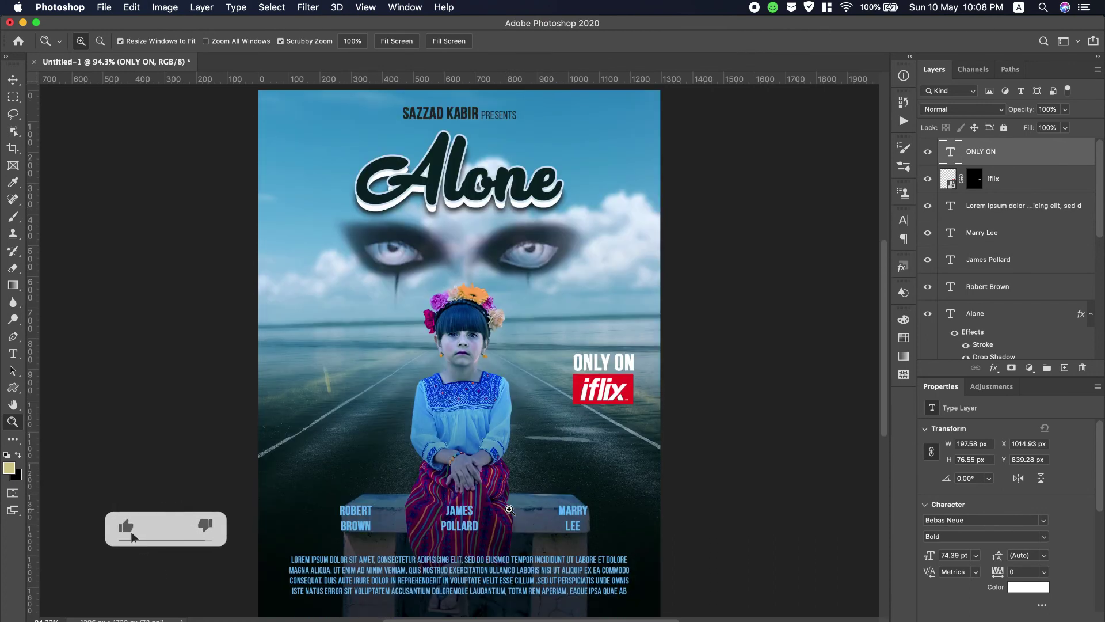
{"action": "scroll", "coordinate": [509, 509], "scroll_direction": "down", "scroll_amount": 5}
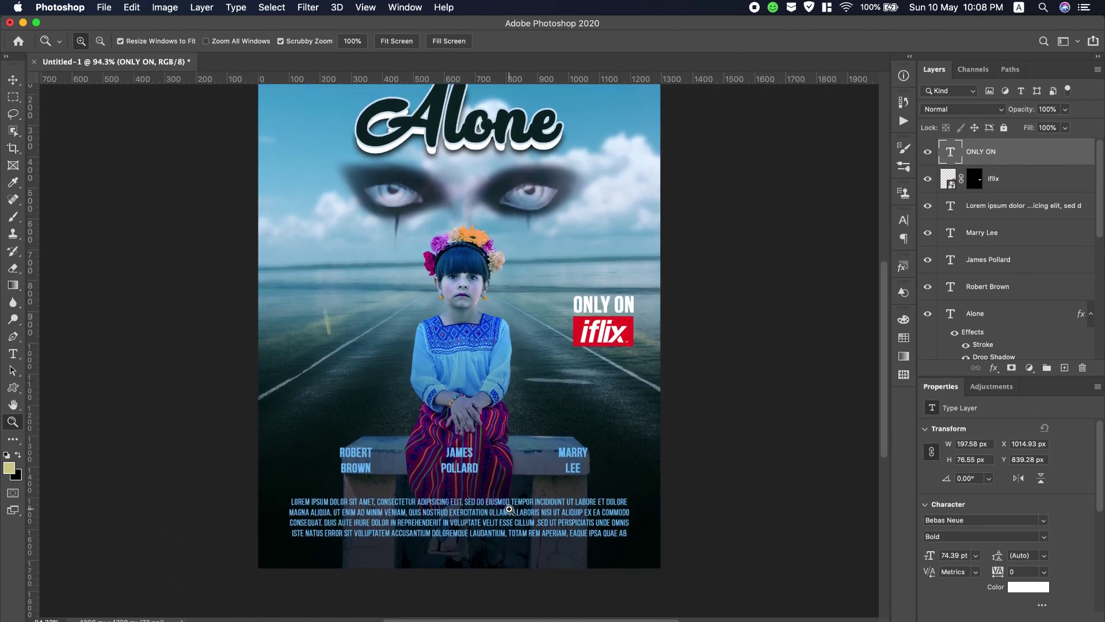
{"action": "scroll", "coordinate": [510, 508], "scroll_direction": "up", "scroll_amount": 2}
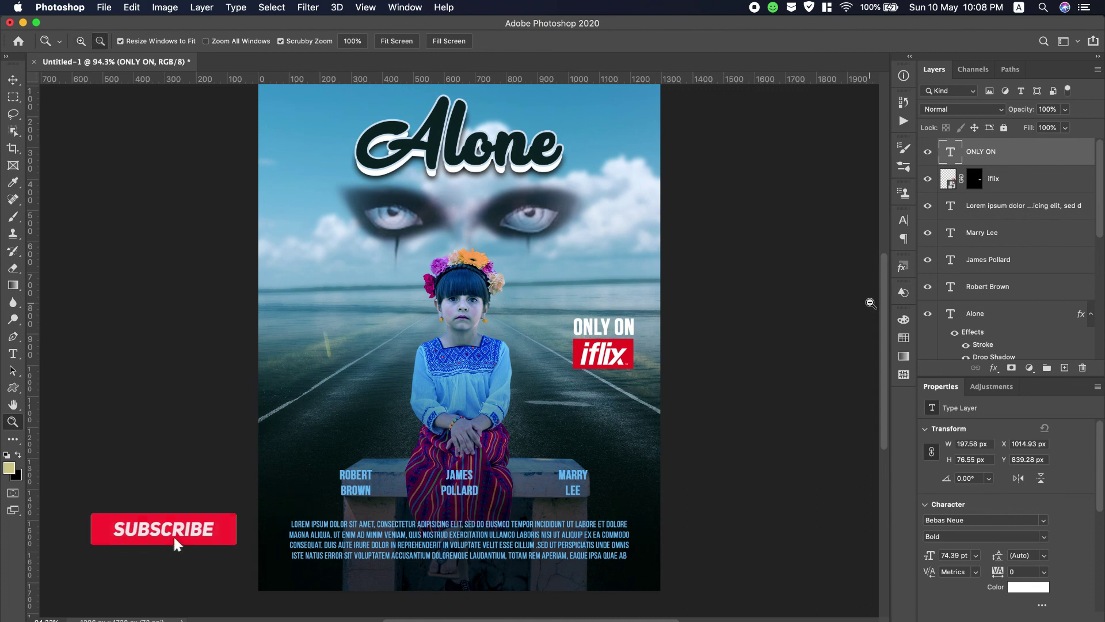
{"action": "key", "text": "super+alt+shift+e"}
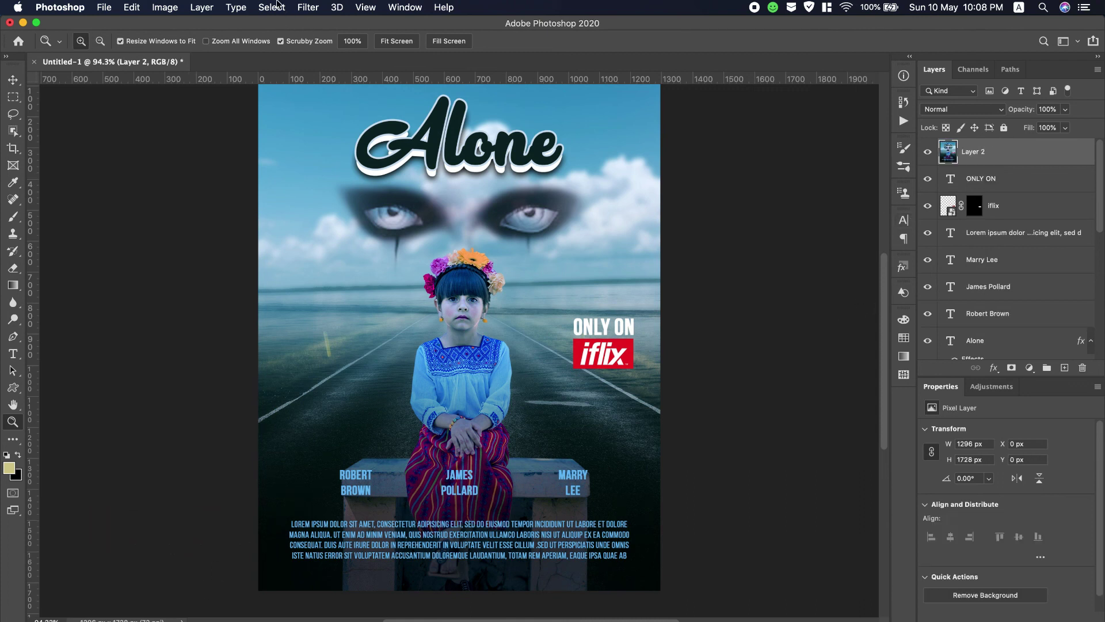
Step: Apply Imagenomic Noiseware to the merged layer with default settings
{"action": "left_click", "coordinate": [308, 8]}
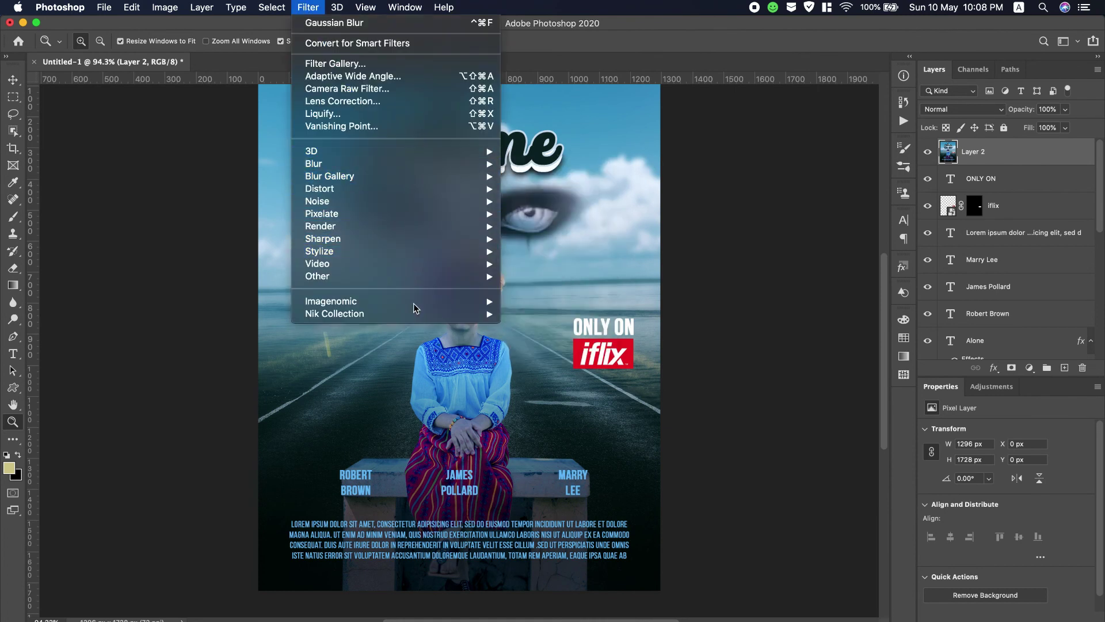
{"action": "mouse_move", "coordinate": [330, 301]}
{"action": "left_click", "coordinate": [576, 305]}
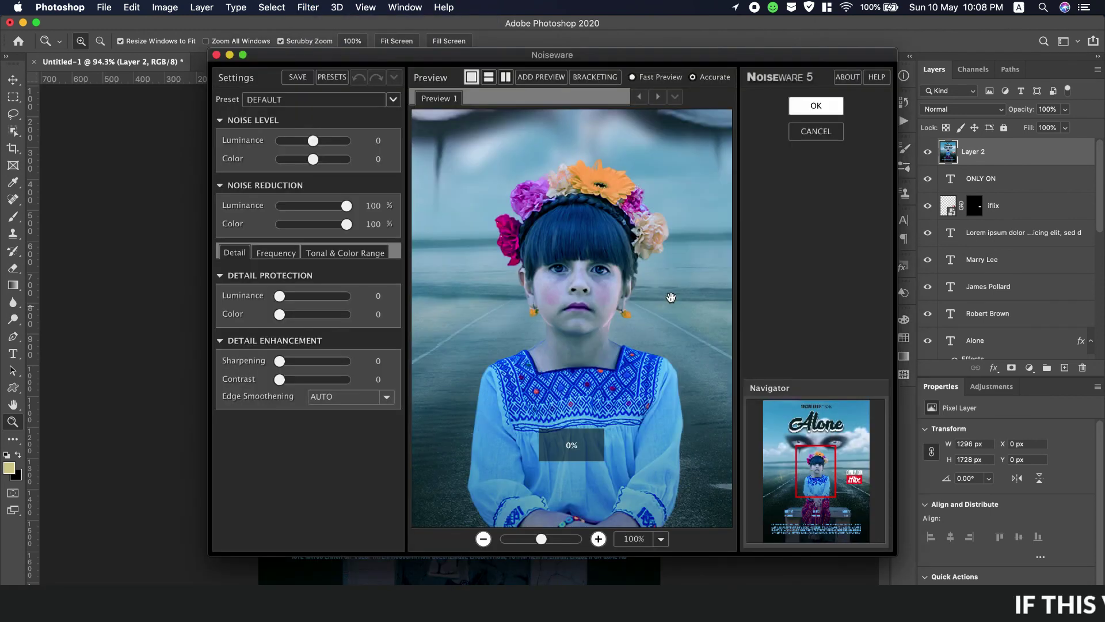
{"action": "left_click_drag", "start_coordinate": [599, 329], "coordinate": [587, 252]}
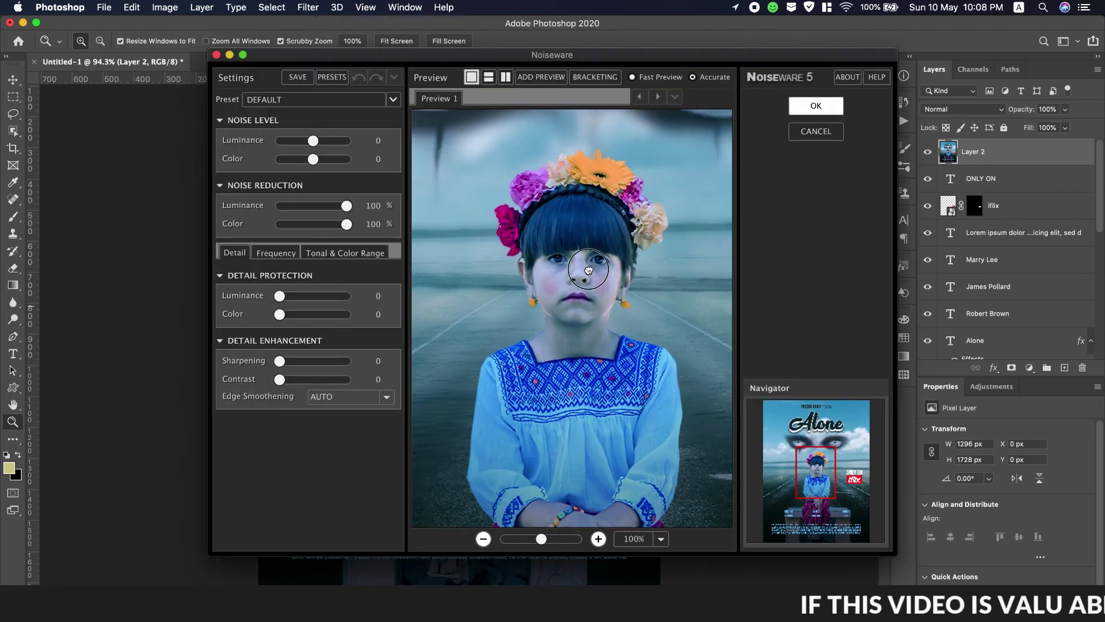
{"action": "left_click", "coordinate": [825, 117]}
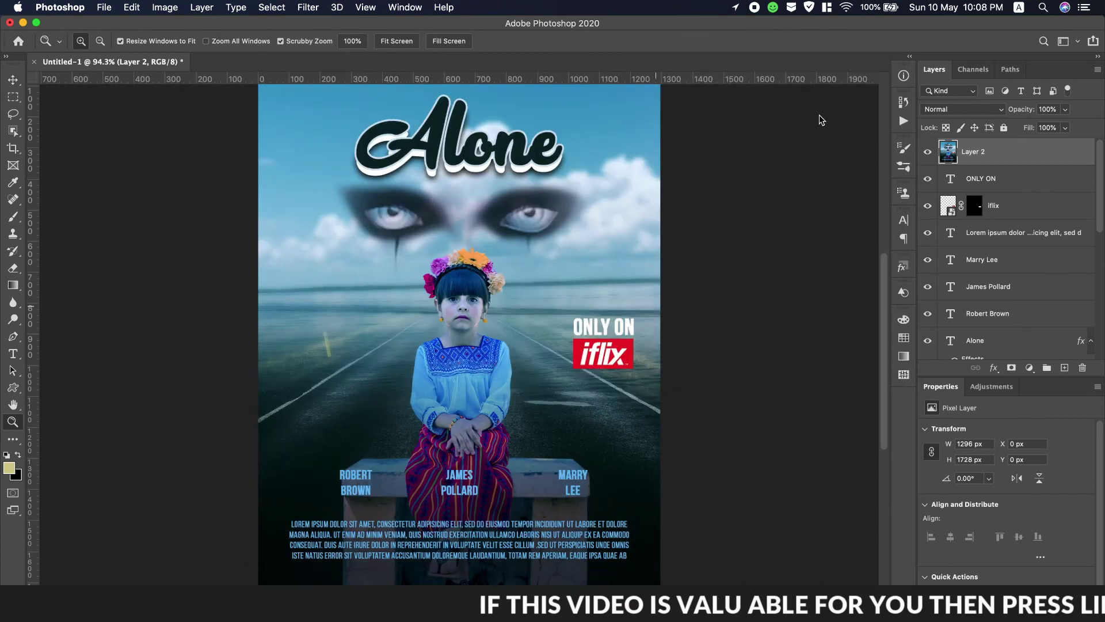
Step: Apply Imagenomic Portraiture 3 smoothing with default settings
{"action": "left_click", "coordinate": [306, 9]}
{"action": "mouse_move", "coordinate": [388, 302]}
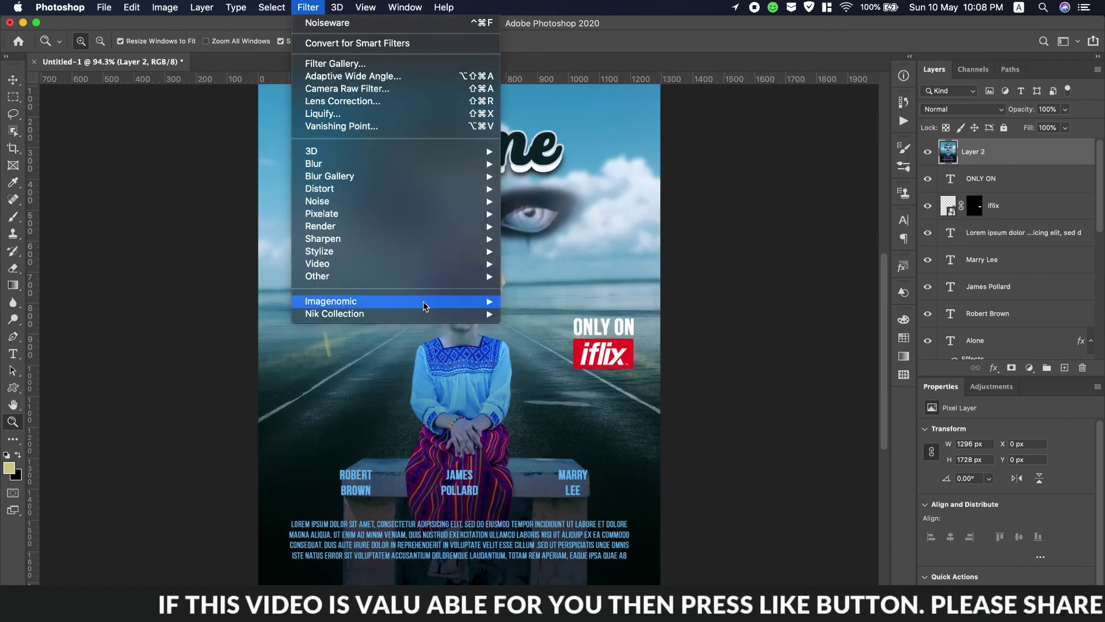
{"action": "left_click", "coordinate": [547, 313]}
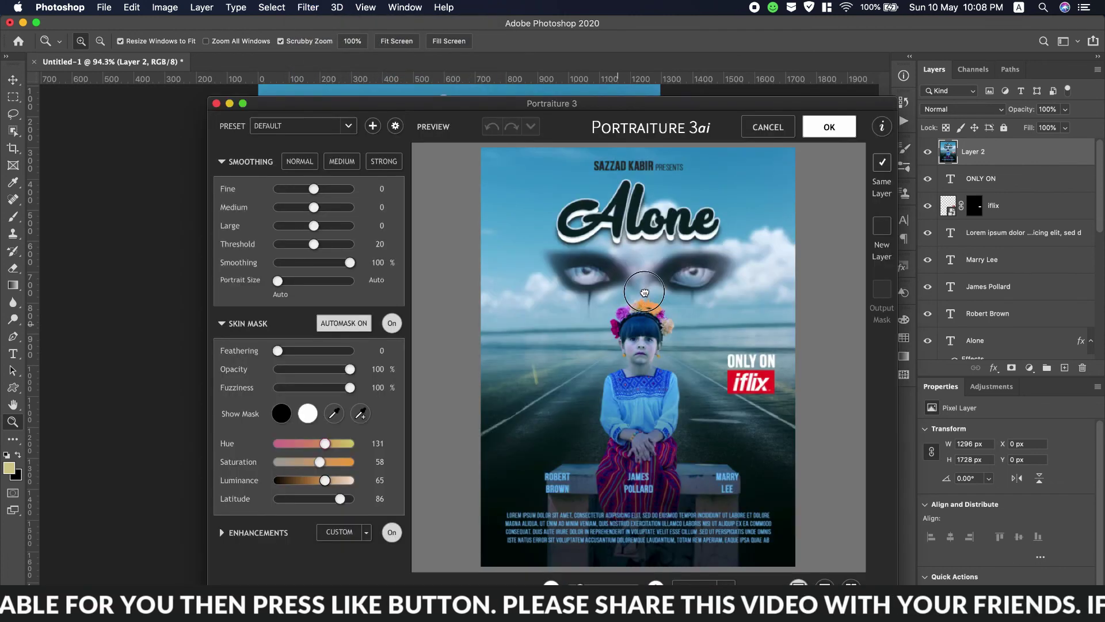
{"action": "left_click", "coordinate": [830, 127]}
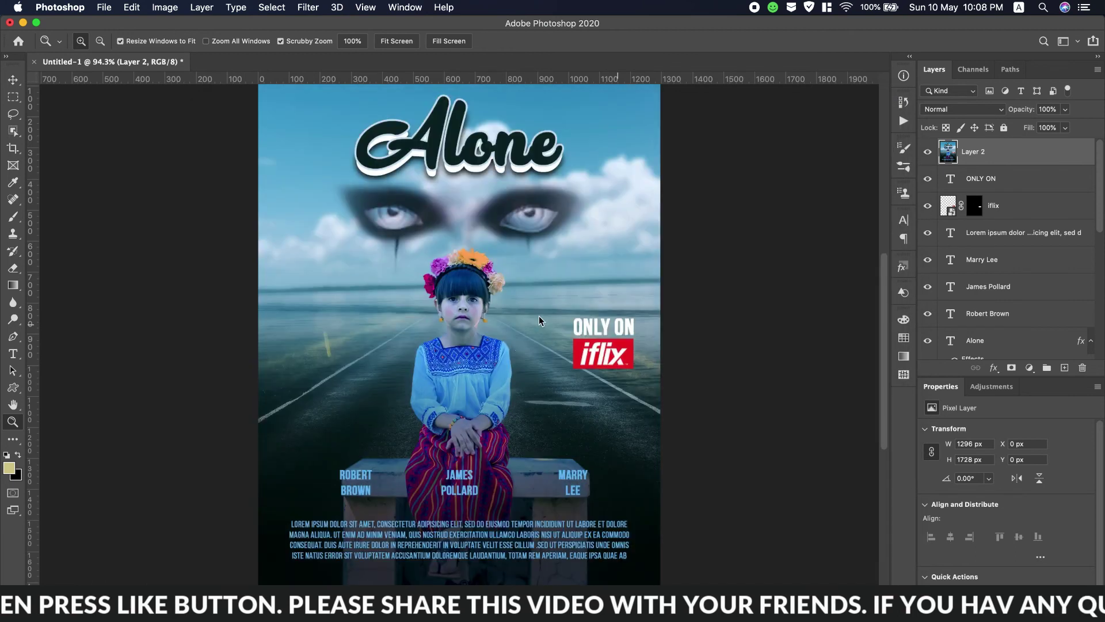
{"action": "left_click", "coordinate": [308, 7]}
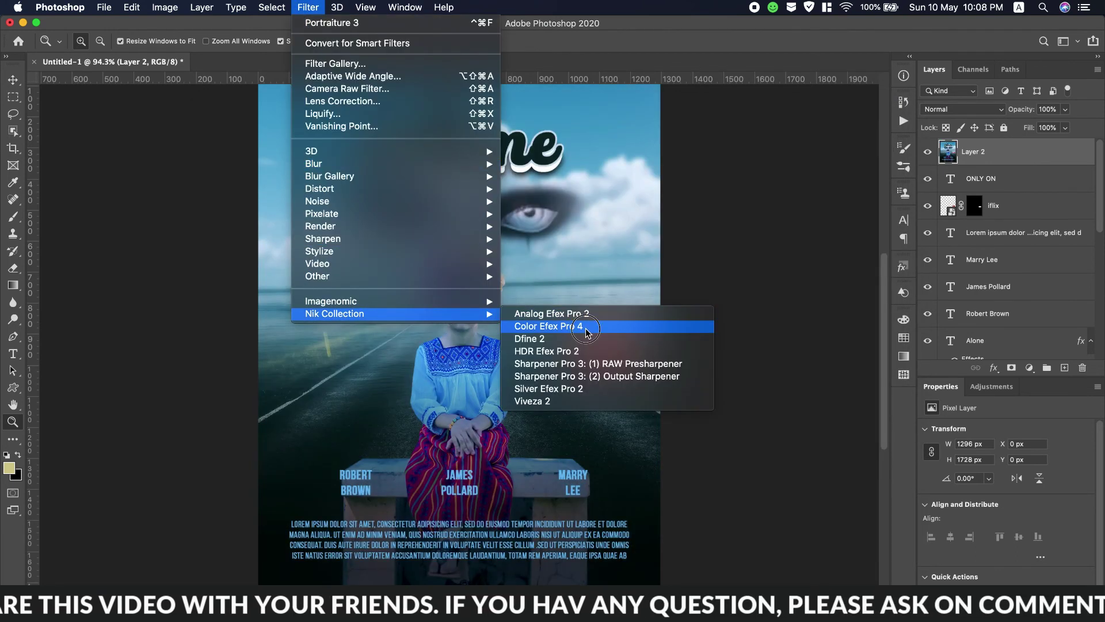
Step: In Color Efex Pro 4, raise Cross Processing slightly and add Cross Balance at lower strength
{"action": "mouse_move", "coordinate": [334, 313]}
{"action": "left_click", "coordinate": [587, 345]}
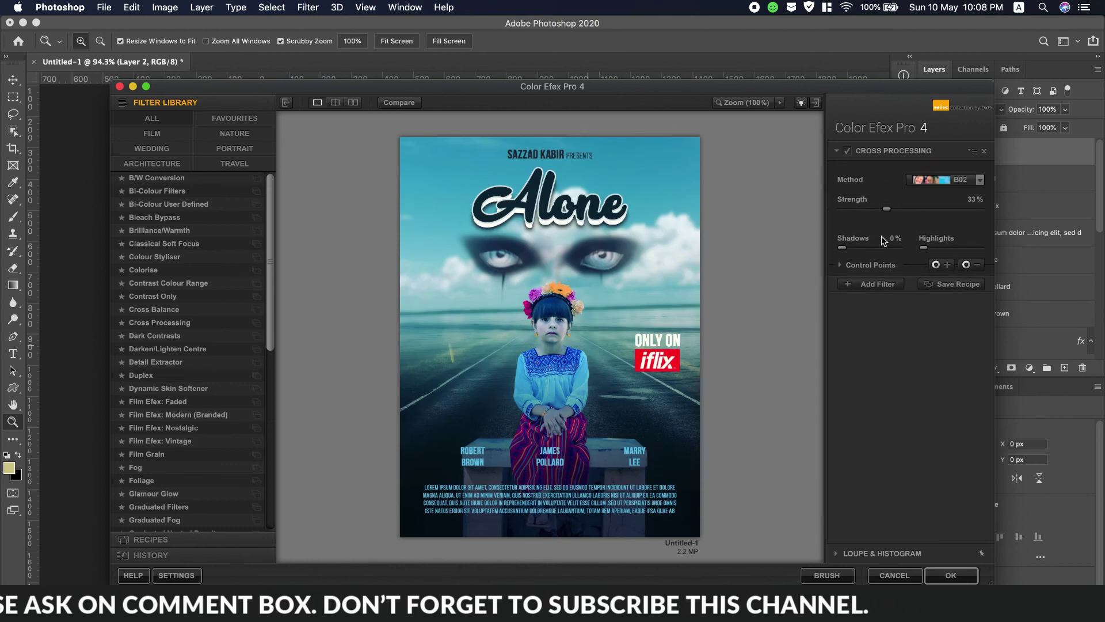
{"action": "left_click_drag", "start_coordinate": [889, 211], "coordinate": [901, 212]}
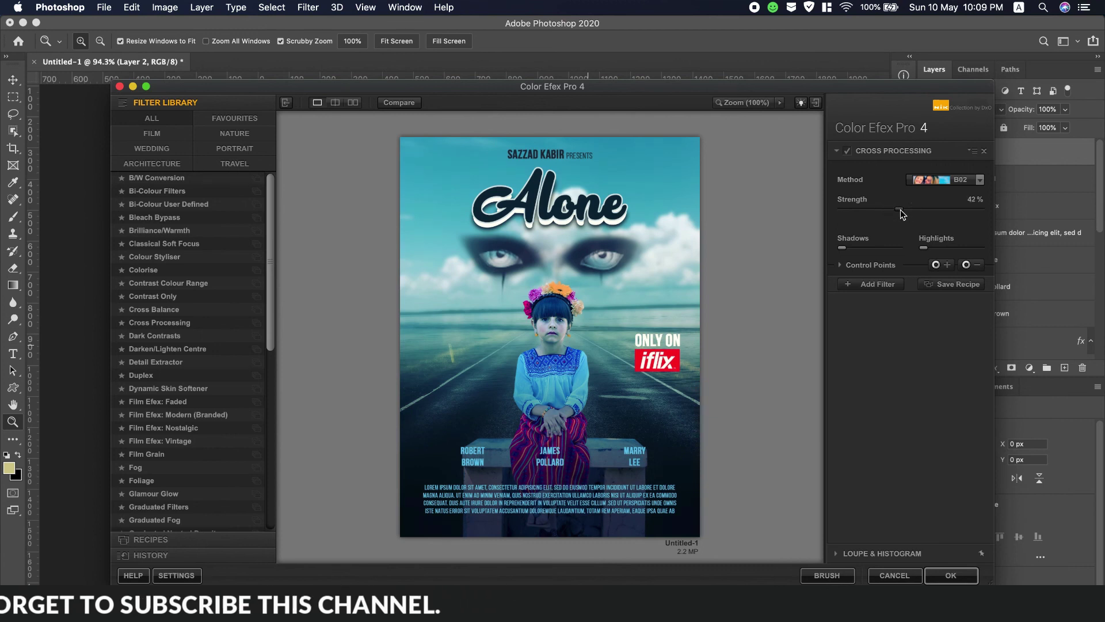
{"action": "left_click", "coordinate": [870, 283]}
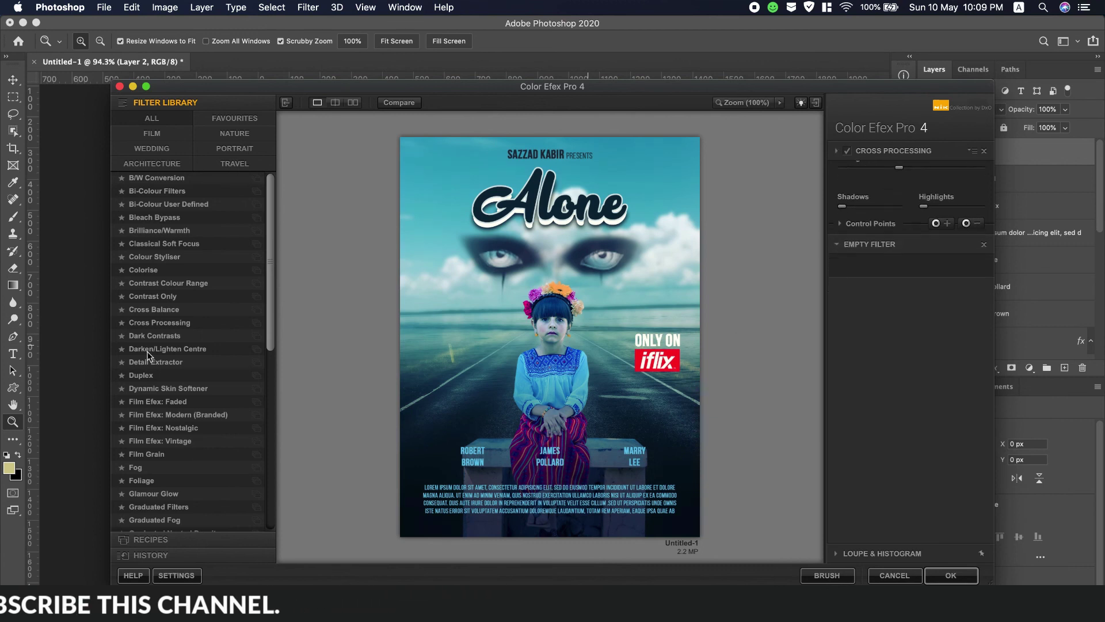
{"action": "left_click", "coordinate": [166, 314]}
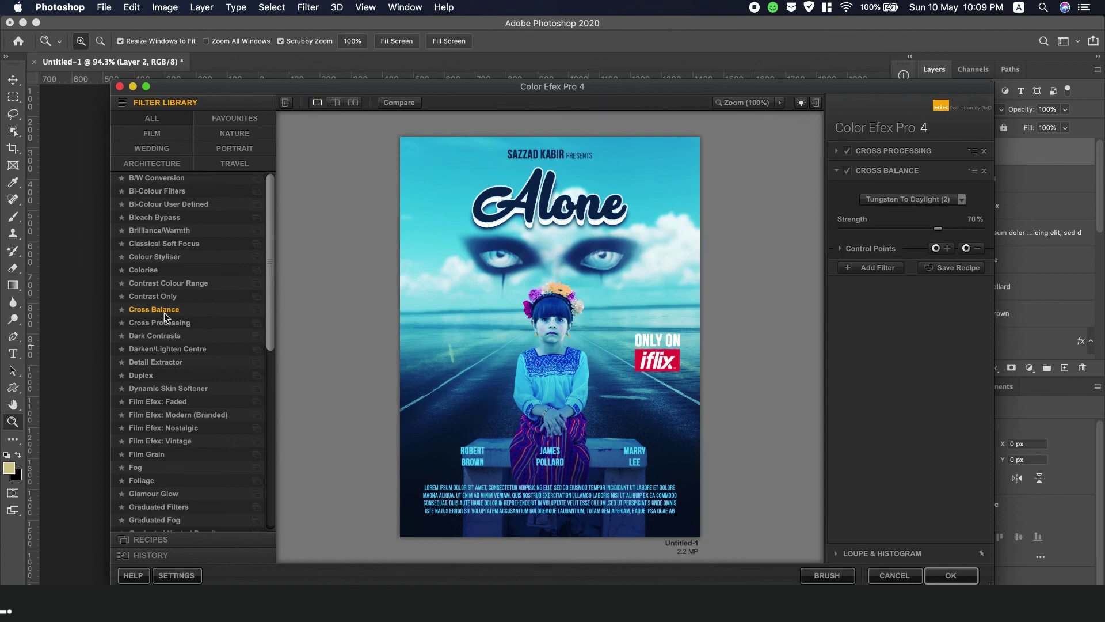
{"action": "left_click_drag", "start_coordinate": [938, 228], "coordinate": [872, 229]}
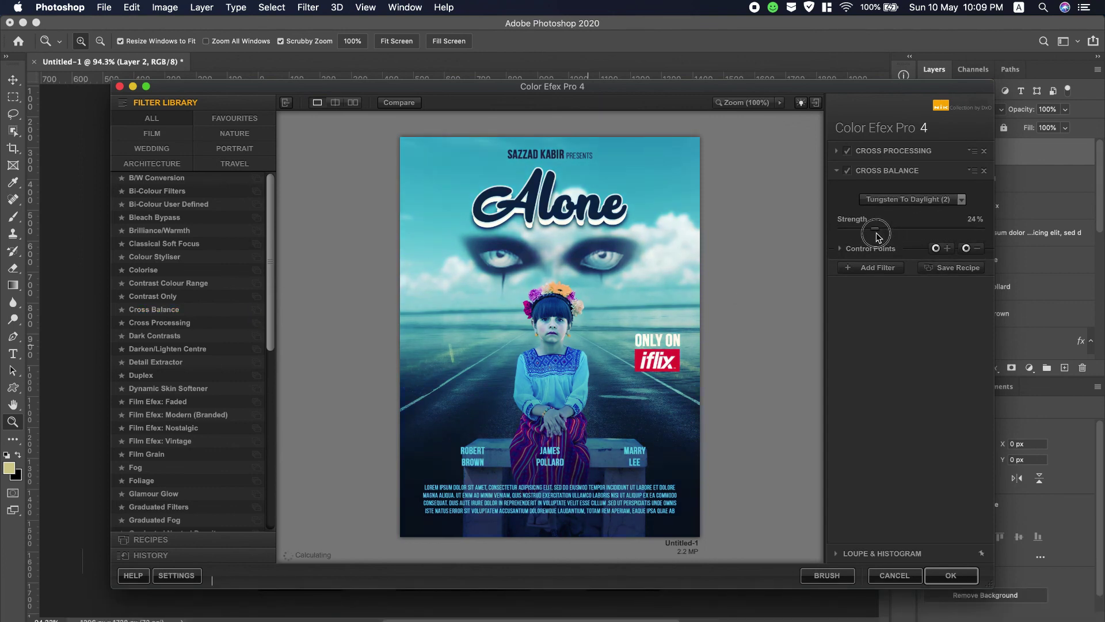
{"action": "left_click", "coordinate": [847, 171]}
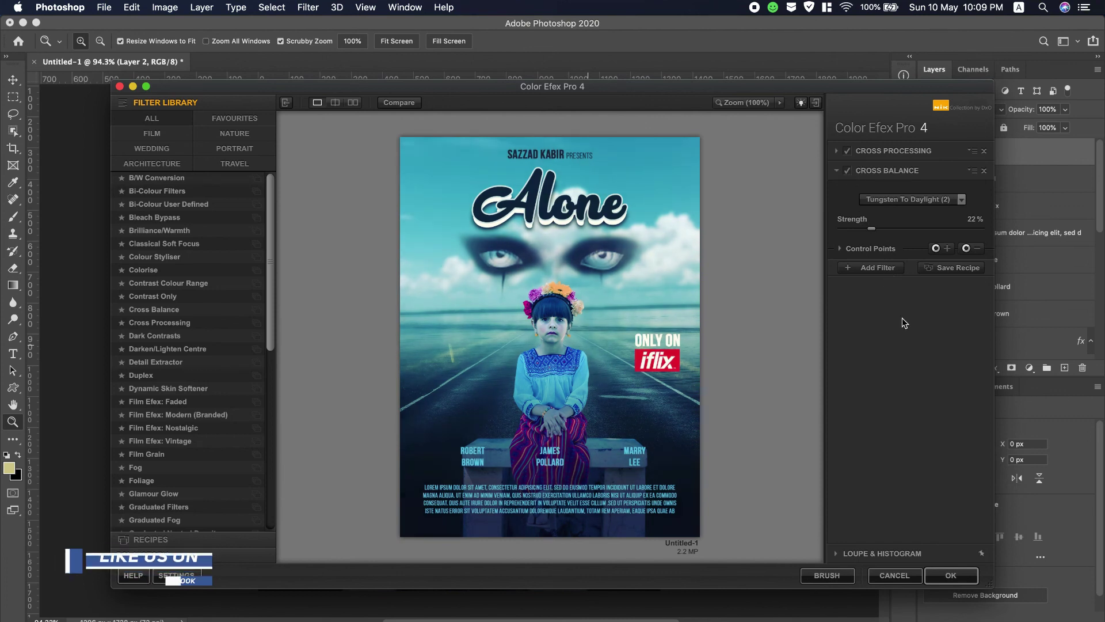
Step: Stack a second Cross Processing filter using method L02 at 41% strength
{"action": "left_click", "coordinate": [881, 273]}
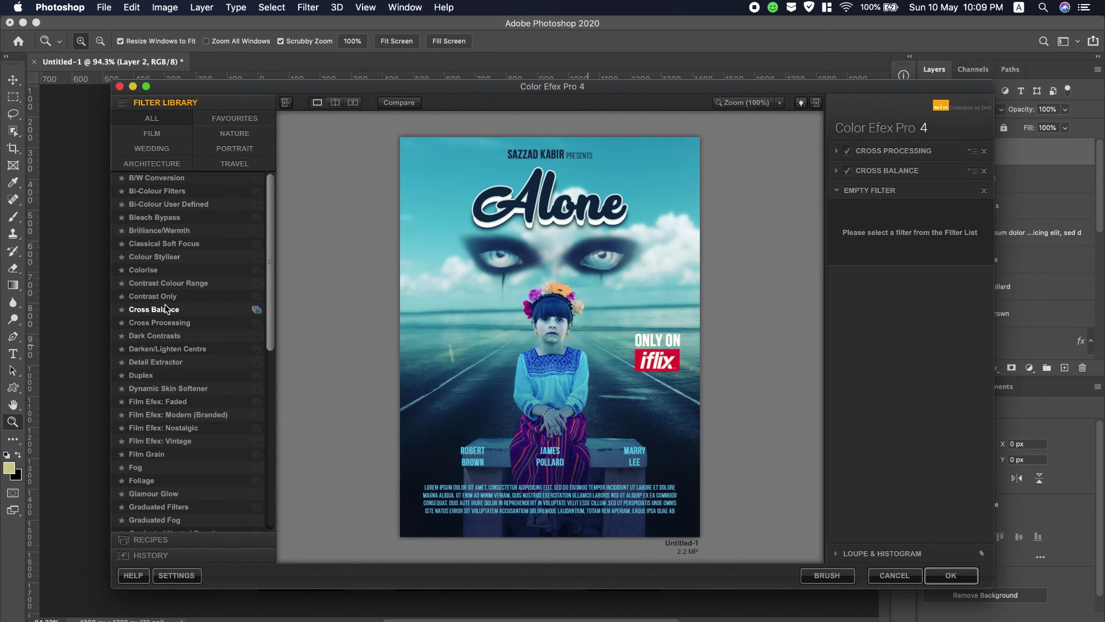
{"action": "left_click", "coordinate": [171, 324]}
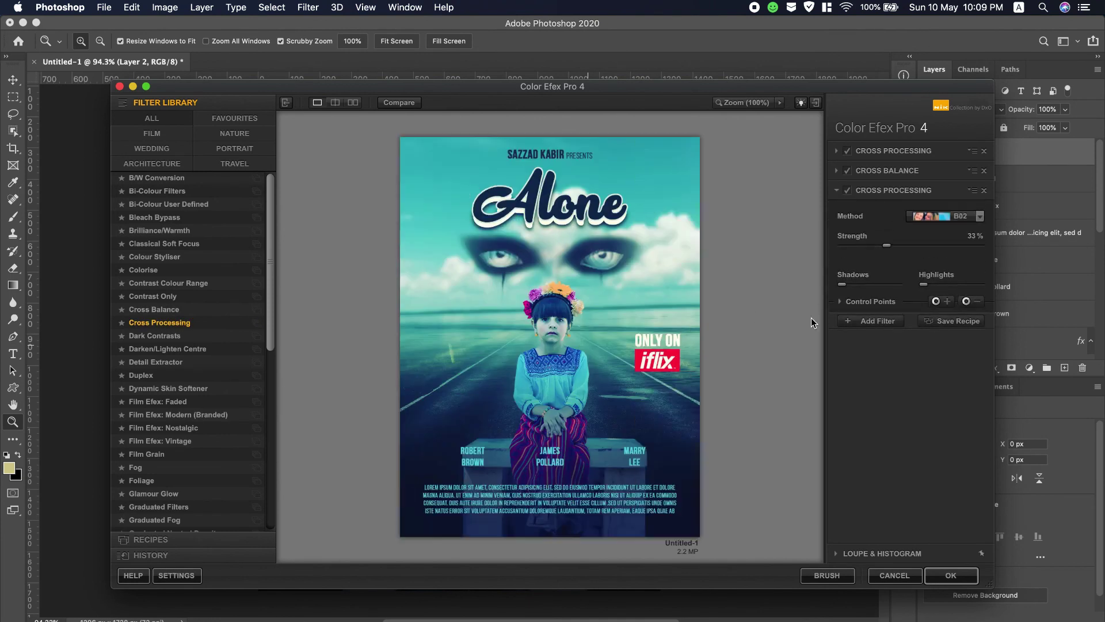
{"action": "left_click", "coordinate": [944, 220]}
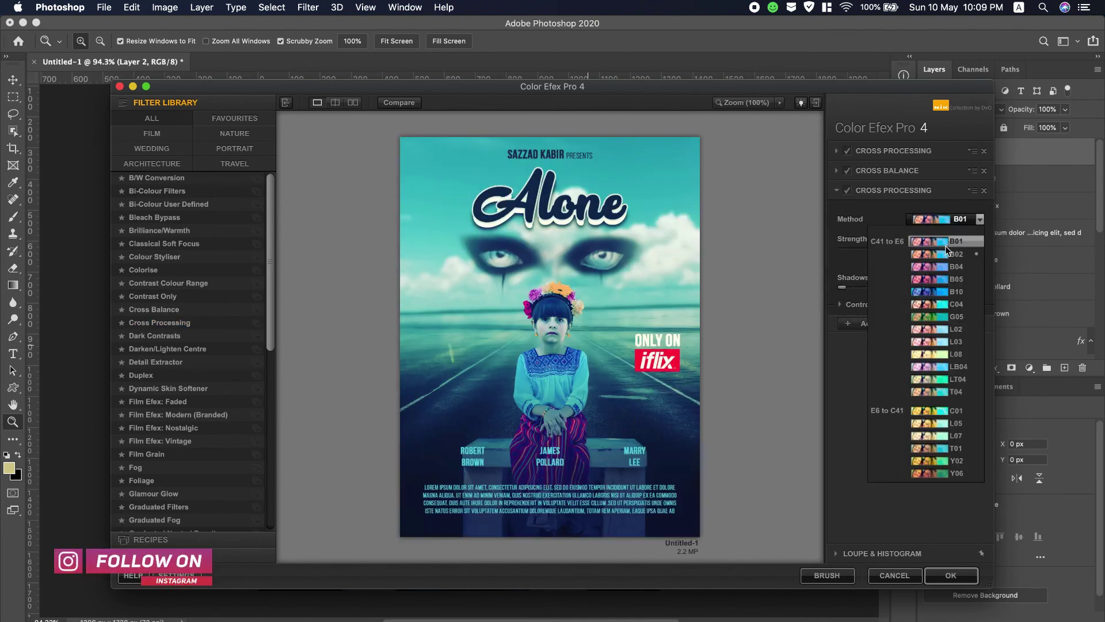
{"action": "left_click", "coordinate": [940, 329]}
{"action": "left_click_drag", "start_coordinate": [899, 249], "coordinate": [899, 249]}
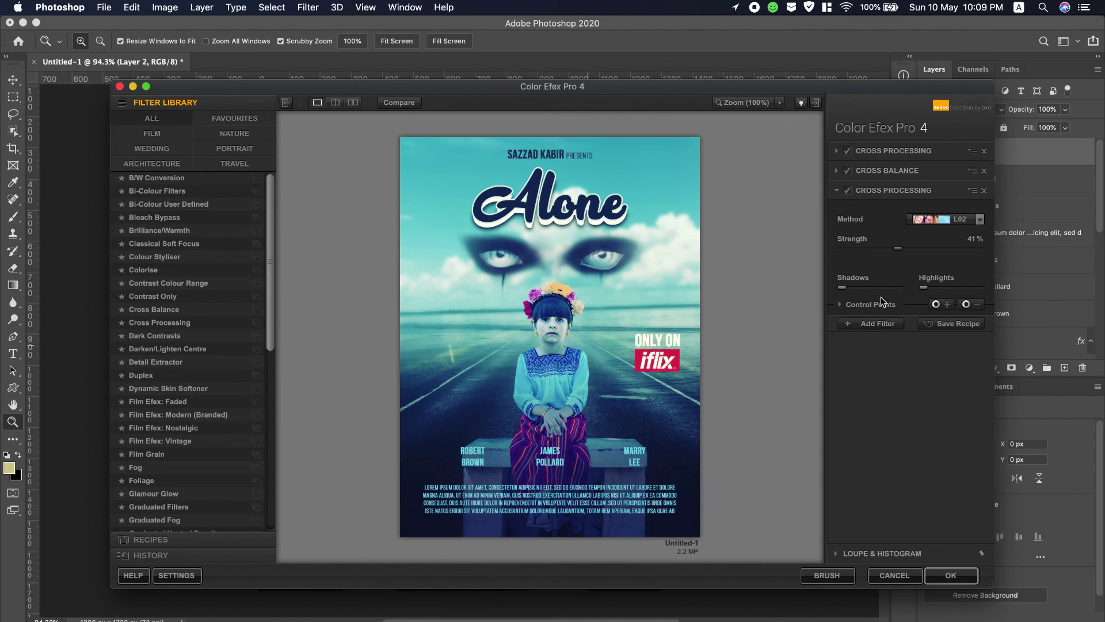
Step: Lower the first Cross Processing, raise Cross Balance to about 33%, and apply the grade
{"action": "left_click", "coordinate": [838, 151]}
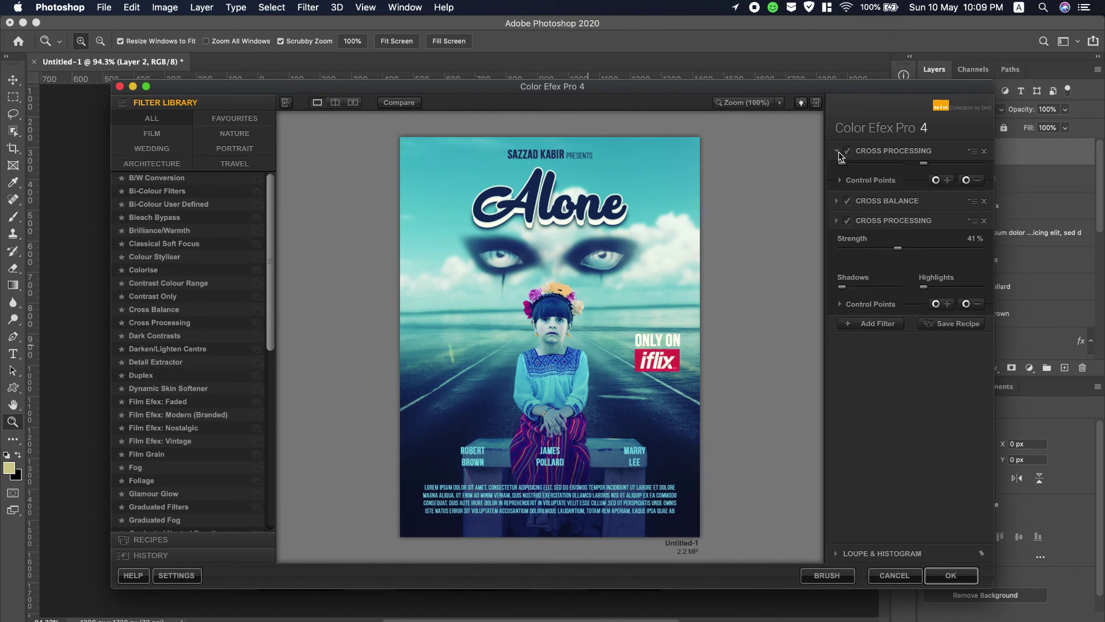
{"action": "mouse_move", "coordinate": [886, 209]}
{"action": "left_mouse_down"}
{"action": "mouse_move", "coordinate": [953, 215]}
{"action": "mouse_move", "coordinate": [878, 213]}
{"action": "left_mouse_up"}
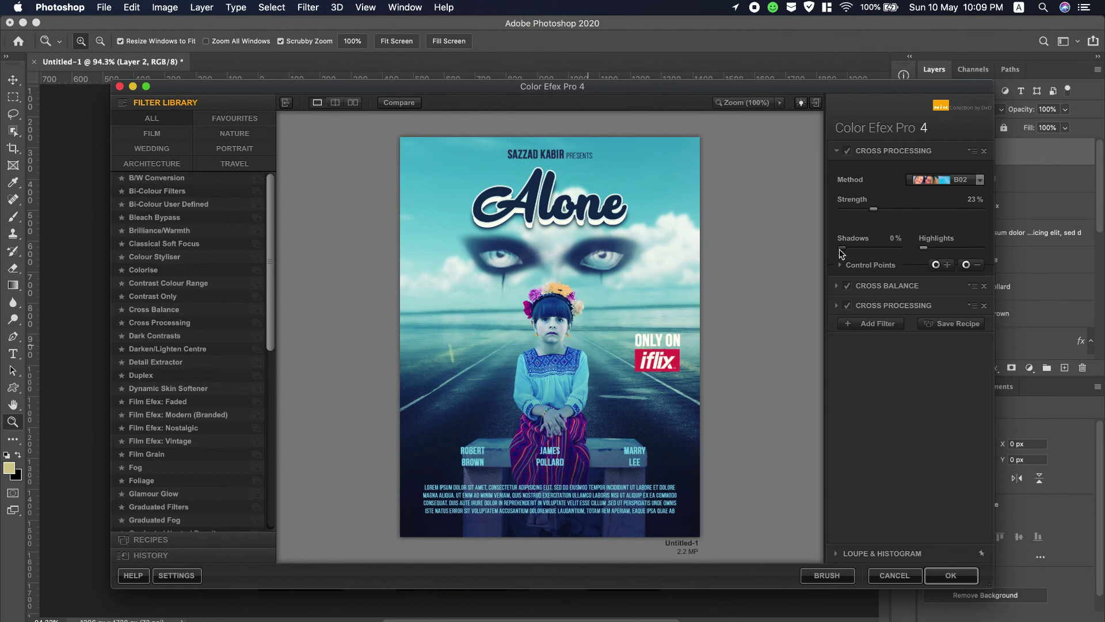
{"action": "left_click", "coordinate": [869, 287]}
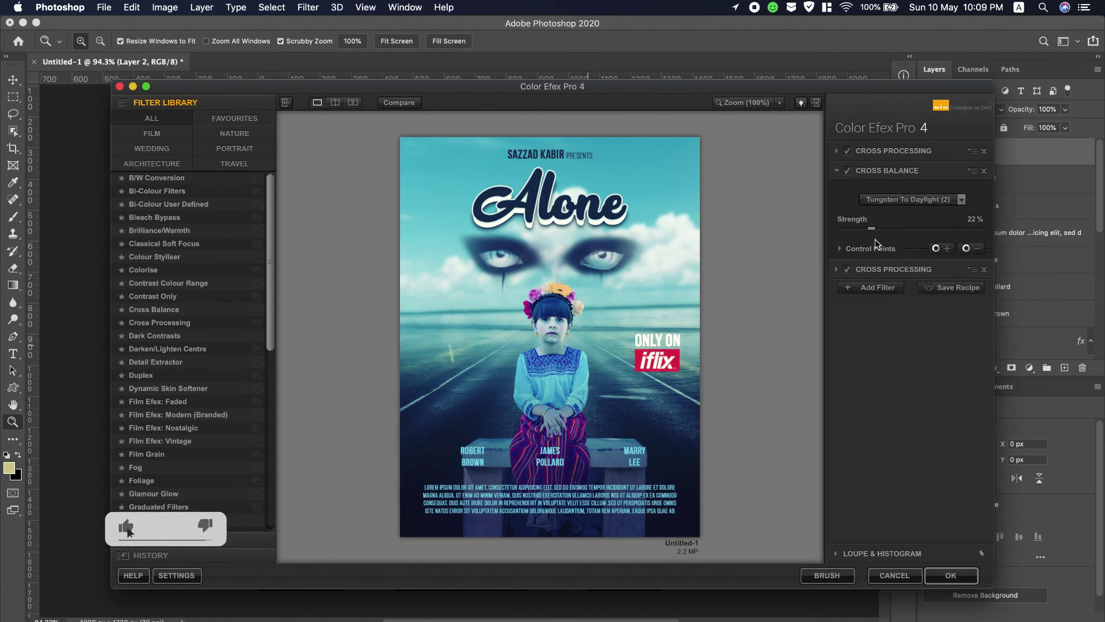
{"action": "left_click_drag", "start_coordinate": [873, 233], "coordinate": [897, 233]}
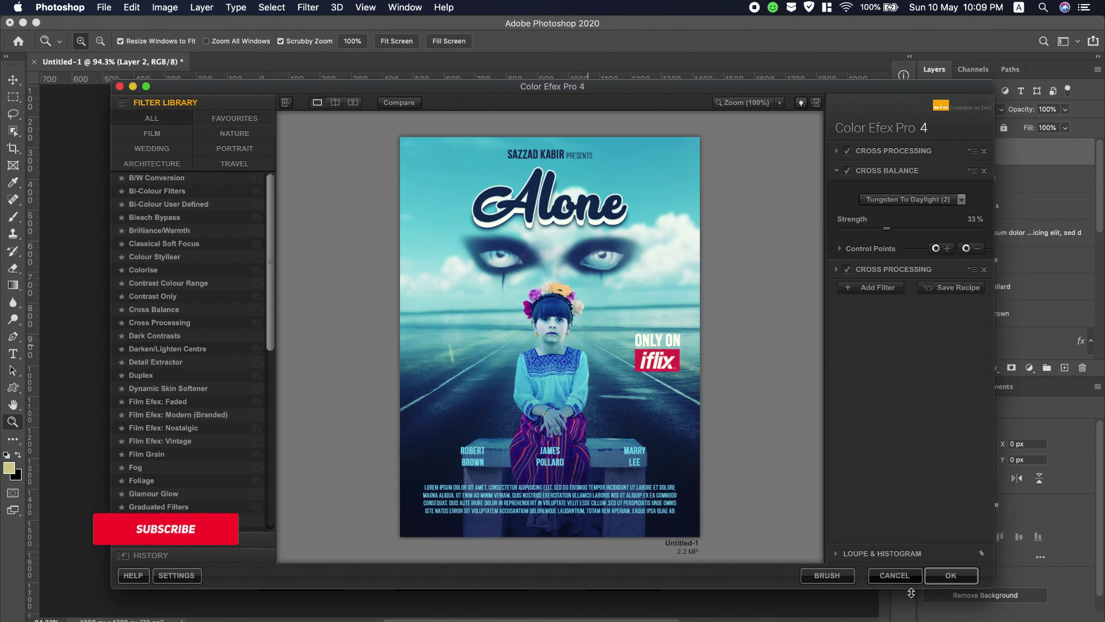
{"action": "left_click", "coordinate": [948, 578]}
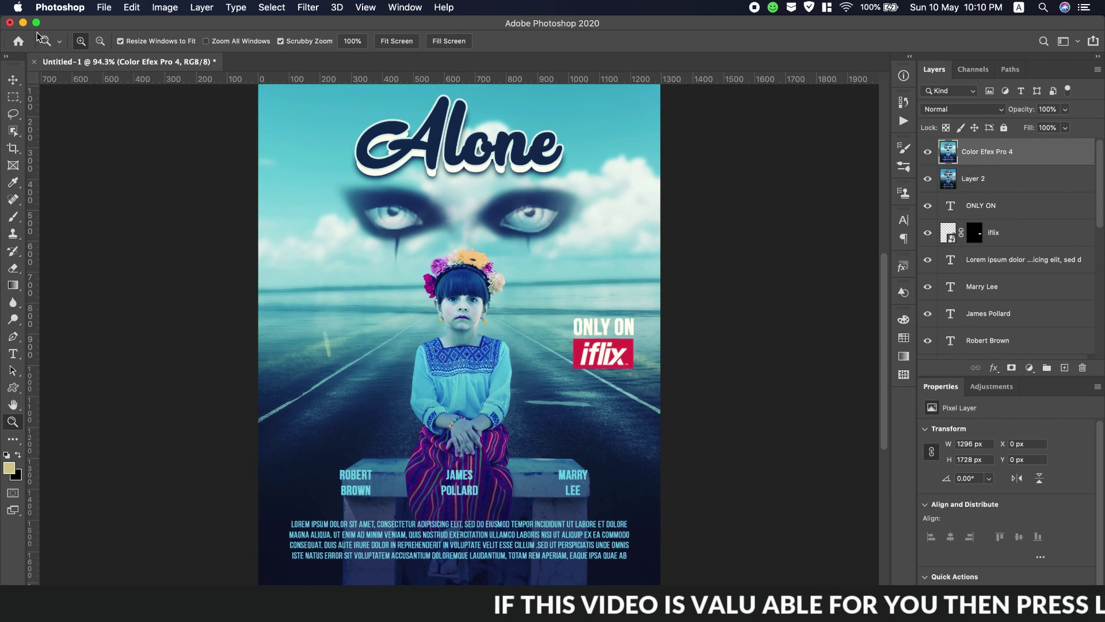
Step: Place flicker-overlay-paper.jpg from the Alone Movie Poster folder as an embedded image
{"action": "left_click", "coordinate": [105, 8]}
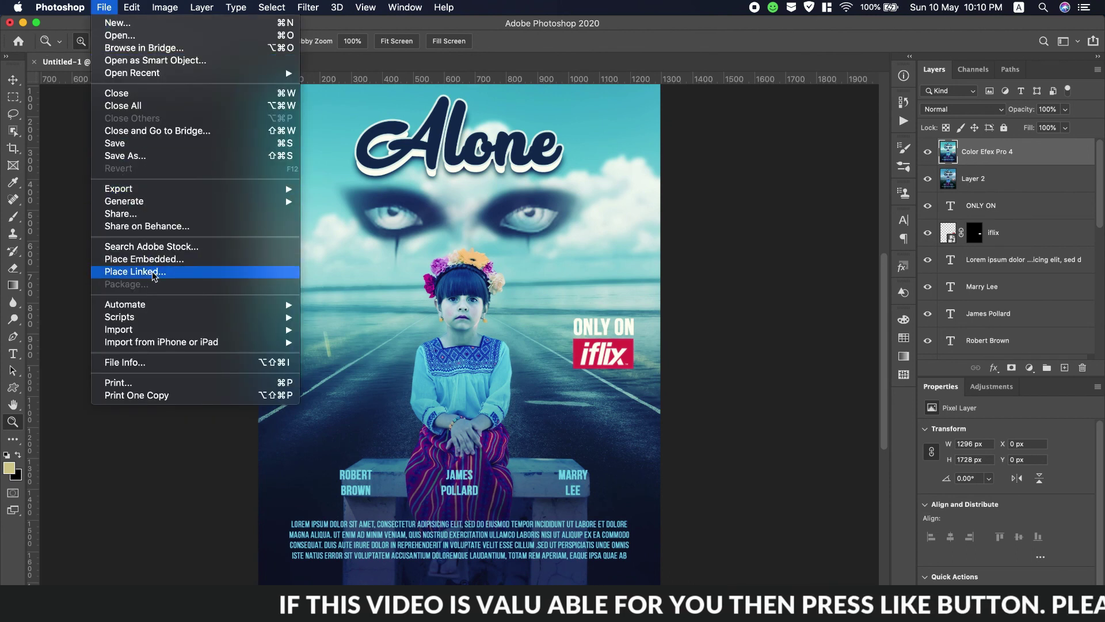
{"action": "left_click", "coordinate": [188, 266]}
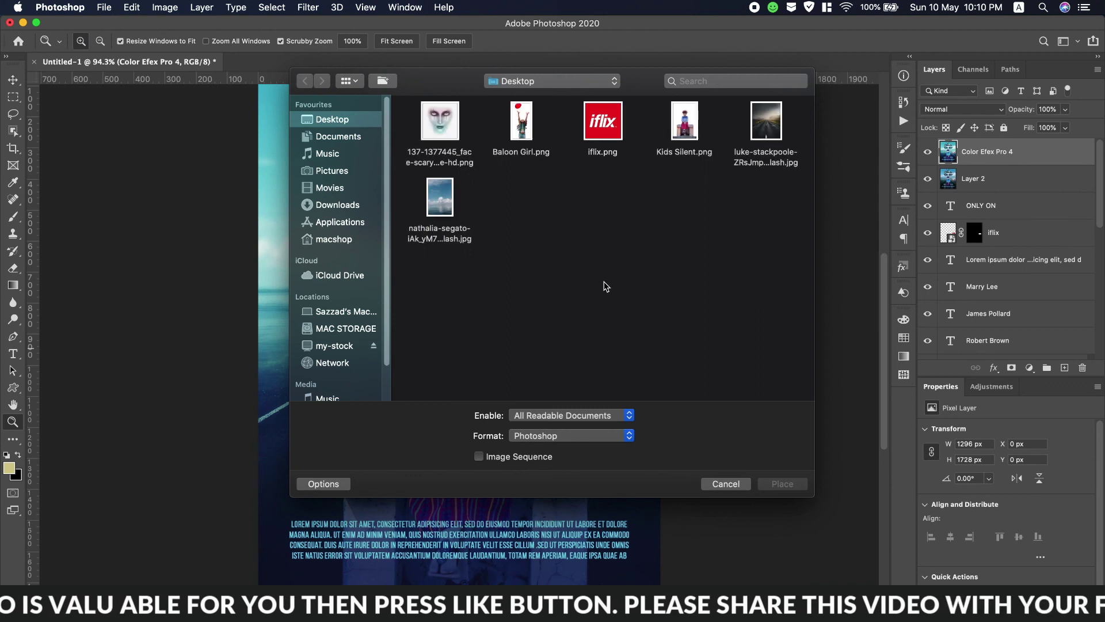
{"action": "left_click", "coordinate": [334, 206]}
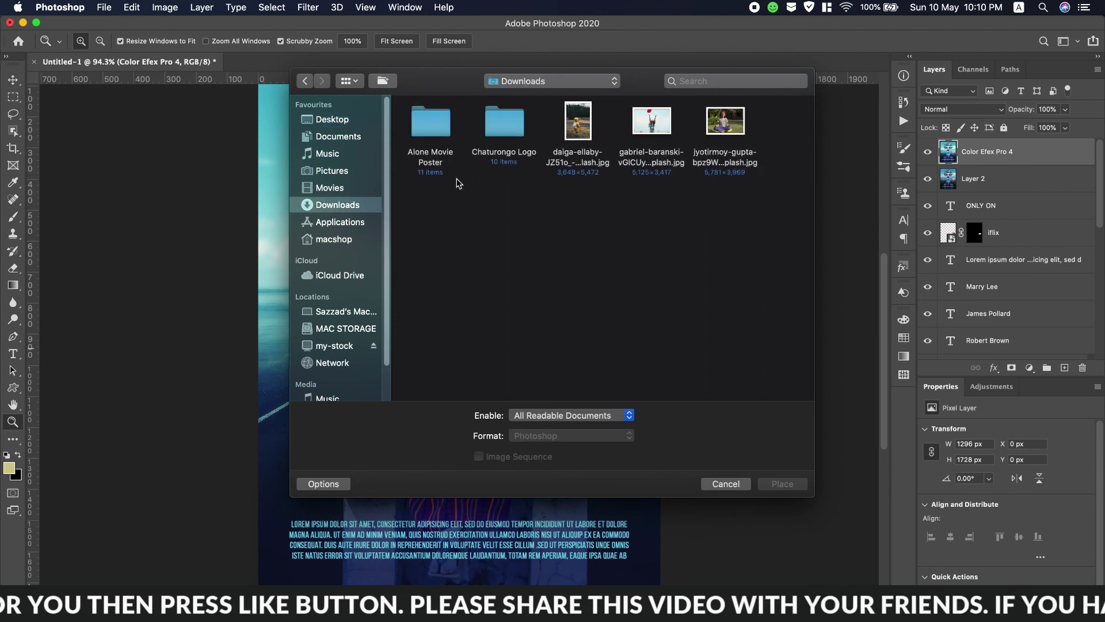
{"action": "double_click", "coordinate": [417, 131]}
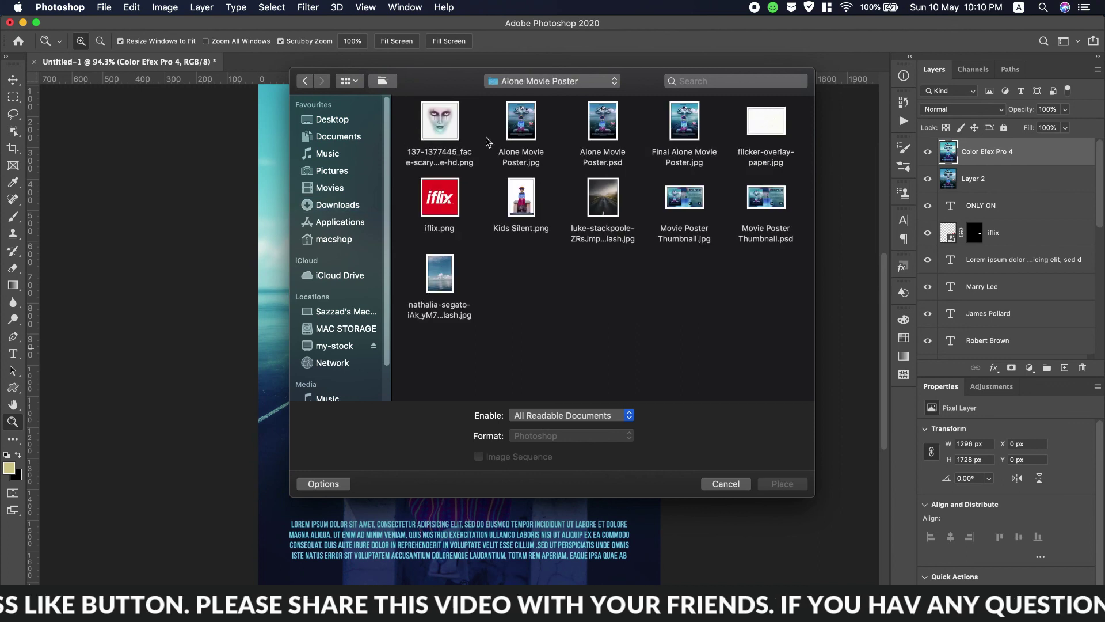
{"action": "double_click", "coordinate": [785, 143]}
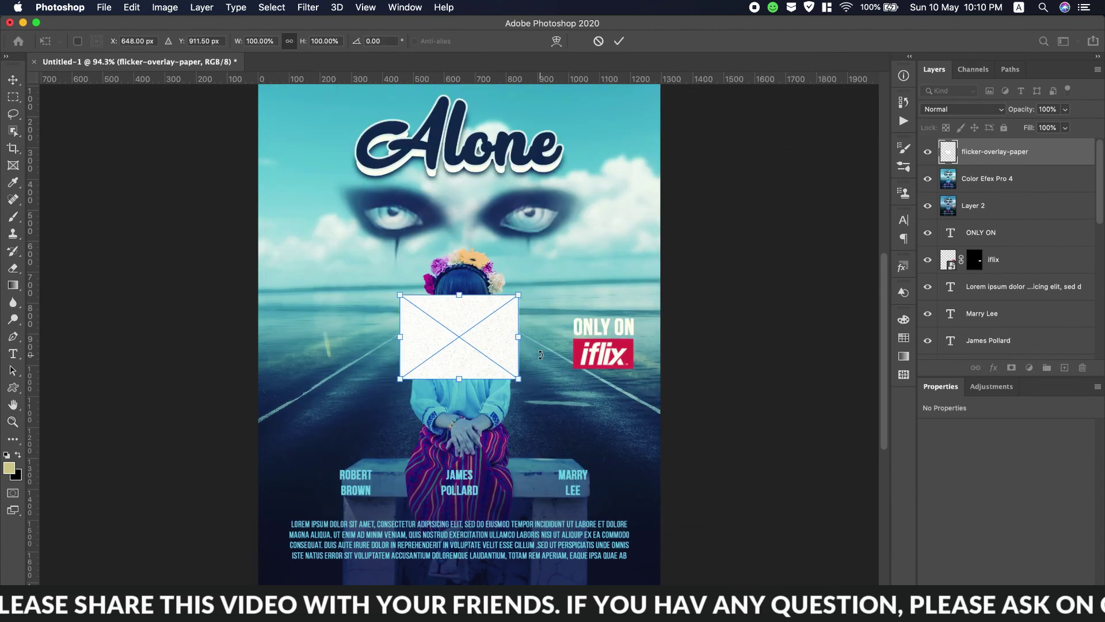
Step: Stretch the paper texture to about 640% so it covers the whole poster, then commit
{"action": "scroll", "coordinate": [478, 441], "scroll_direction": "up", "scroll_amount": 2}
{"action": "mouse_move", "coordinate": [484, 399]}
{"action": "left_mouse_down"}
{"action": "mouse_move", "coordinate": [338, 151]}
{"action": "mouse_move", "coordinate": [779, 415]}
{"action": "left_mouse_up"}
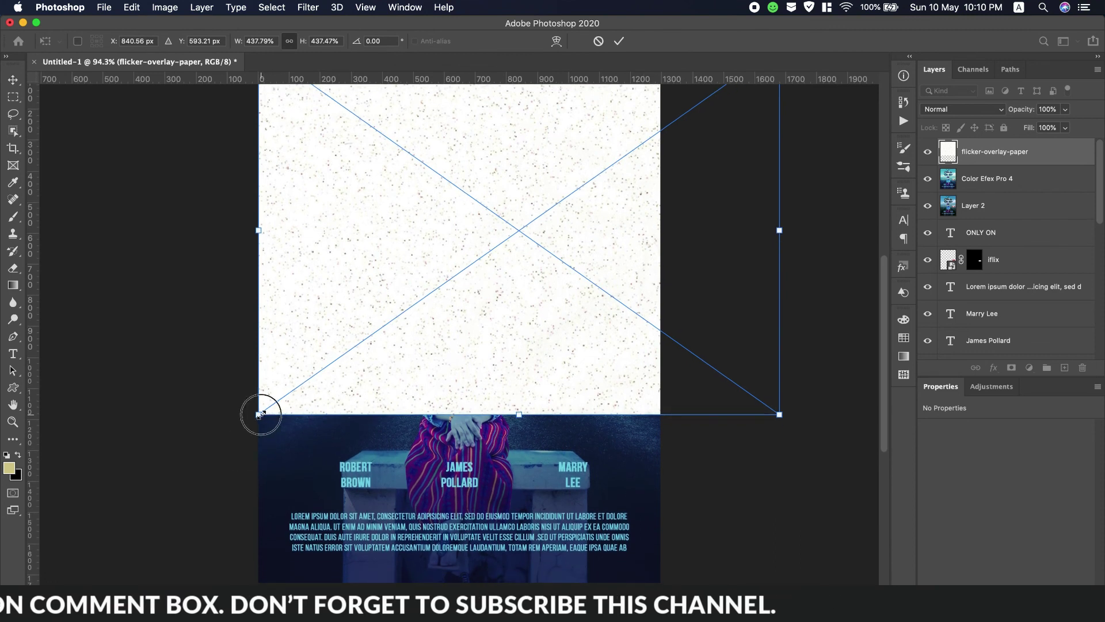
{"action": "left_click_drag", "start_coordinate": [261, 414], "coordinate": [53, 530]}
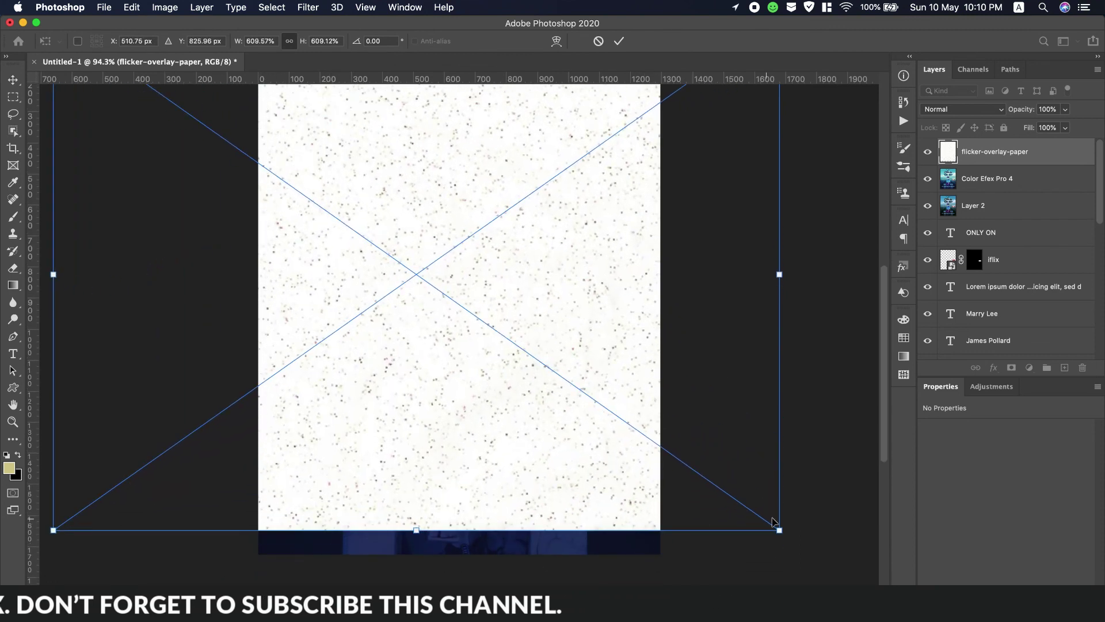
{"action": "left_click_drag", "start_coordinate": [781, 528], "coordinate": [817, 556]}
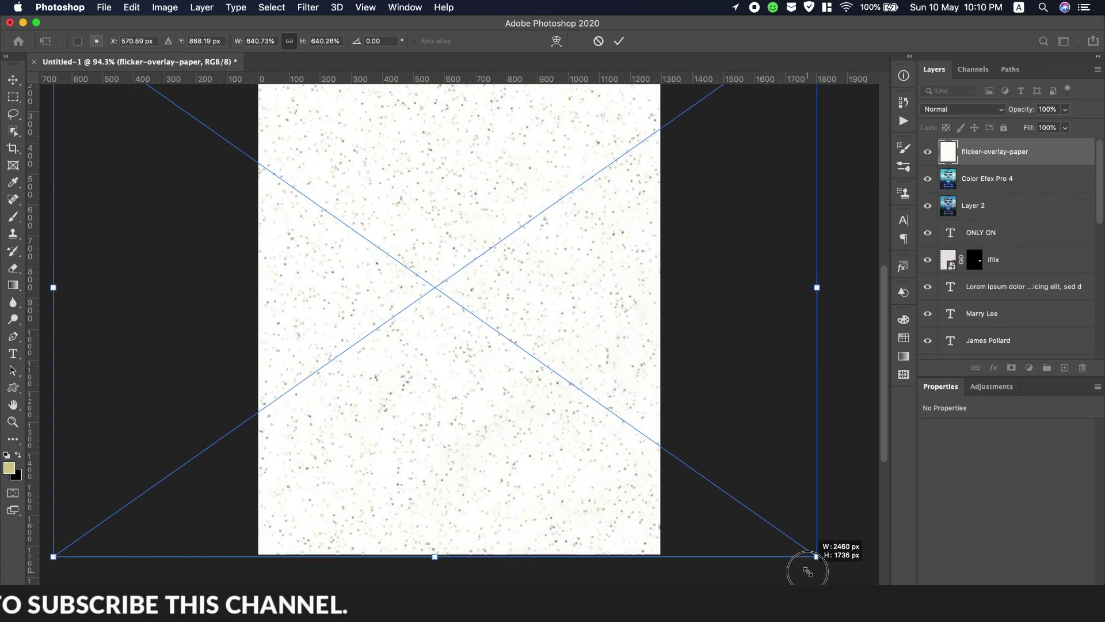
{"action": "scroll", "coordinate": [677, 373], "scroll_direction": "up", "scroll_amount": 5}
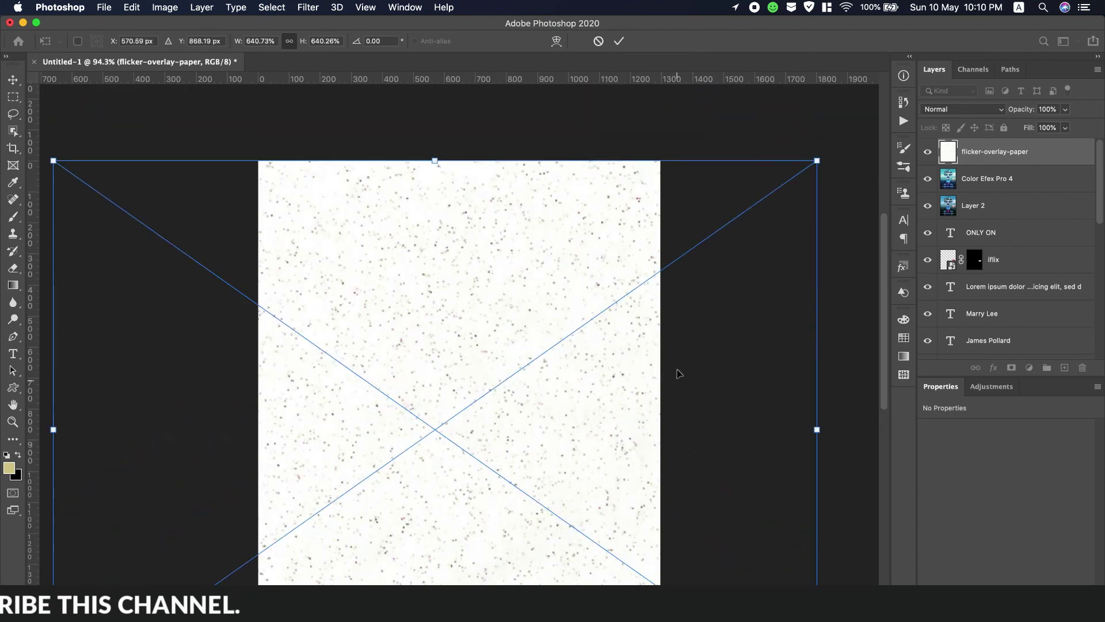
{"action": "left_click", "coordinate": [616, 45]}
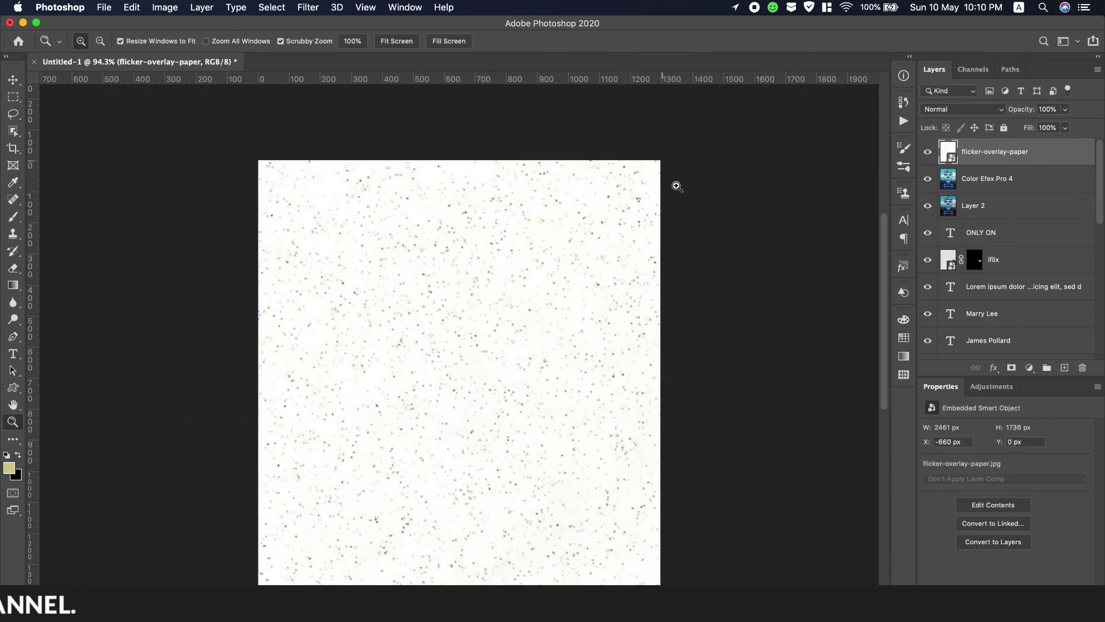
Step: Try Color Burn blending on the paper layer and view the whole poster
{"action": "left_click", "coordinate": [961, 109]}
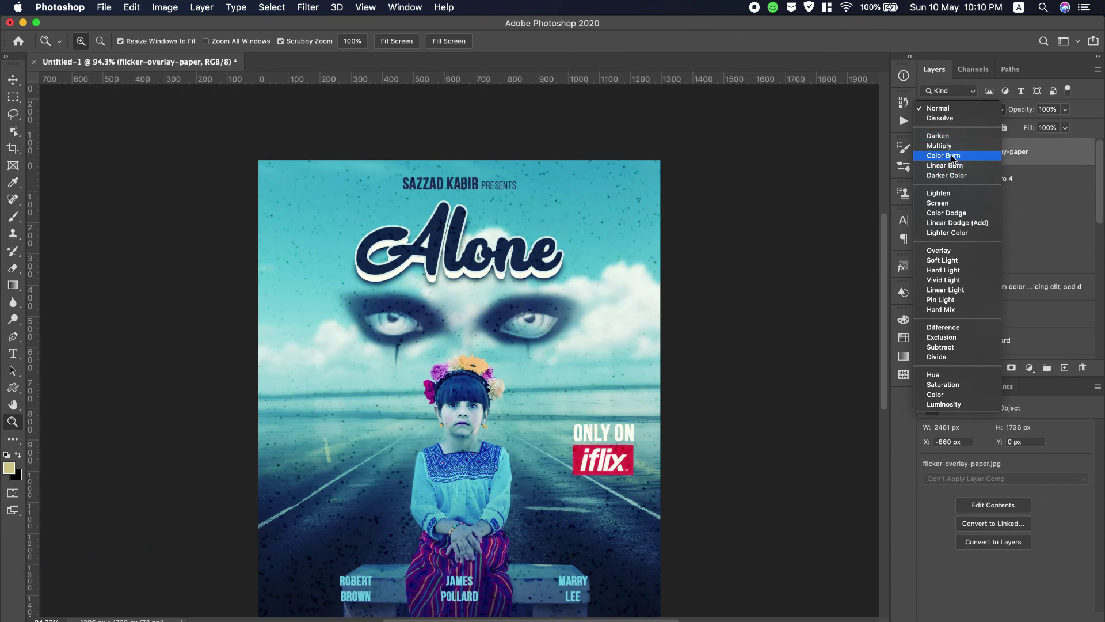
{"action": "left_click", "coordinate": [953, 156]}
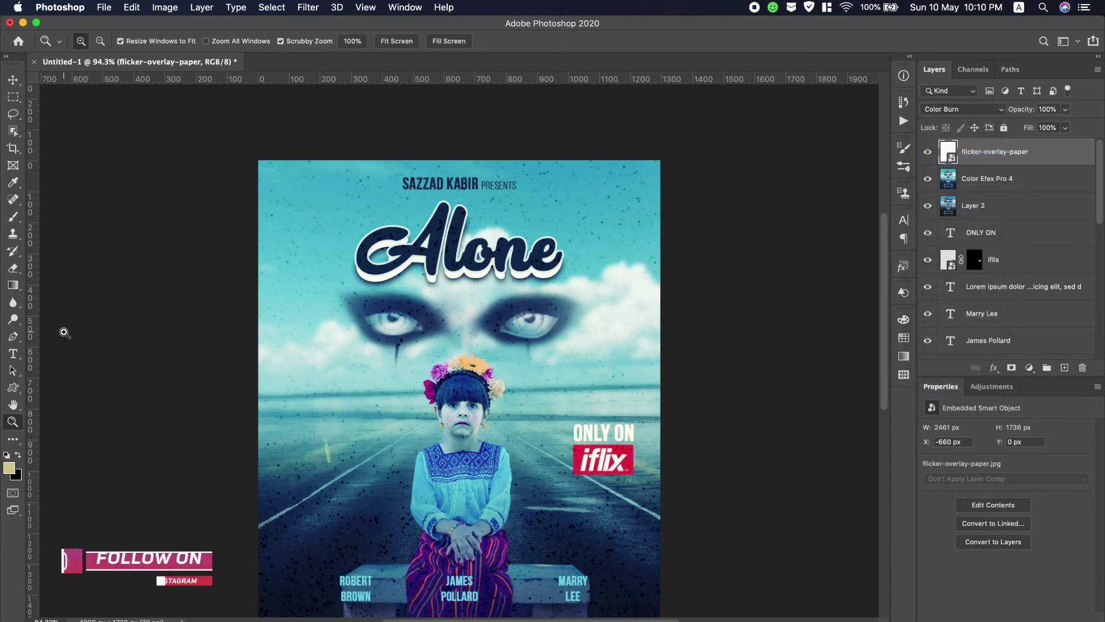
{"action": "left_click", "coordinate": [353, 45]}
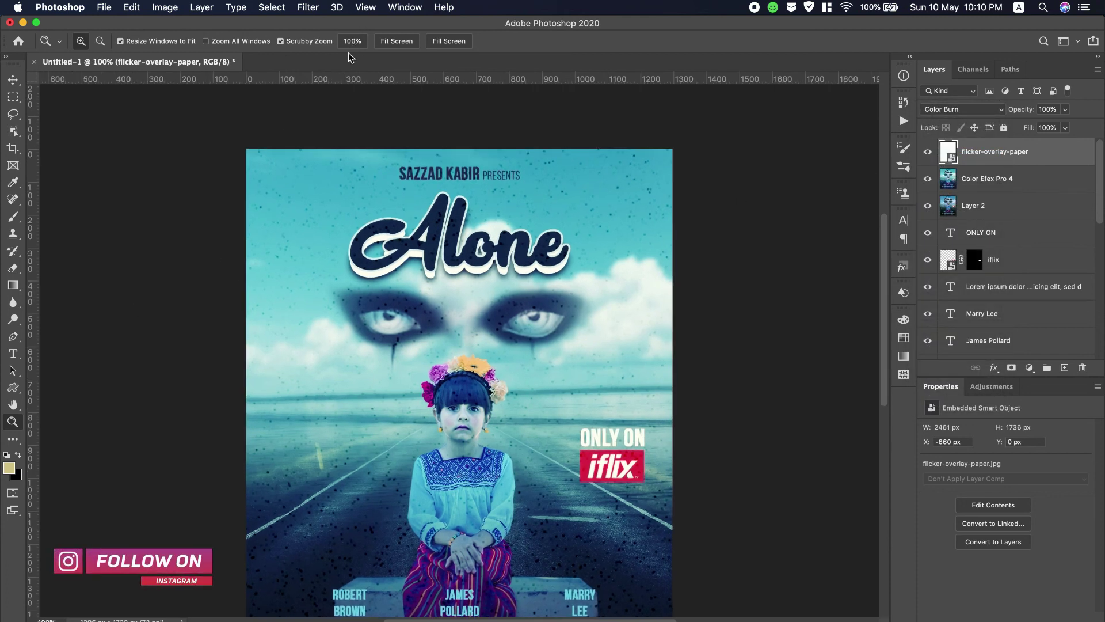
{"action": "left_click", "coordinate": [100, 40]}
{"action": "left_click", "coordinate": [428, 420]}
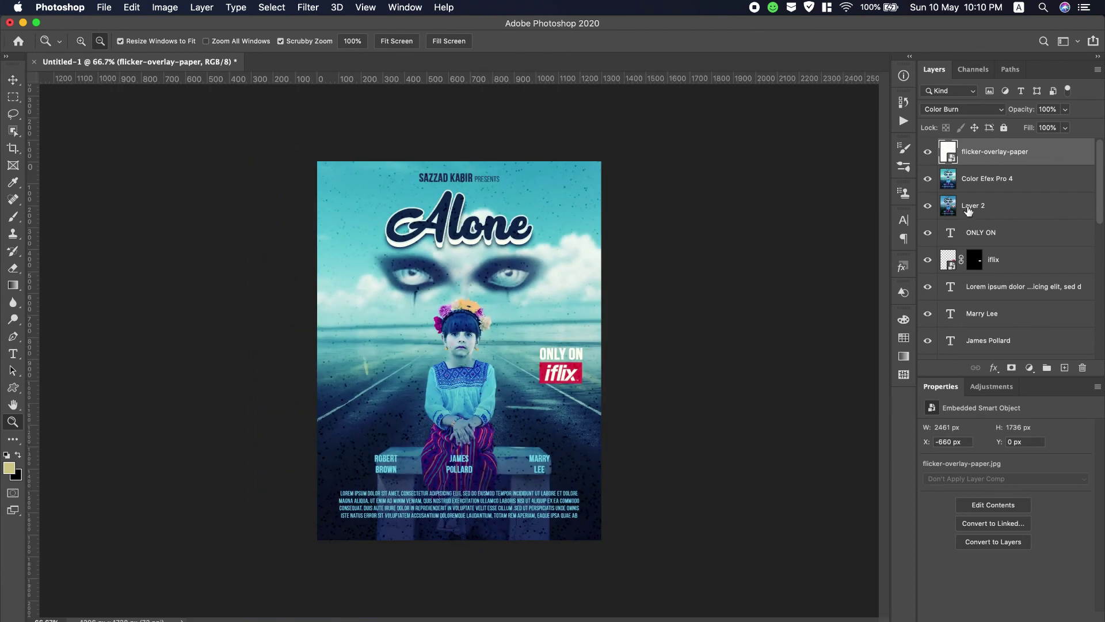
Step: Compare Darken, then set the paper layer to Multiply and check the texture on the girl
{"action": "left_click", "coordinate": [978, 112]}
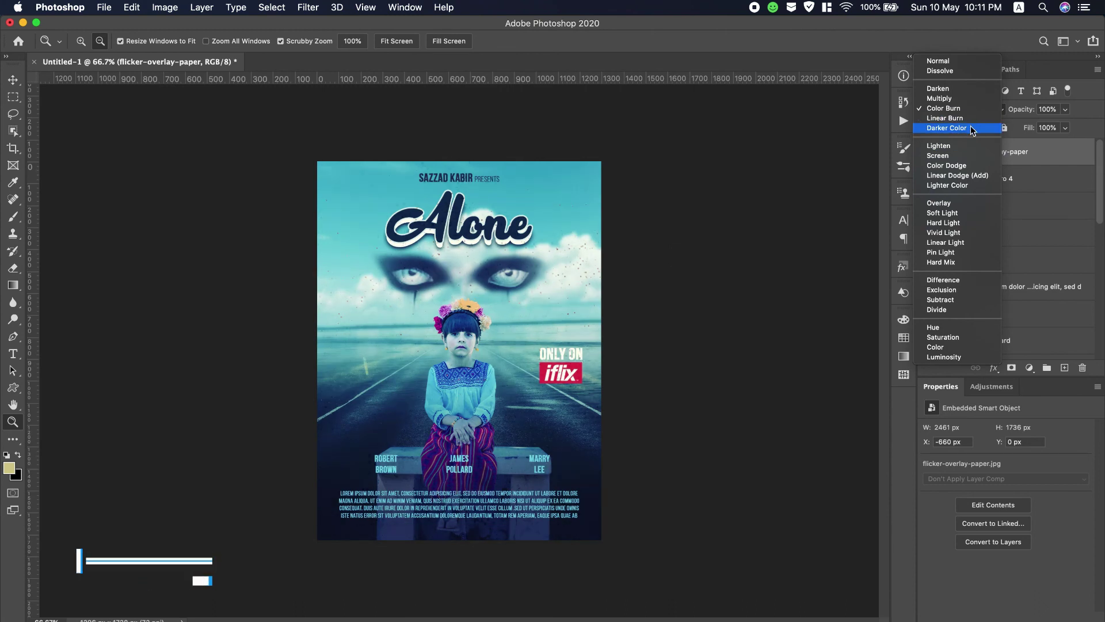
{"action": "left_click", "coordinate": [967, 92]}
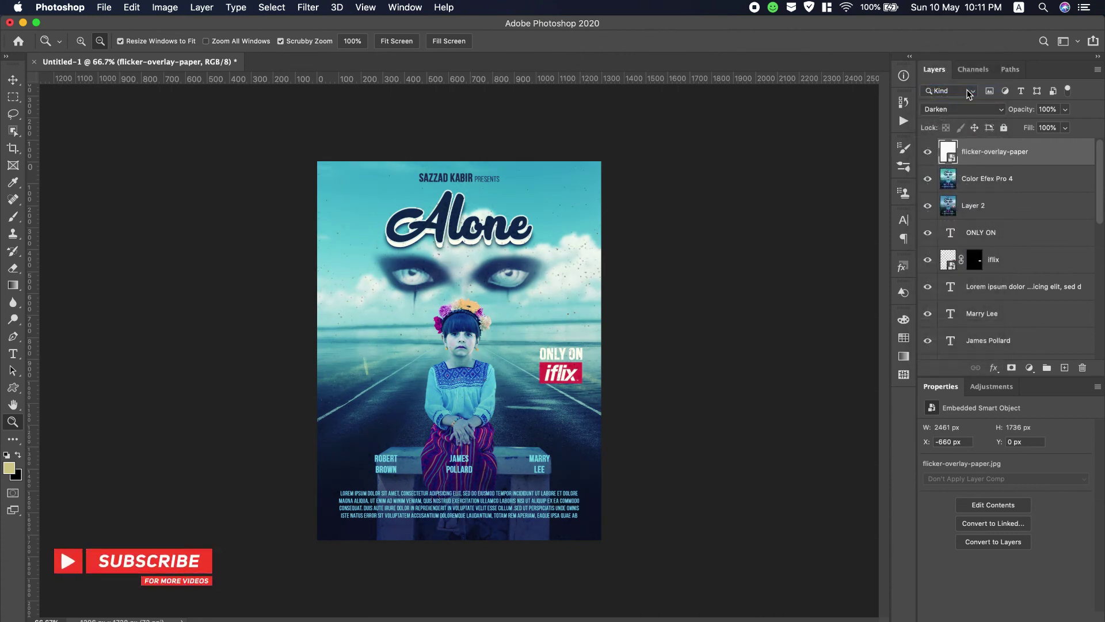
{"action": "left_click", "coordinate": [958, 110]}
{"action": "left_click", "coordinate": [959, 120]}
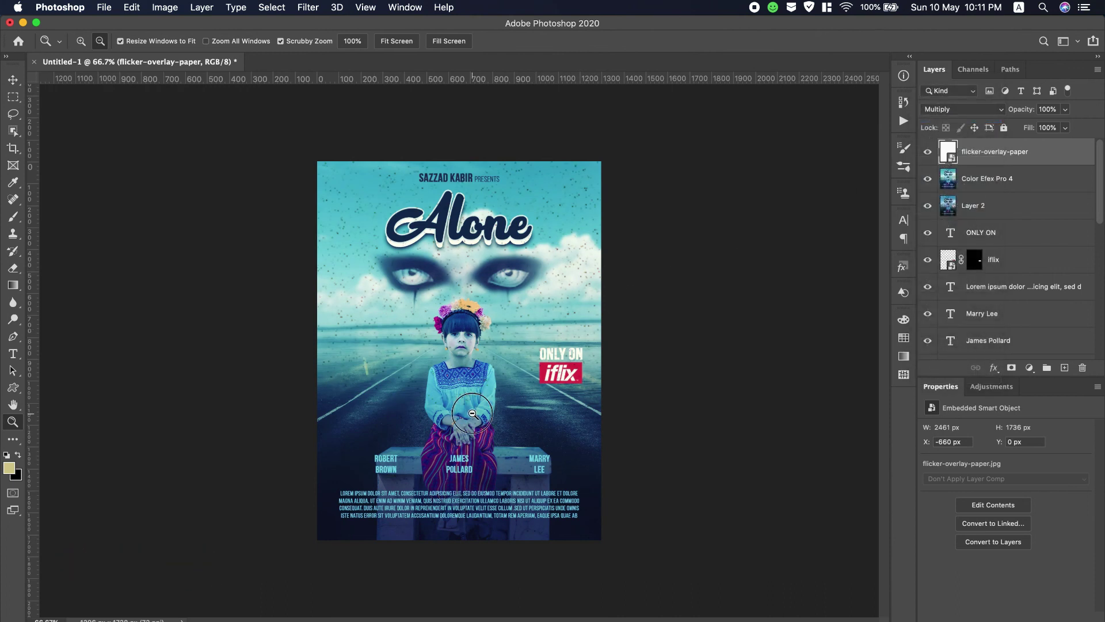
{"action": "left_click", "coordinate": [472, 413]}
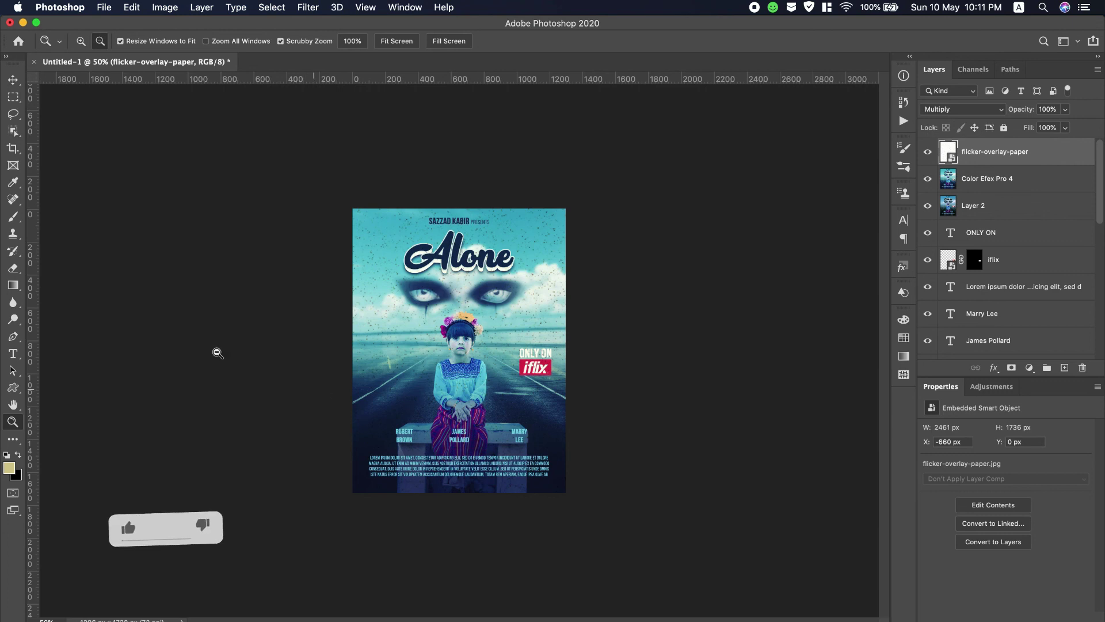
{"action": "left_click", "coordinate": [473, 407]}
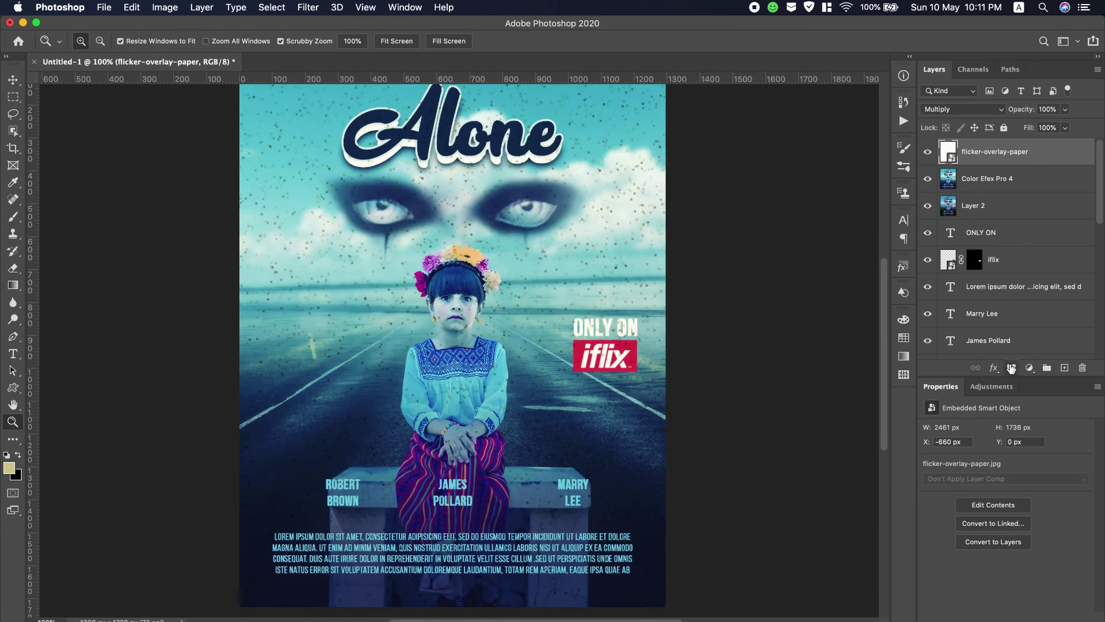
Step: Add a mask to the paper layer and paint black over the girl to clear the specks
{"action": "left_click", "coordinate": [1011, 368]}
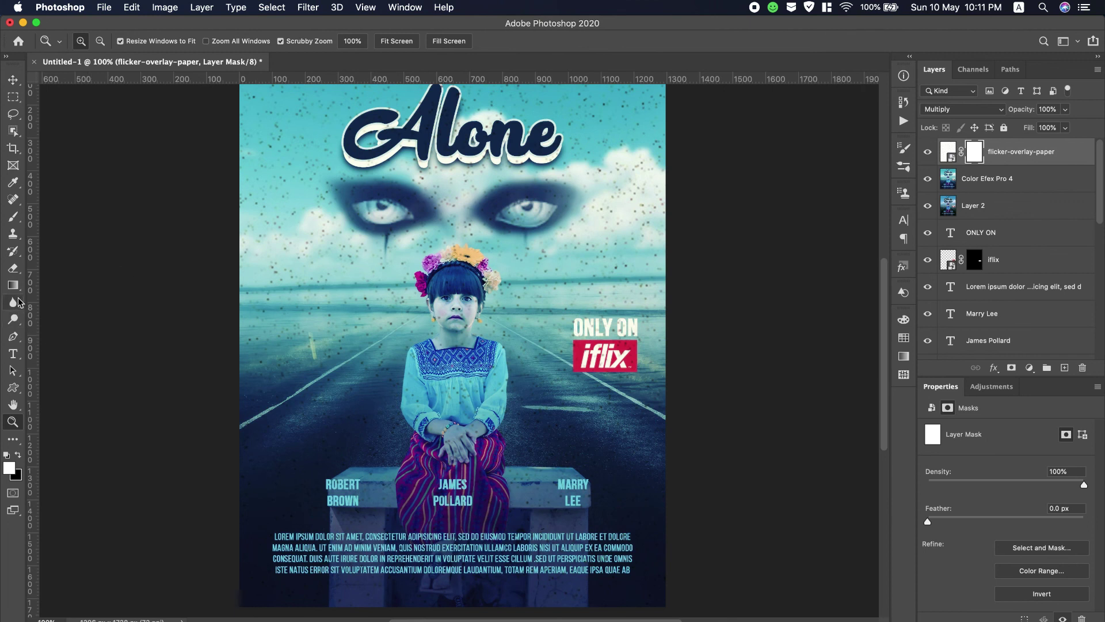
{"action": "left_click", "coordinate": [12, 216]}
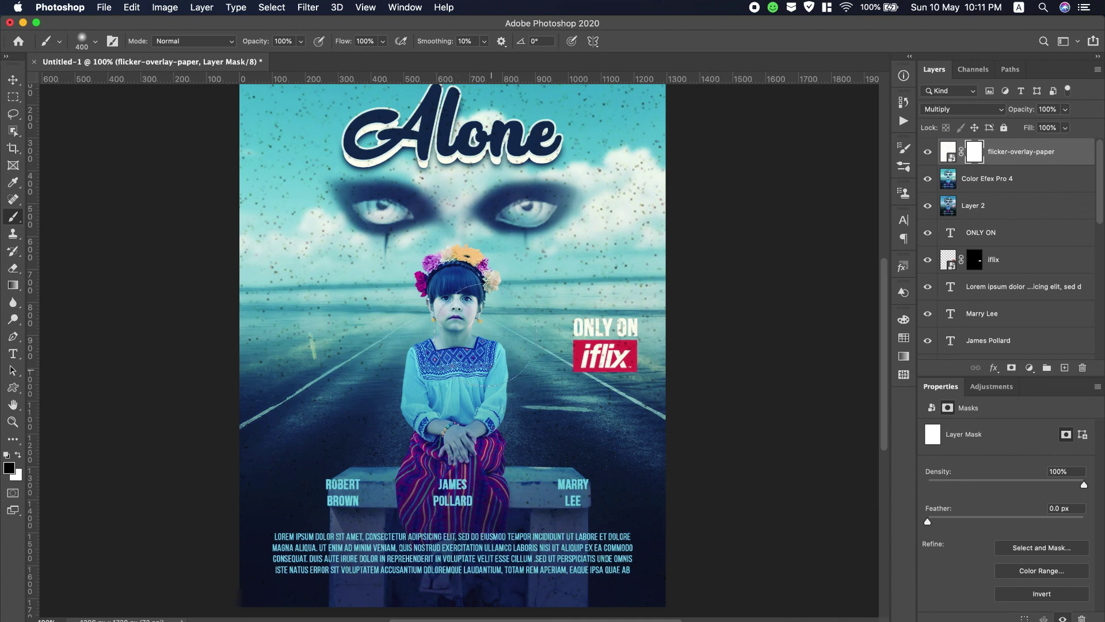
{"action": "mouse_move", "coordinate": [435, 311]}
{"action": "left_mouse_down"}
{"action": "mouse_move", "coordinate": [443, 489]}
{"action": "mouse_move", "coordinate": [559, 490]}
{"action": "left_mouse_up"}
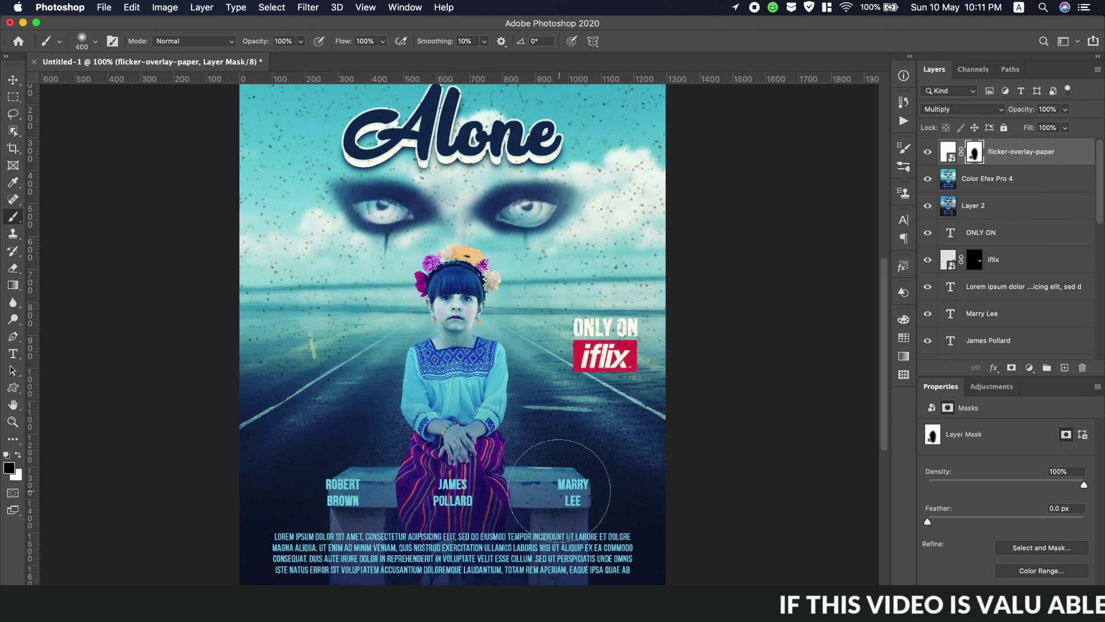
{"action": "scroll", "coordinate": [460, 368], "scroll_direction": "up", "scroll_amount": 5}
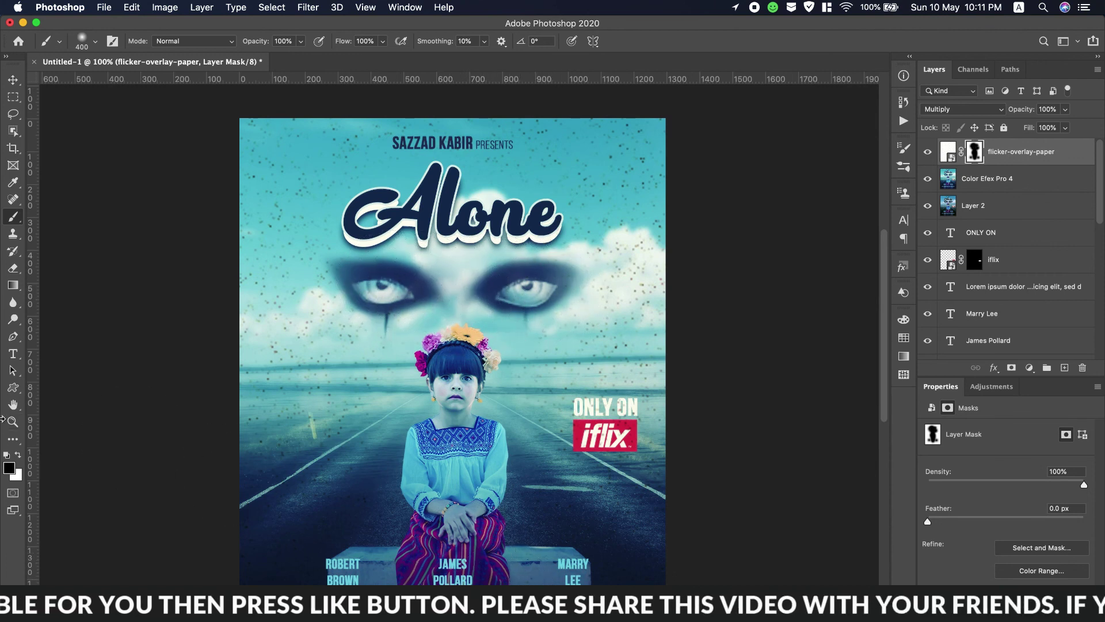
{"action": "left_click", "coordinate": [10, 425]}
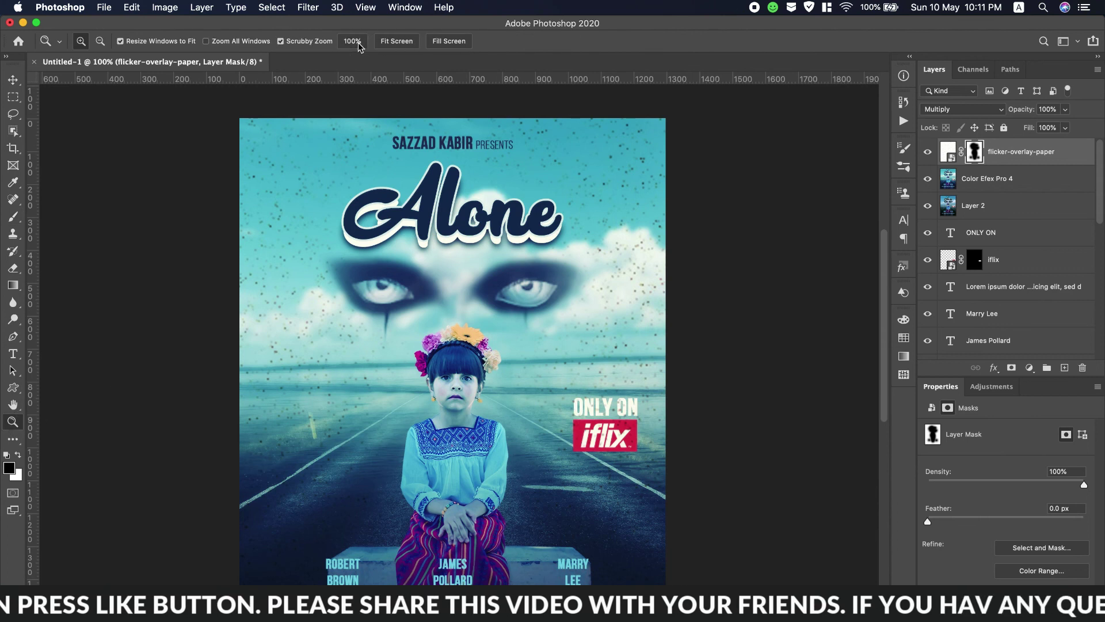
{"action": "left_click", "coordinate": [394, 42]}
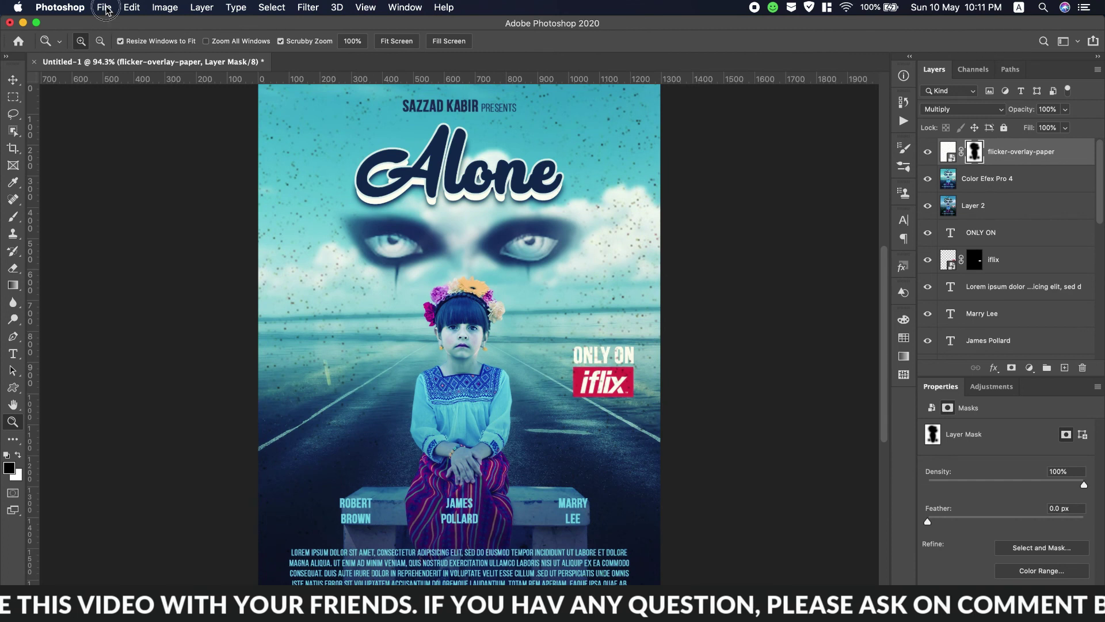
Step: Save a JPEG copy named Untitled-1.jpg to the Desktop at quality 12
{"action": "left_click", "coordinate": [105, 8]}
{"action": "left_click", "coordinate": [147, 164]}
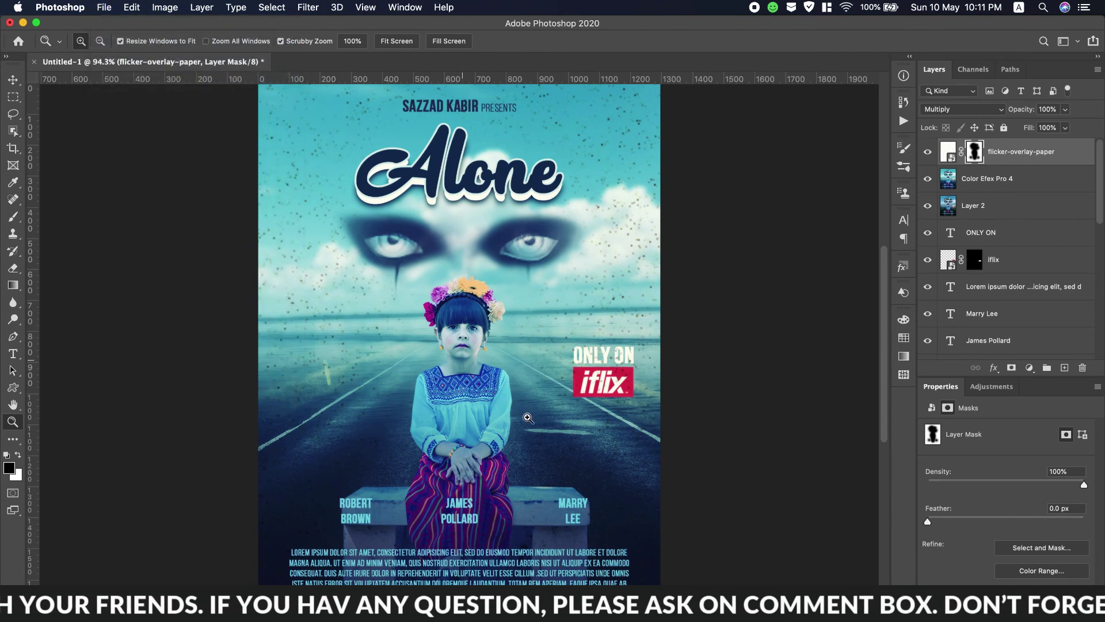
{"action": "left_click", "coordinate": [626, 209]}
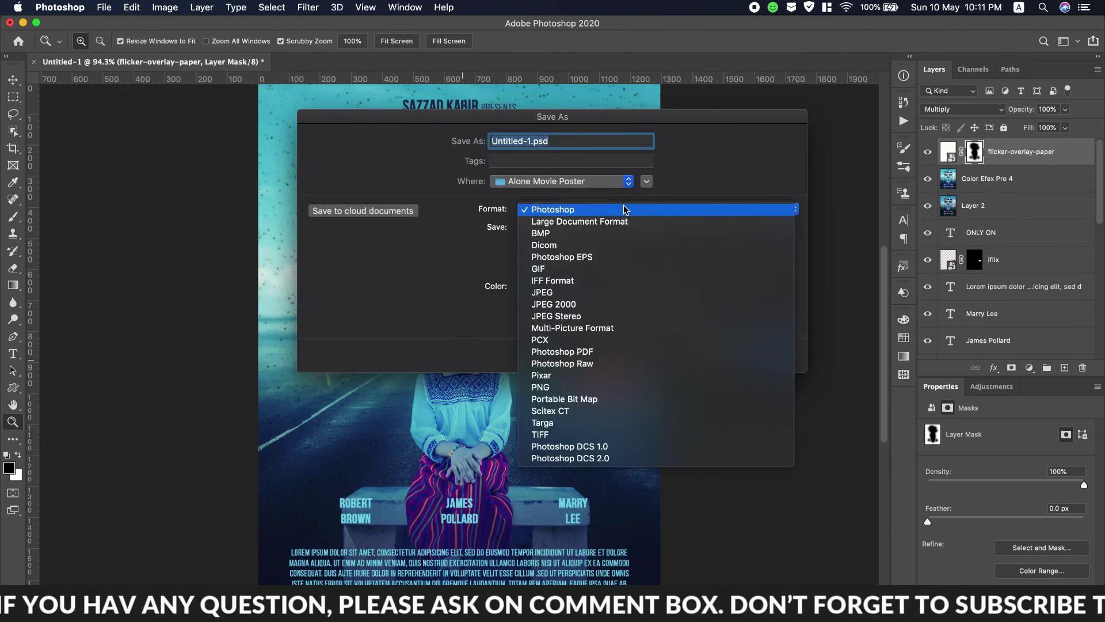
{"action": "left_click", "coordinate": [568, 293]}
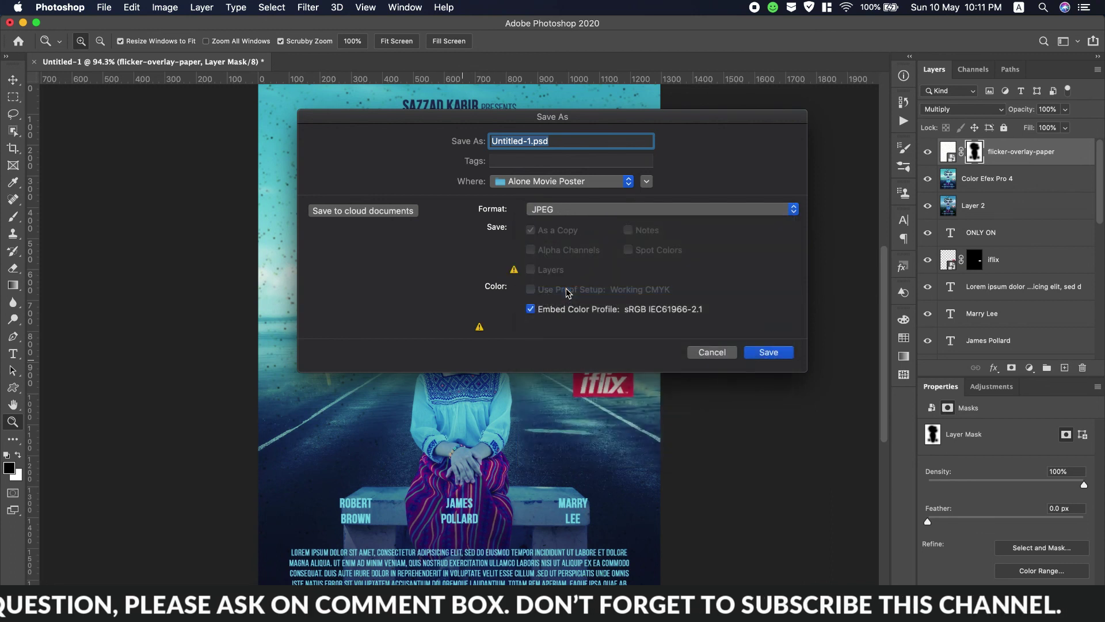
{"action": "left_click", "coordinate": [570, 181]}
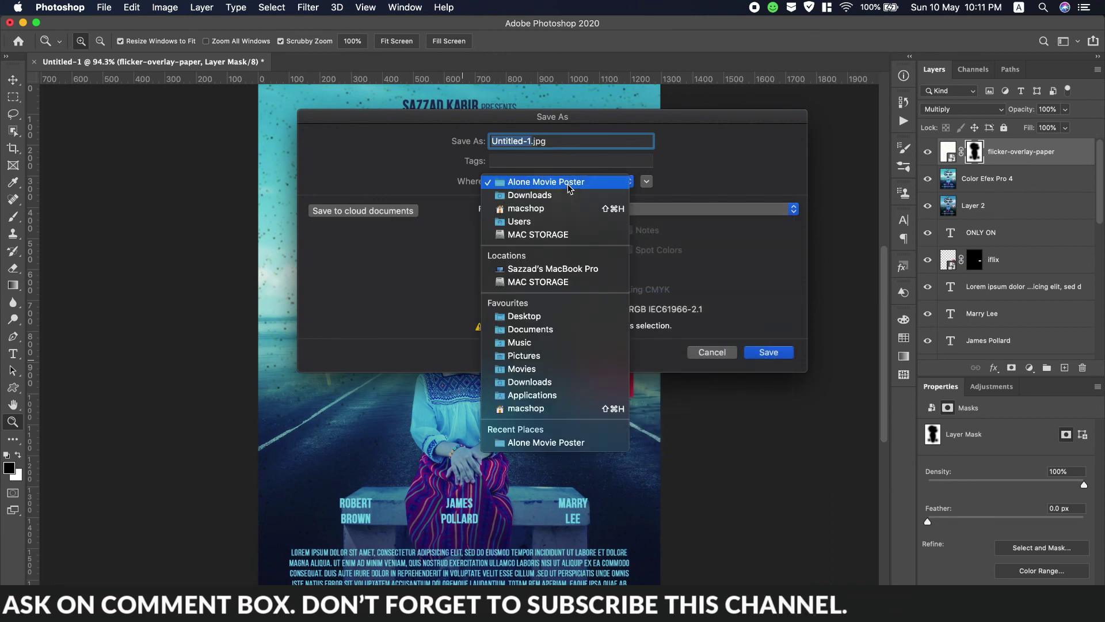
{"action": "left_click", "coordinate": [555, 316]}
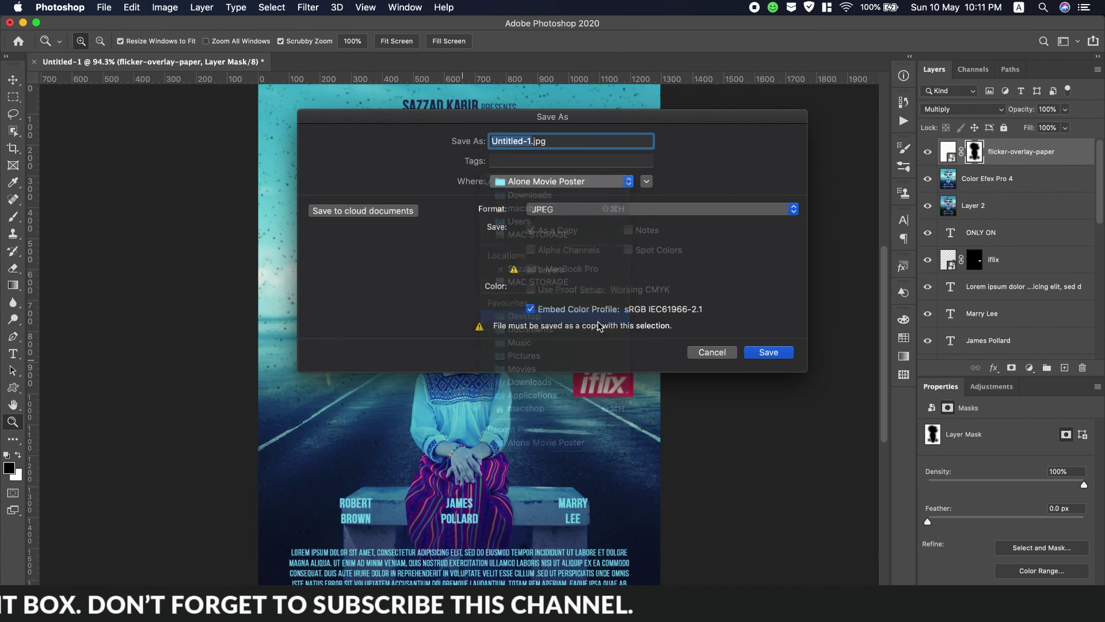
{"action": "left_click", "coordinate": [768, 352]}
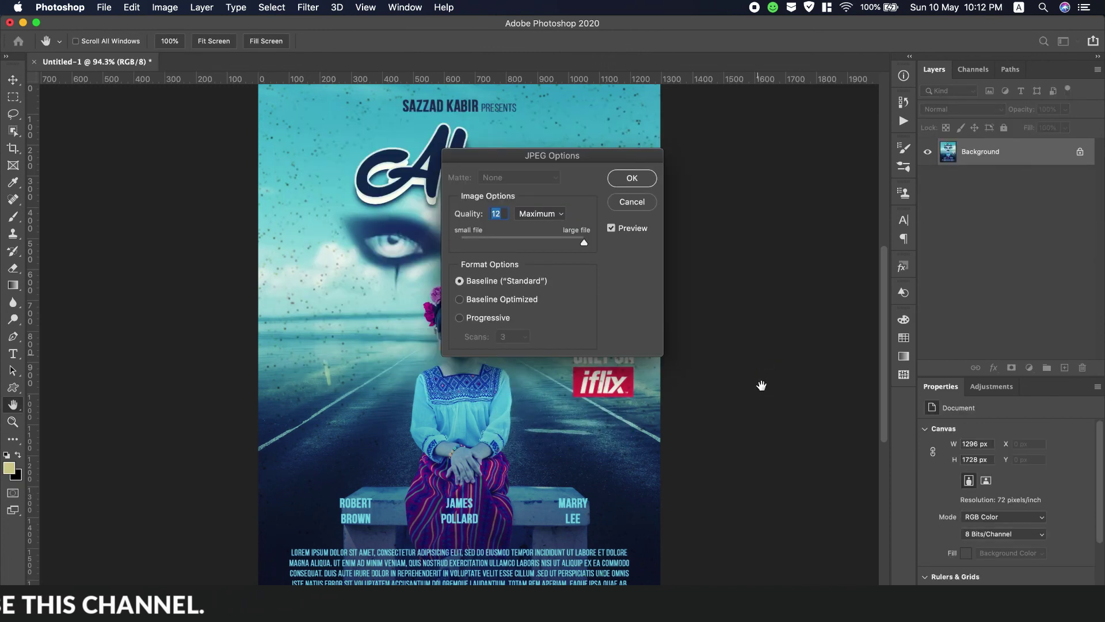
{"action": "left_click", "coordinate": [632, 178]}
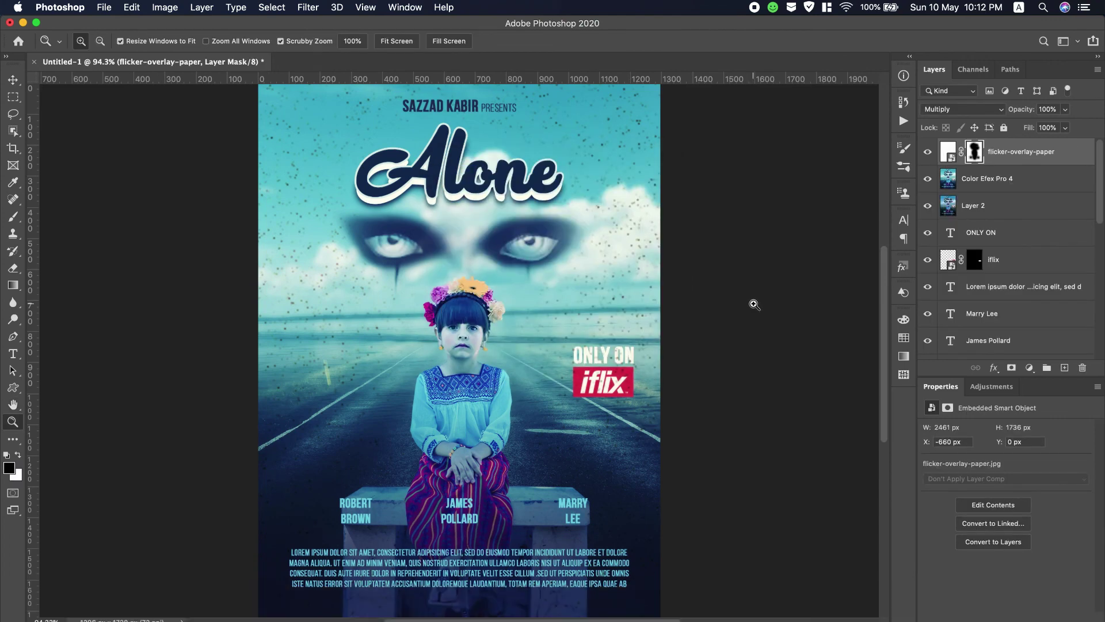